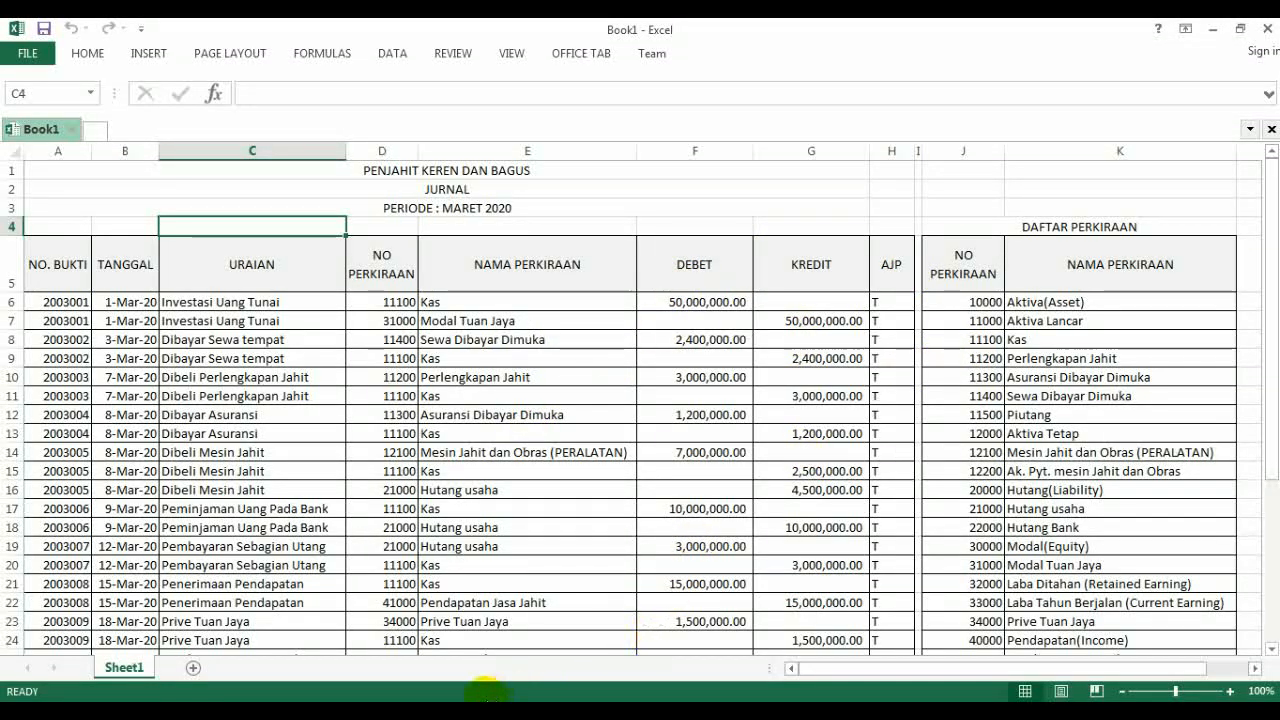
- Check the ledger instructions in the Acrobat Reader PDF, and rename the Excel workbook's Sheet1 as JURNAL
{"action": "left_click", "coordinate": [438, 711]}
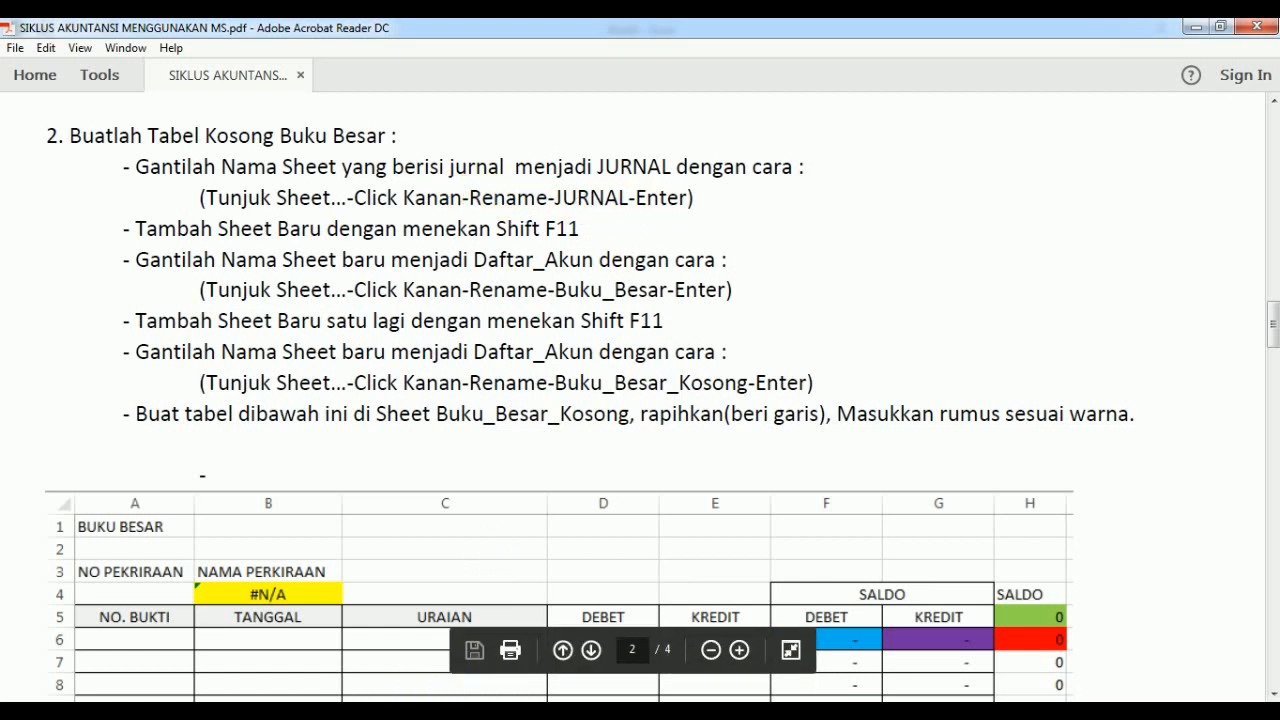
{"action": "key", "text": "alt+Tab"}
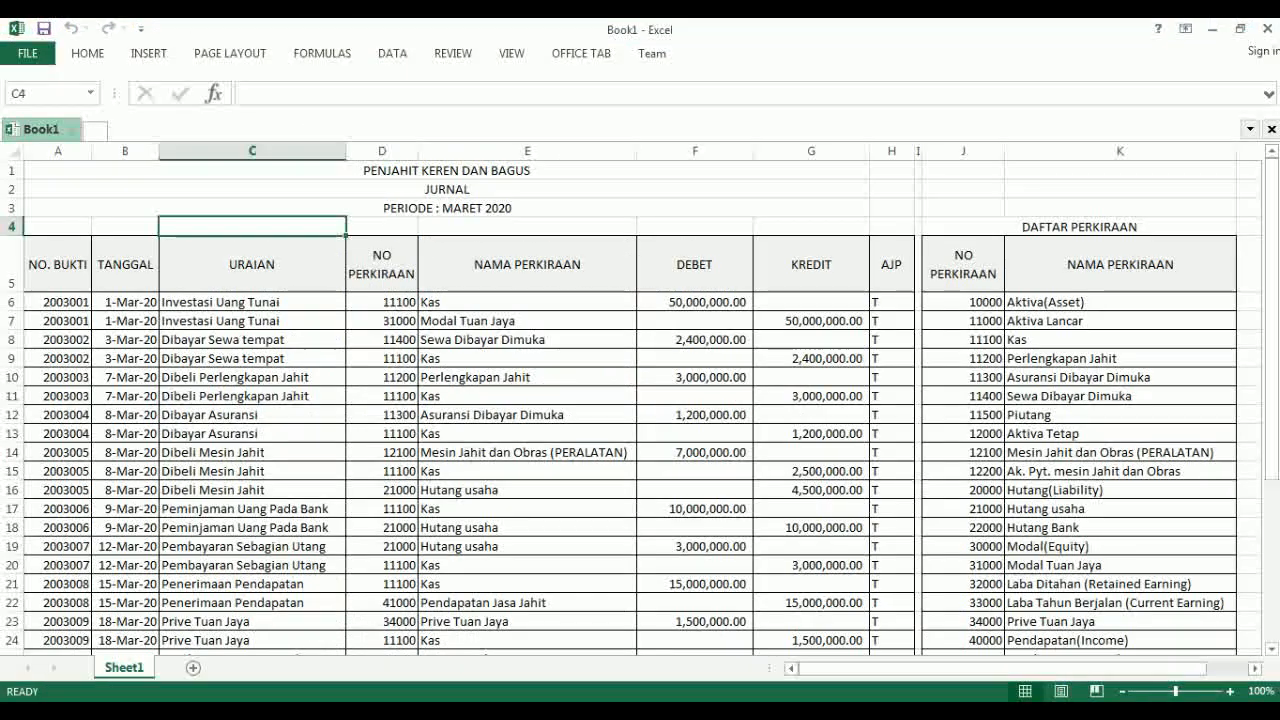
{"action": "right_click", "coordinate": [126, 669]}
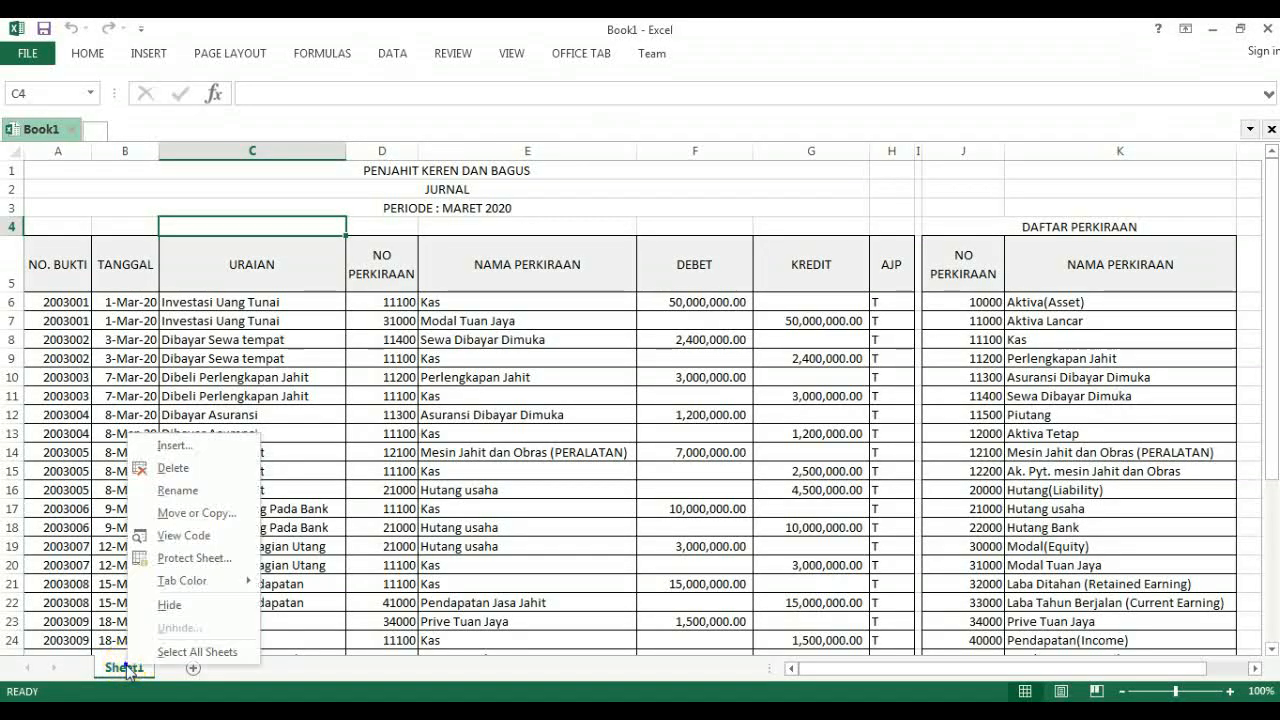
{"action": "left_click", "coordinate": [180, 491]}
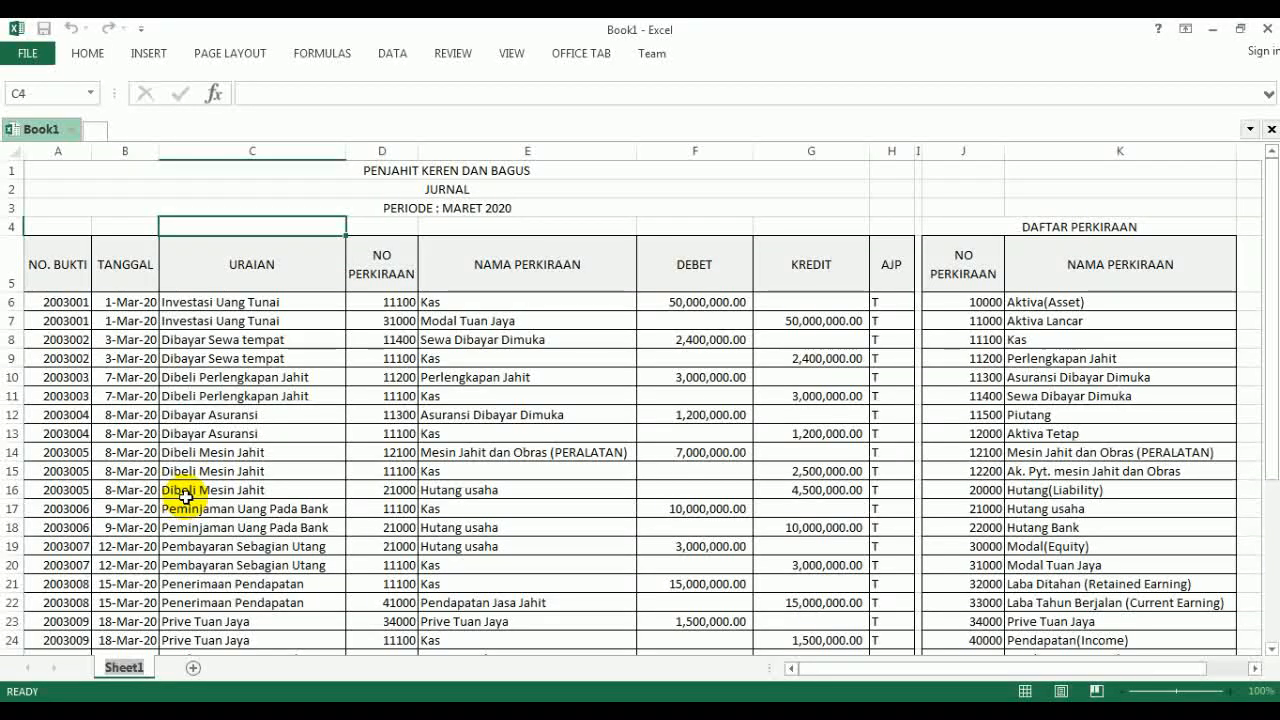
{"action": "type", "text": "JURNA"}
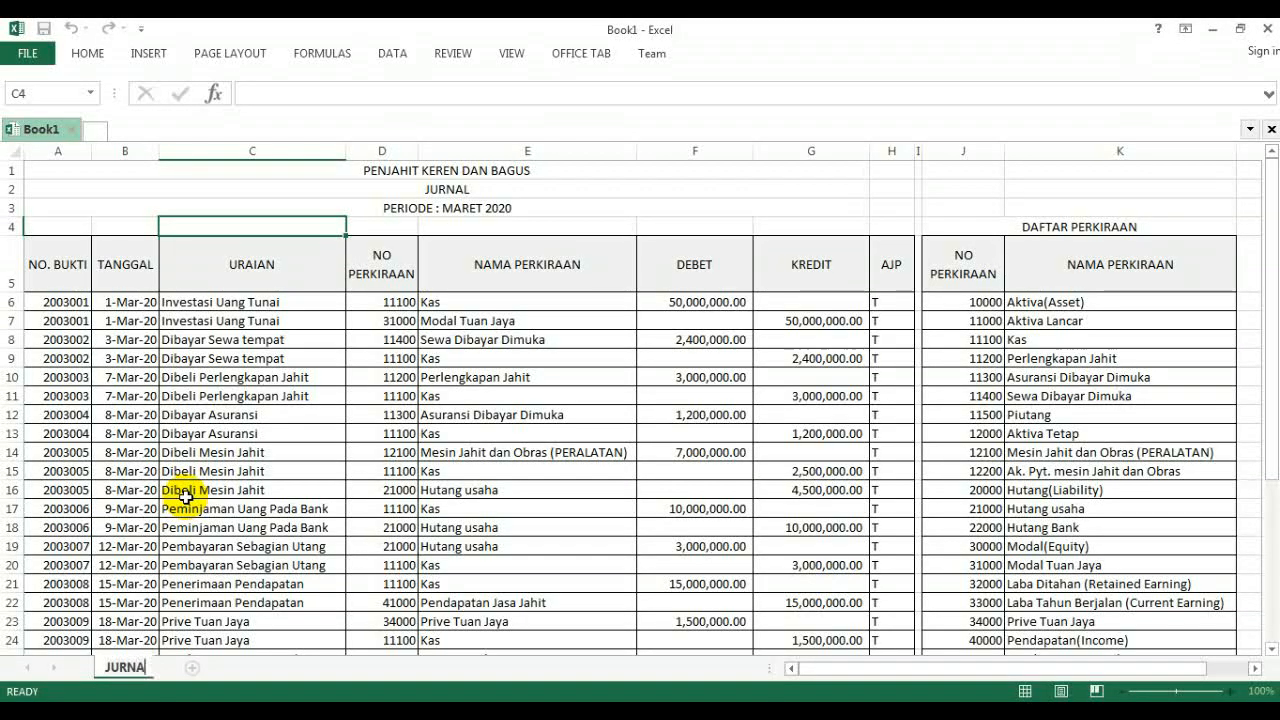
{"action": "type", "text": "L"}
{"action": "key", "text": "Return"}
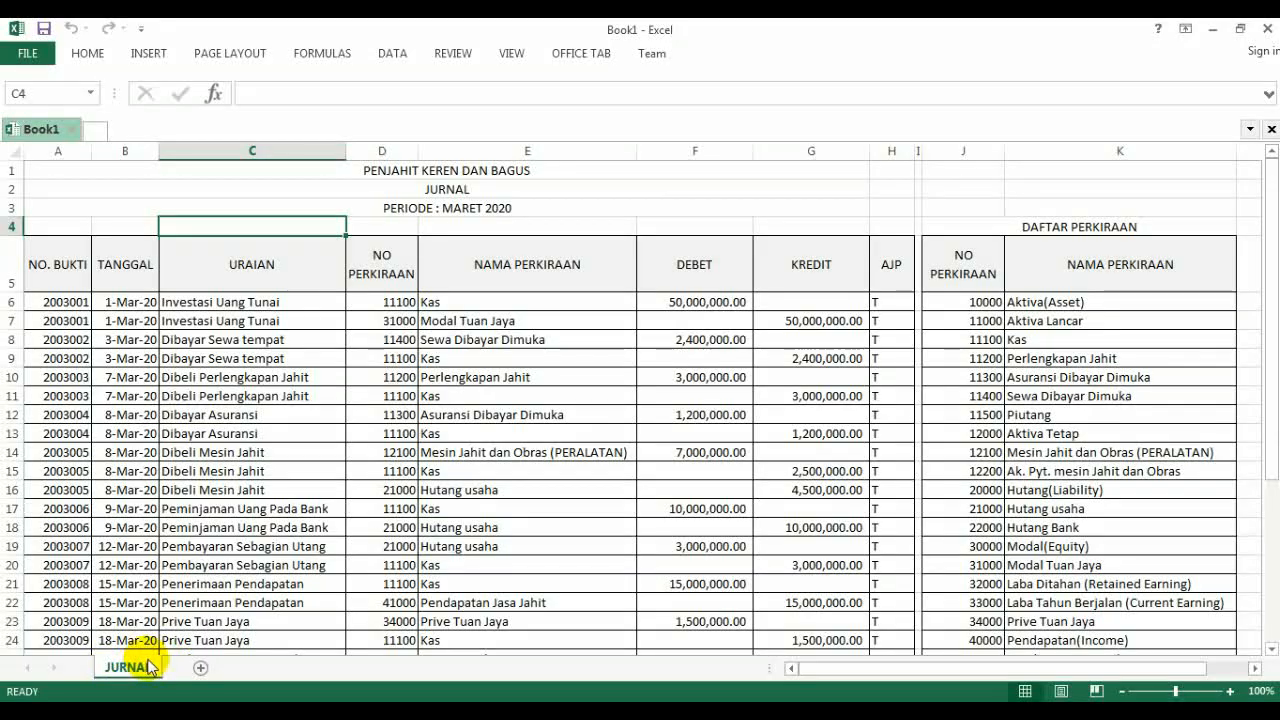
- Consult the PDF instructions, and add a new Excel sheet named Buku_Besar after JURNAL
{"action": "key", "text": "alt+Tab"}
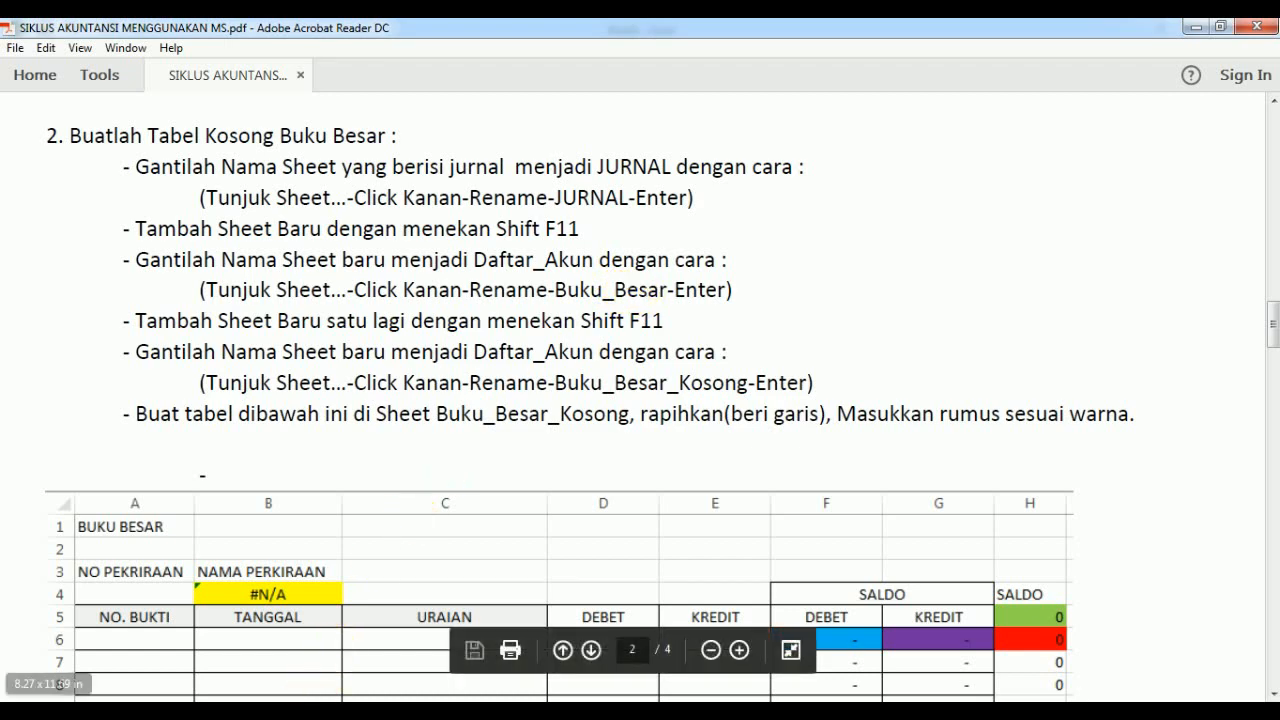
{"action": "left_click", "coordinate": [374, 712]}
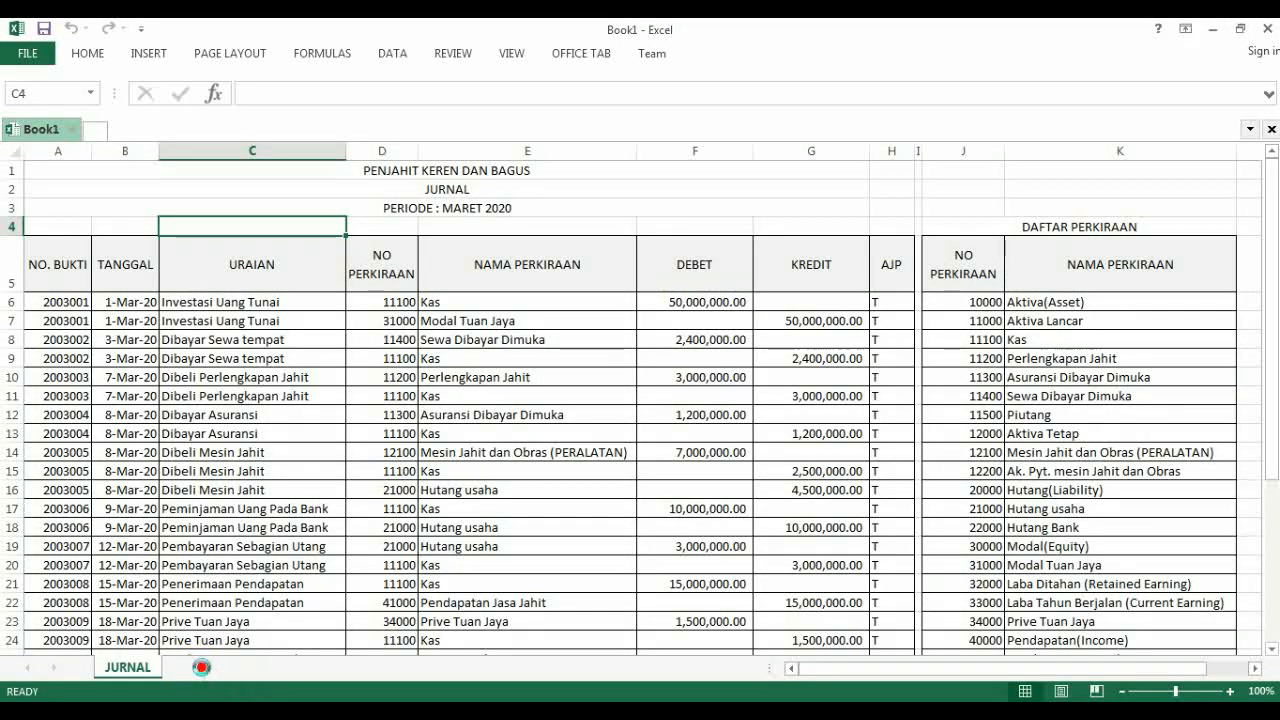
{"action": "left_click", "coordinate": [200, 668]}
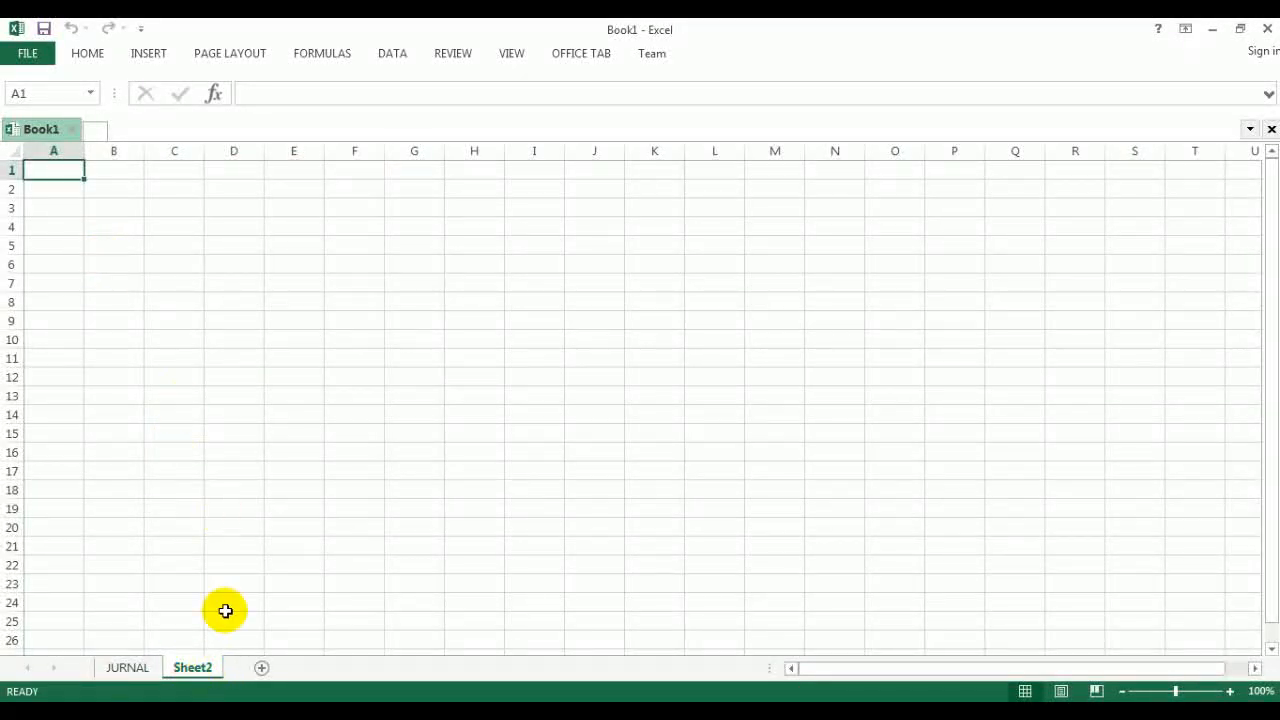
{"action": "right_click", "coordinate": [190, 675]}
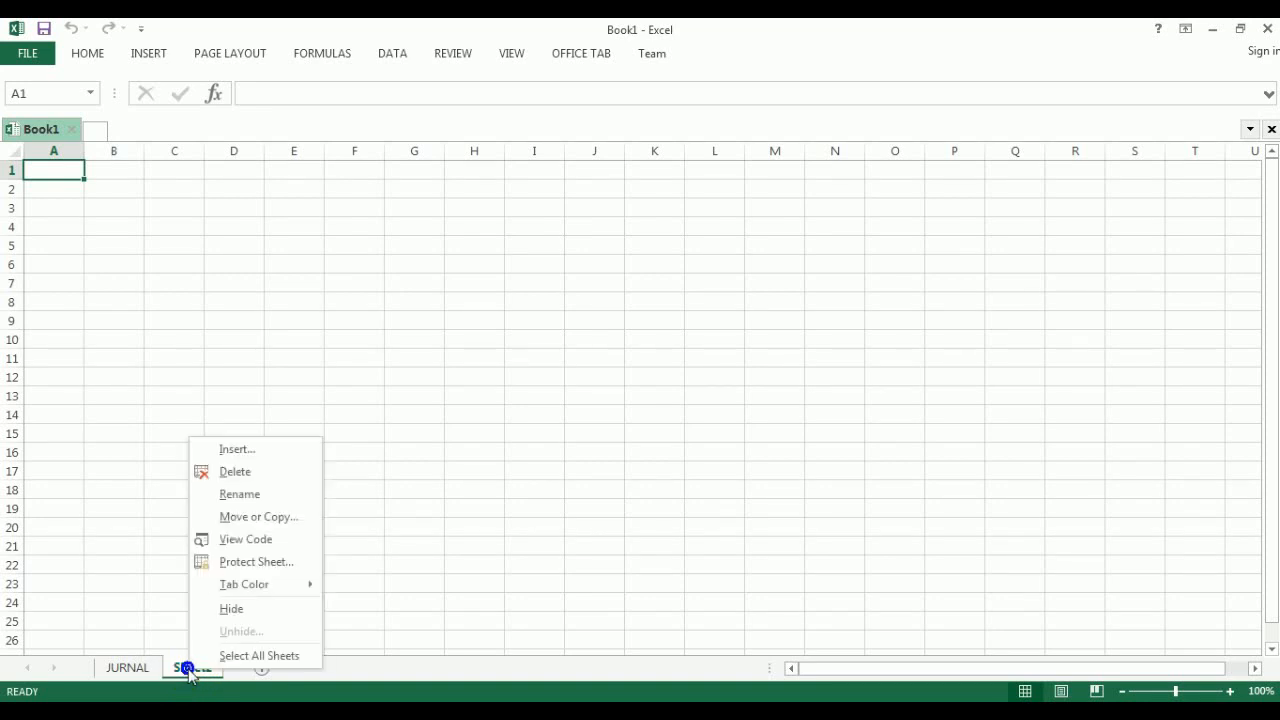
{"action": "left_click", "coordinate": [246, 497]}
{"action": "type", "text": "b"}
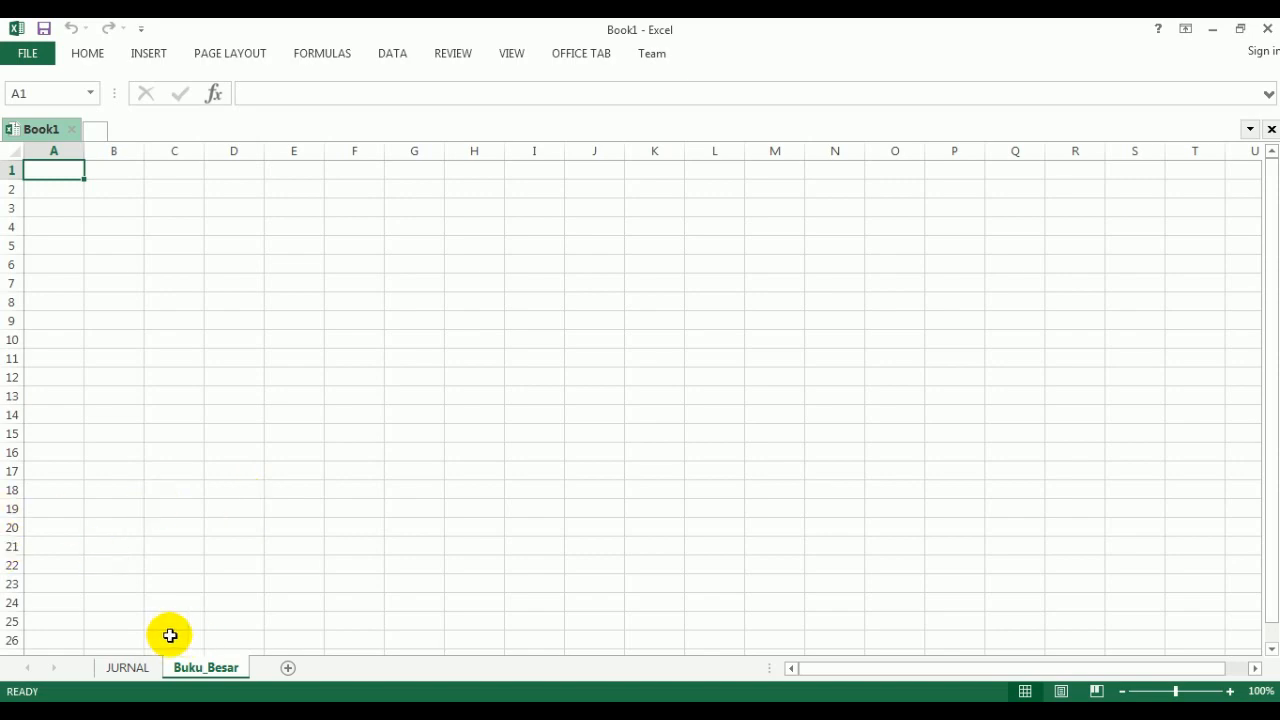
- Following the PDF instructions, add another Excel sheet named Buku_Besar_Kosong and place it between JURNAL and Buku_Besar
{"action": "left_click", "coordinate": [300, 712]}
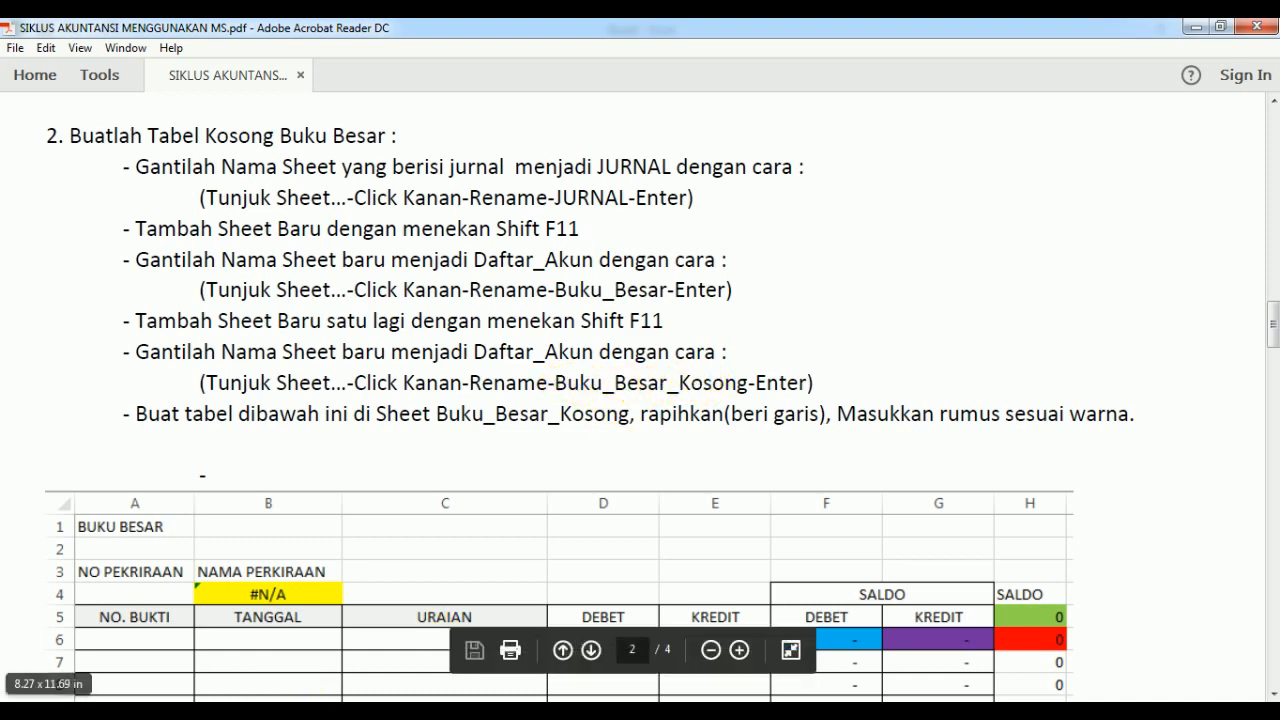
{"action": "left_click", "coordinate": [250, 711]}
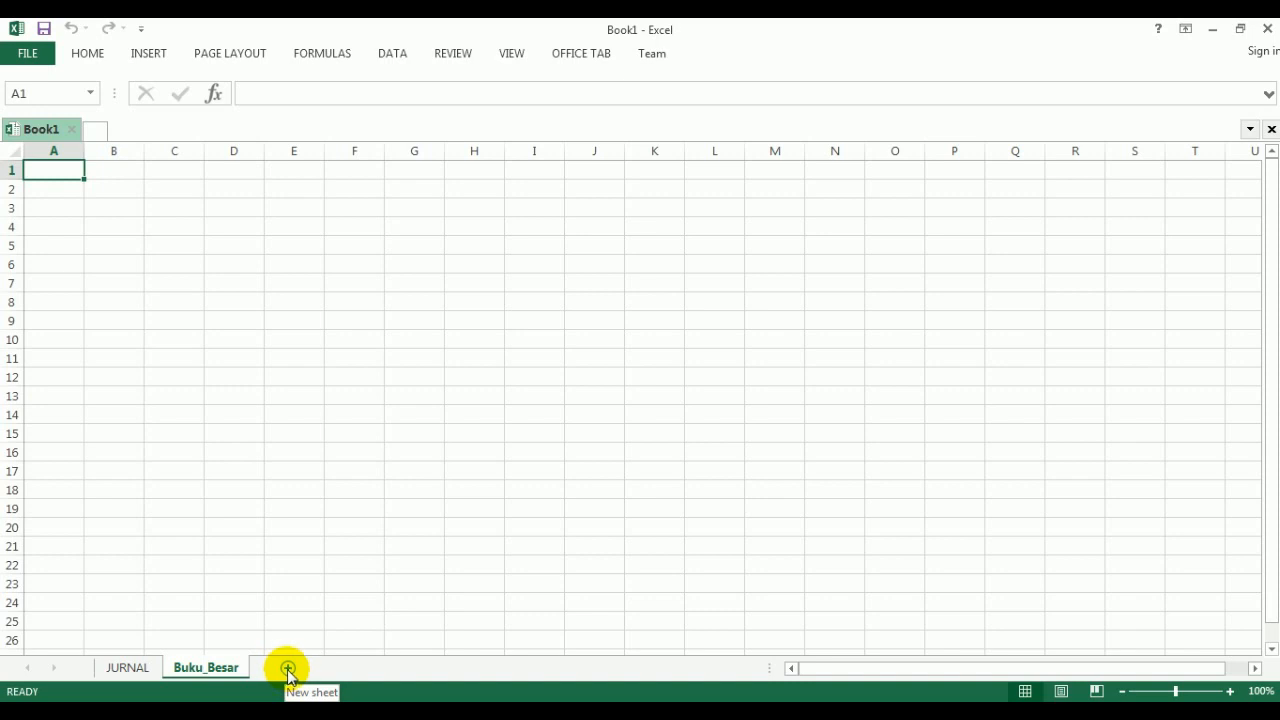
{"action": "left_click", "coordinate": [288, 670]}
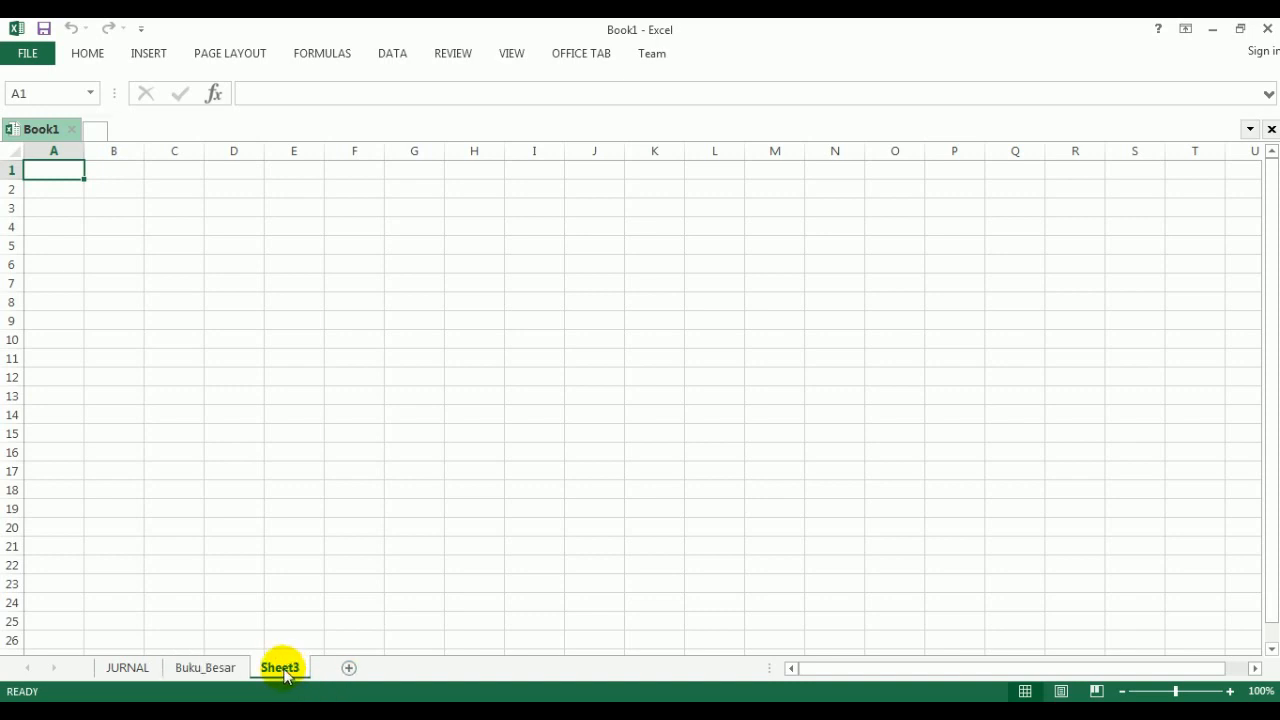
{"action": "right_click", "coordinate": [284, 672]}
{"action": "left_click", "coordinate": [335, 497]}
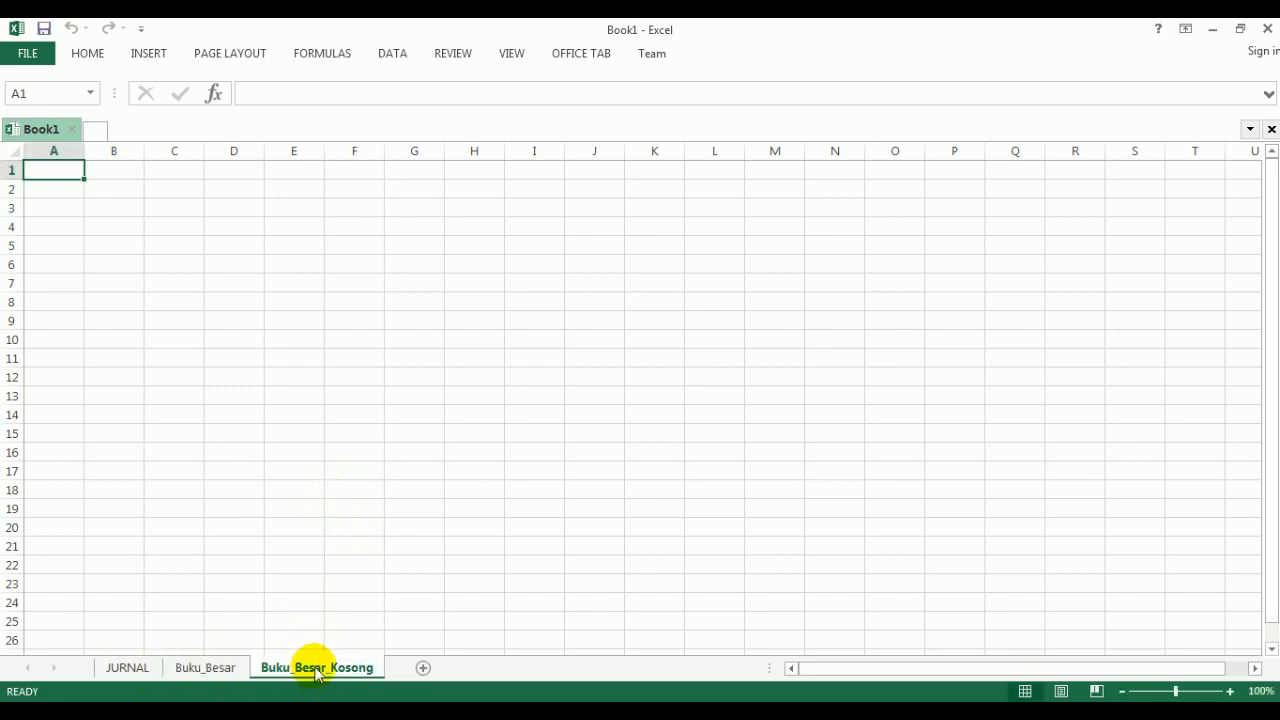
{"action": "left_click_drag", "start_coordinate": [314, 668], "coordinate": [236, 671]}
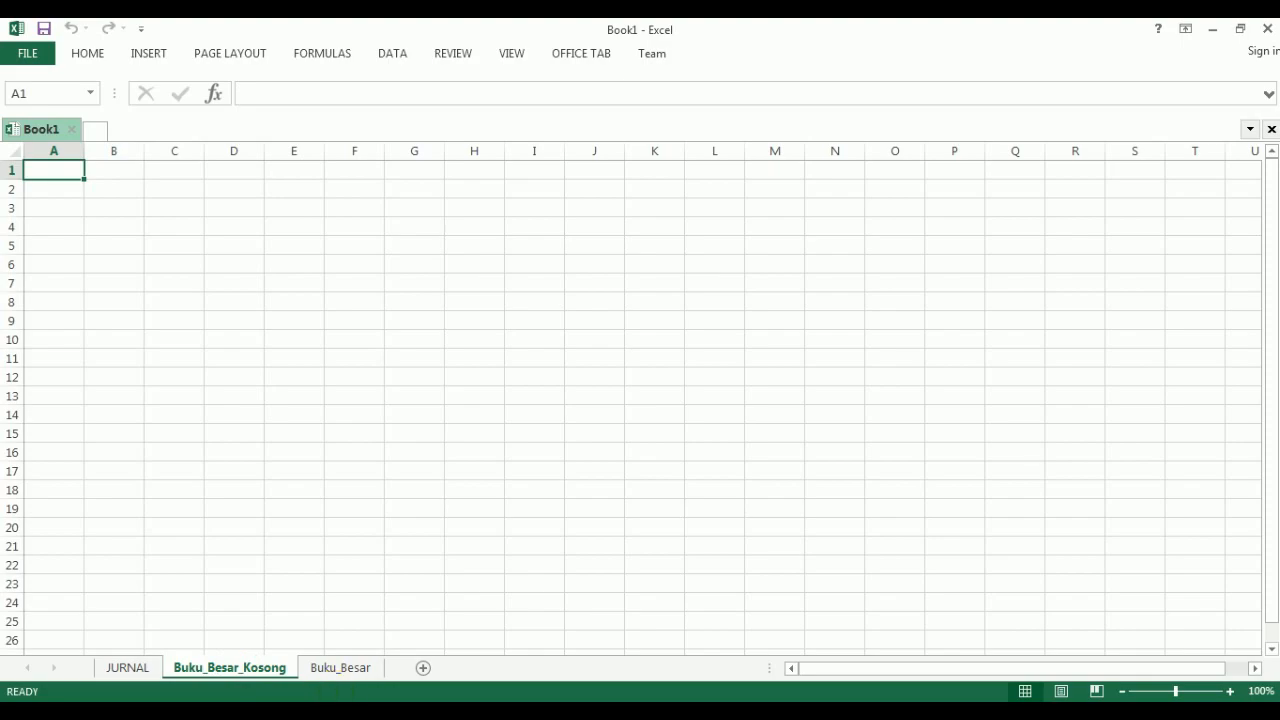
- Review the ledger table layout in the PDF, and enter the title BUKU BESAR in cell A1 of Excel's Buku_Besar_Kosong sheet
{"action": "left_click", "coordinate": [440, 620]}
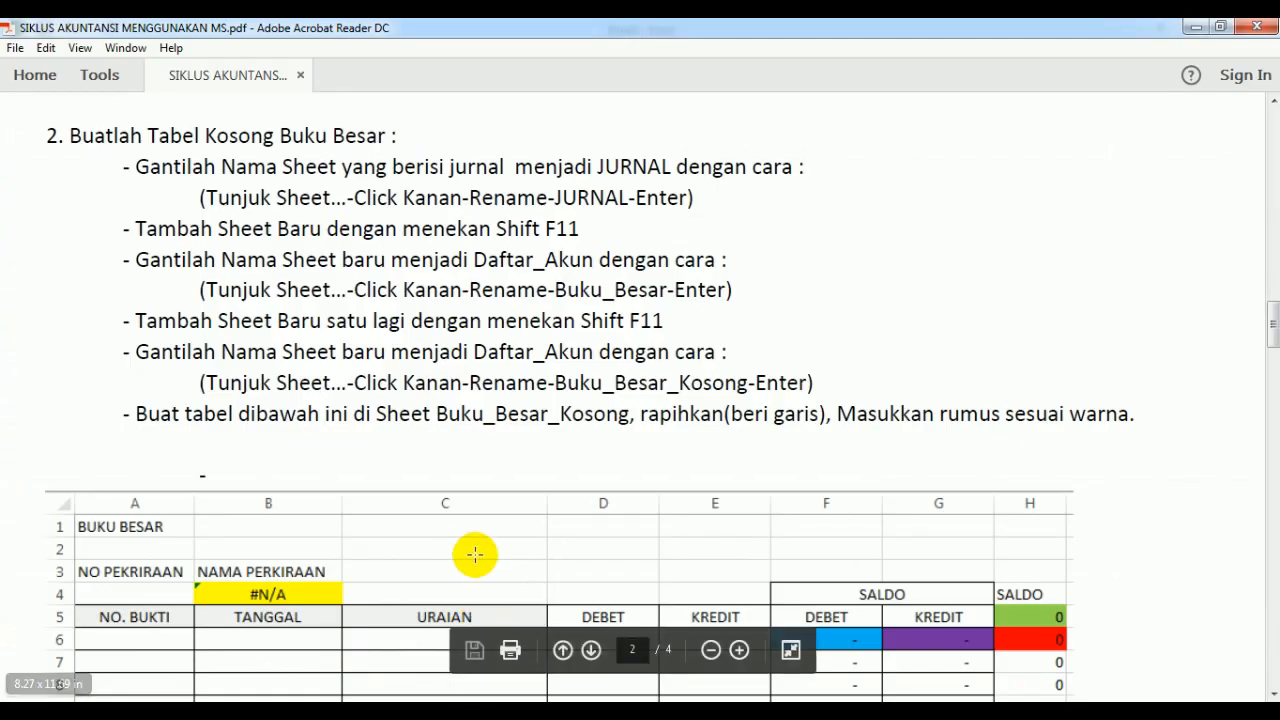
{"action": "scroll", "coordinate": [397, 497], "scroll_direction": "down", "scroll_amount": 5}
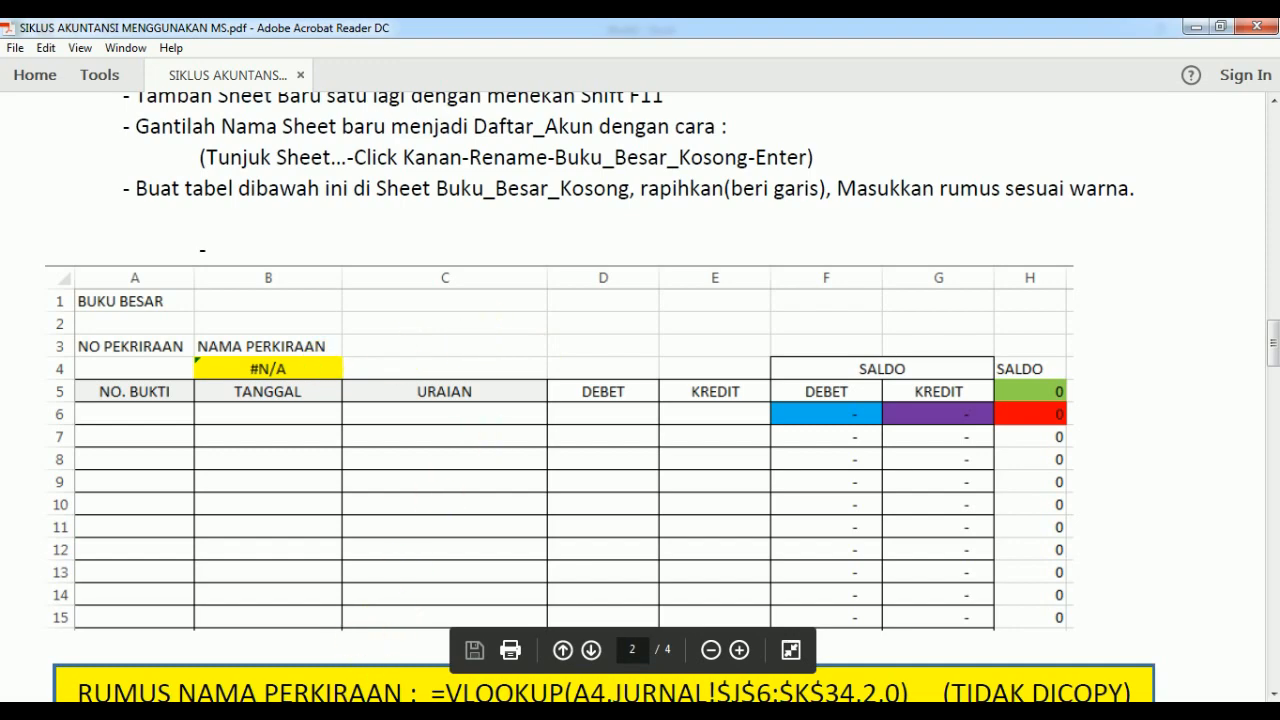
{"action": "left_click", "coordinate": [394, 606]}
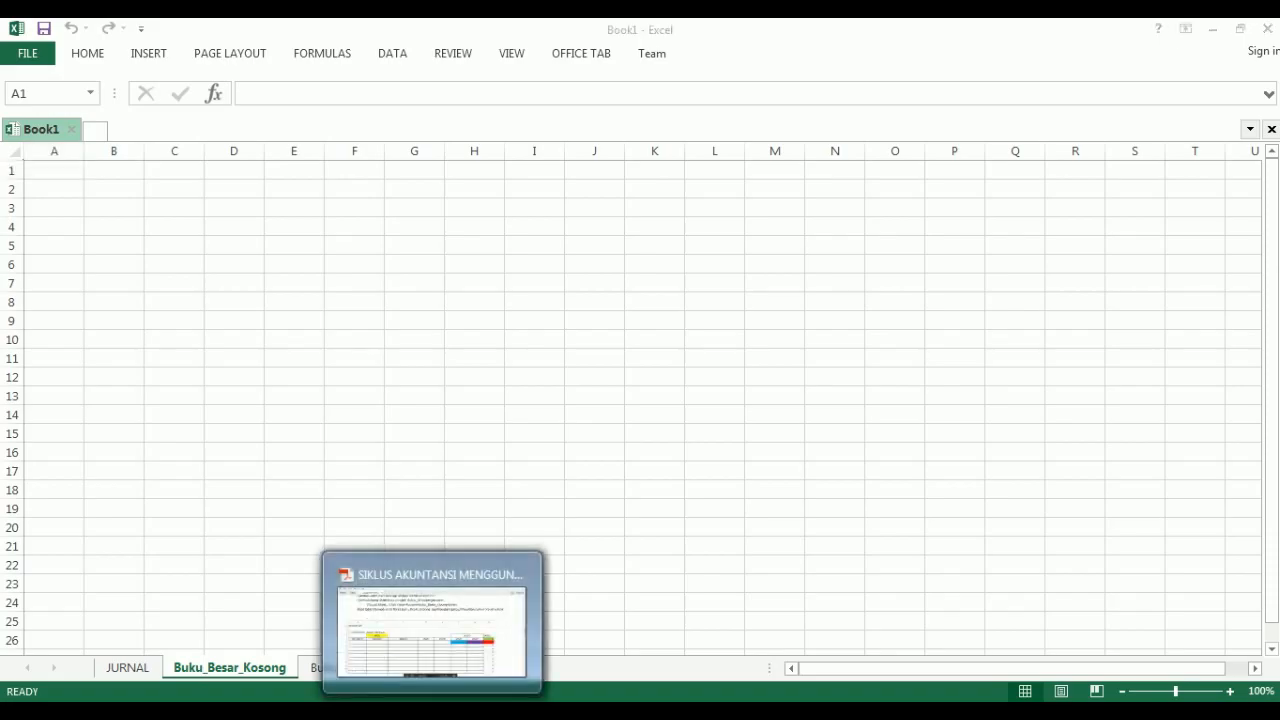
{"action": "left_click", "coordinate": [430, 700]}
{"action": "left_click", "coordinate": [396, 700]}
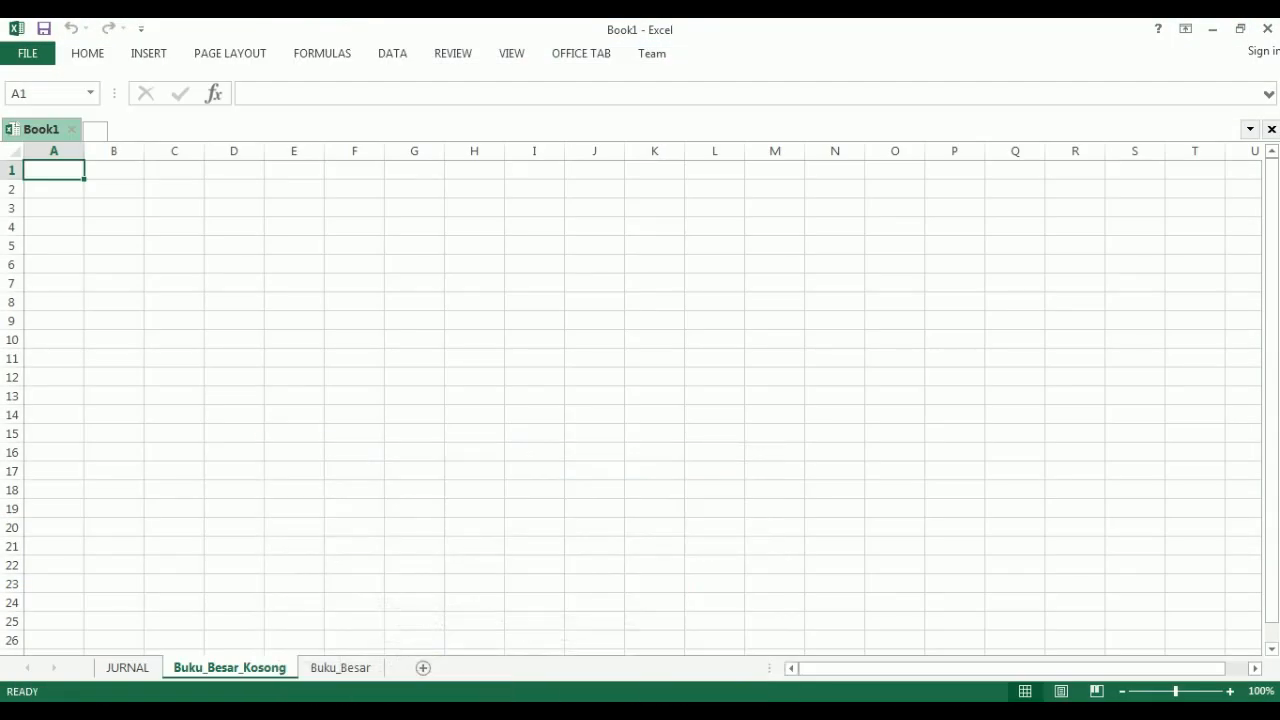
{"action": "type", "text": "BUKU BESAR"}
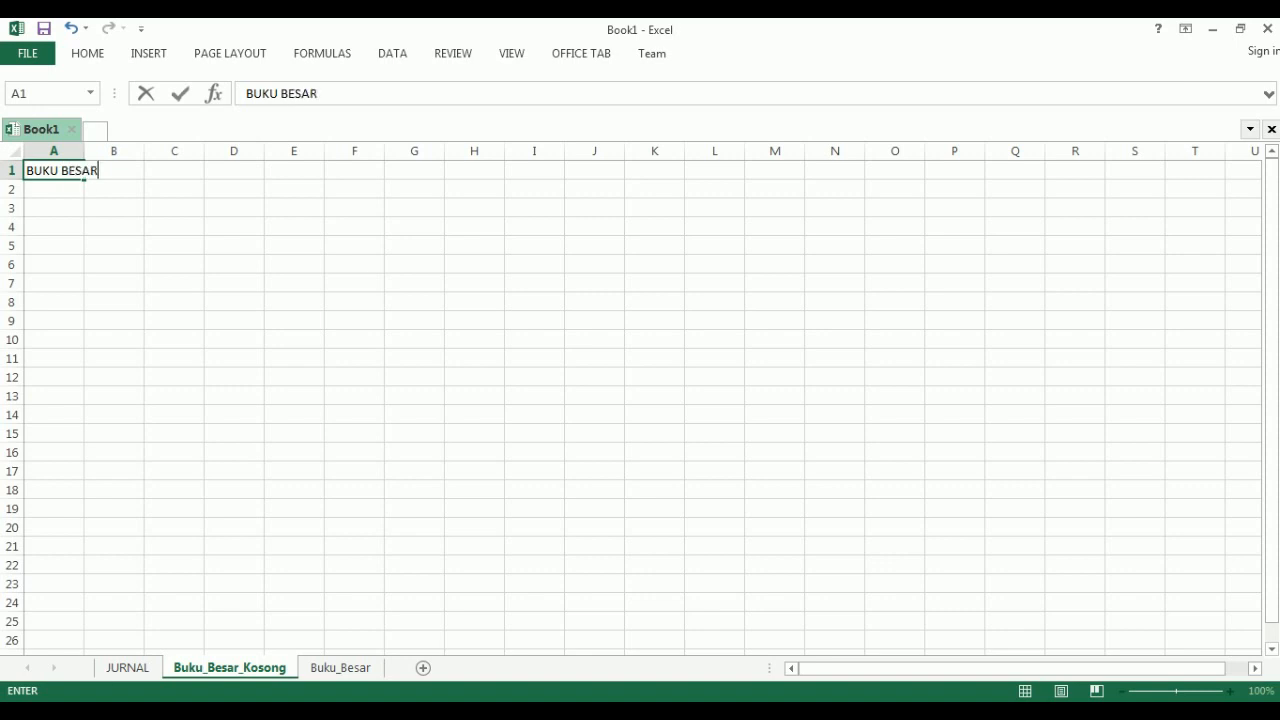
{"action": "key", "text": "Return"}
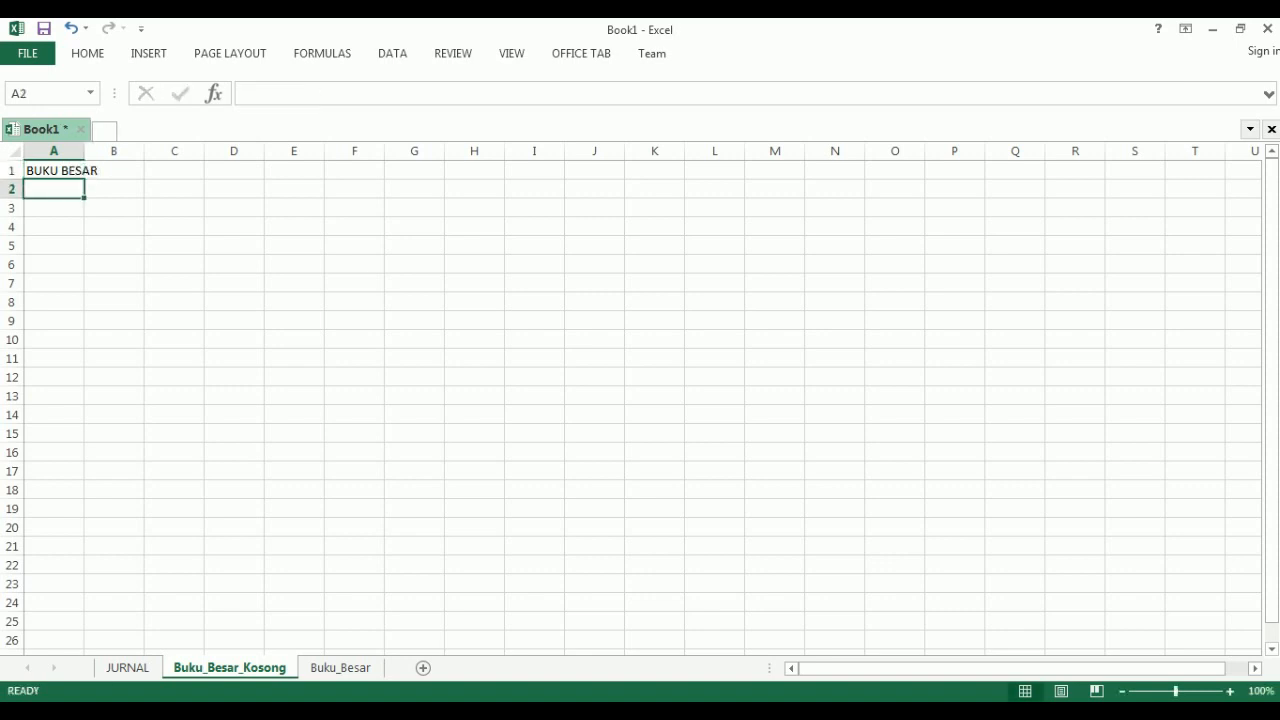
- Copy the NO PERKIRAAN heading from cell D5 of the JURNAL sheet into cell A3 of Buku_Besar_Kosong
{"action": "left_click", "coordinate": [36, 206]}
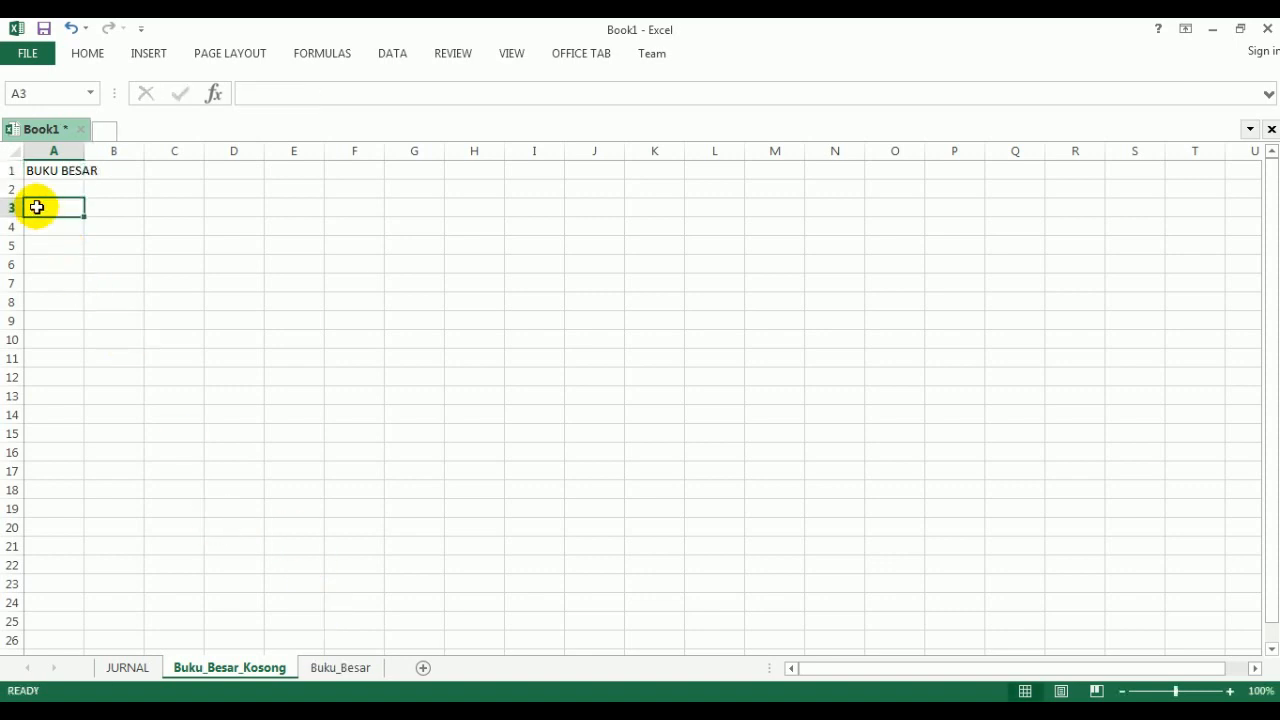
{"action": "left_click", "coordinate": [128, 667]}
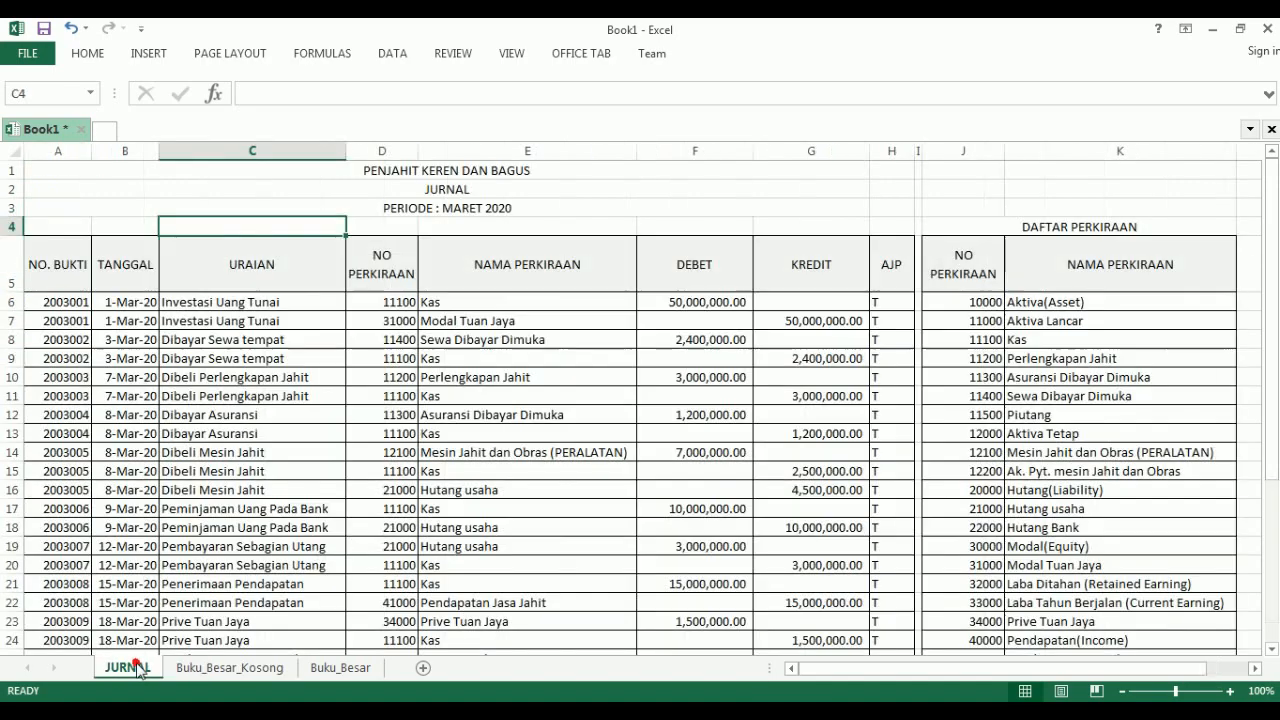
{"action": "left_click", "coordinate": [385, 273]}
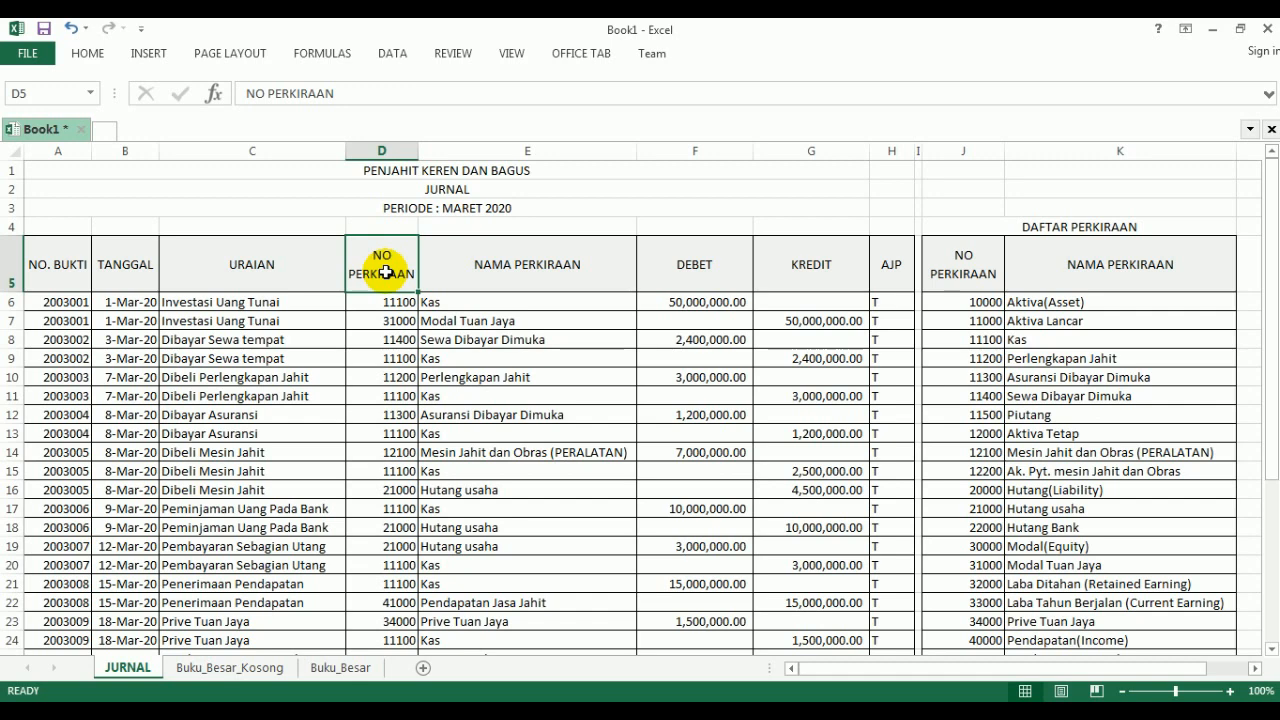
{"action": "left_click", "coordinate": [90, 53]}
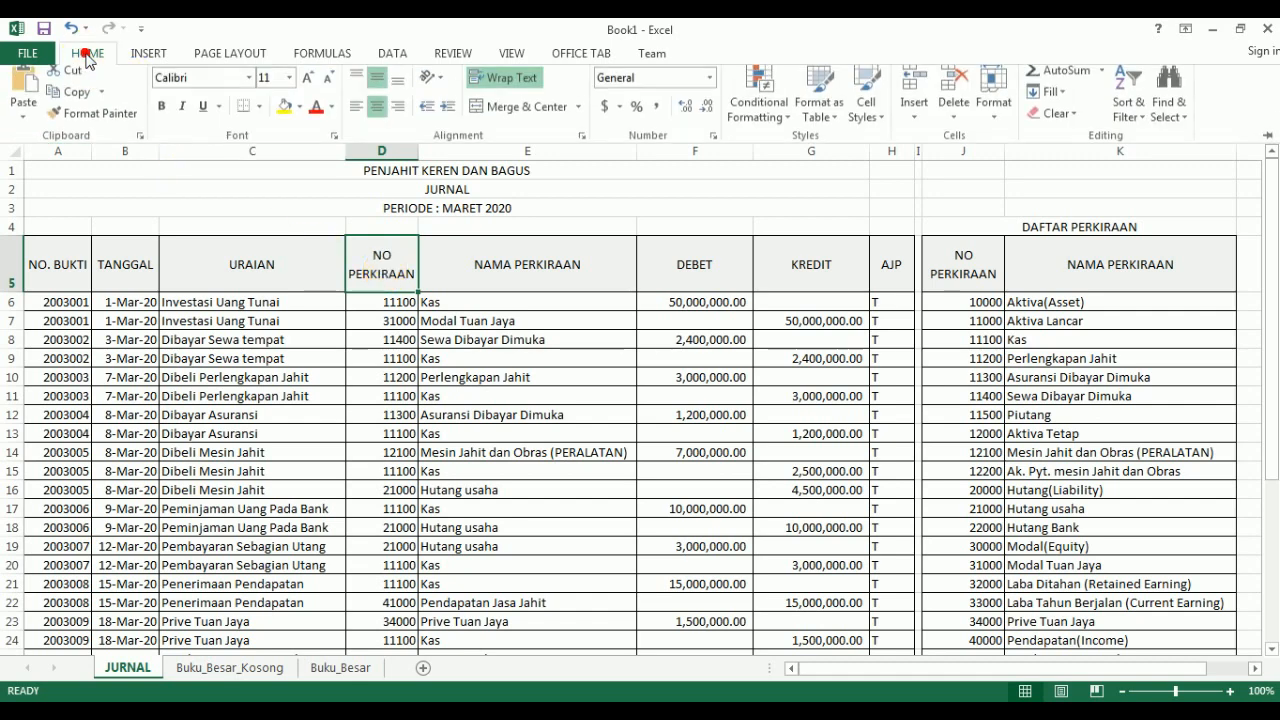
{"action": "left_click", "coordinate": [67, 106]}
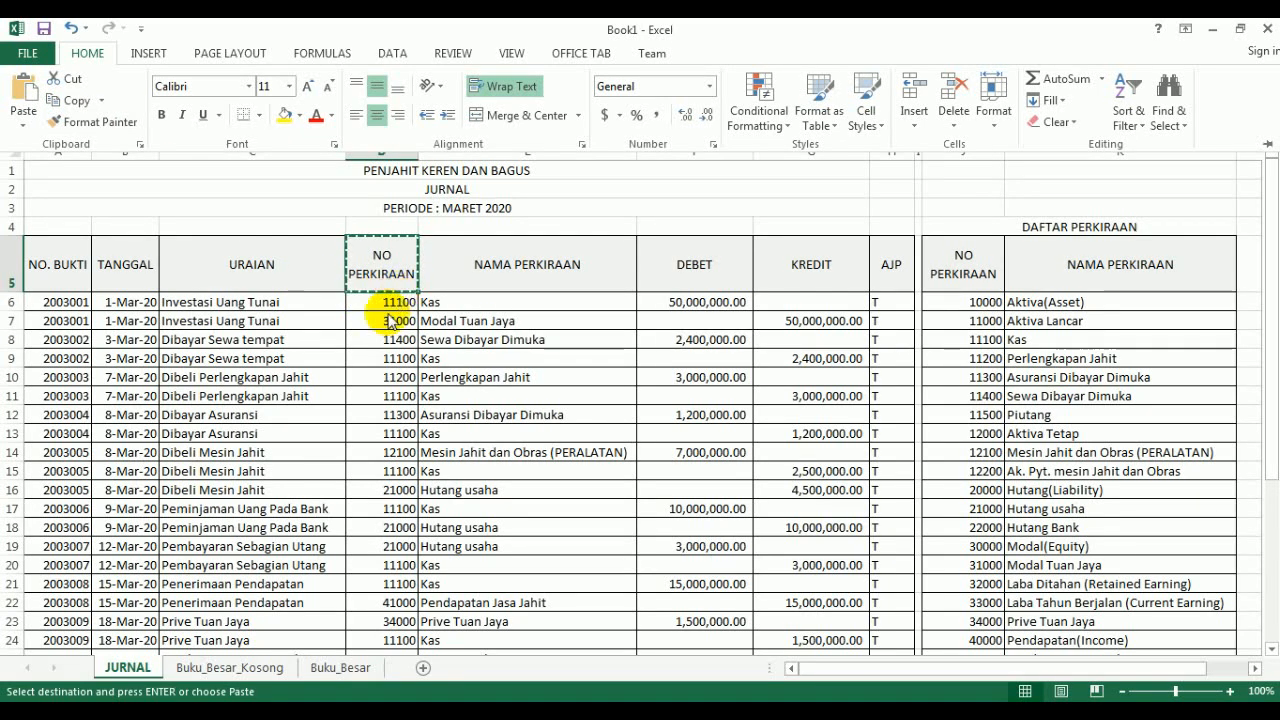
{"action": "left_click", "coordinate": [216, 668]}
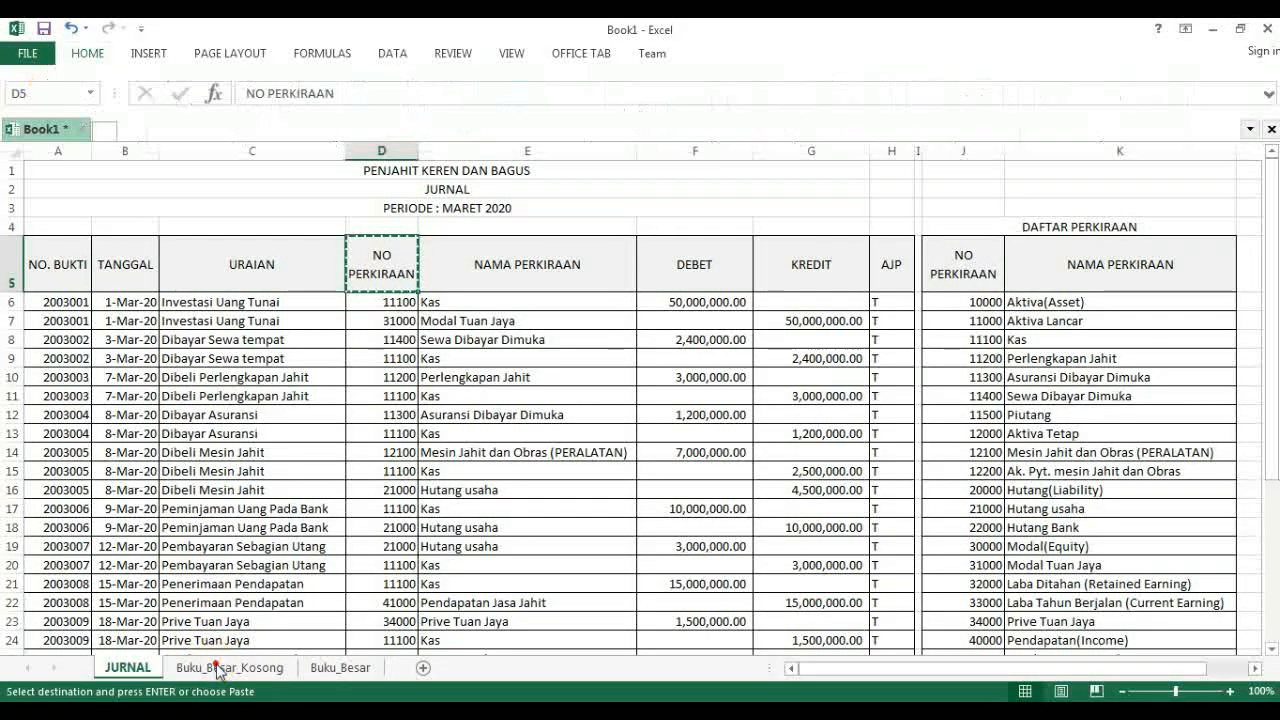
{"action": "left_click", "coordinate": [216, 668]}
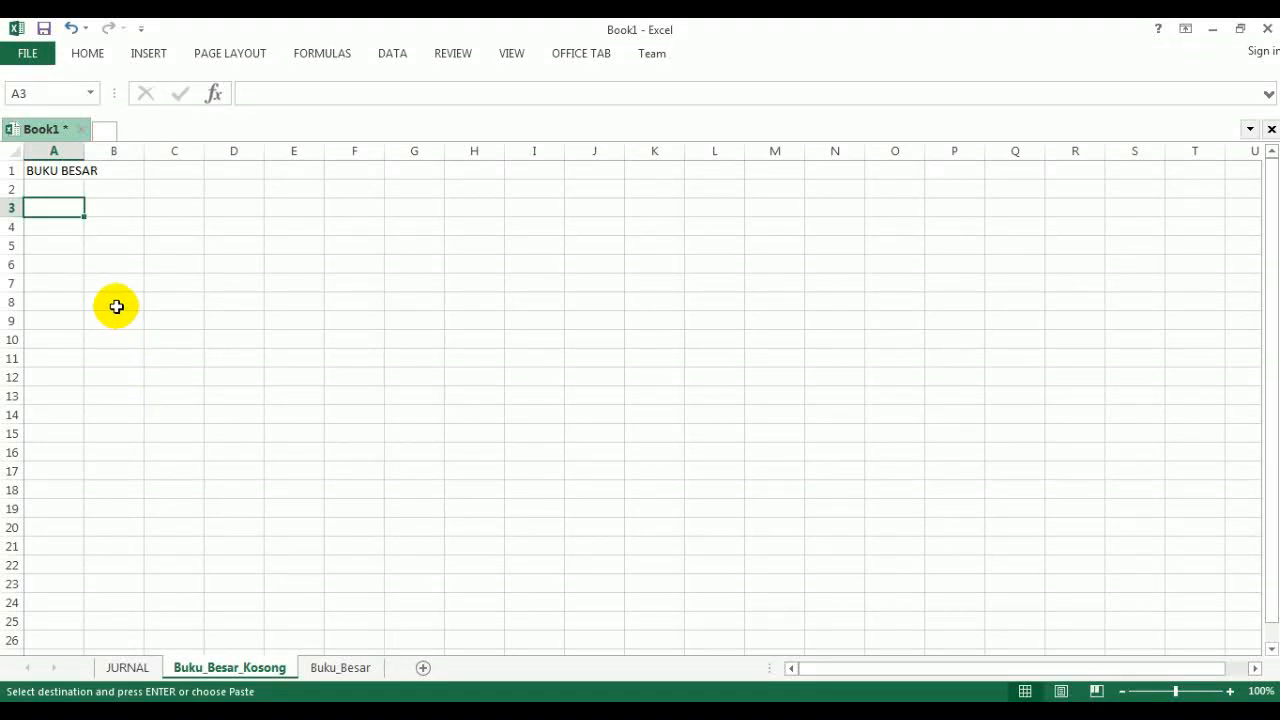
{"action": "left_click", "coordinate": [86, 55]}
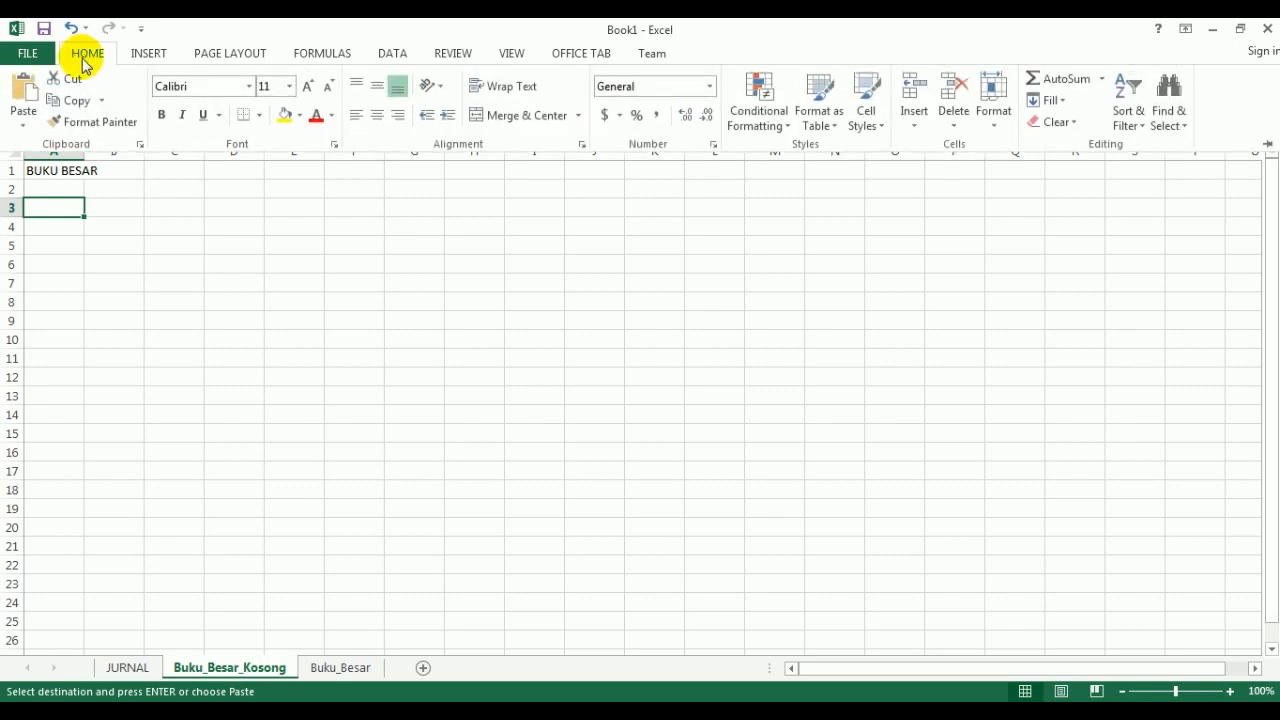
{"action": "left_click", "coordinate": [53, 205]}
{"action": "key", "text": "ctrl+v"}
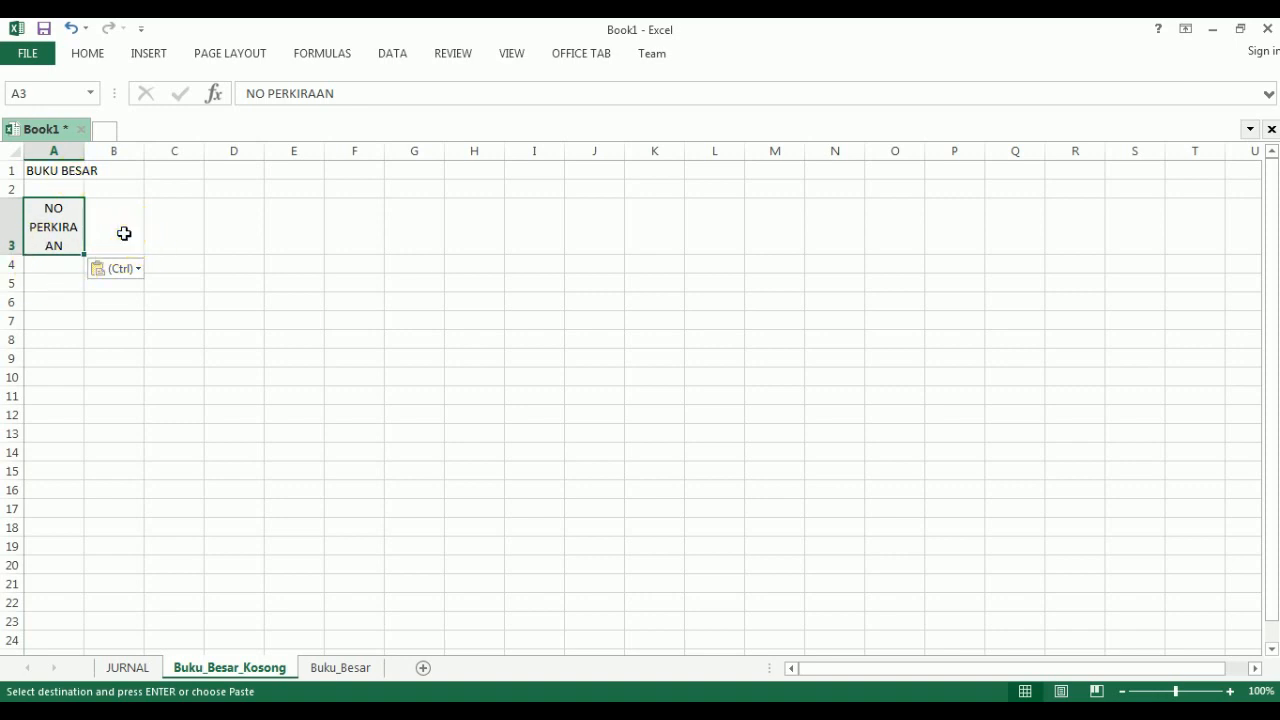
- Copy the NAMA PERKIRAAN heading from cell E5 of the JURNAL sheet into cell B3 of Buku_Besar_Kosong
{"action": "left_click", "coordinate": [121, 232]}
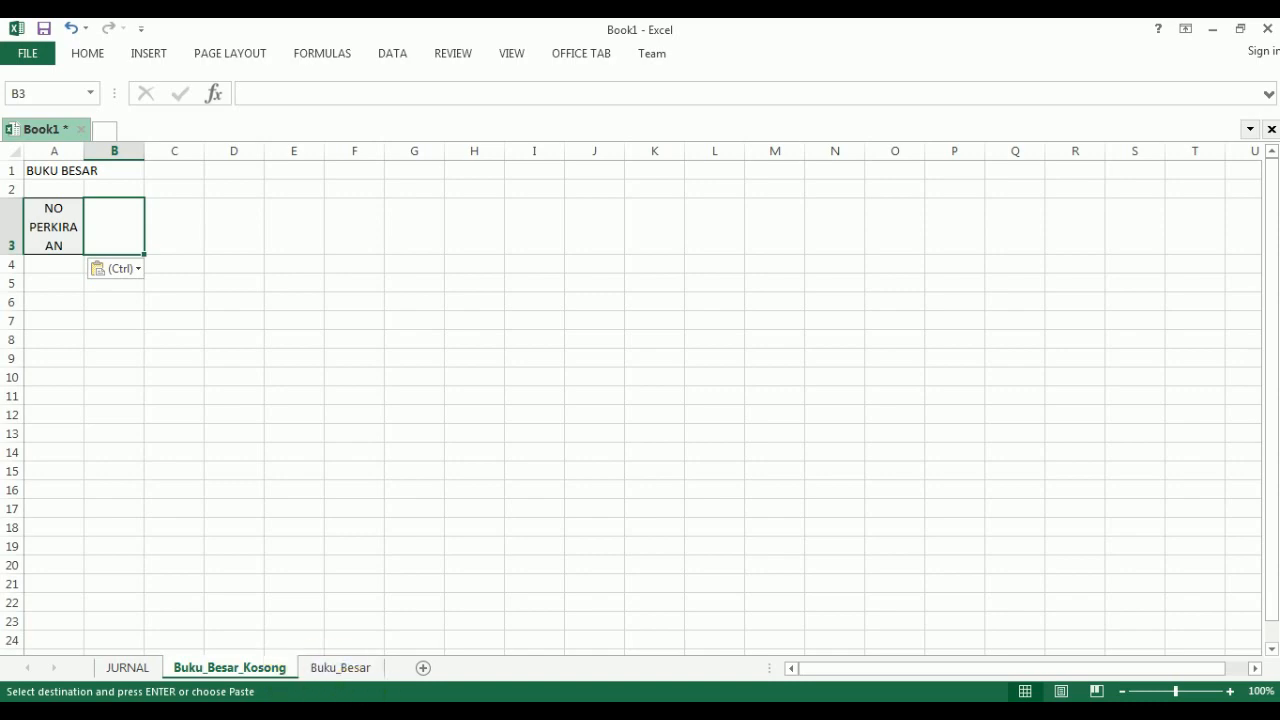
{"action": "left_click", "coordinate": [128, 668]}
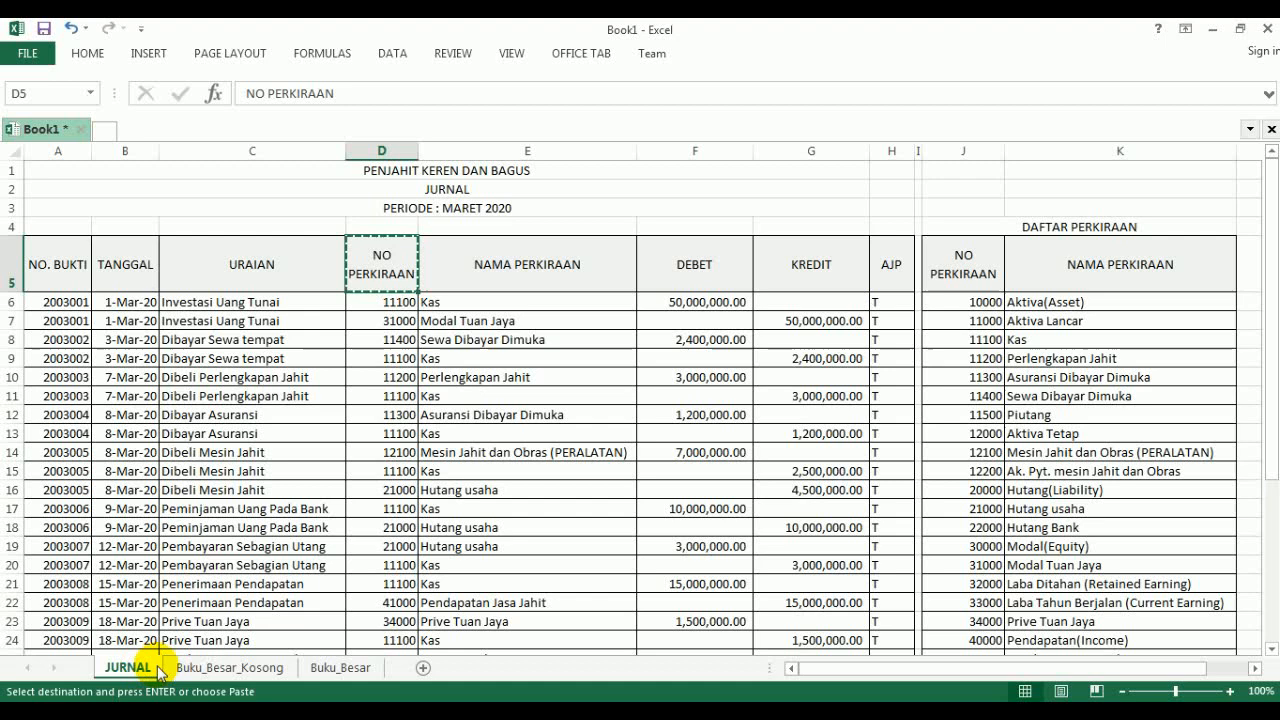
{"action": "left_click", "coordinate": [595, 272]}
{"action": "left_click", "coordinate": [595, 272]}
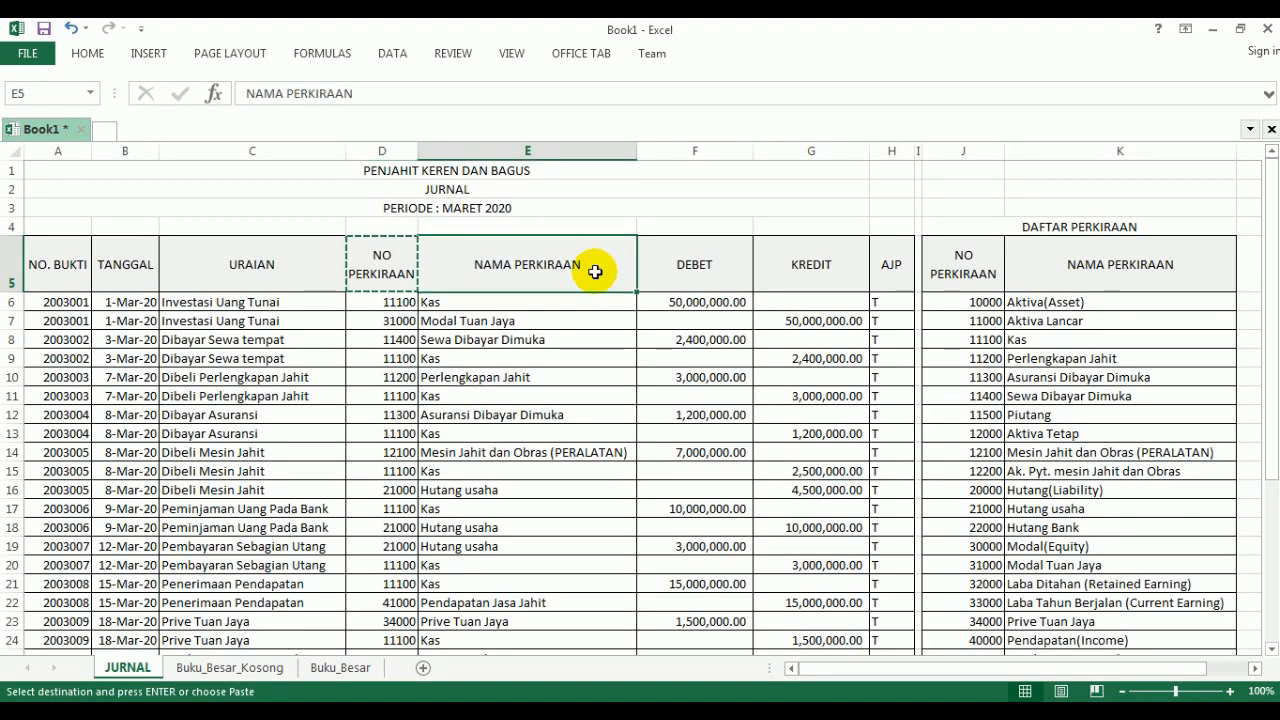
{"action": "key", "text": "ctrl+c"}
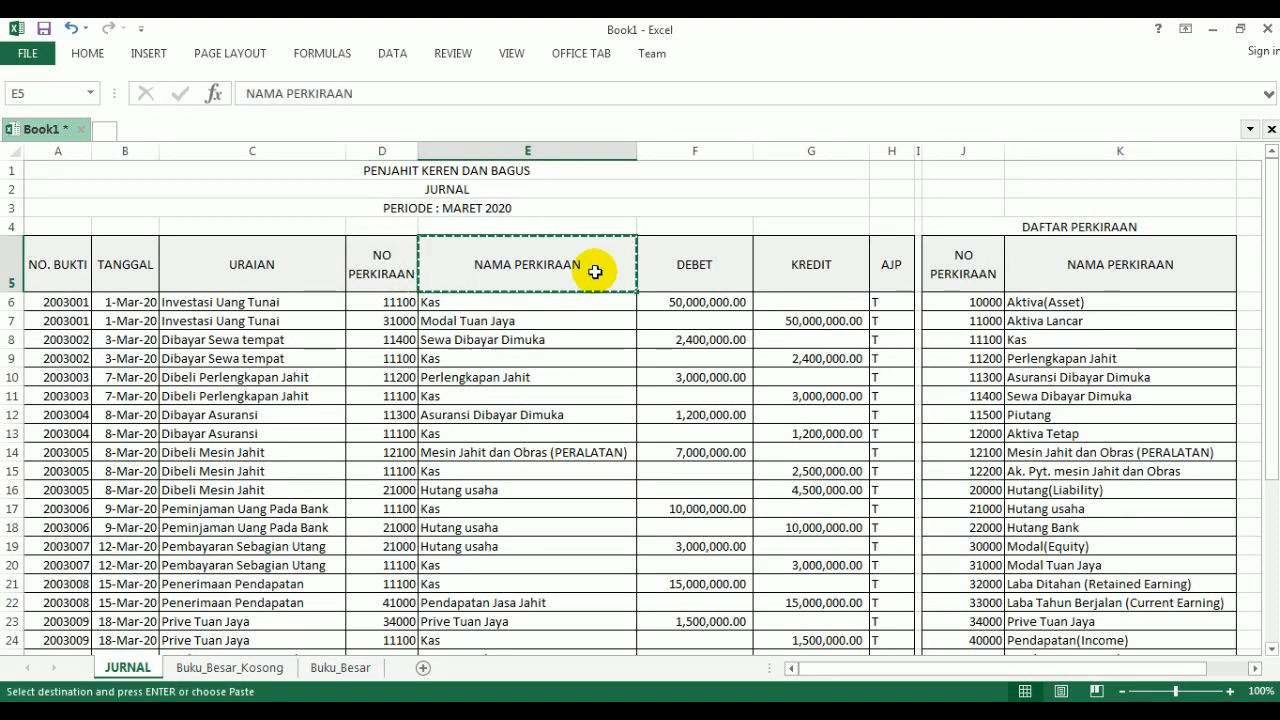
{"action": "left_click", "coordinate": [436, 711]}
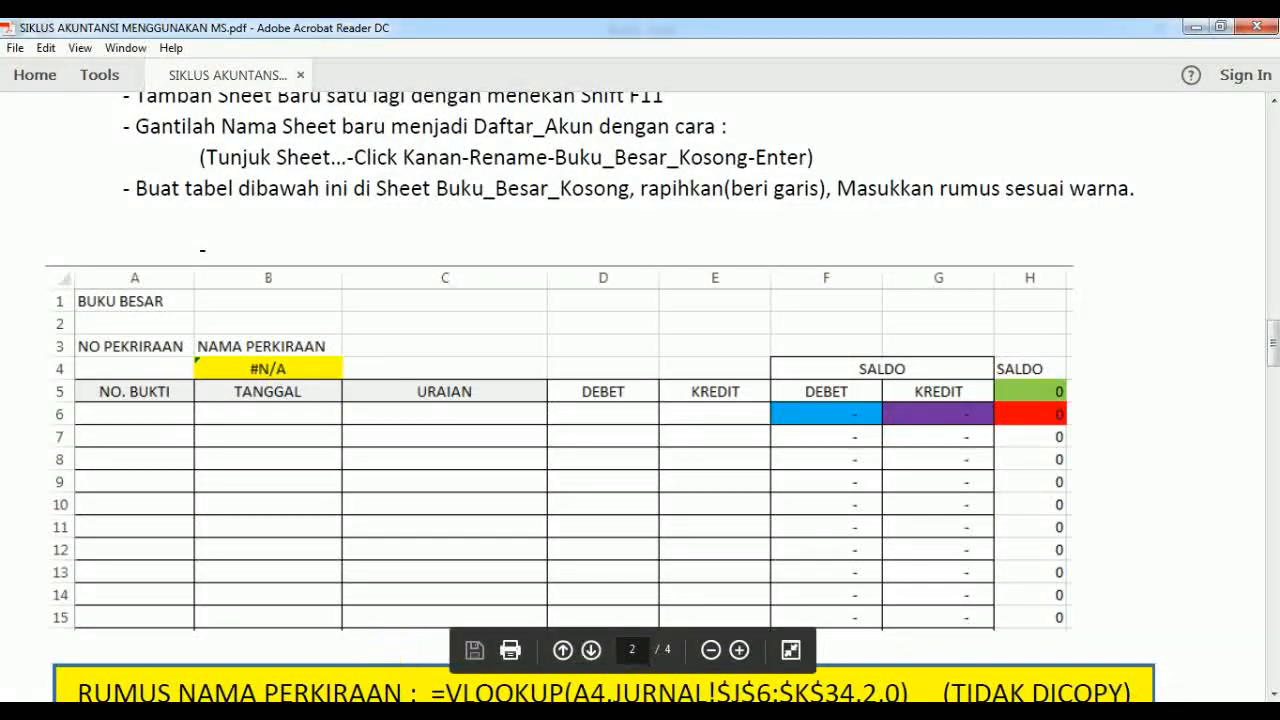
{"action": "left_click", "coordinate": [436, 711]}
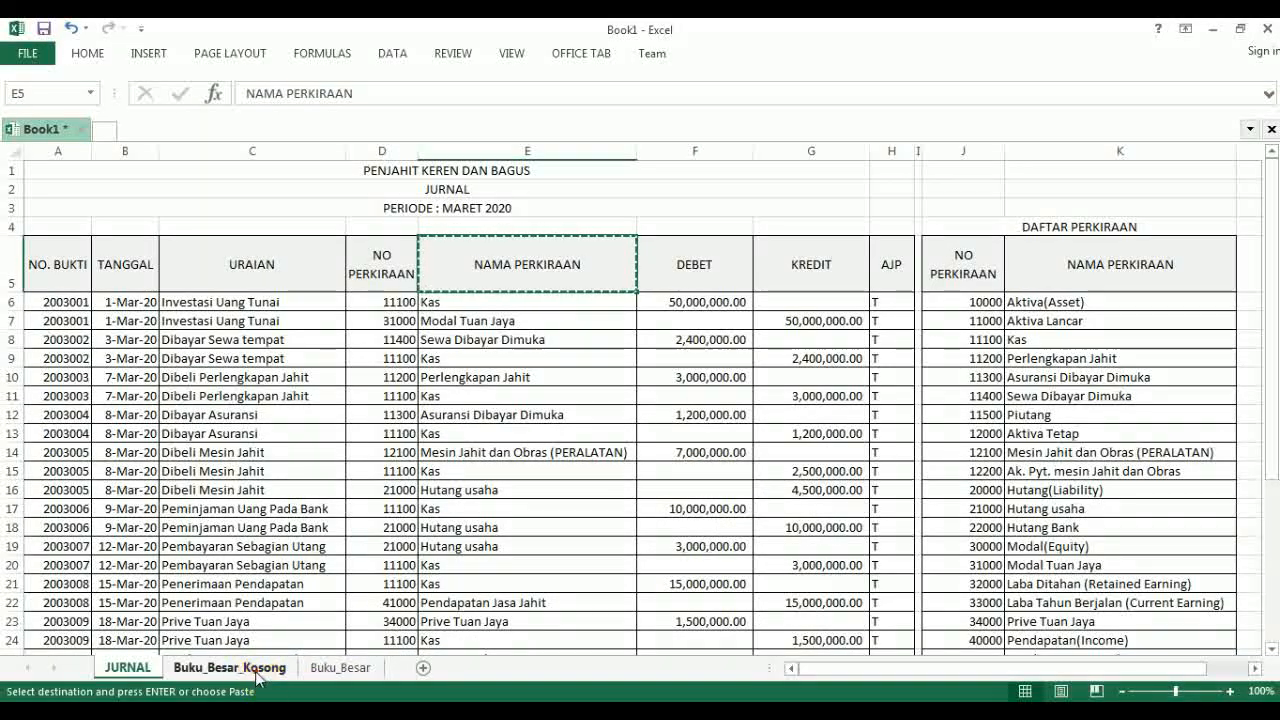
{"action": "left_click", "coordinate": [258, 668]}
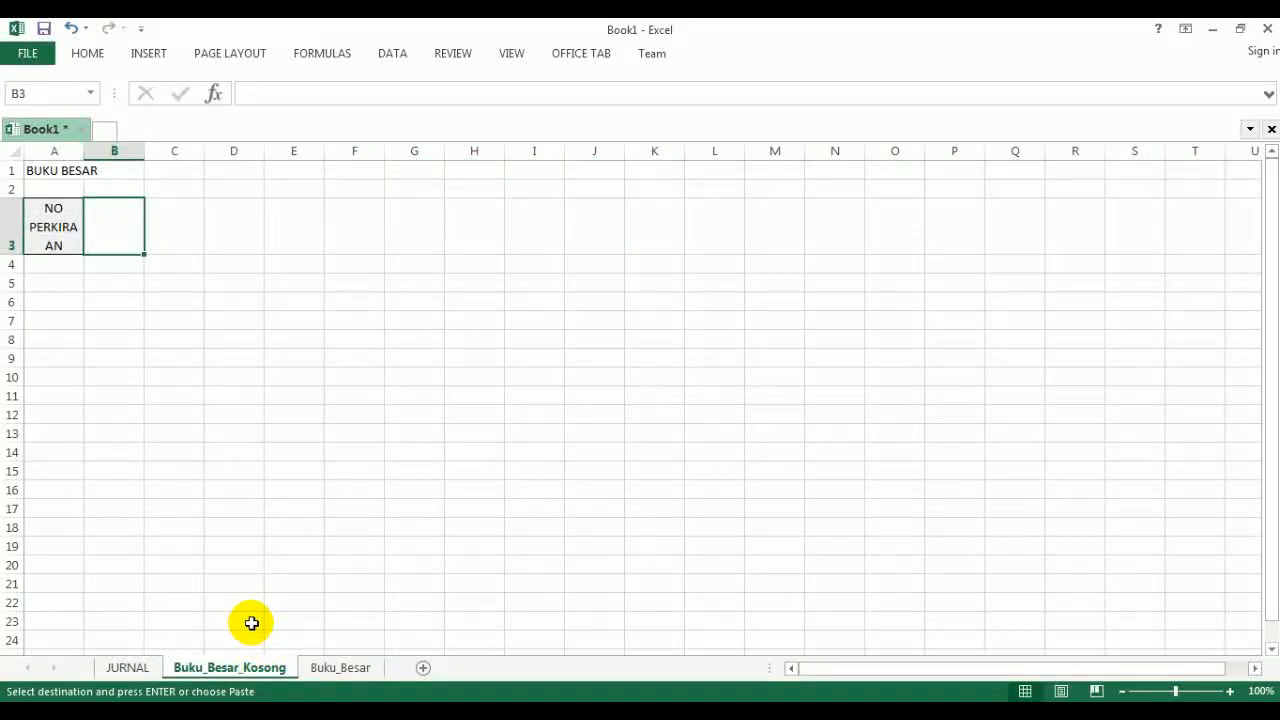
{"action": "key", "text": "ctrl+v"}
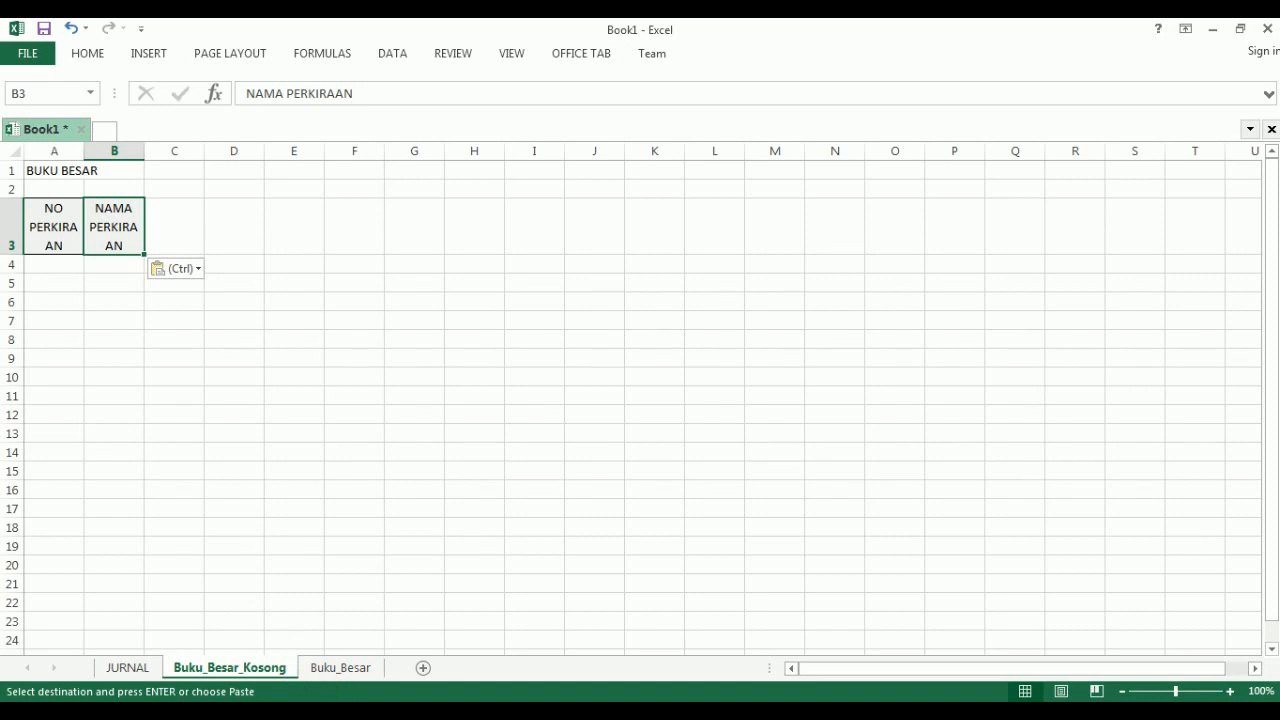
- Check the PDF layout, and copy the NO. BUKTI, TANGGAL and URAIAN headings from JURNAL A5:C5 into Excel's Buku_Besar_Kosong sheet starting at A5
{"action": "mouse_move", "coordinate": [432, 709]}
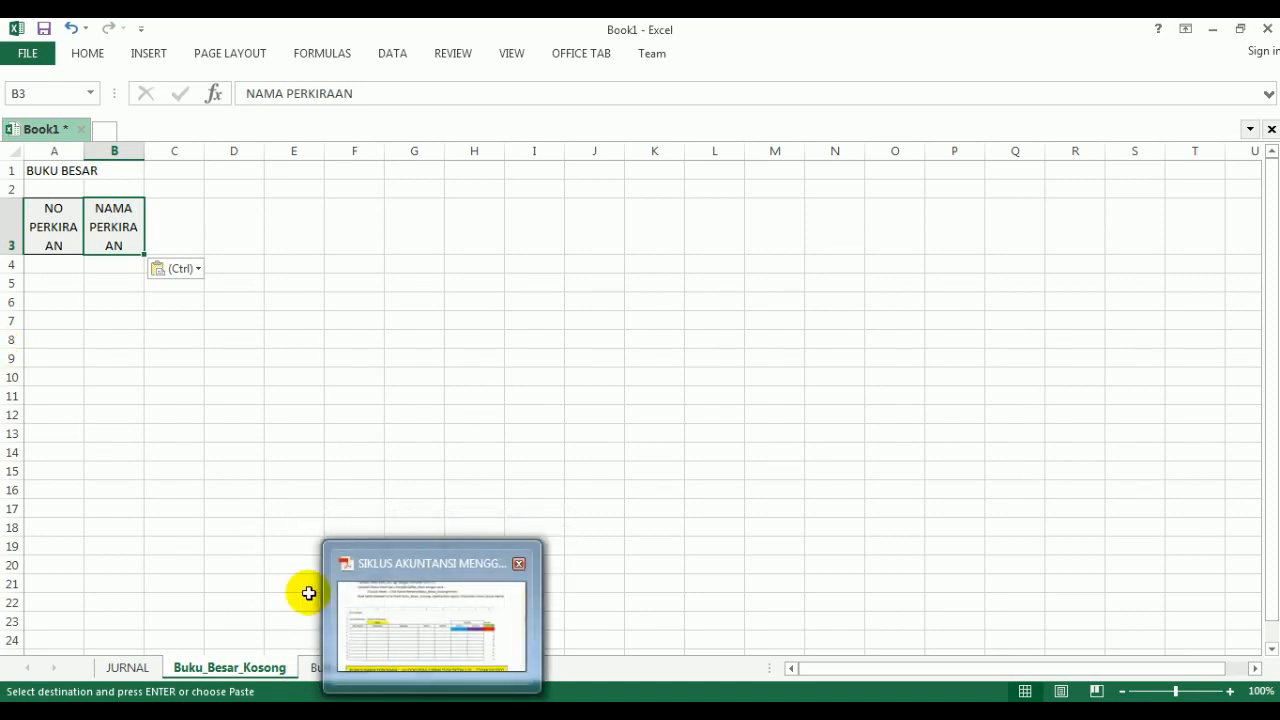
{"action": "left_click", "coordinate": [52, 279]}
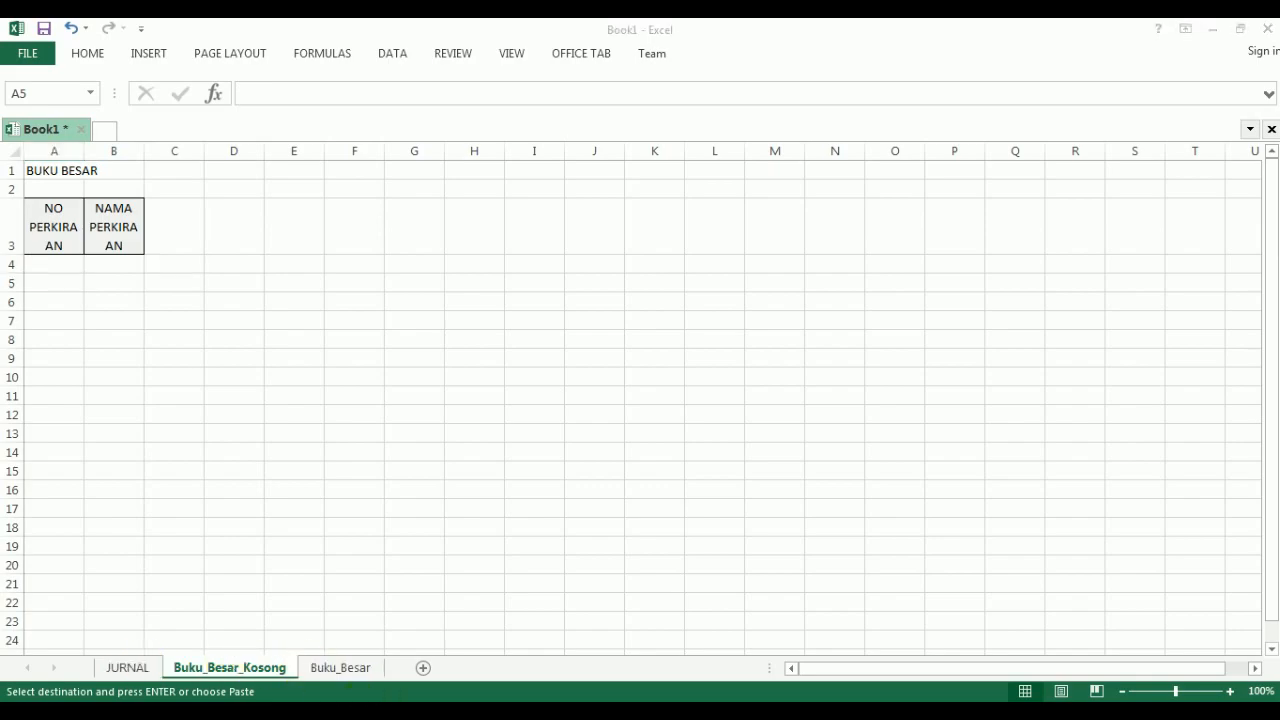
{"action": "left_click", "coordinate": [512, 712]}
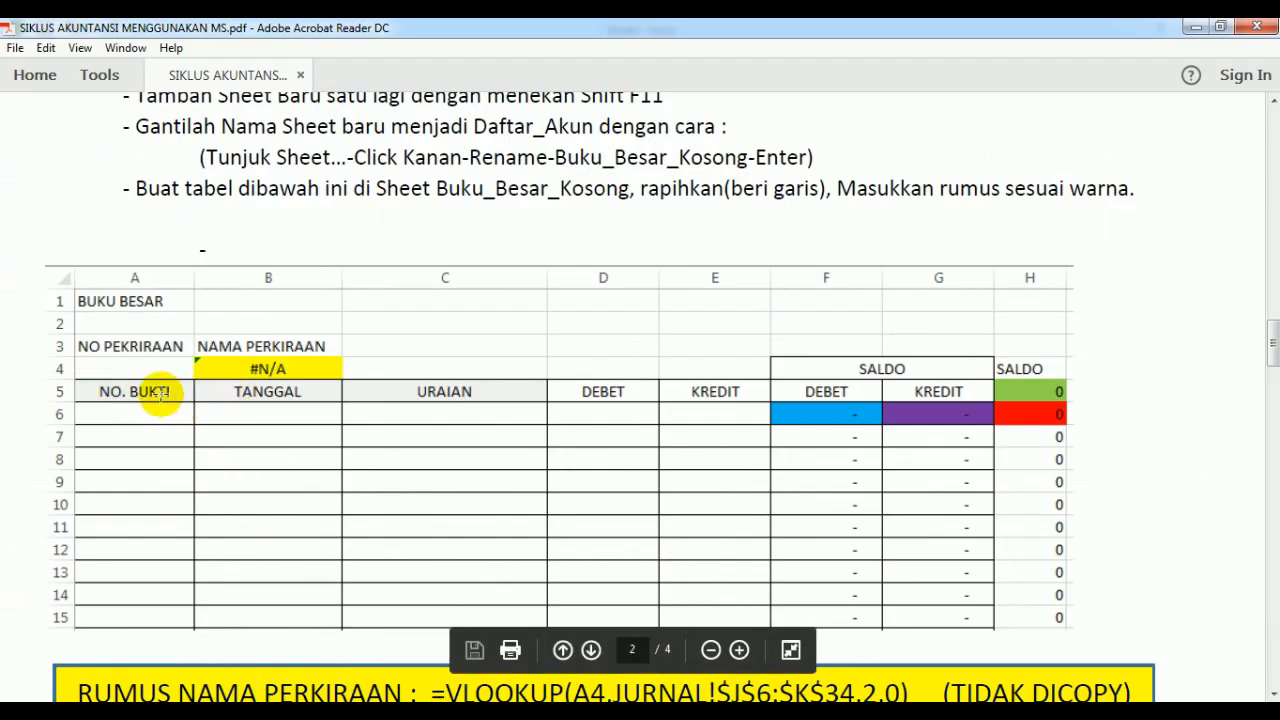
{"action": "left_click", "coordinate": [428, 710]}
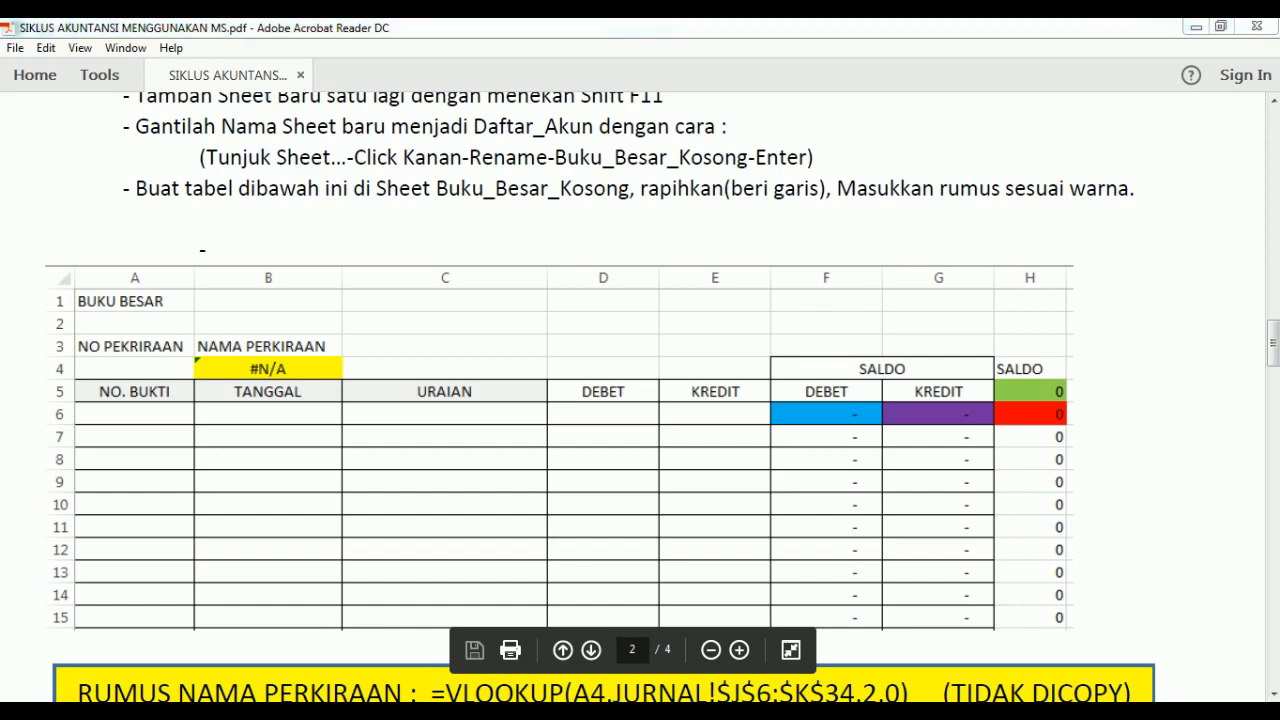
{"action": "left_click", "coordinate": [128, 667]}
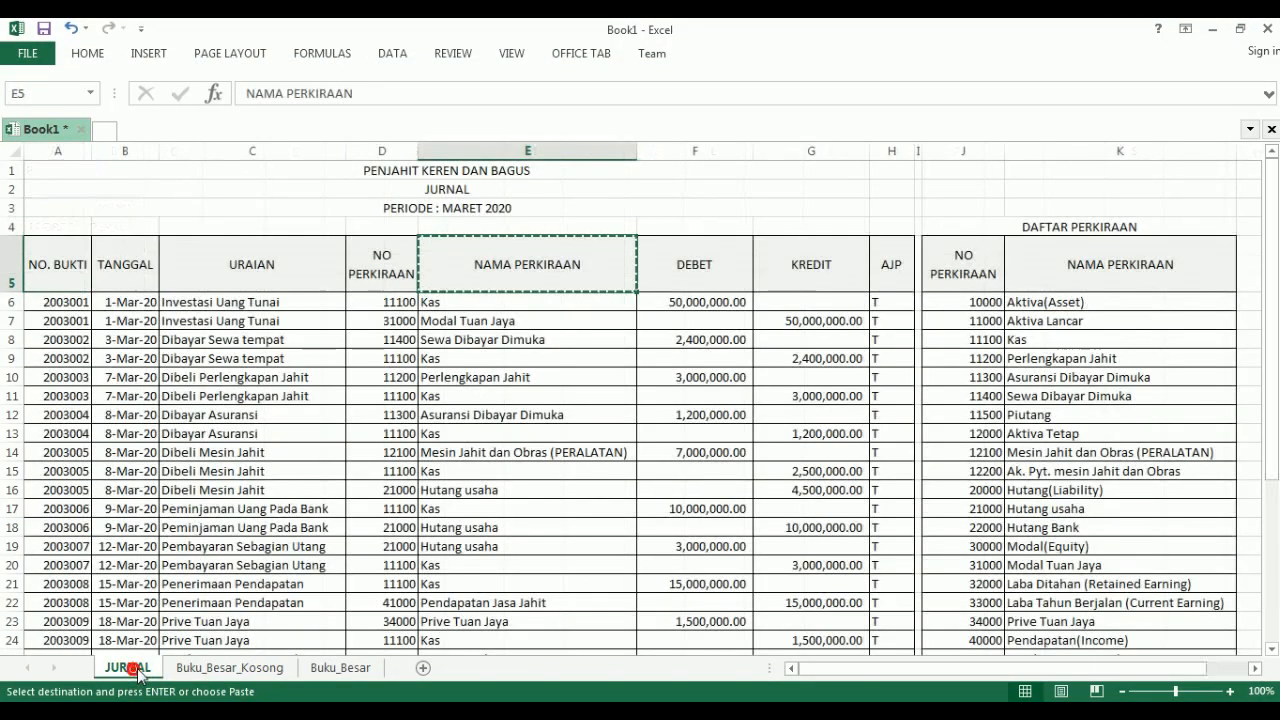
{"action": "left_click_drag", "start_coordinate": [64, 264], "coordinate": [265, 277]}
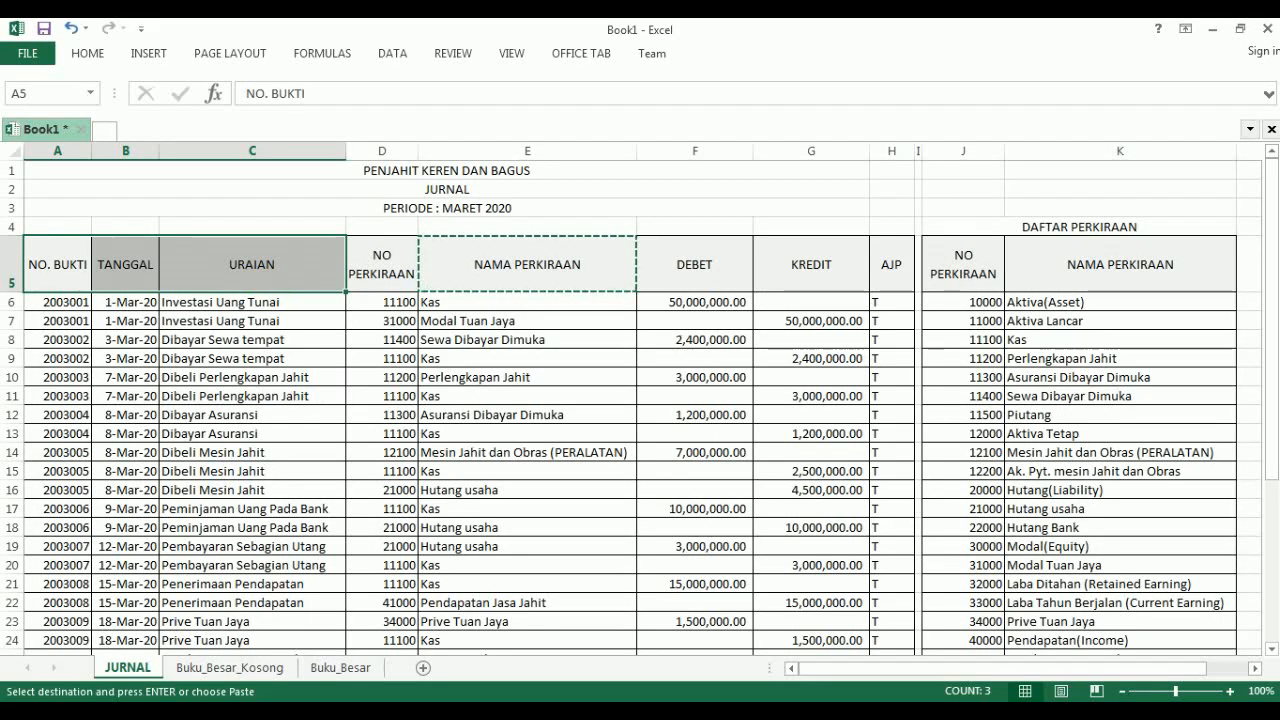
{"action": "left_click", "coordinate": [508, 711]}
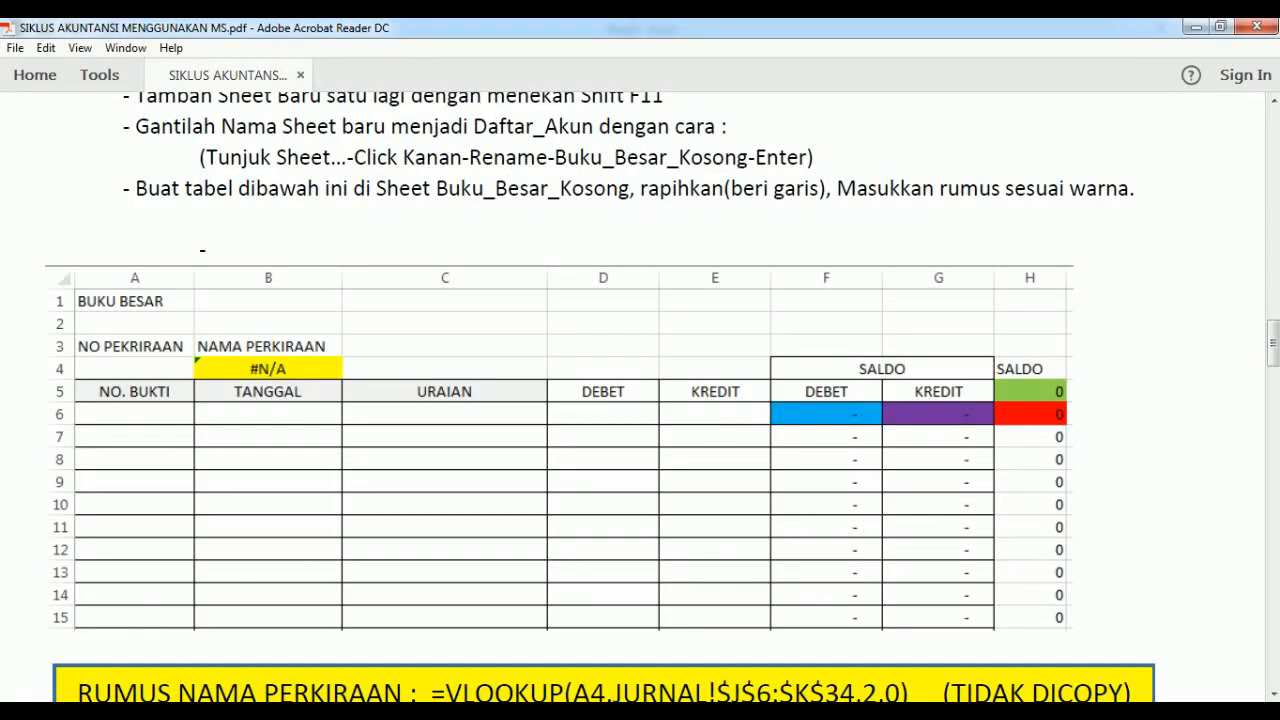
{"action": "key", "text": "alt+Tab"}
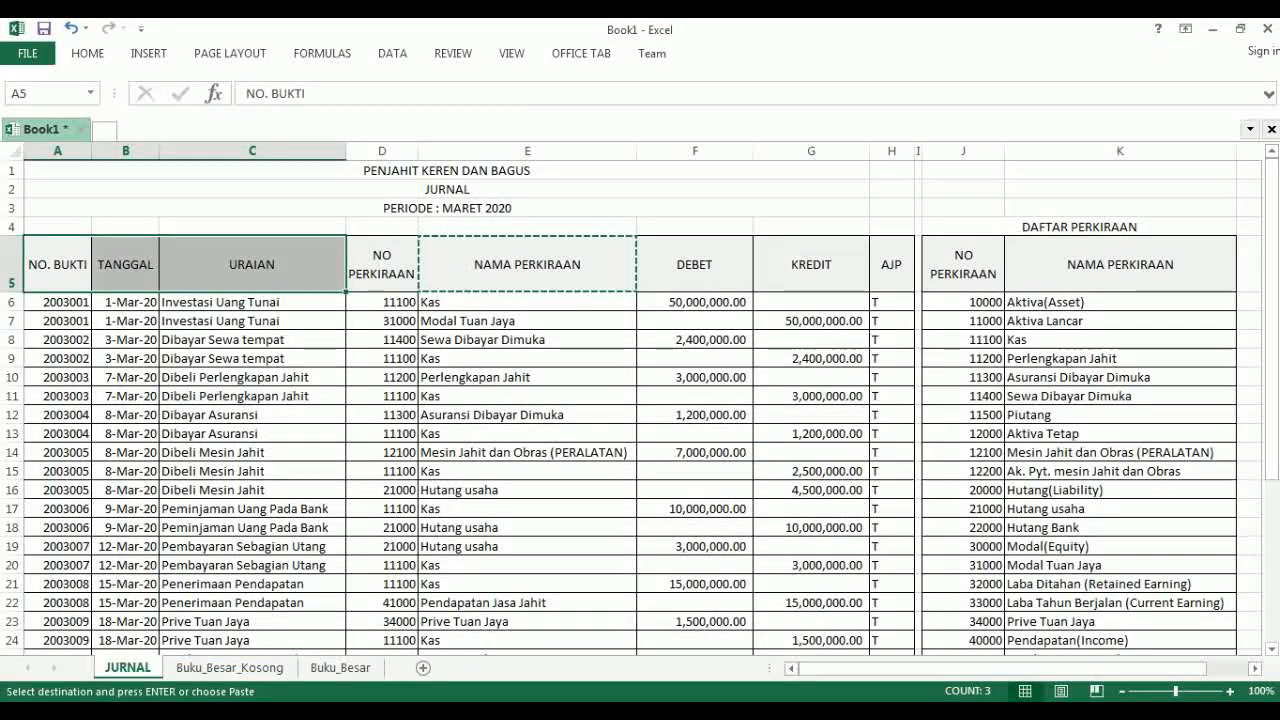
{"action": "key", "text": "ctrl+c"}
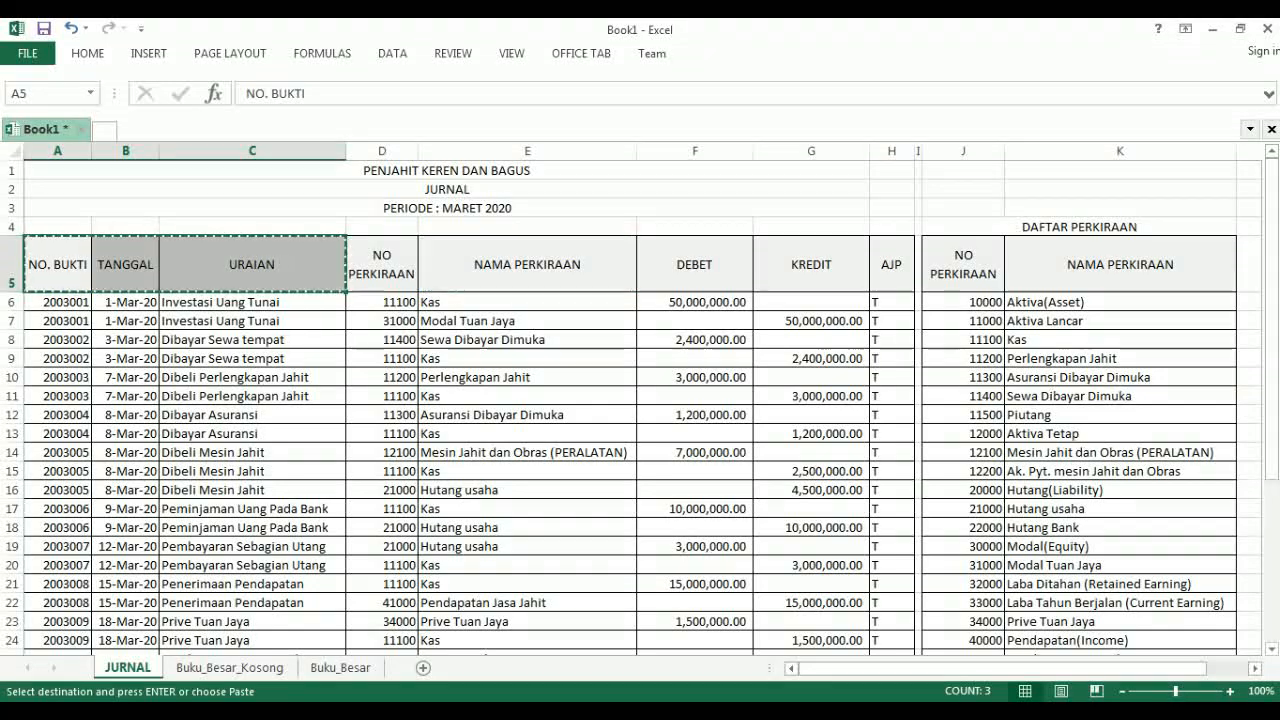
{"action": "left_click", "coordinate": [212, 670]}
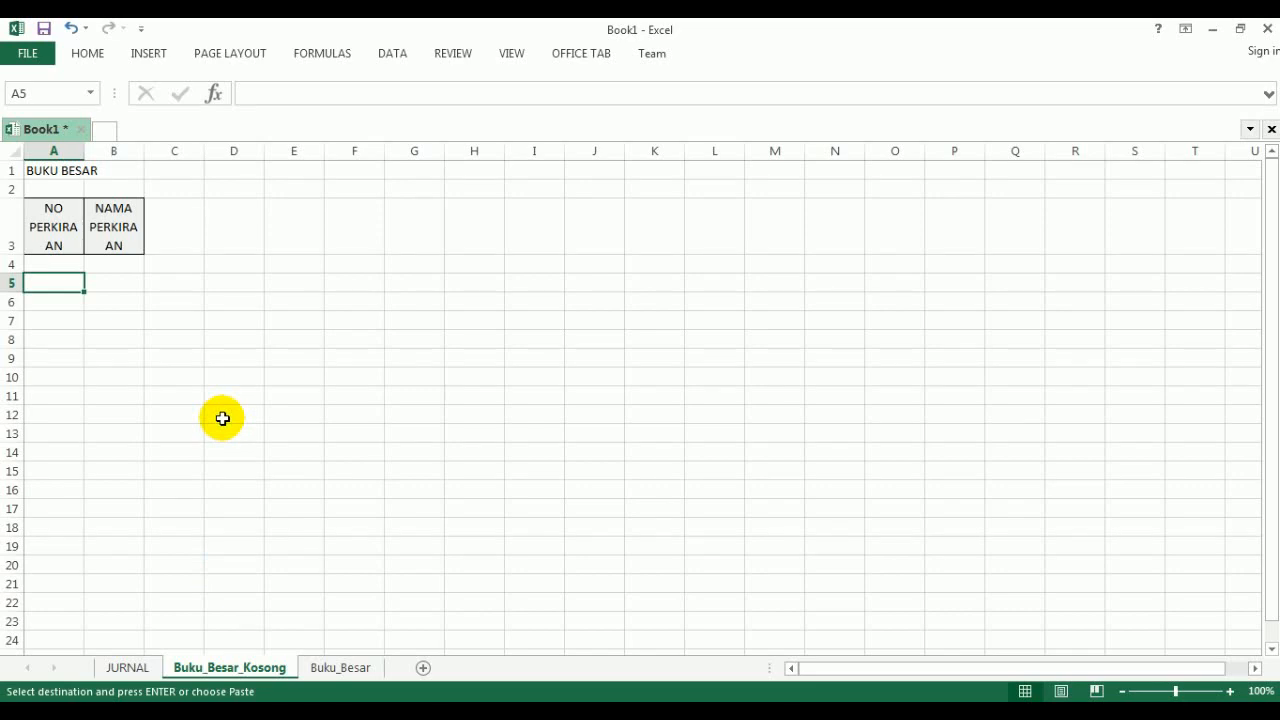
{"action": "key", "text": "ctrl+v"}
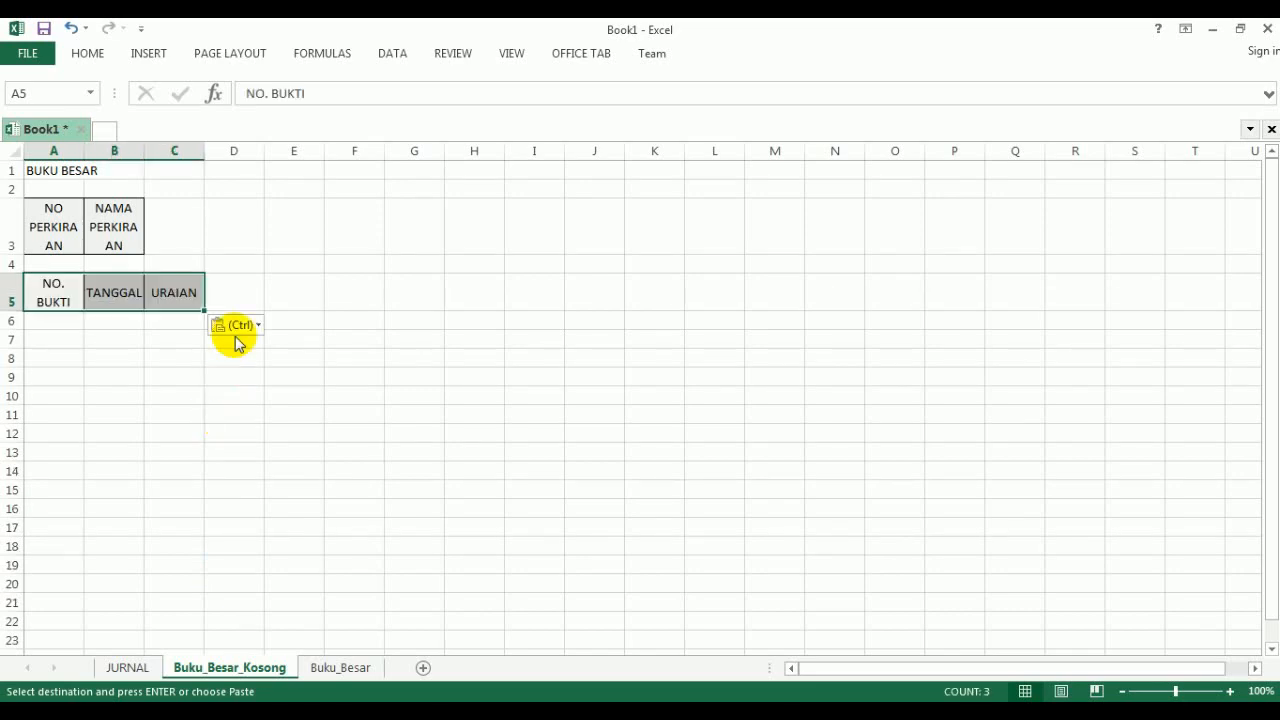
- Consult the PDF layout, and copy the DEBET and KREDIT headings from JURNAL F5:G5 into cells D5:E5 of Excel's Buku_Besar_Kosong sheet
{"action": "left_click", "coordinate": [243, 285]}
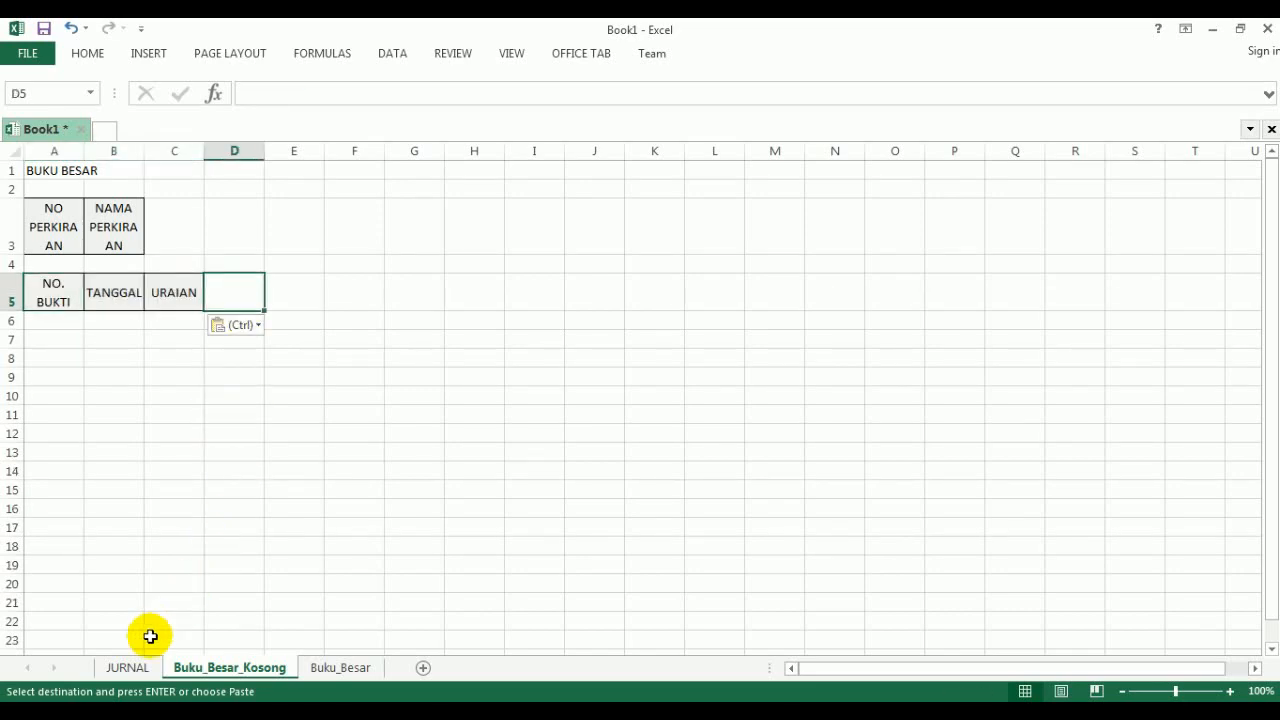
{"action": "left_click", "coordinate": [128, 667]}
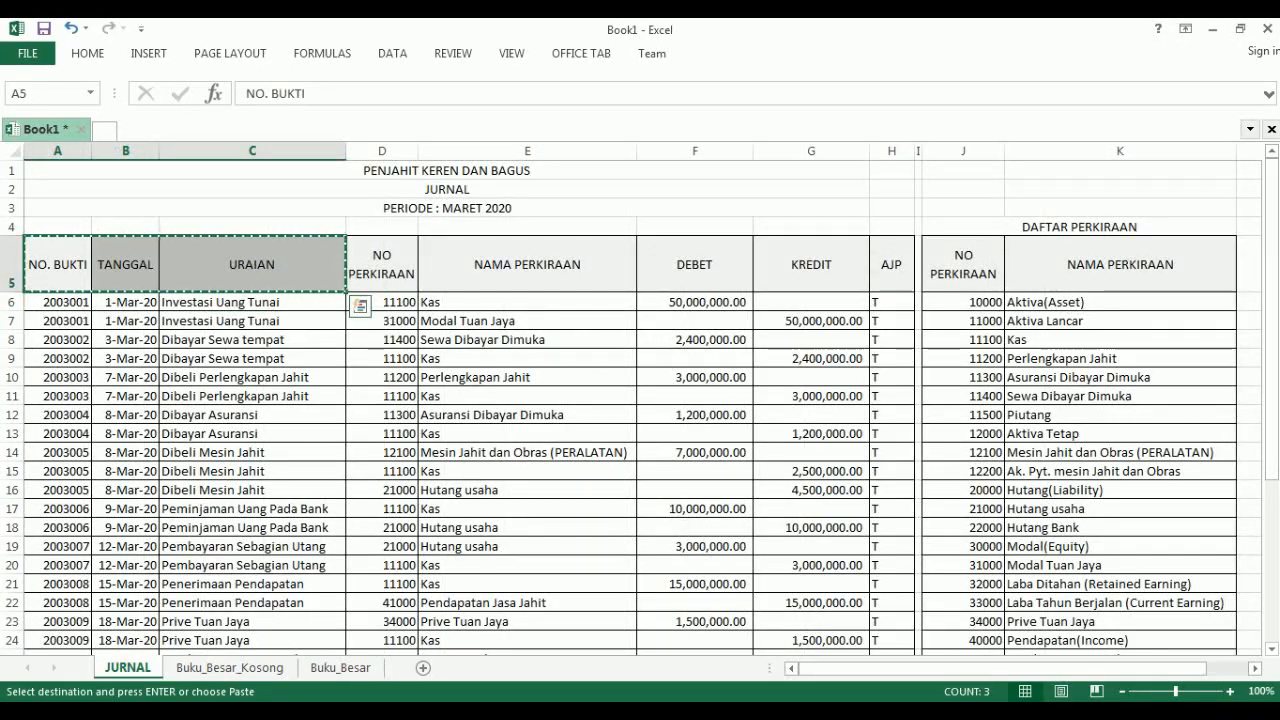
{"action": "key", "text": "alt+Tab"}
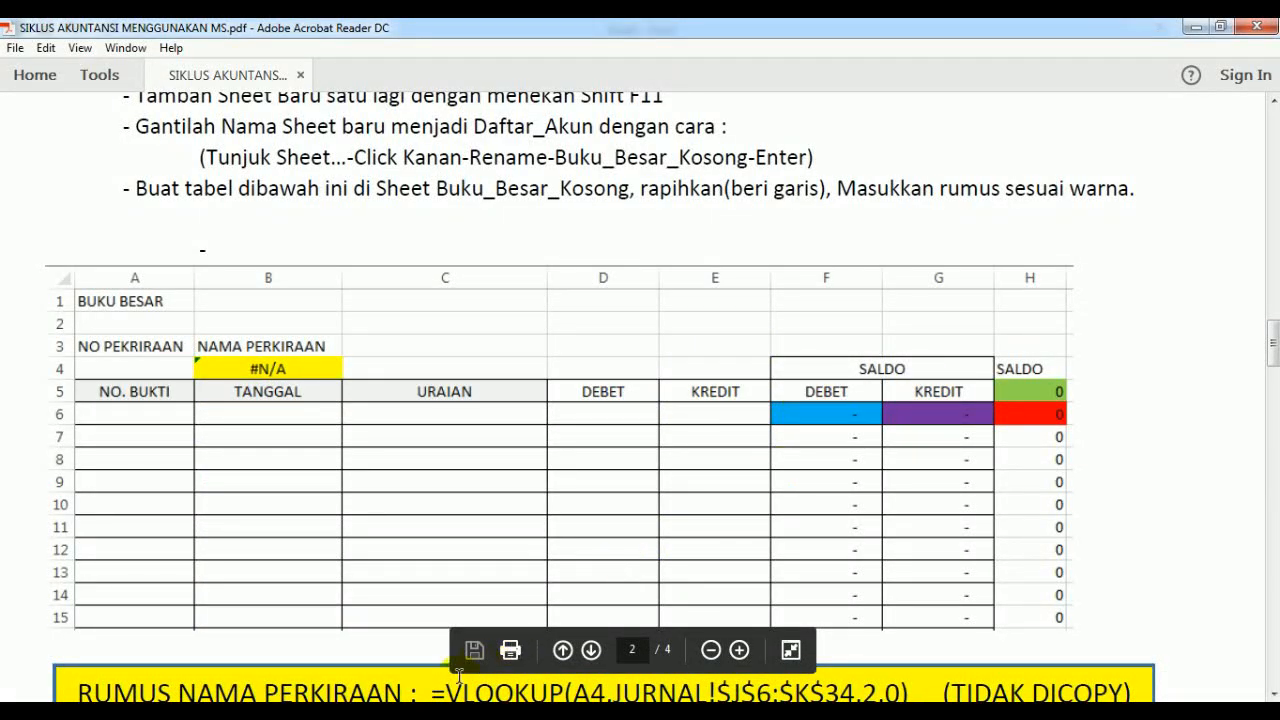
{"action": "key", "text": "alt+Tab"}
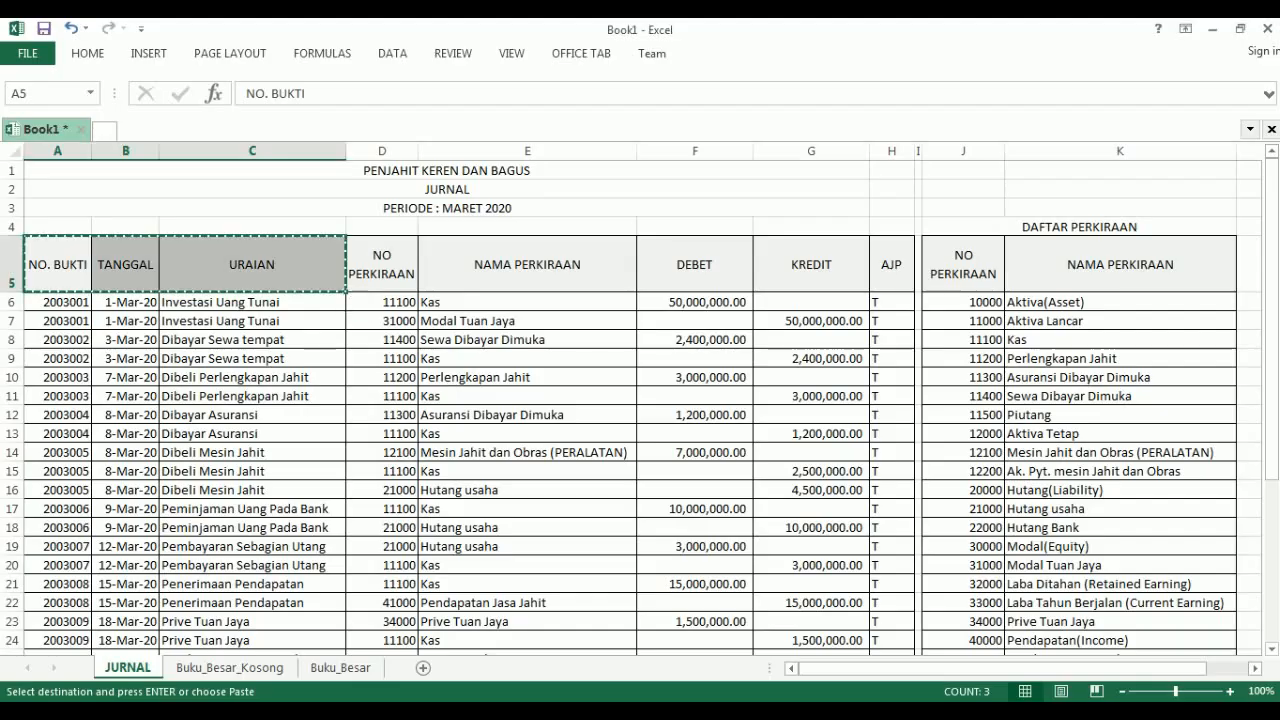
{"action": "left_click", "coordinate": [680, 272]}
{"action": "left_click_drag", "start_coordinate": [713, 273], "coordinate": [794, 266]}
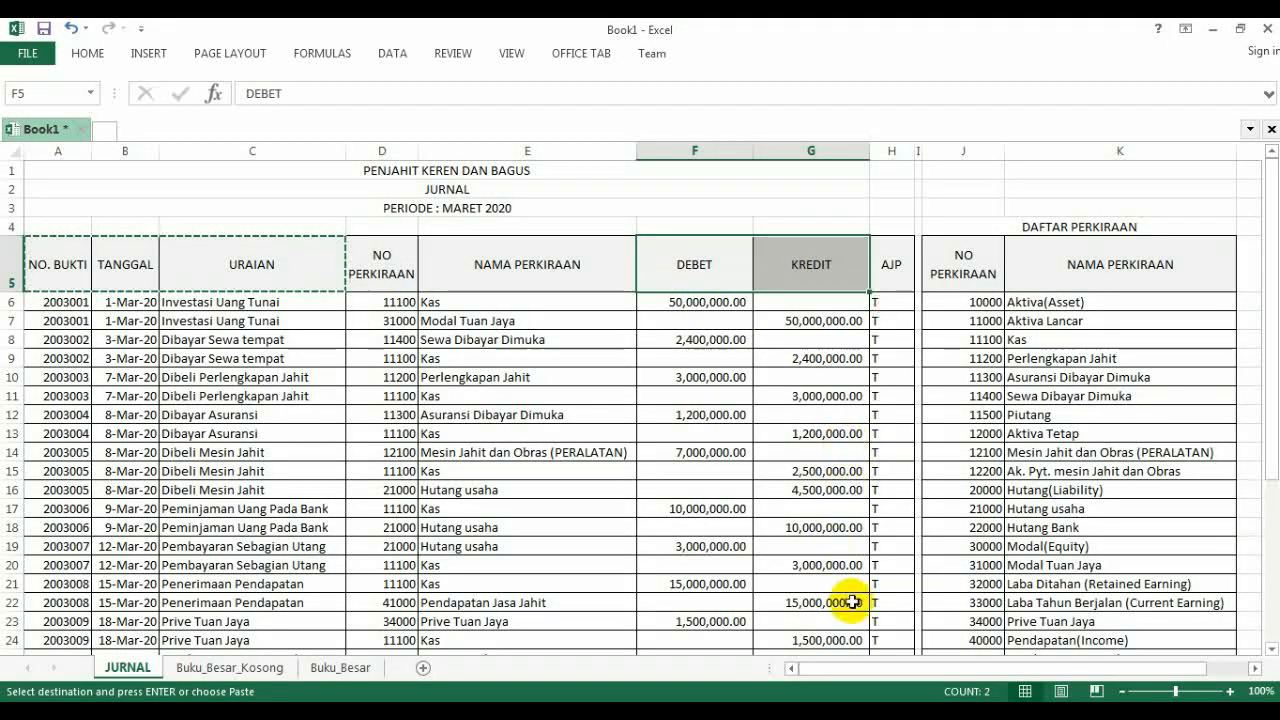
{"action": "key", "text": "ctrl+c"}
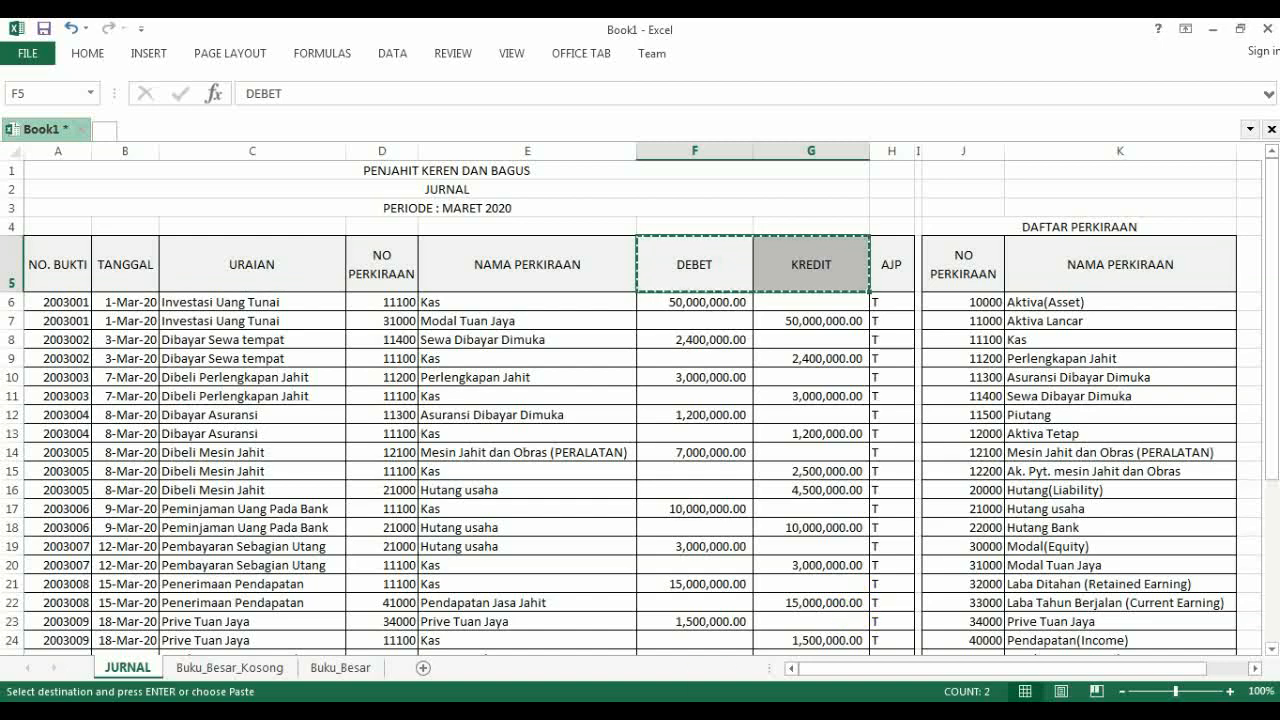
{"action": "left_click", "coordinate": [263, 666]}
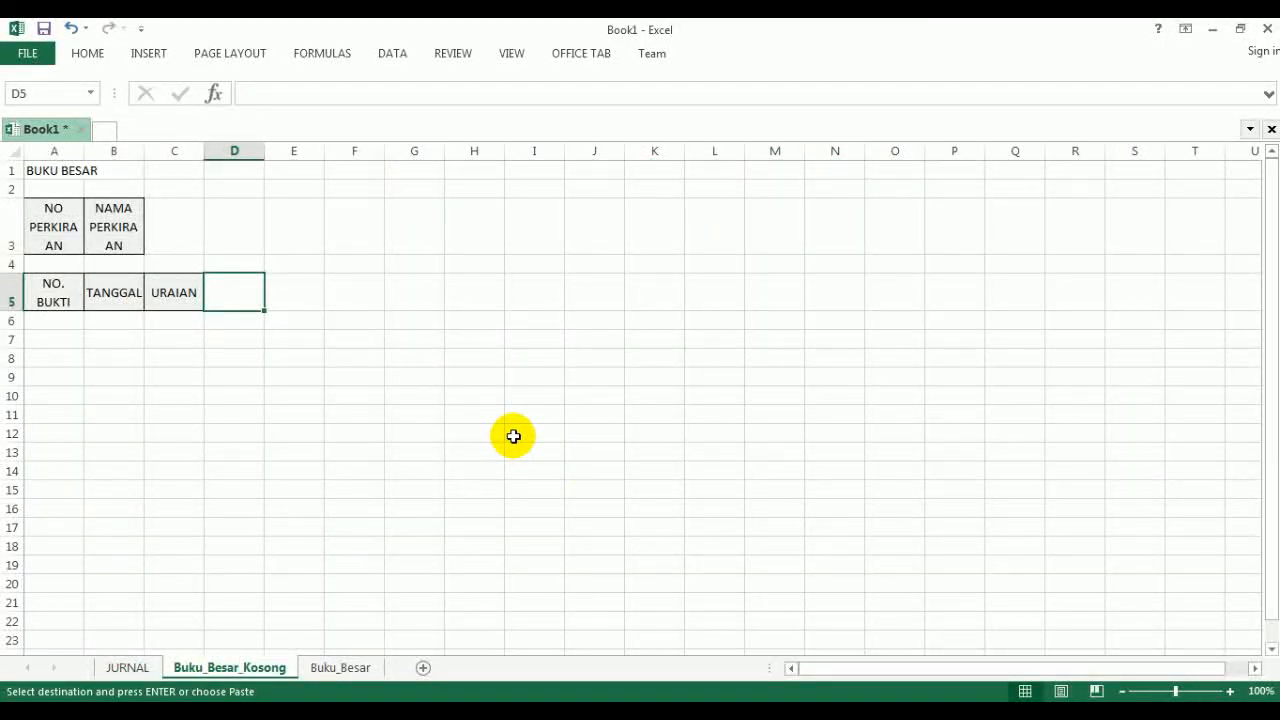
{"action": "key", "text": "ctrl+v"}
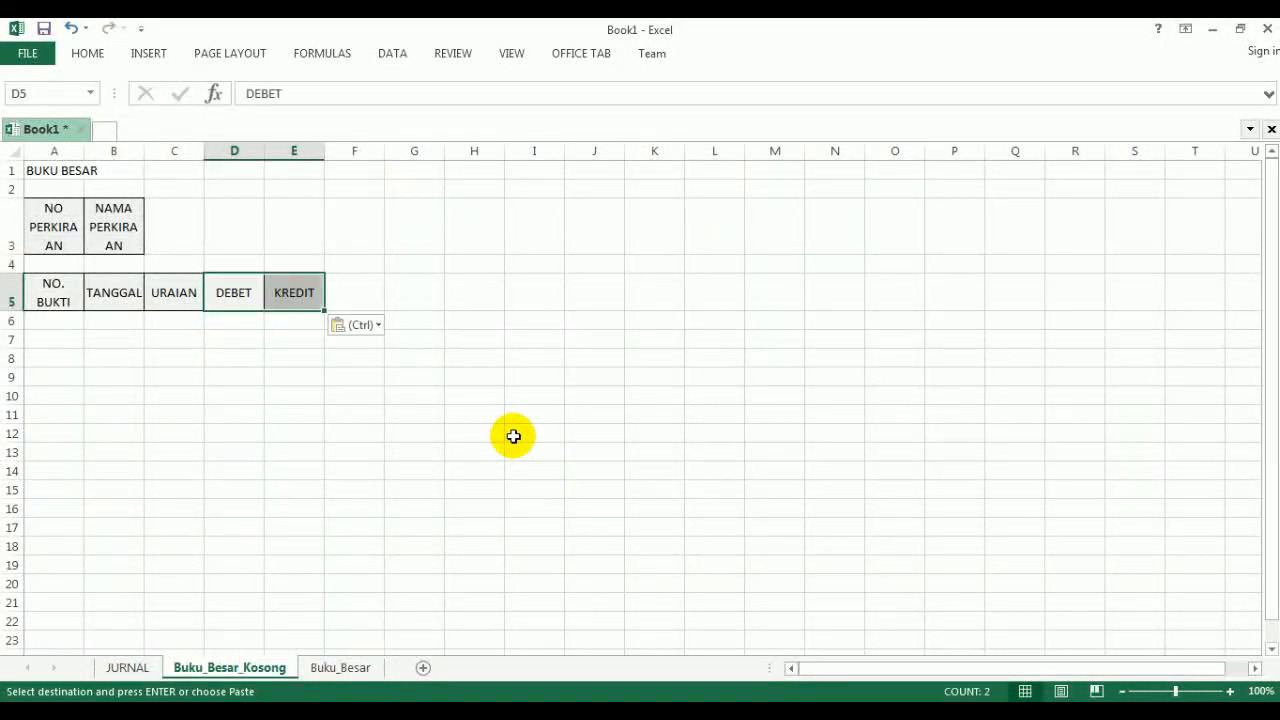
- Paste the DEBET and KREDIT headings again into F5:G5, and enter SALDO above them in cell F4
{"action": "left_click", "coordinate": [350, 291]}
{"action": "key", "text": "ctrl+v"}
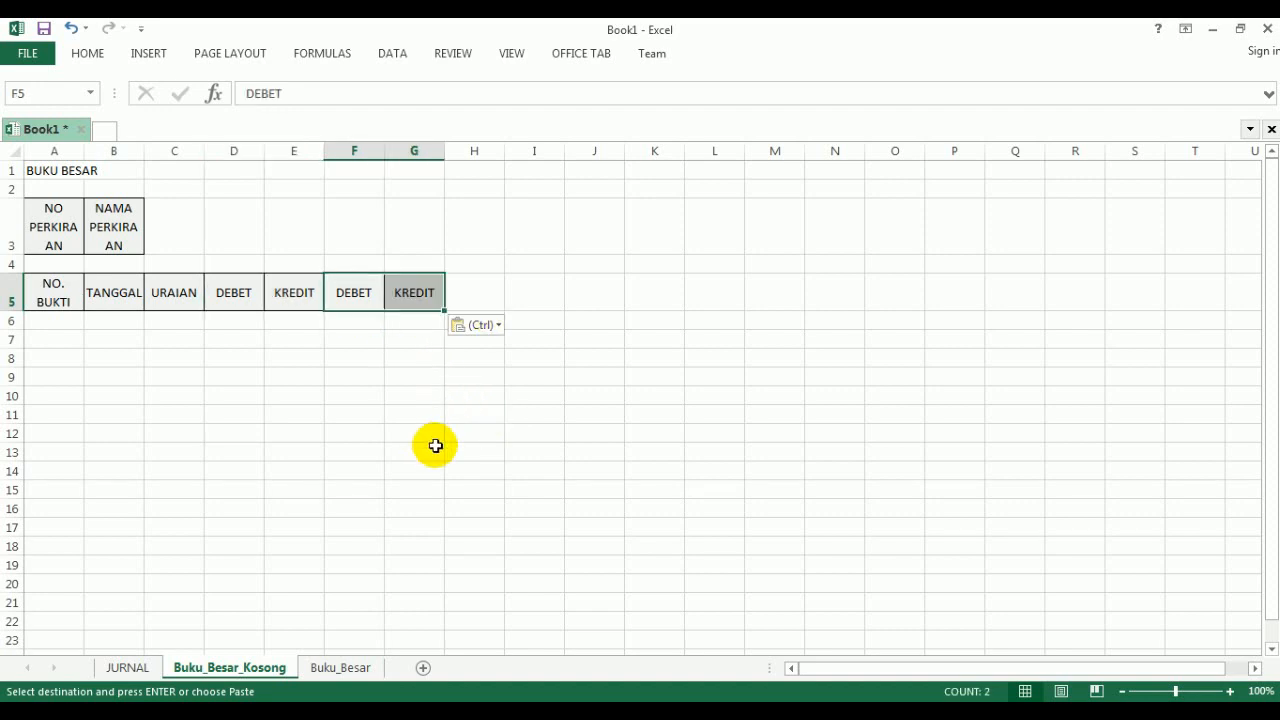
{"action": "left_click", "coordinate": [356, 265]}
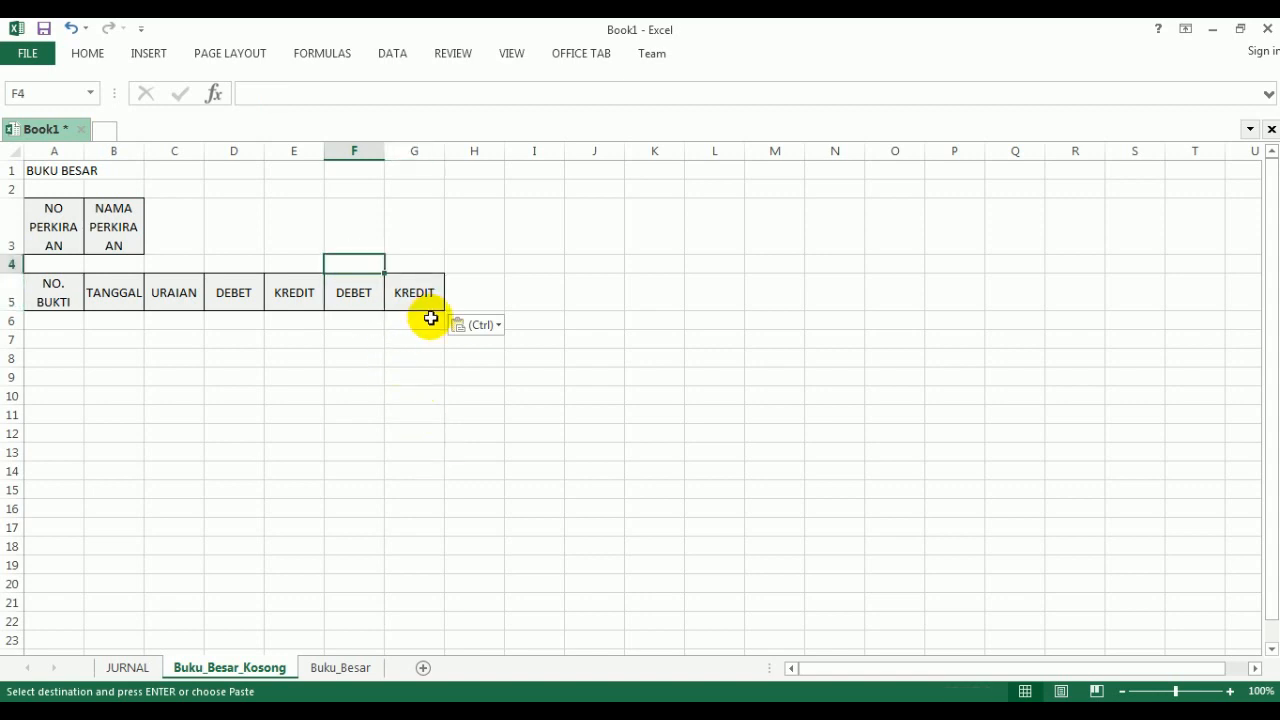
{"action": "type", "text": "SALDO"}
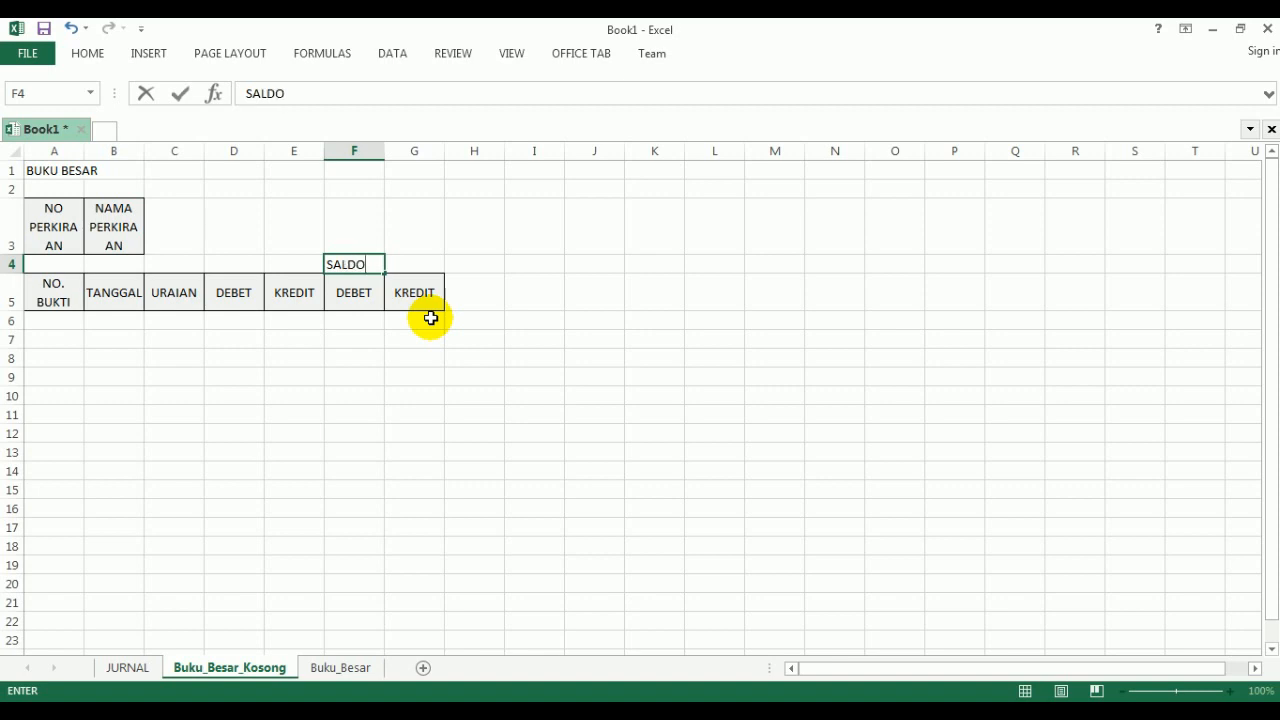
{"action": "left_click", "coordinate": [426, 564]}
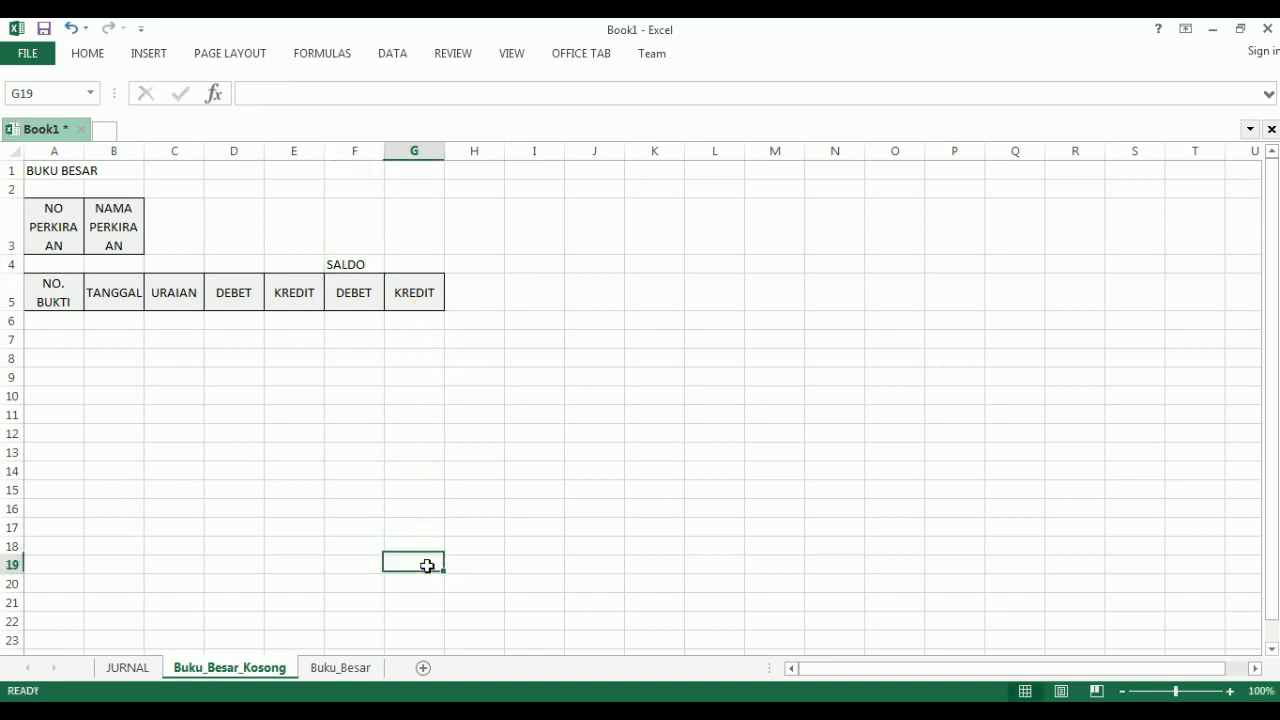
- Check the ledger layout in the PDF, and enter the heading SALDO in cell H4 of Excel's Buku_Besar_Kosong sheet
{"action": "left_click", "coordinate": [441, 710]}
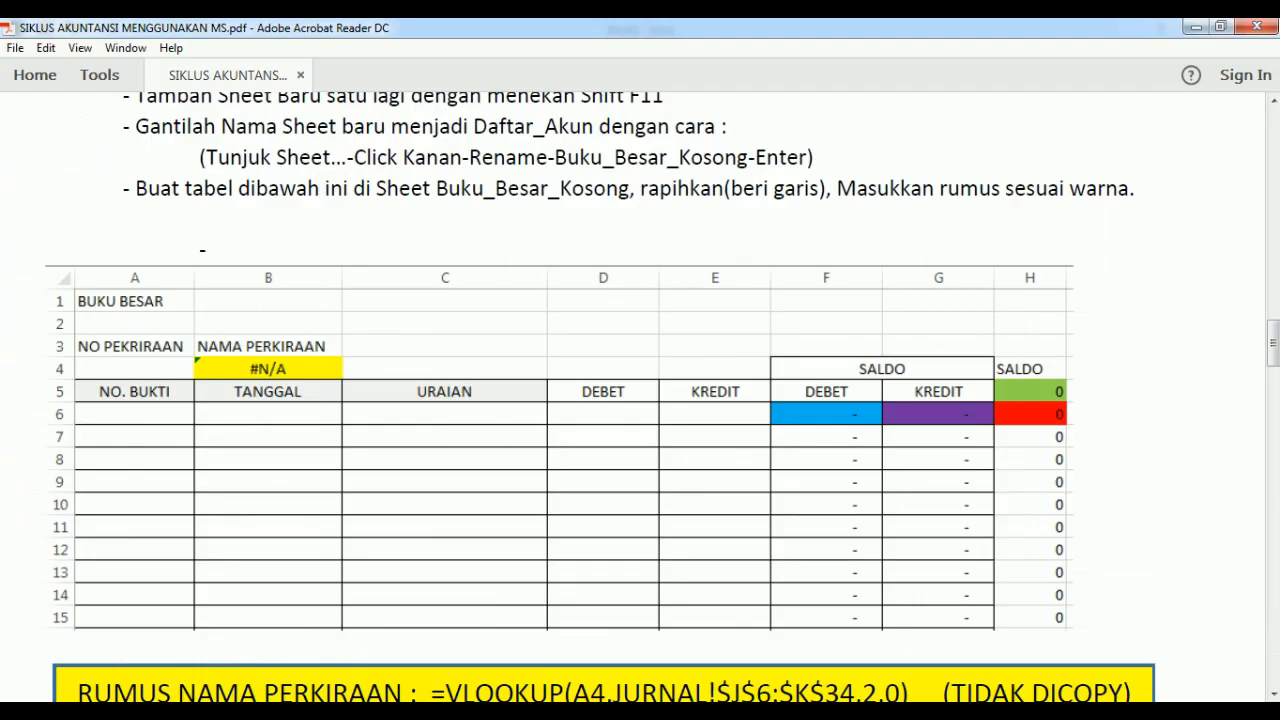
{"action": "left_click", "coordinate": [493, 710]}
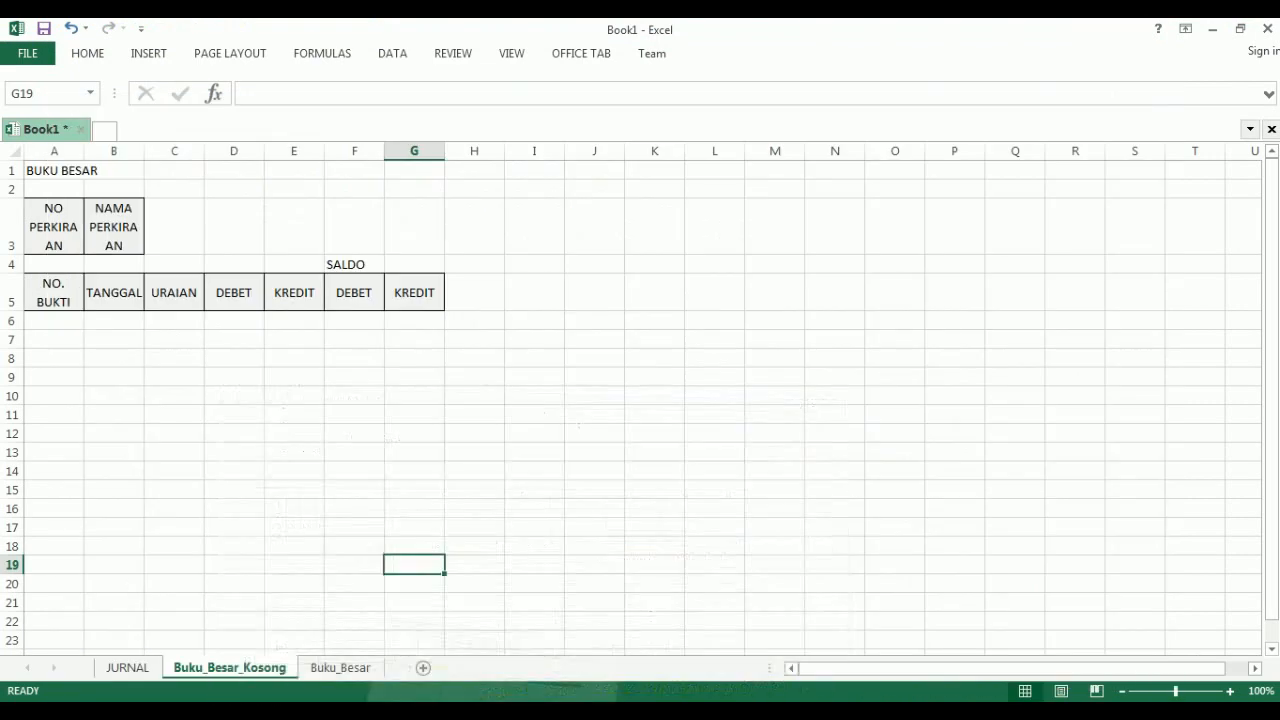
{"action": "left_click", "coordinate": [489, 266]}
{"action": "type", "text": "SALDO"}
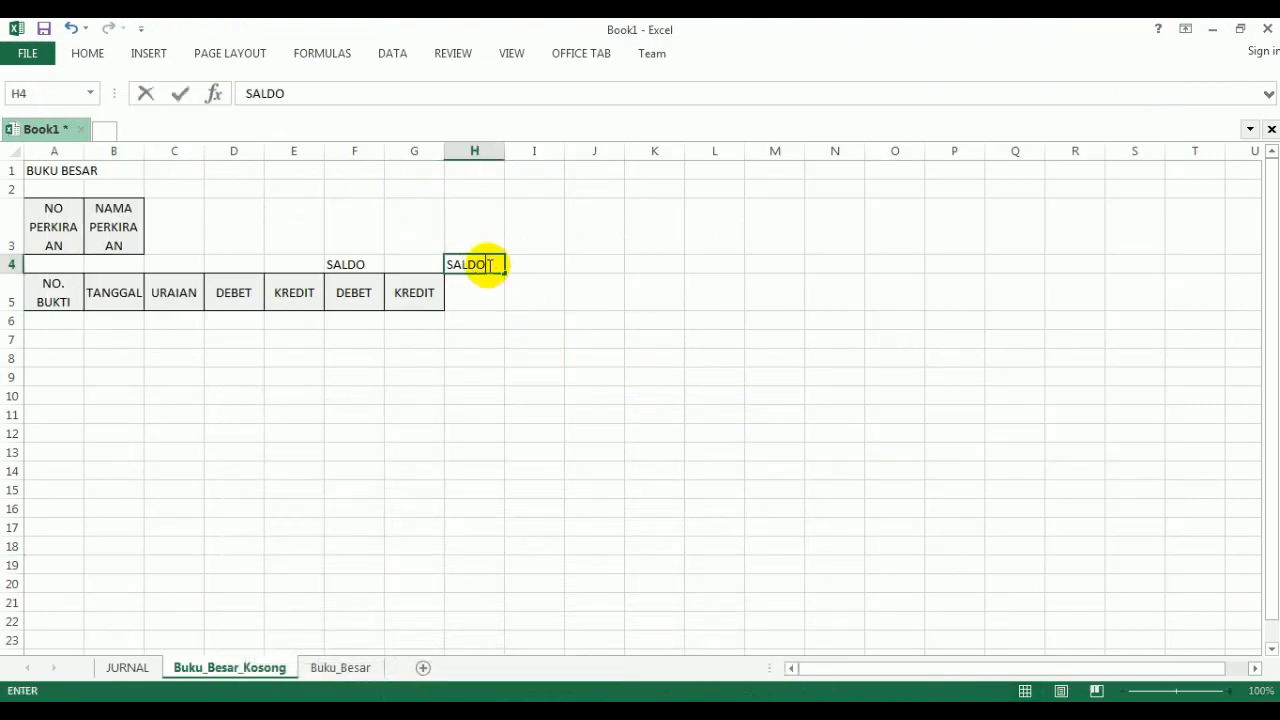
{"action": "key", "text": "Down"}
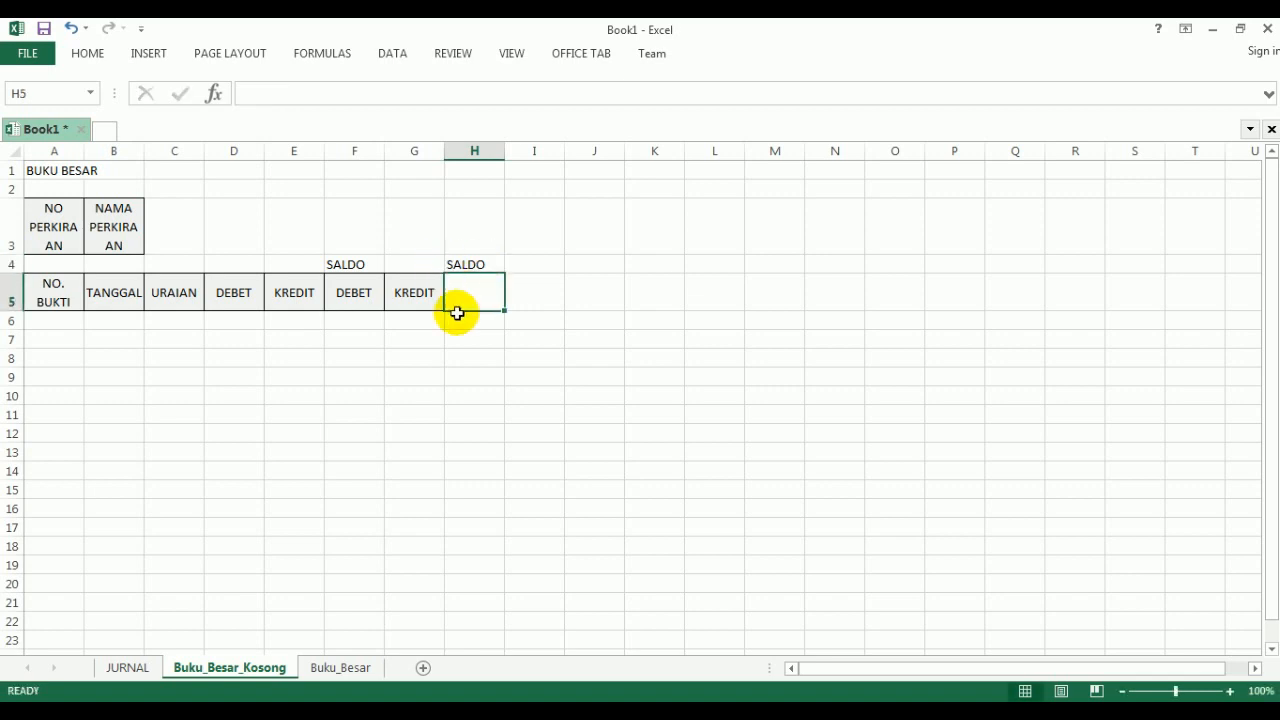
- Remove the fill from the NO PERKIRAAN and NAMA PERKIRAAN headings in A3:B3, and widen columns A, B and C
{"action": "left_click_drag", "start_coordinate": [52, 219], "coordinate": [102, 221]}
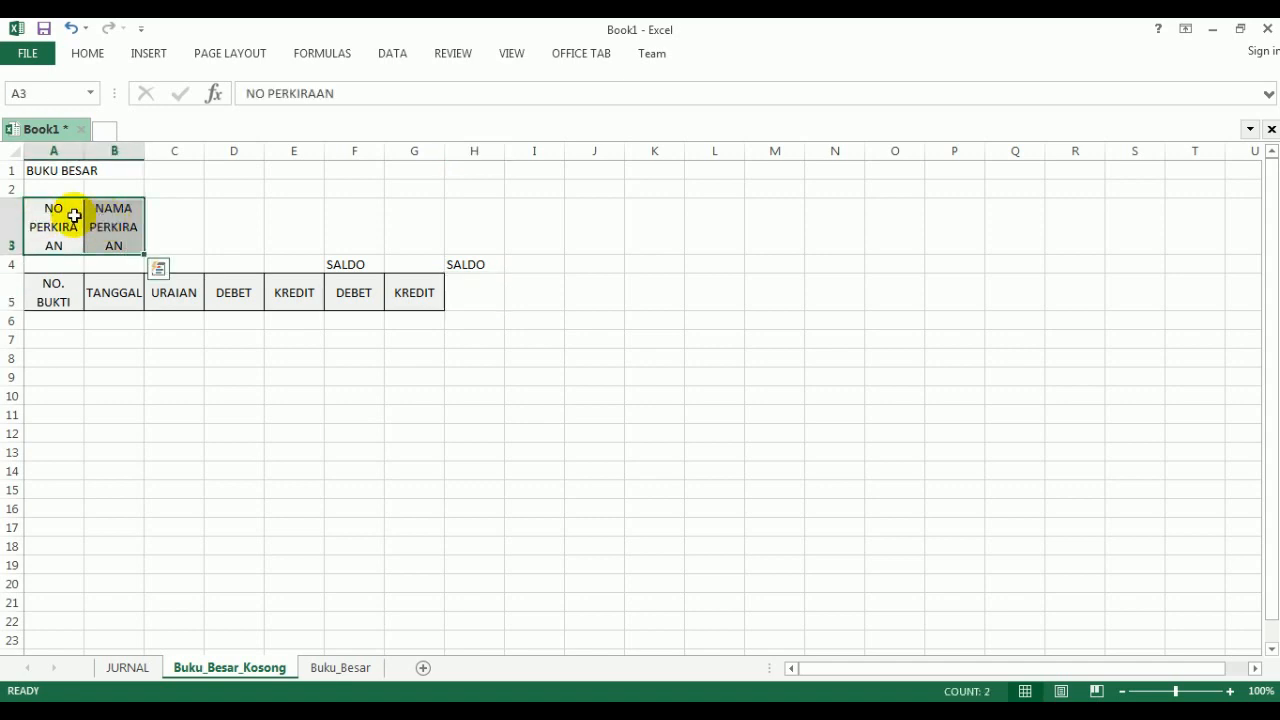
{"action": "left_click", "coordinate": [89, 56]}
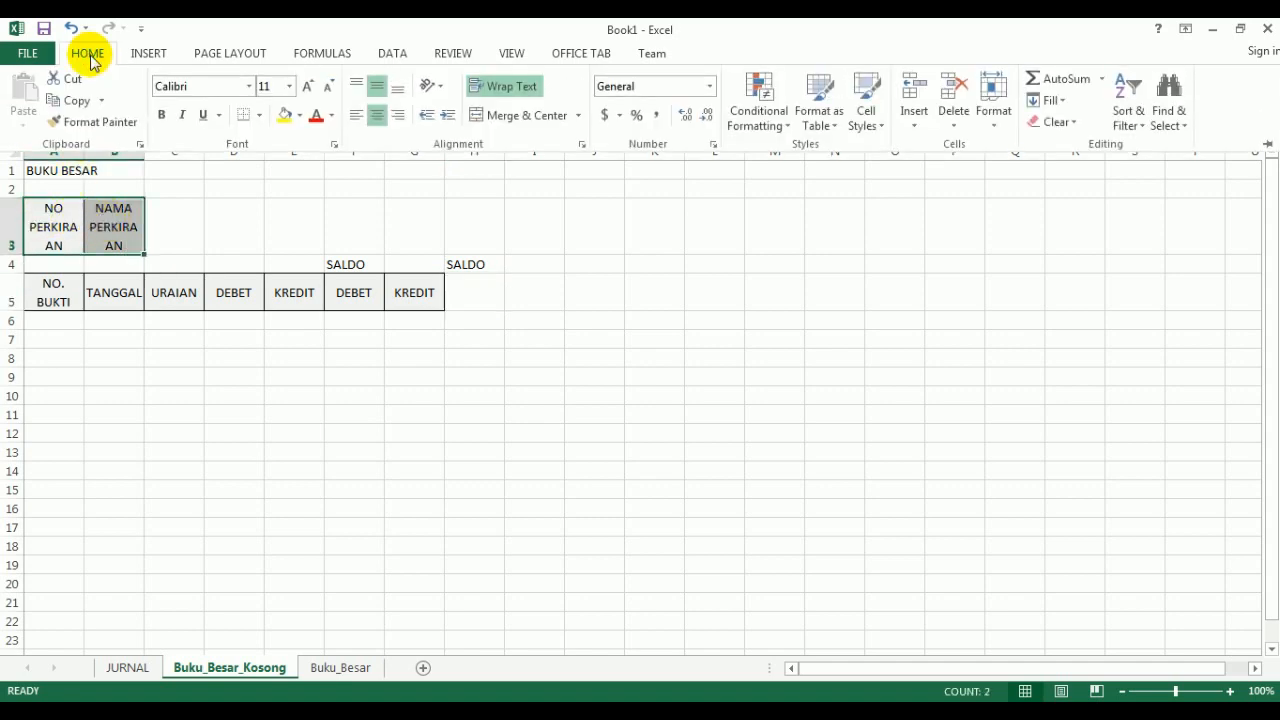
{"action": "left_click", "coordinate": [300, 116]}
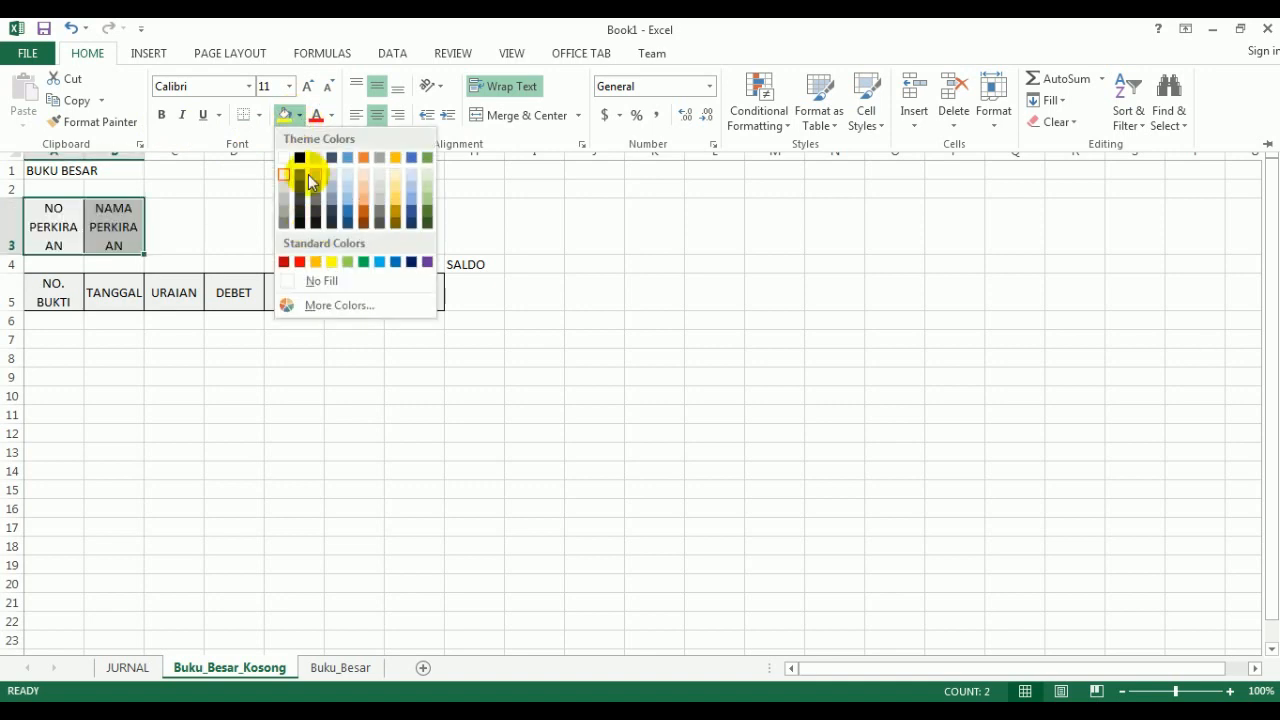
{"action": "left_click", "coordinate": [331, 280]}
{"action": "key", "text": "ctrl+F1"}
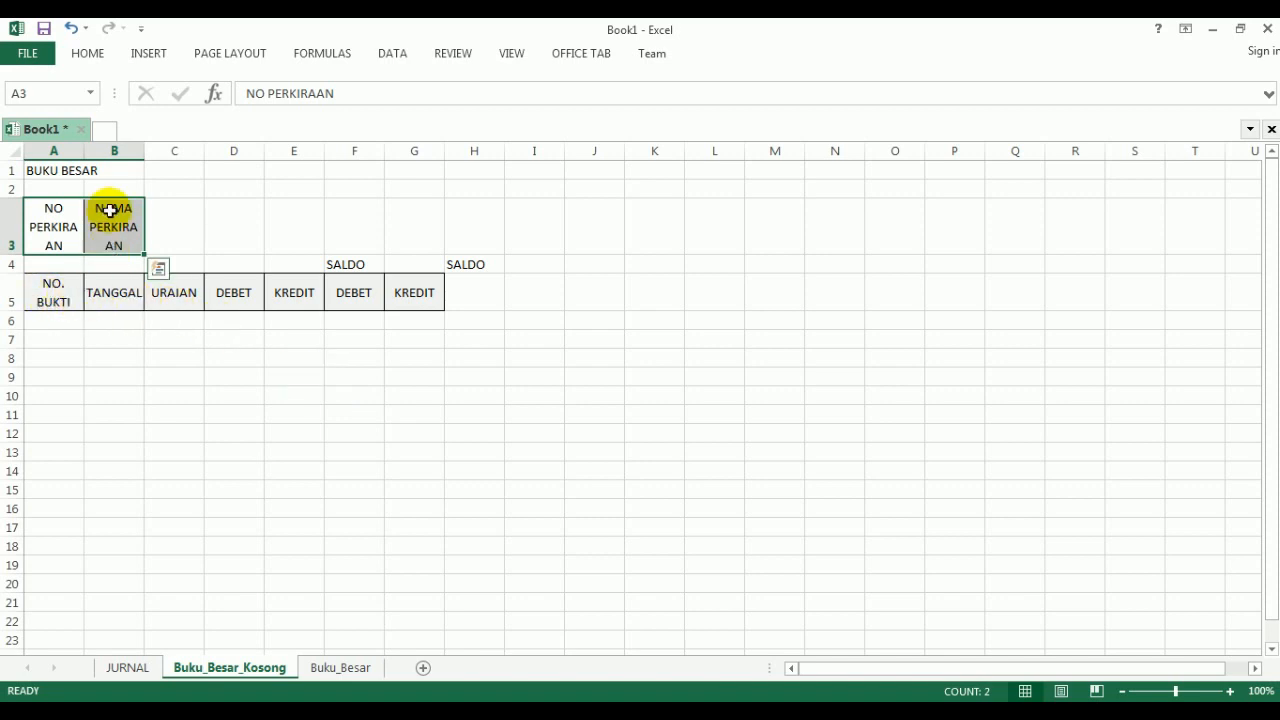
{"action": "left_click_drag", "start_coordinate": [85, 152], "coordinate": [370, 155]}
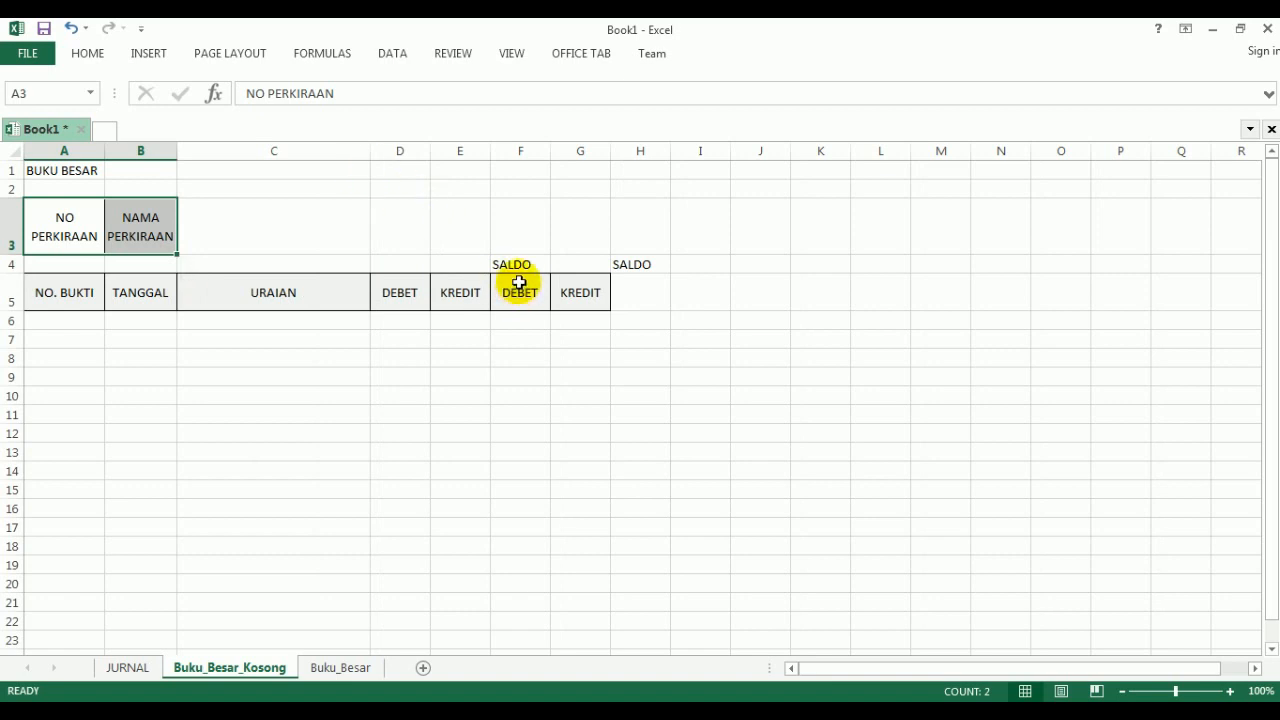
- Set the horizontal alignment of F4:G4 to Center Across Selection for the SALDO heading
{"action": "left_click_drag", "start_coordinate": [502, 264], "coordinate": [566, 264]}
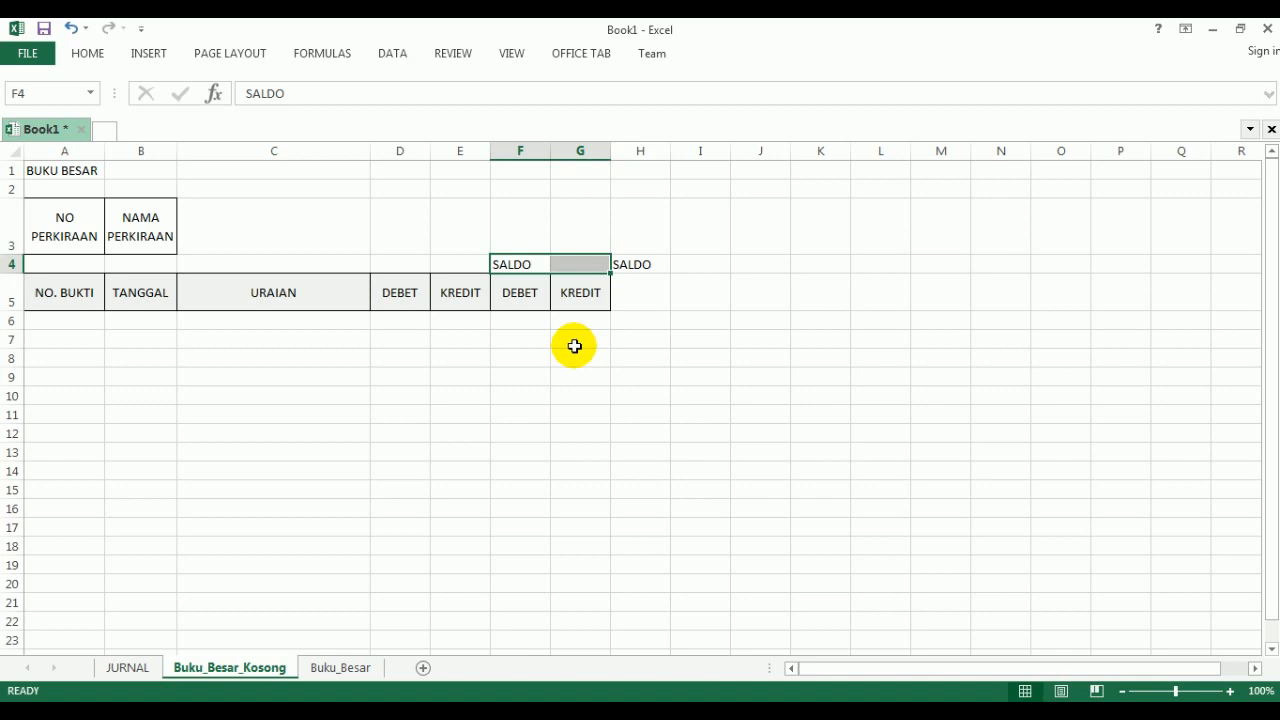
{"action": "key", "text": "ctrl+1"}
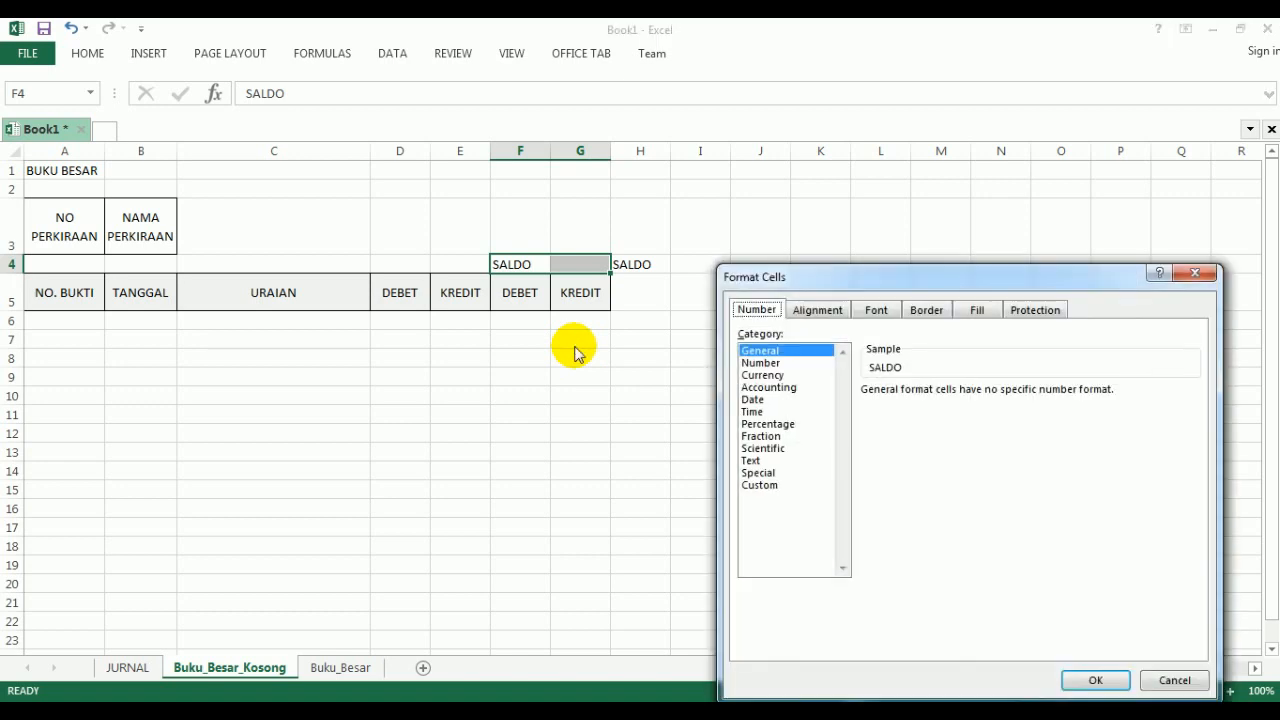
{"action": "left_click", "coordinate": [810, 311]}
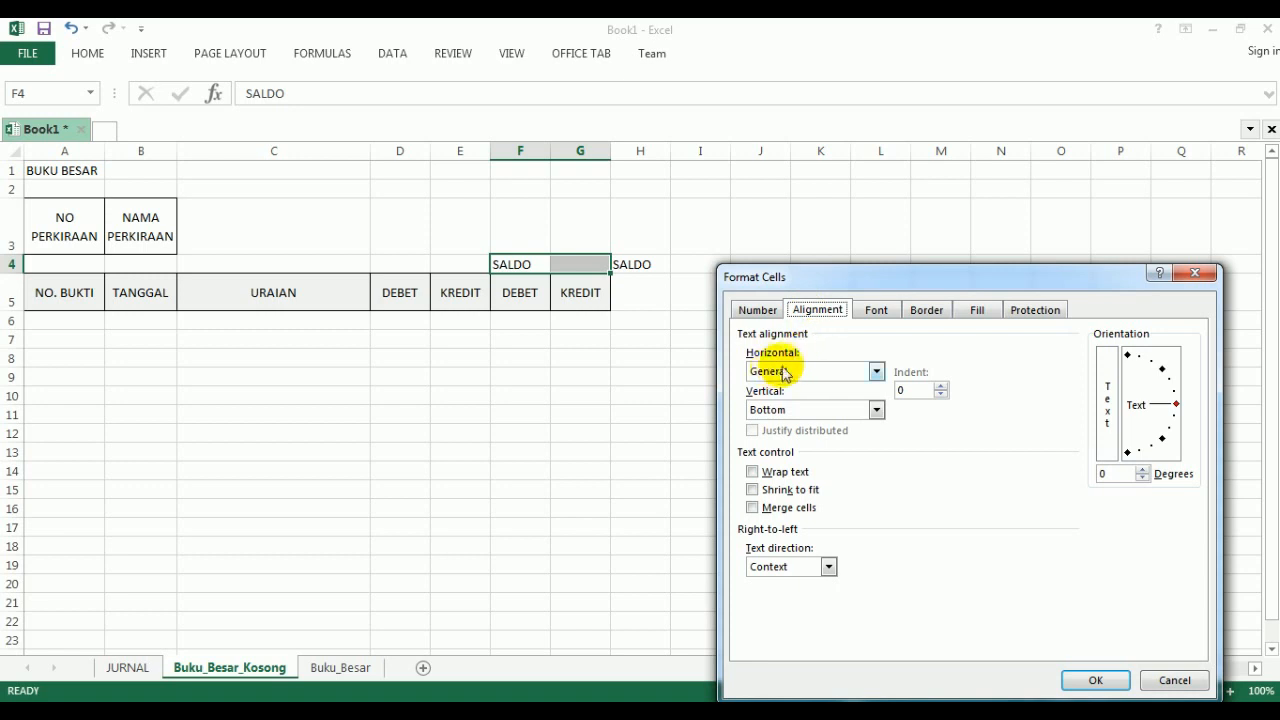
{"action": "left_click", "coordinate": [876, 372]}
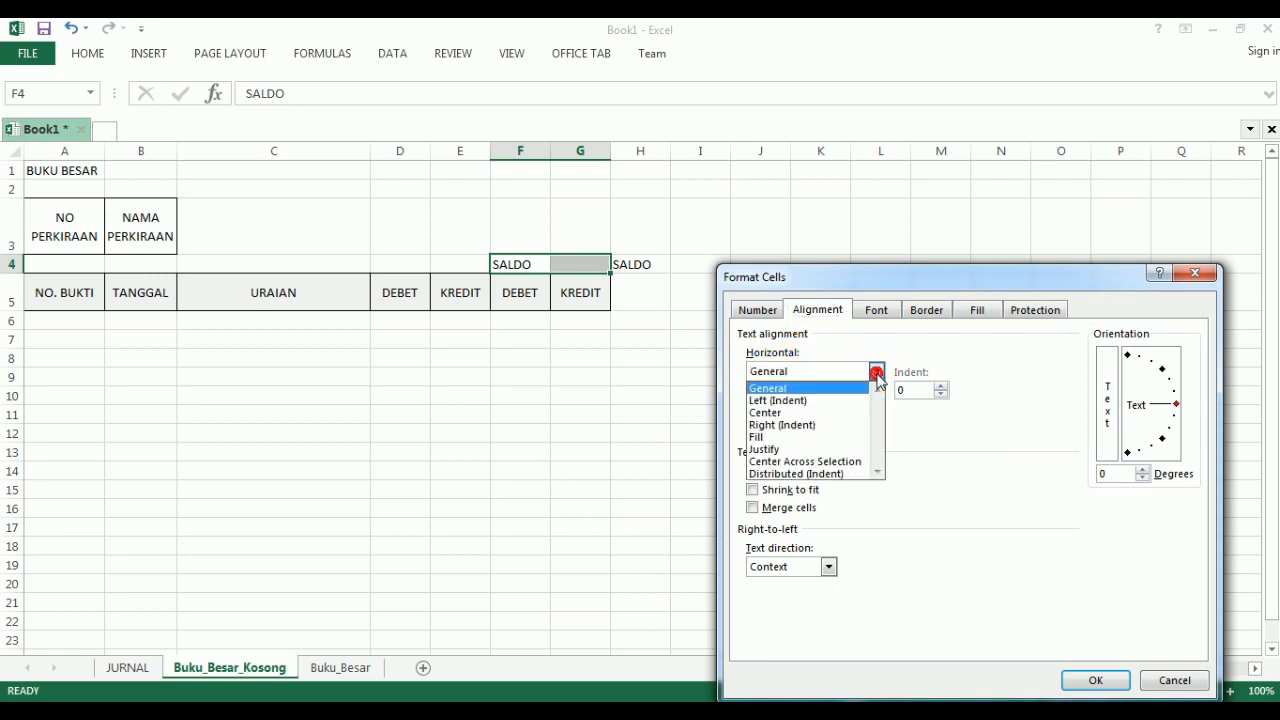
{"action": "left_click", "coordinate": [850, 462]}
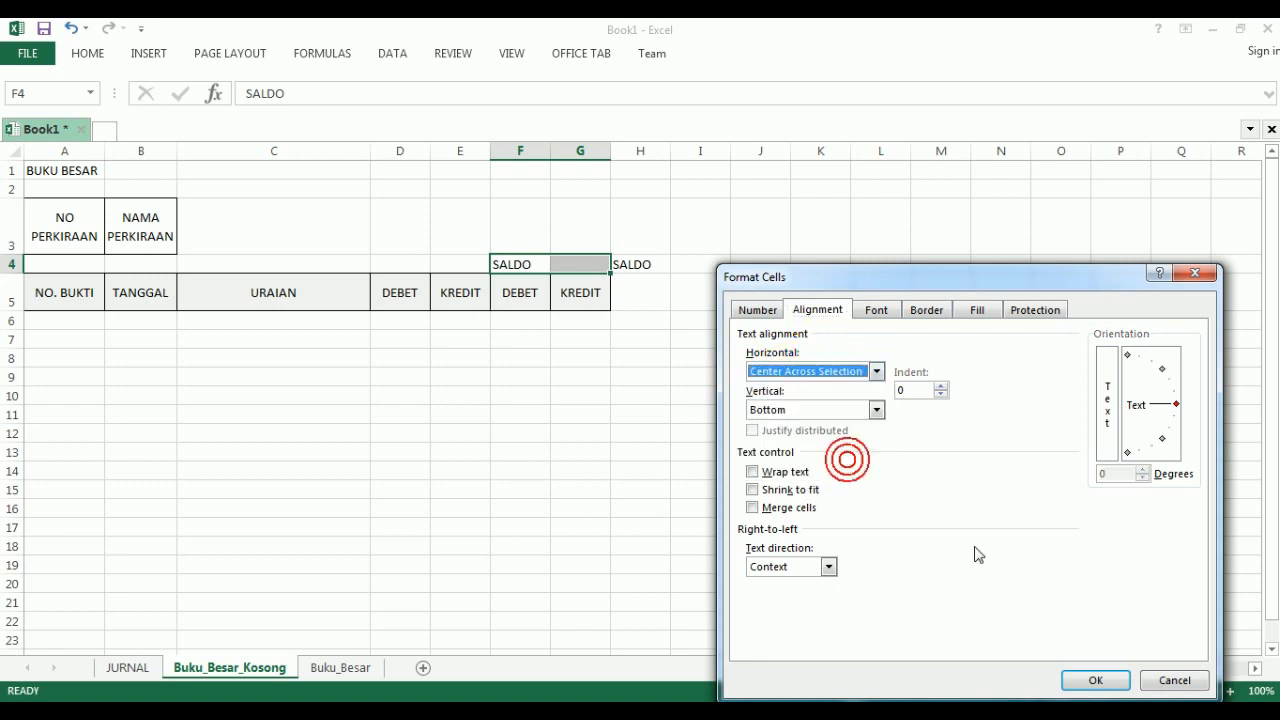
{"action": "left_click", "coordinate": [1095, 680]}
{"action": "left_click", "coordinate": [612, 528]}
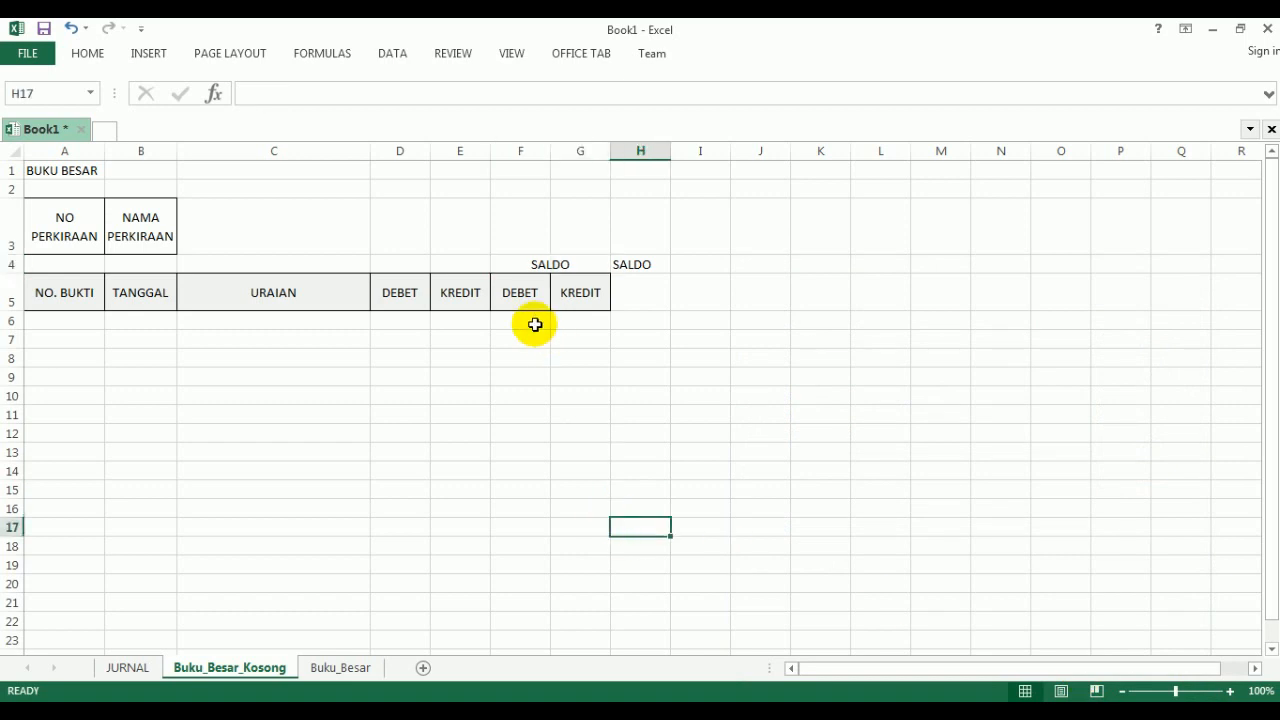
- Apply an outline border around the SALDO heading in F4:G4
{"action": "left_click", "coordinate": [502, 270]}
{"action": "left_click_drag", "start_coordinate": [502, 270], "coordinate": [567, 265]}
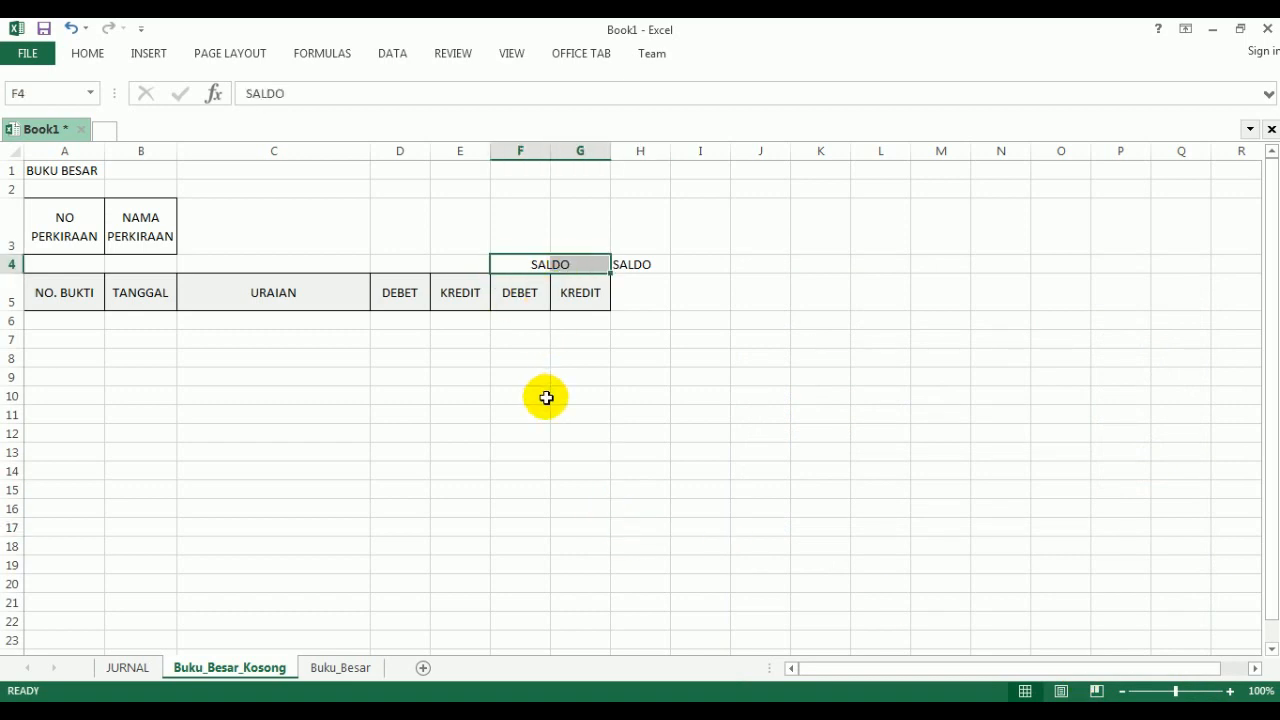
{"action": "key", "text": "ctrl+1"}
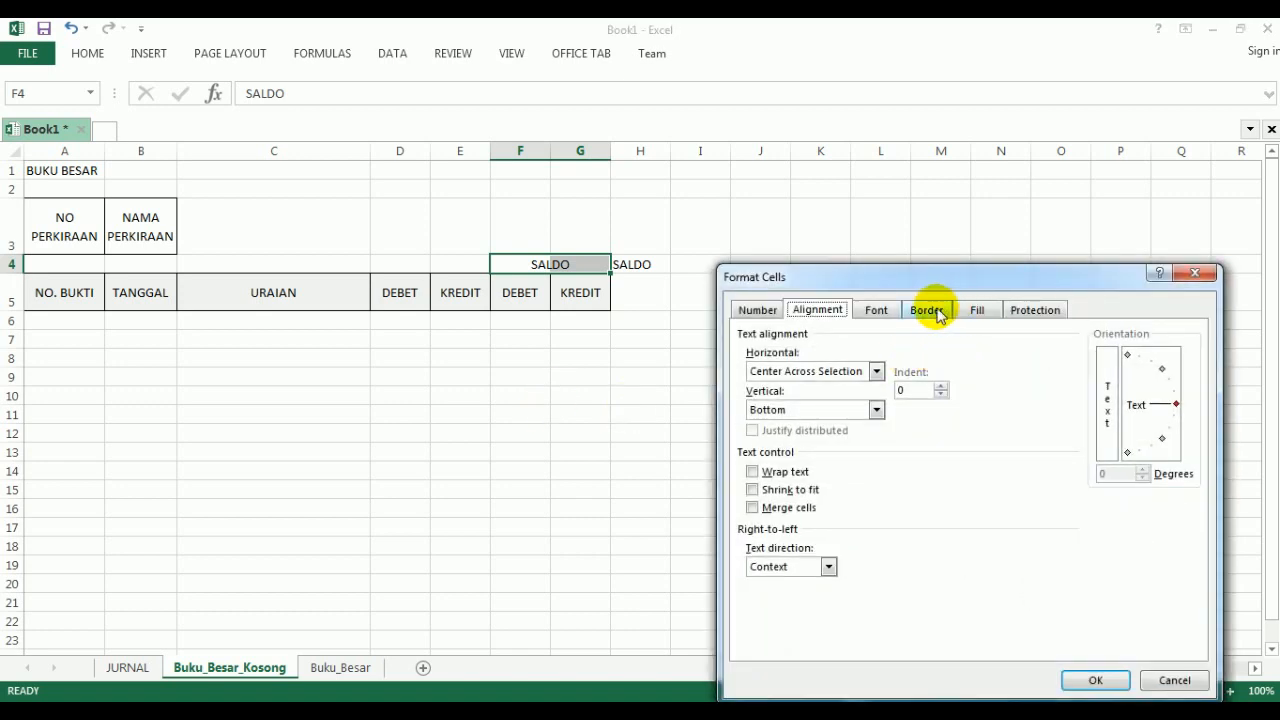
{"action": "left_click", "coordinate": [927, 310]}
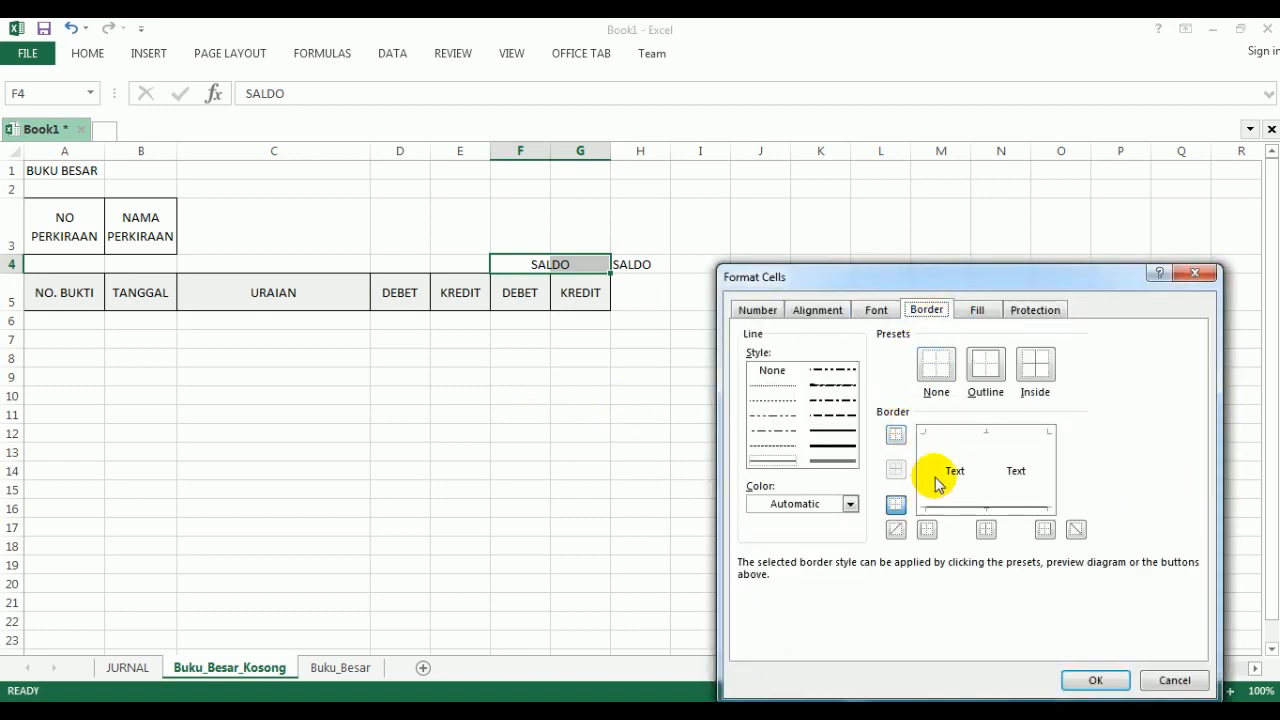
{"action": "left_click", "coordinate": [984, 364]}
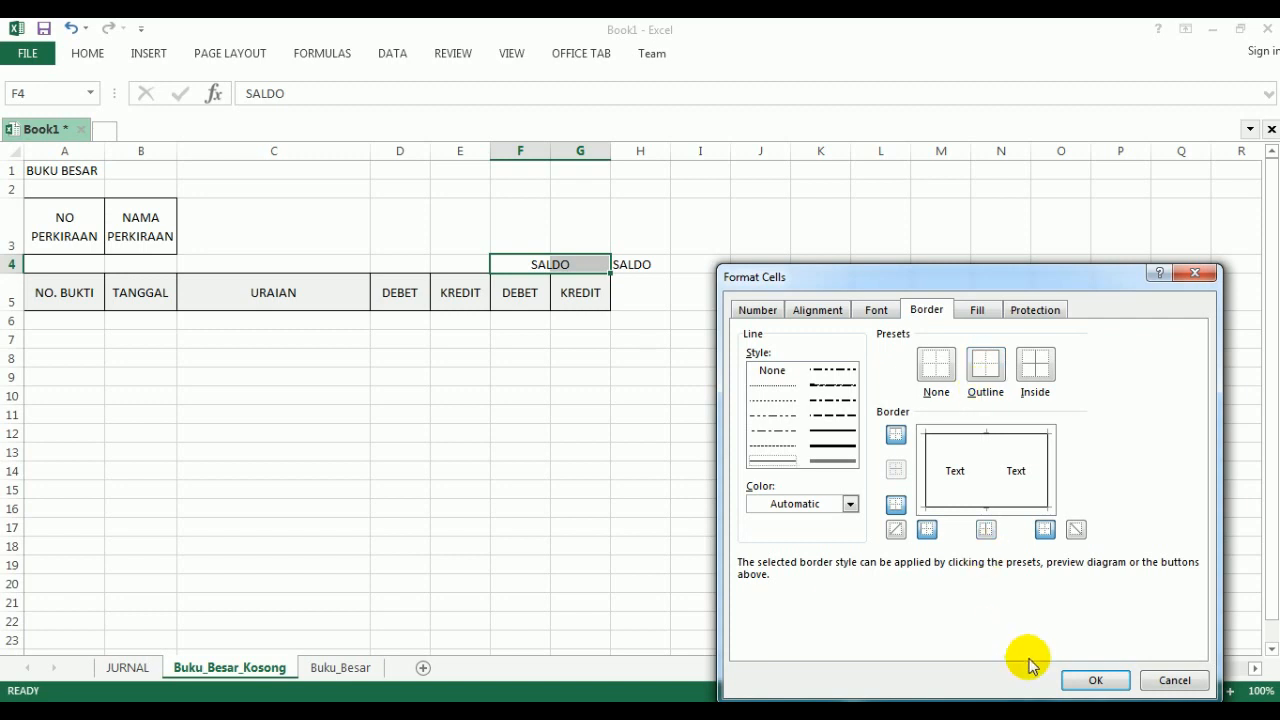
{"action": "left_click", "coordinate": [1088, 680]}
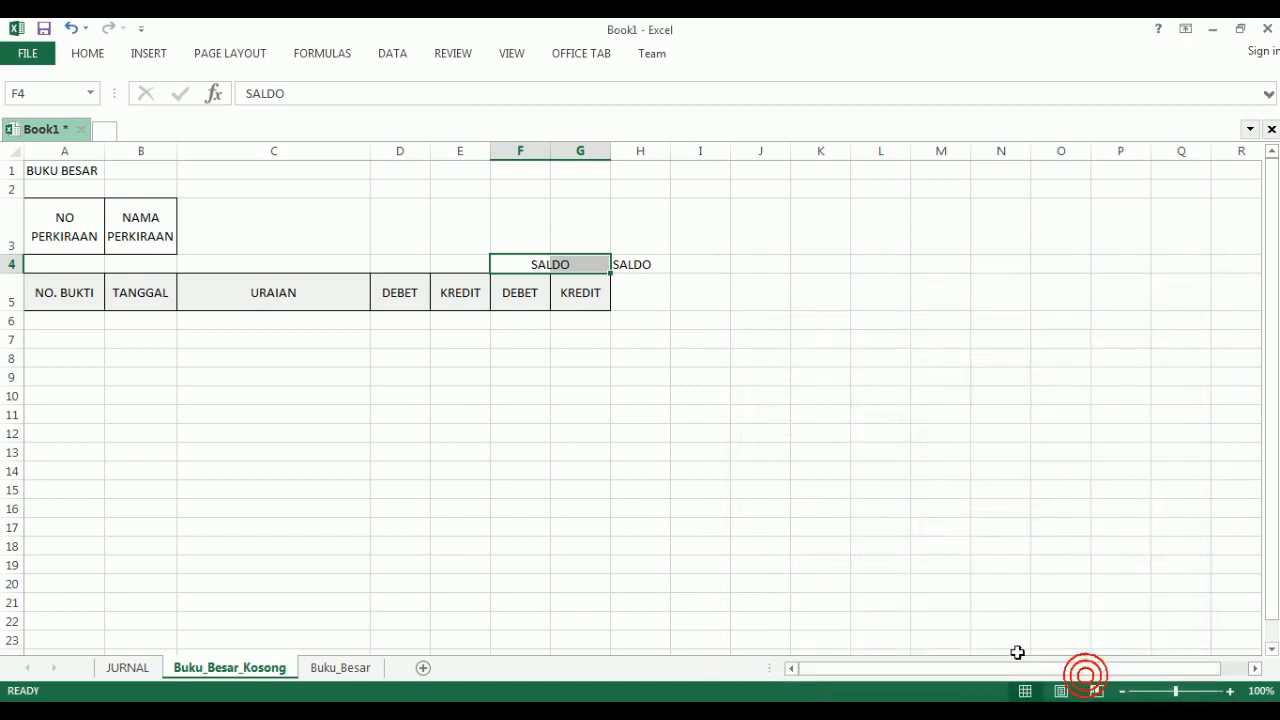
{"action": "left_click", "coordinate": [89, 55]}
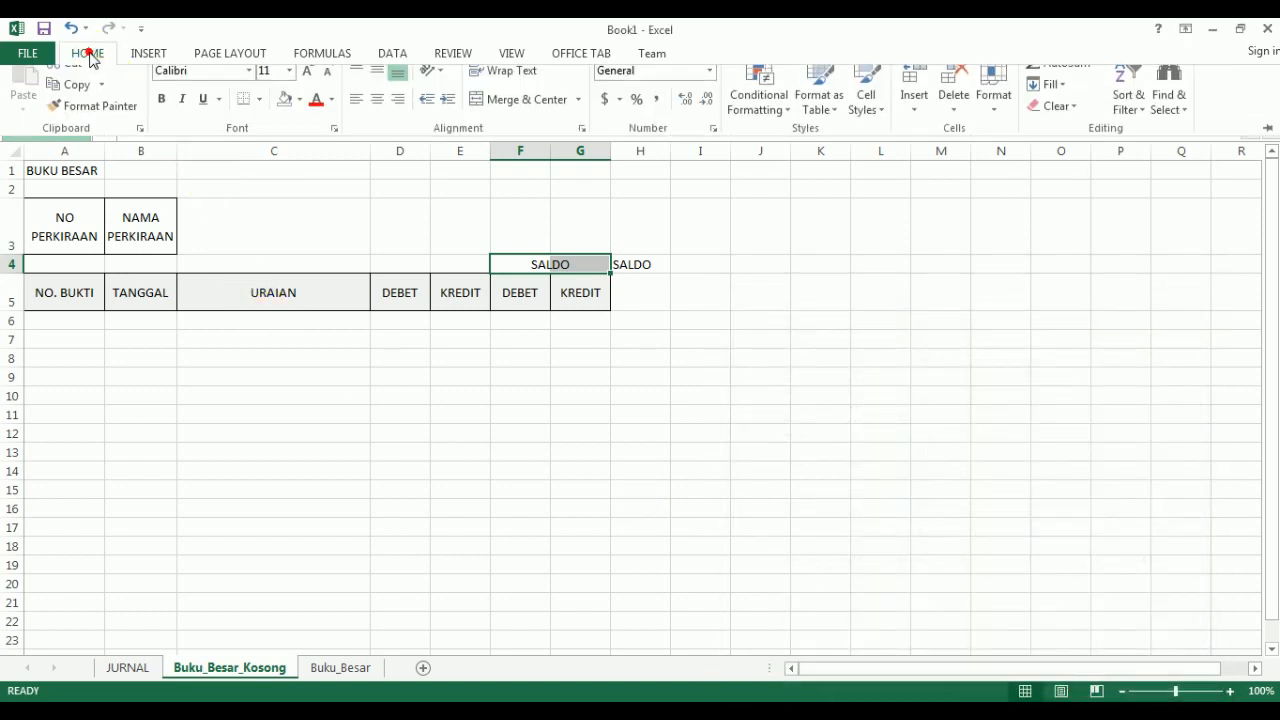
{"action": "left_click", "coordinate": [260, 116]}
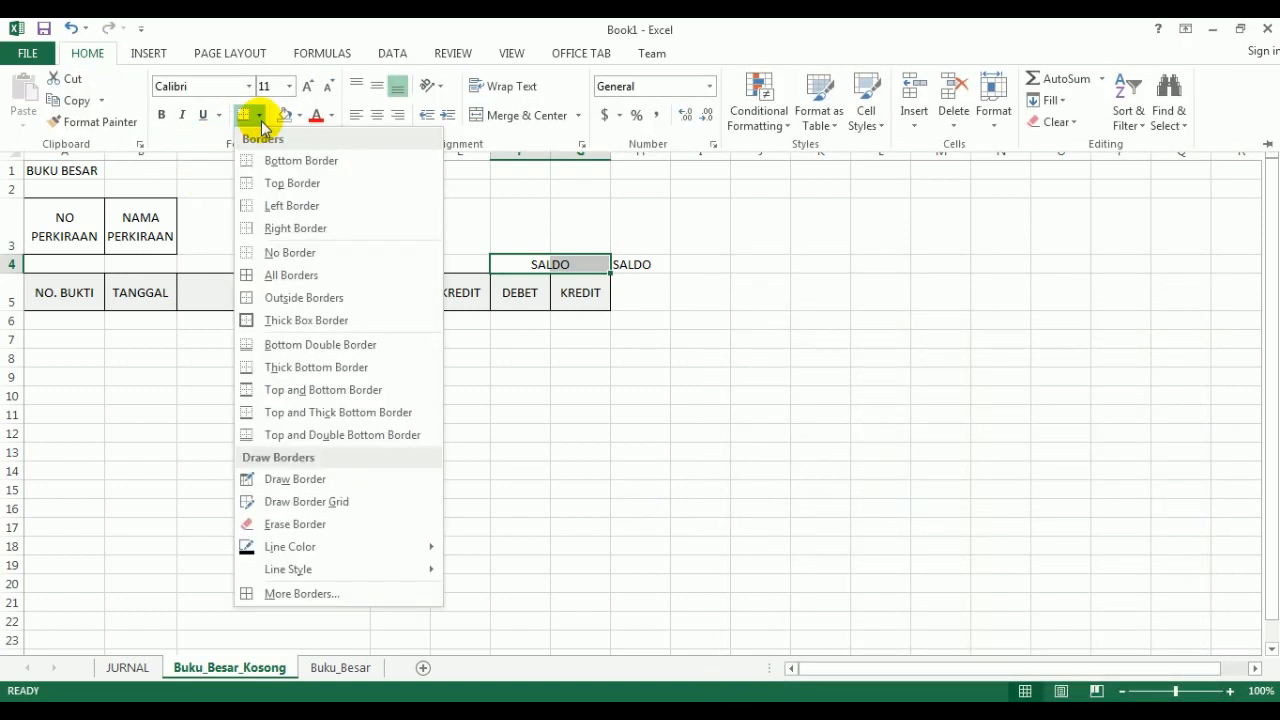
{"action": "left_click", "coordinate": [250, 306]}
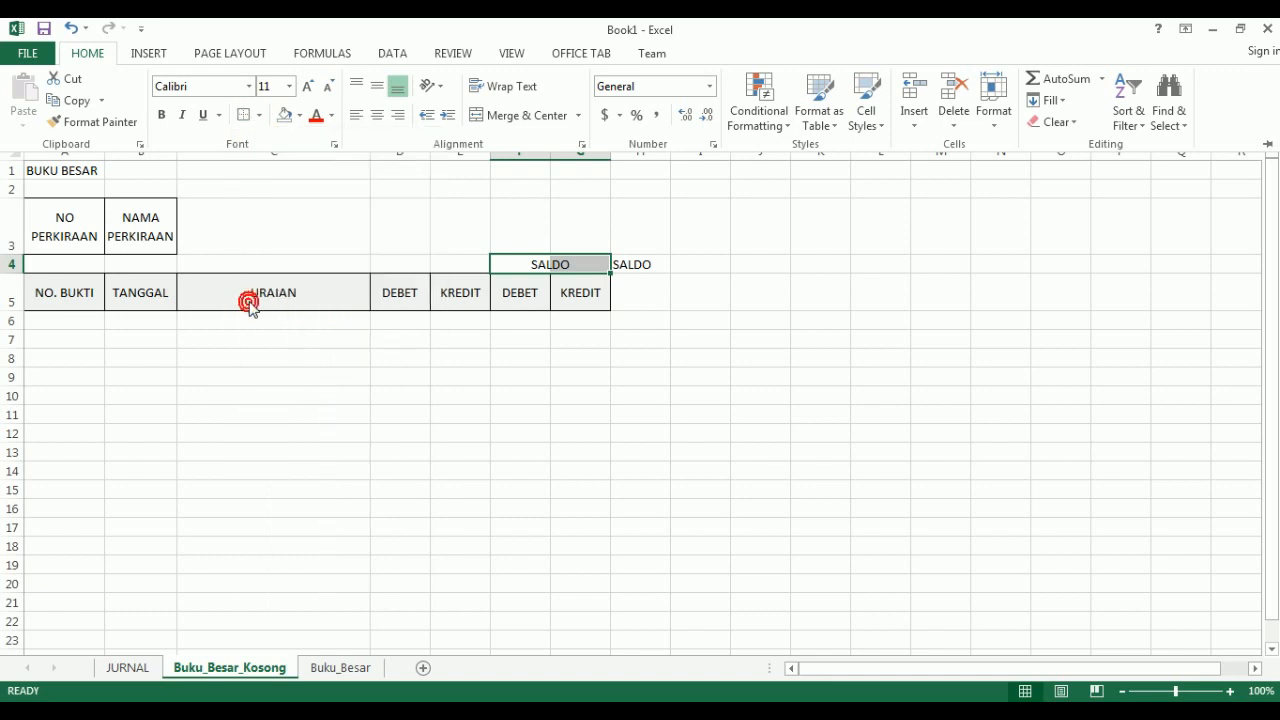
{"action": "left_click", "coordinate": [342, 380]}
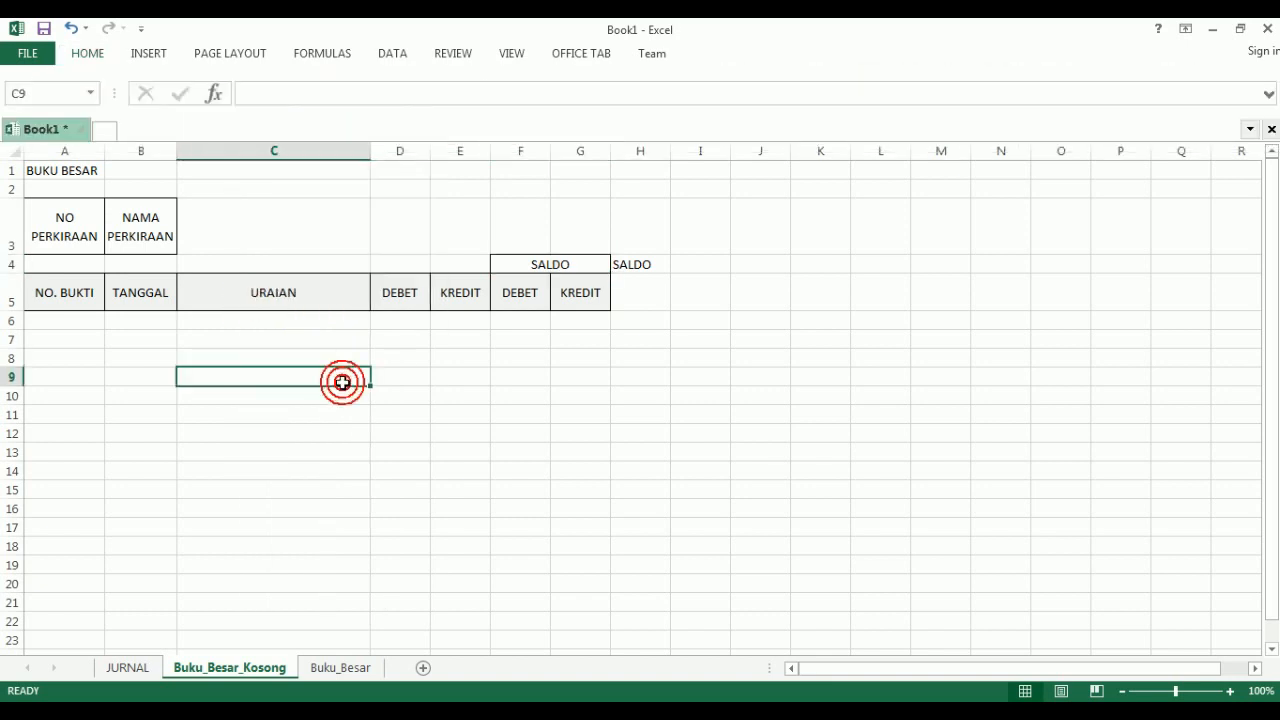
- Apply all borders to the empty ledger rows in columns A to G, from row 6 down past row 23
{"action": "left_click", "coordinate": [38, 317]}
{"action": "left_click_drag", "start_coordinate": [38, 317], "coordinate": [561, 637]}
{"action": "scroll", "coordinate": [374, 411], "scroll_direction": "up", "scroll_amount": 8}
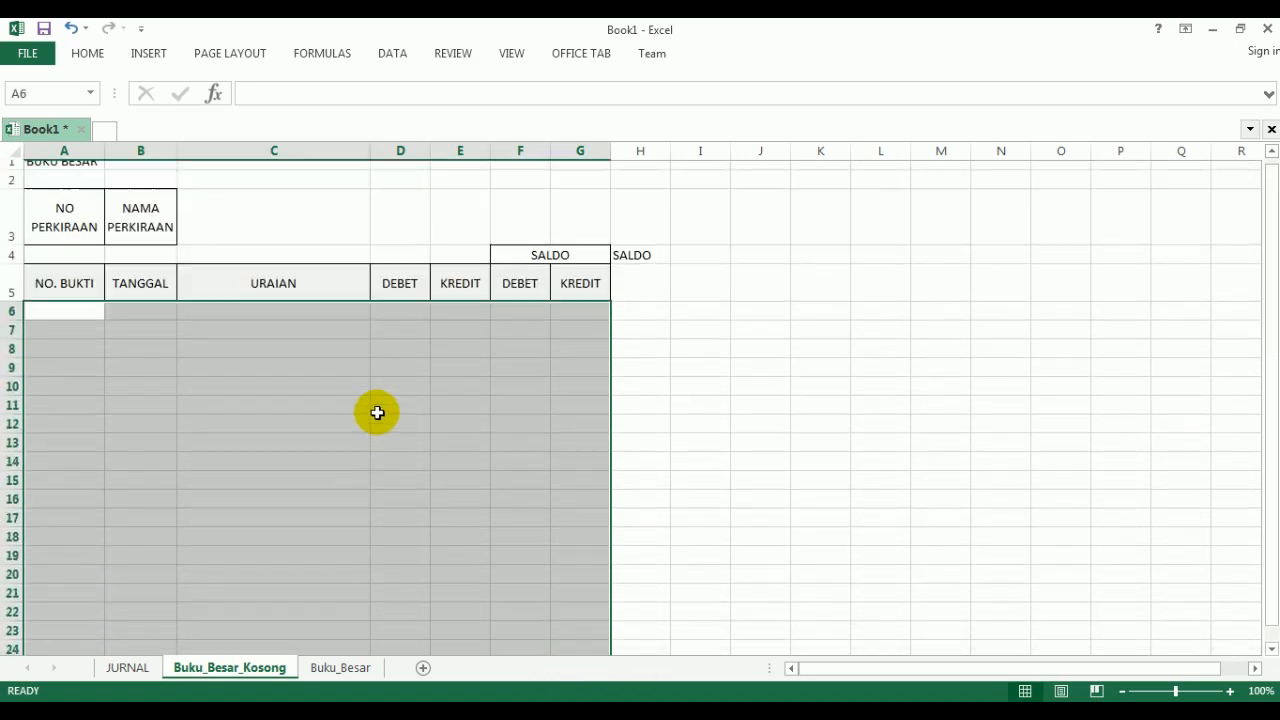
{"action": "left_click", "coordinate": [82, 55]}
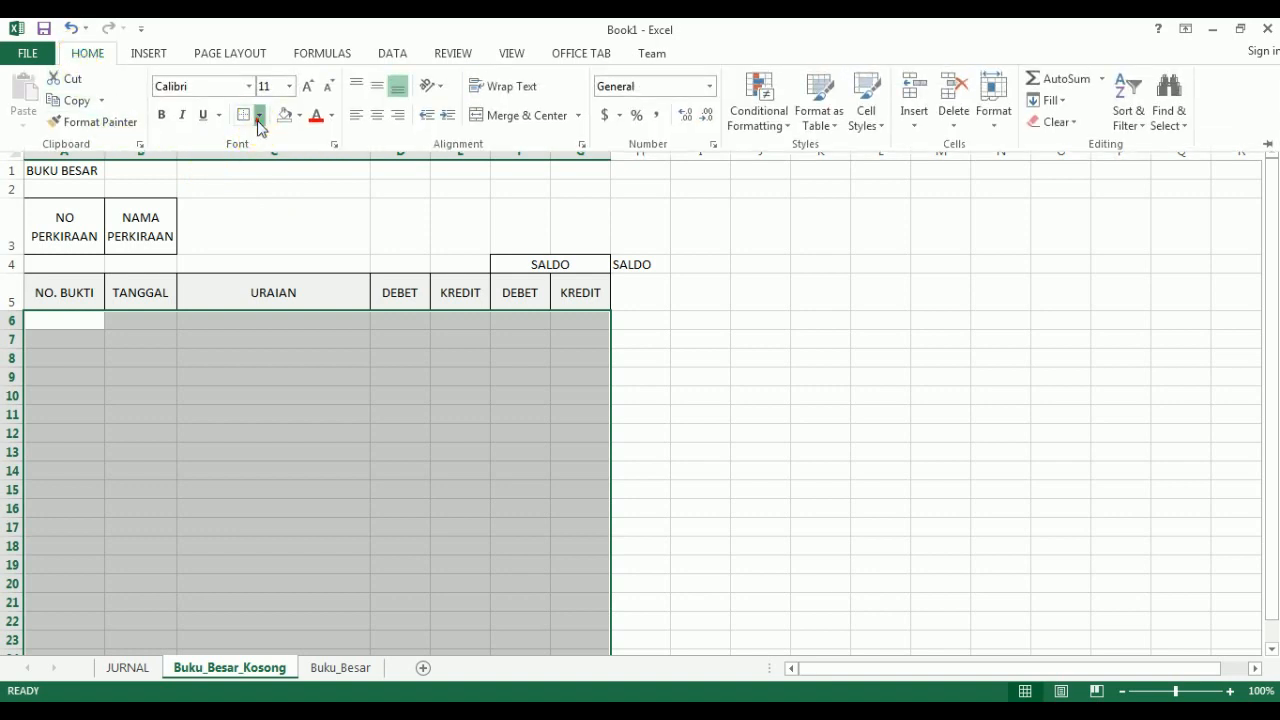
{"action": "left_click", "coordinate": [258, 117]}
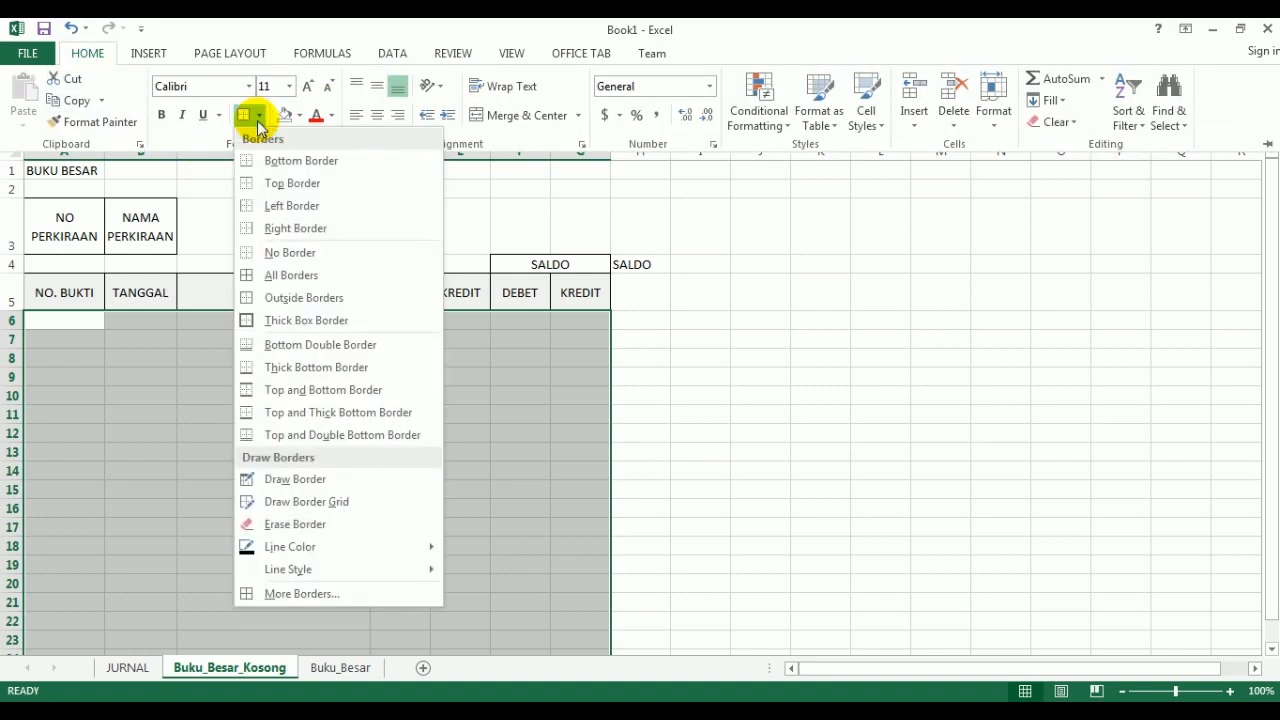
{"action": "left_click", "coordinate": [252, 276]}
{"action": "left_click", "coordinate": [290, 431]}
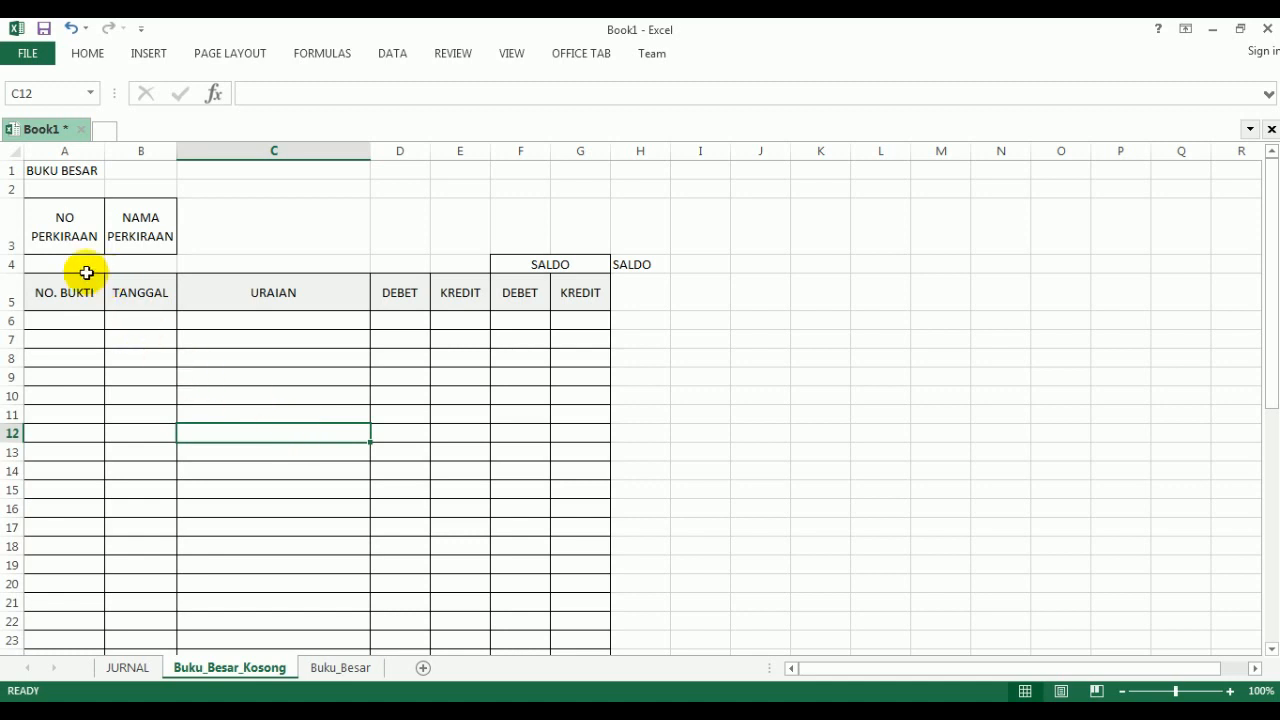
- Apply all borders to cells A4:B4 under the NO PERKIRAAN and NAMA PERKIRAAN headings
{"action": "left_click", "coordinate": [41, 260]}
{"action": "left_click_drag", "start_coordinate": [41, 260], "coordinate": [120, 259]}
{"action": "left_click", "coordinate": [88, 54]}
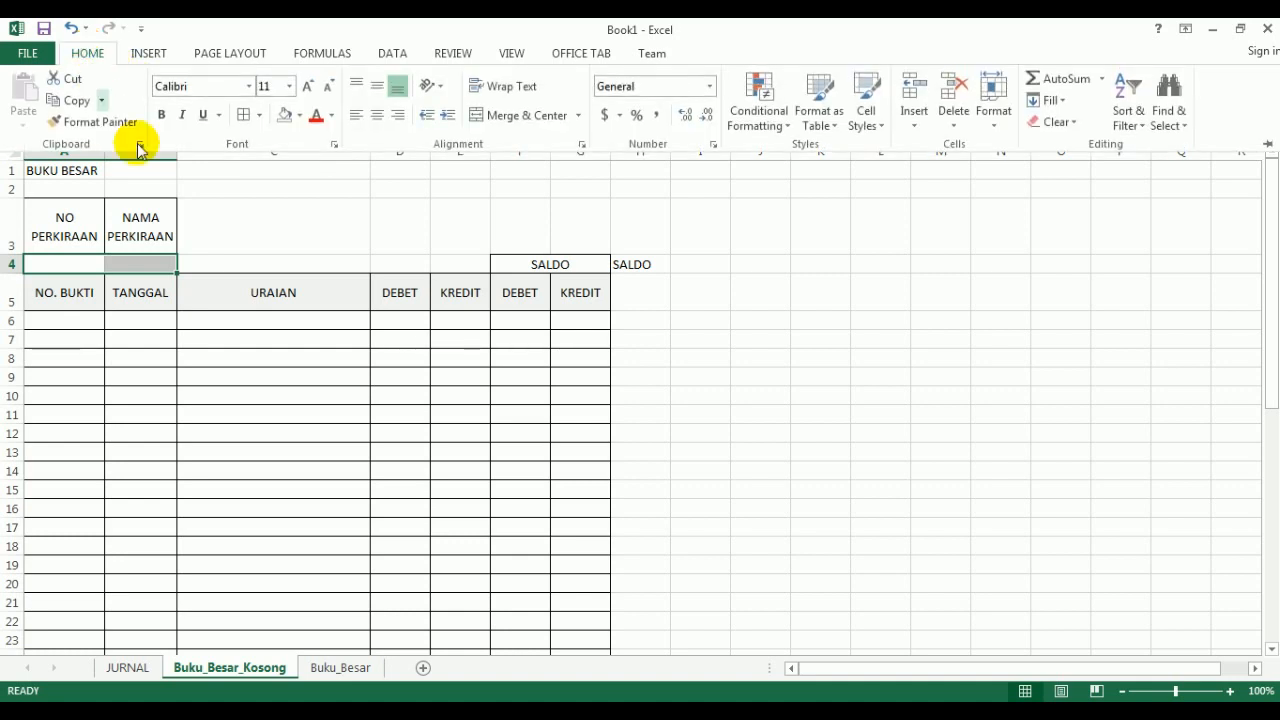
{"action": "left_click", "coordinate": [240, 118]}
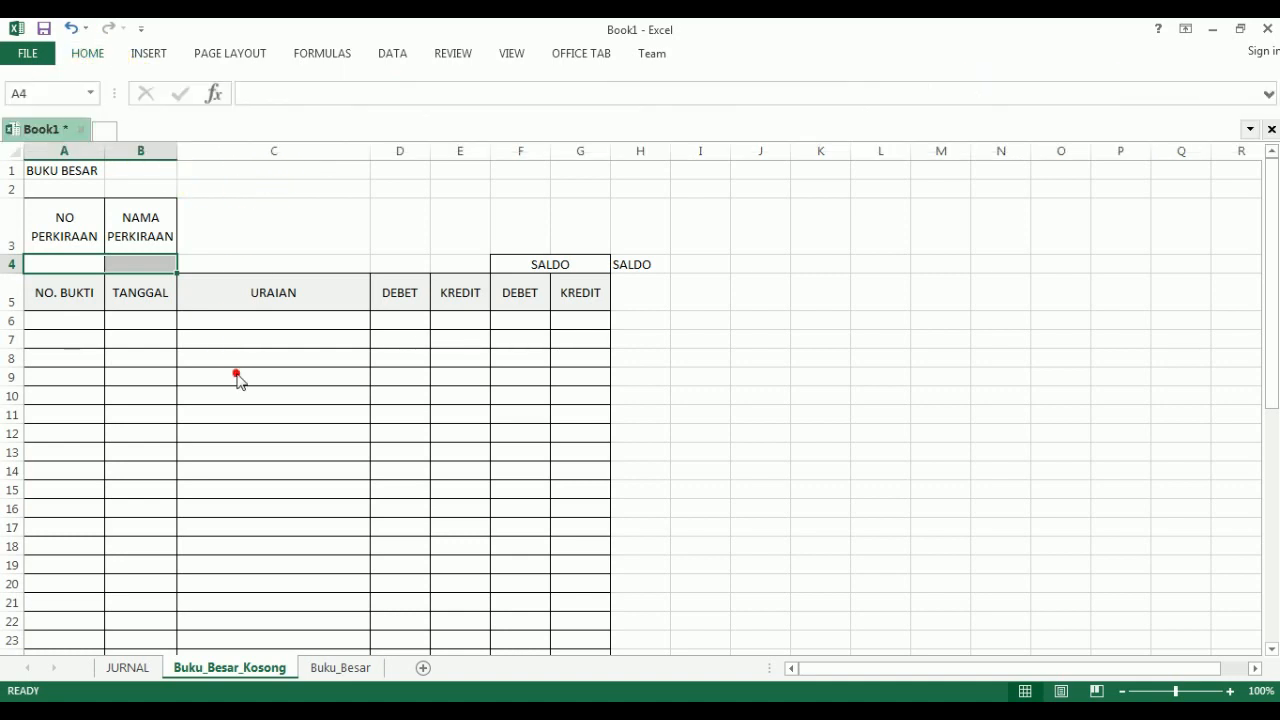
{"action": "left_click", "coordinate": [247, 384]}
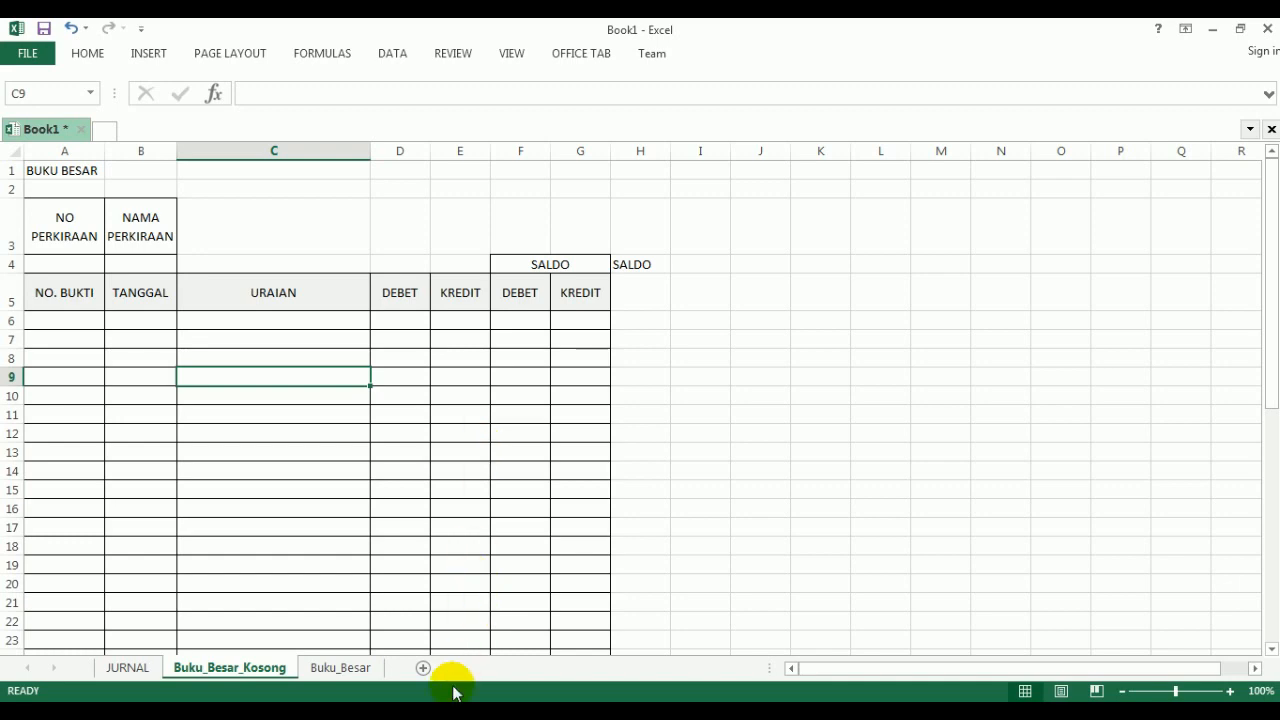
- Read the NAMA PERKIRAAN VLOOKUP formula in the Acrobat PDF, and check its lookup range J6:K34 on Excel's JURNAL sheet
{"action": "left_click", "coordinate": [430, 620]}
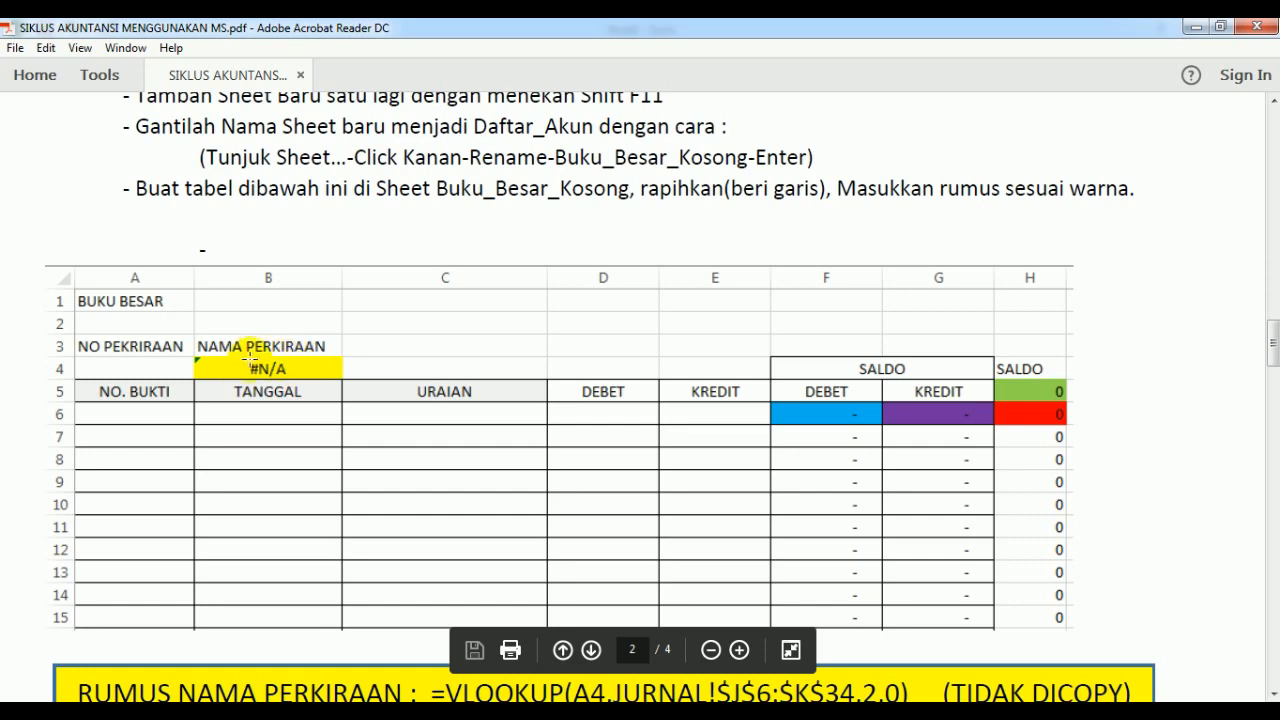
{"action": "scroll", "coordinate": [318, 366], "scroll_direction": "down", "scroll_amount": 5}
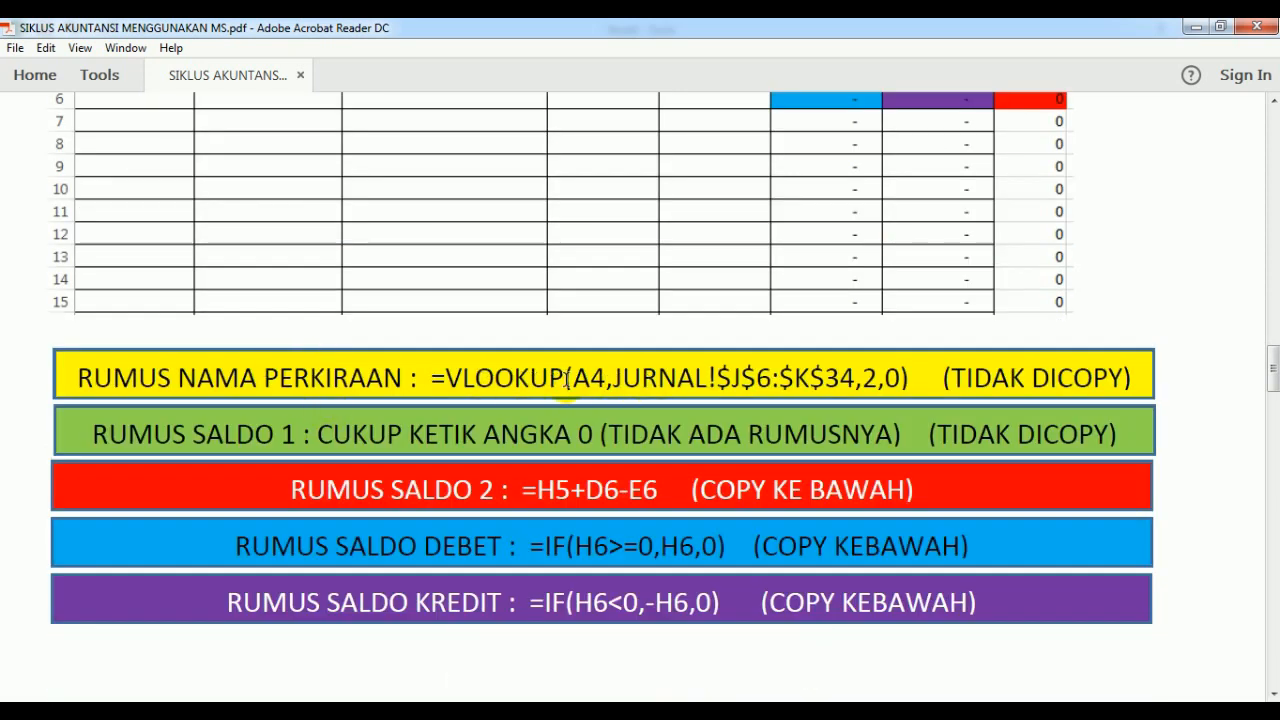
{"action": "scroll", "coordinate": [520, 392], "scroll_direction": "up", "scroll_amount": 4}
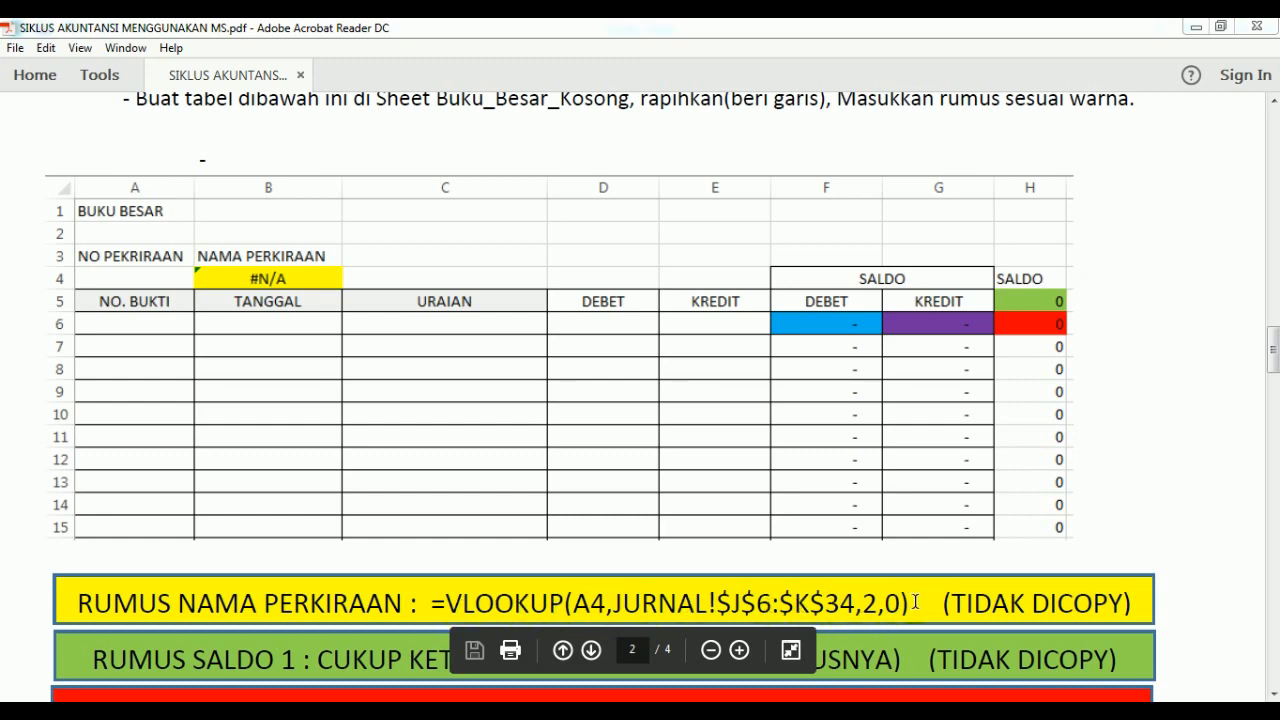
{"action": "mouse_move", "coordinate": [374, 712]}
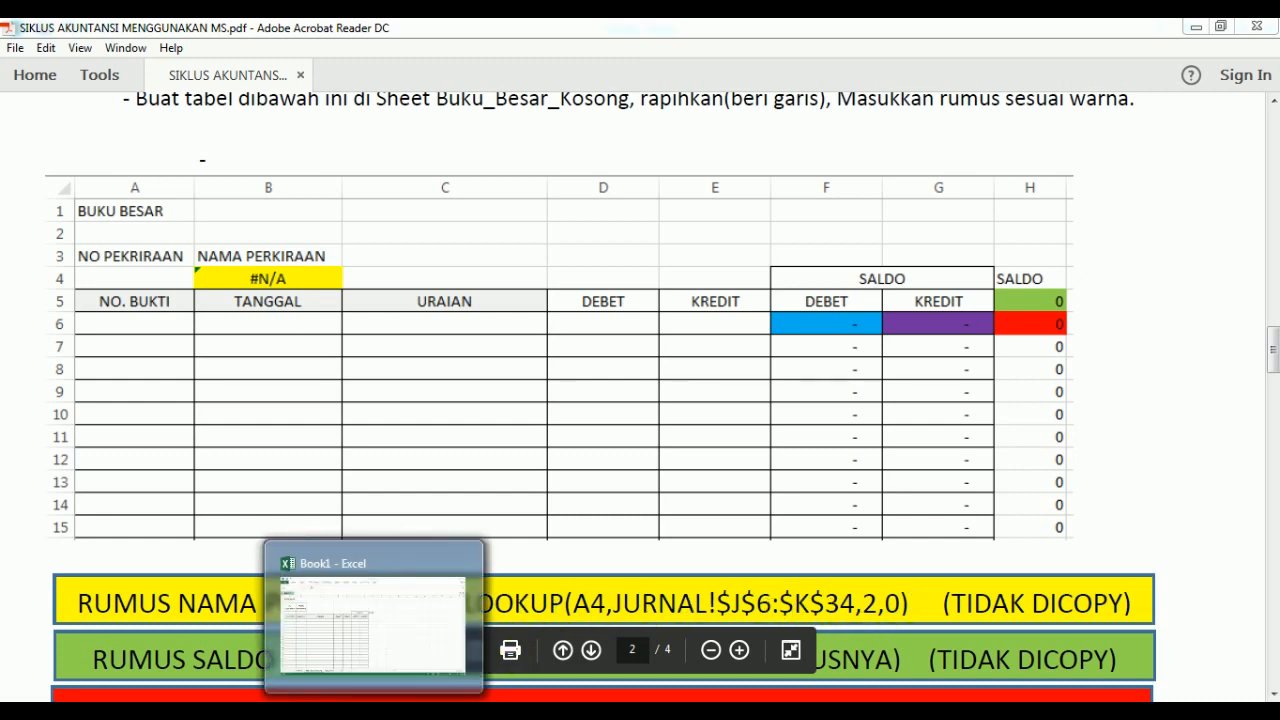
{"action": "left_click", "coordinate": [430, 630]}
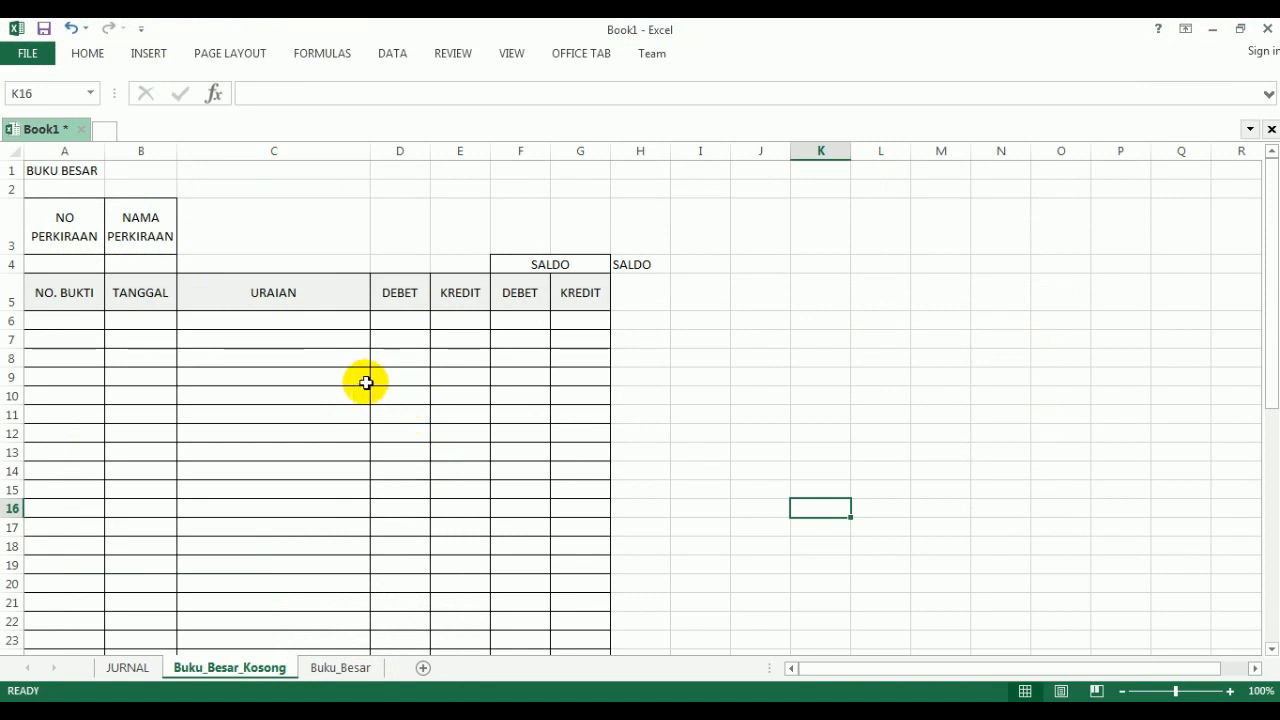
{"action": "left_click", "coordinate": [124, 263]}
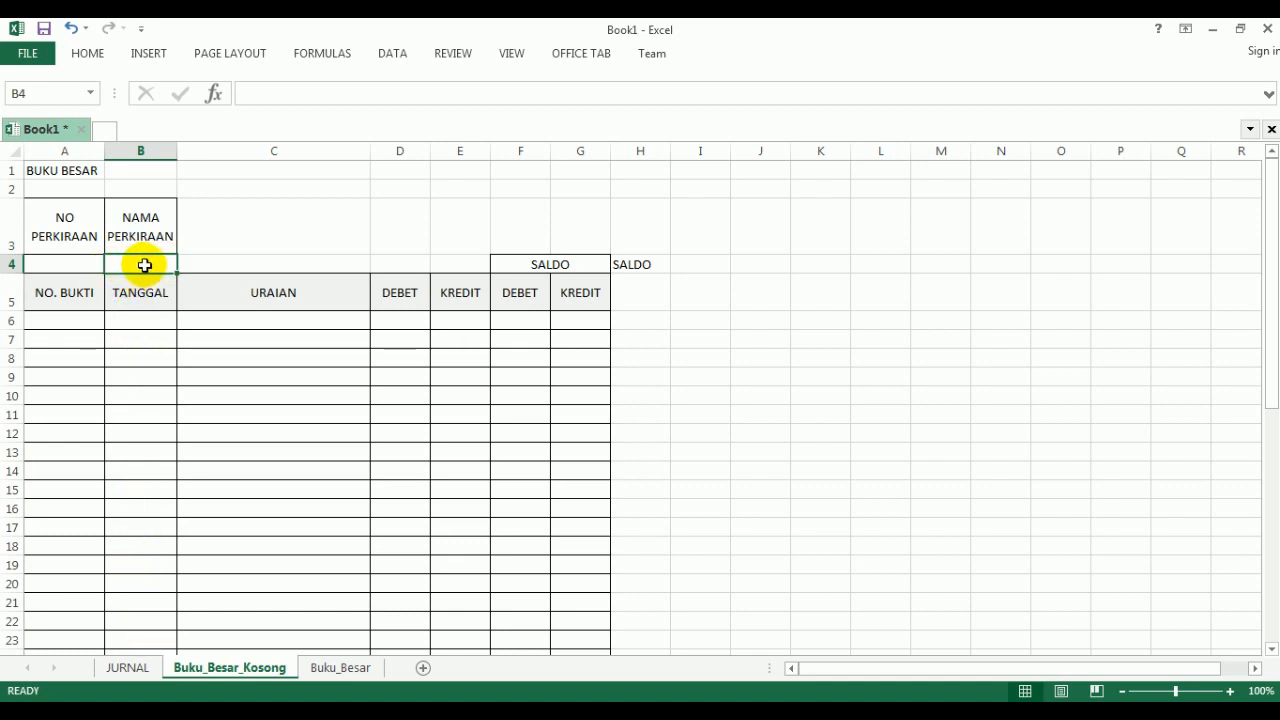
{"action": "left_click", "coordinate": [129, 668]}
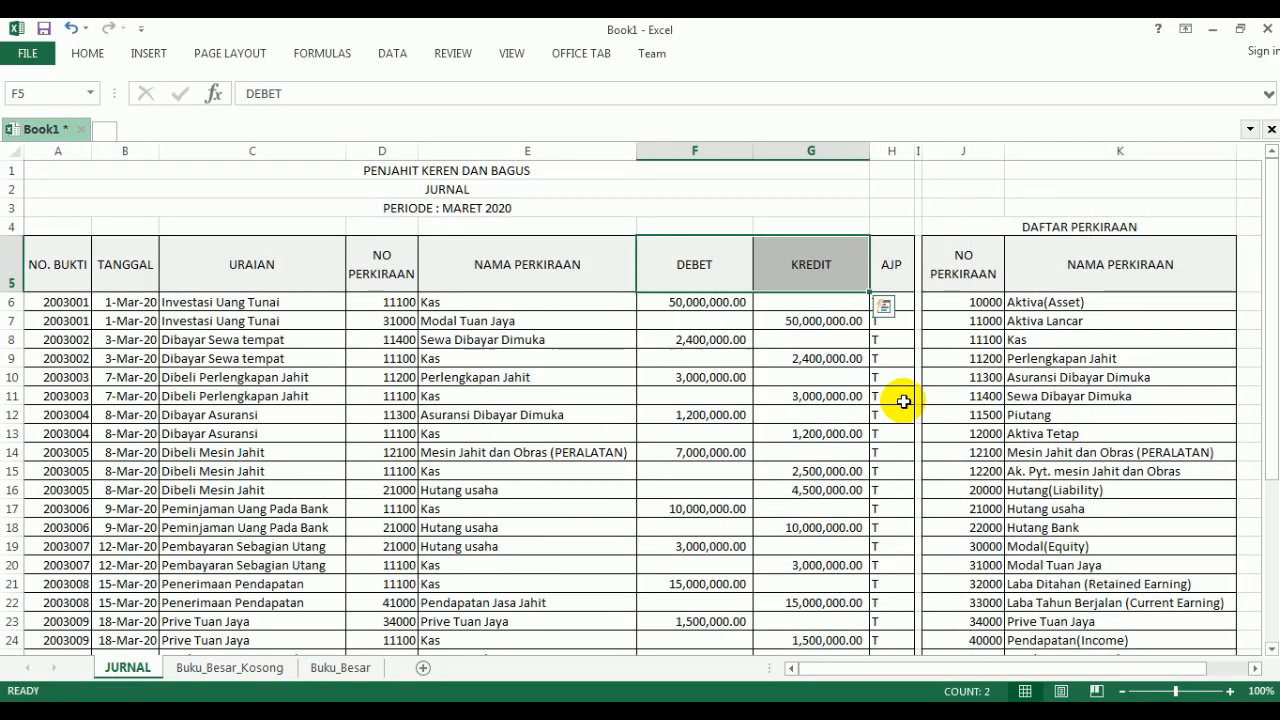
{"action": "left_click_drag", "start_coordinate": [972, 303], "coordinate": [1143, 575]}
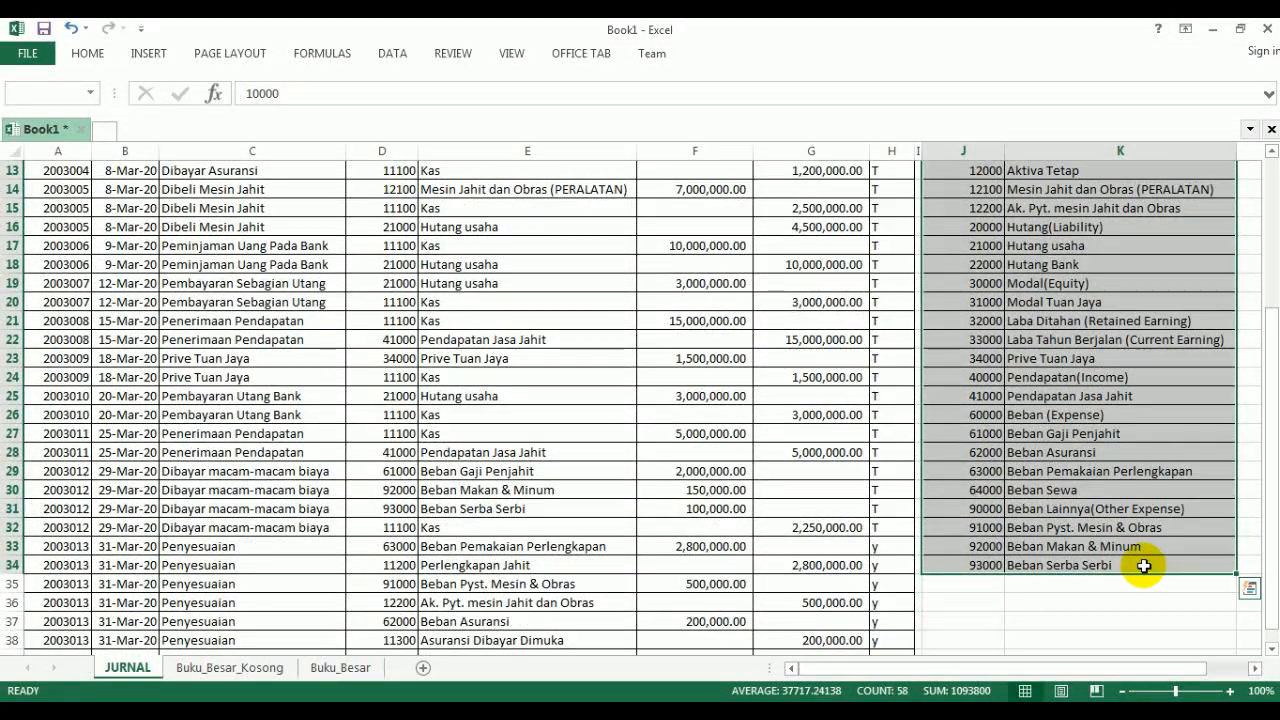
- Look through the full DAFTAR PERKIRAAN account list on the JURNAL sheet, from its first to its last account
{"action": "scroll", "coordinate": [1140, 558], "scroll_direction": "up", "scroll_amount": 4}
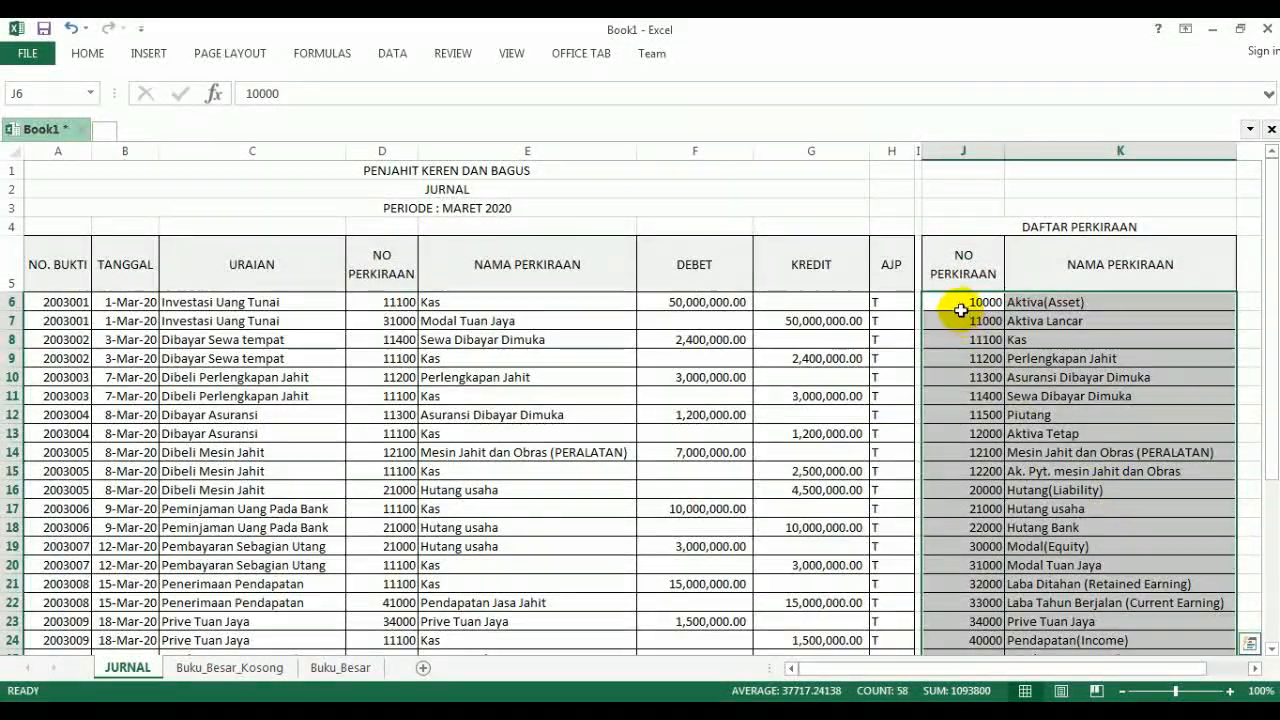
{"action": "scroll", "coordinate": [1089, 376], "scroll_direction": "down", "scroll_amount": 7}
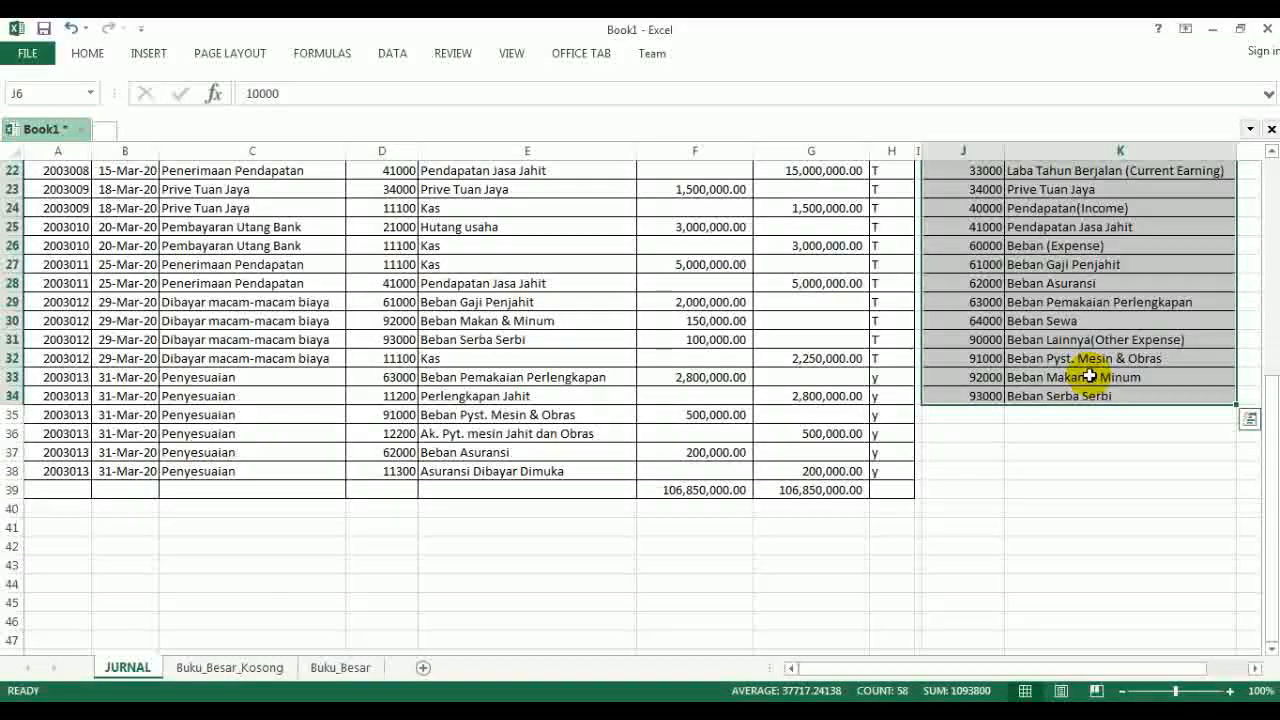
{"action": "scroll", "coordinate": [1143, 406], "scroll_direction": "up", "scroll_amount": 5}
{"action": "scroll", "coordinate": [953, 500], "scroll_direction": "up", "scroll_amount": 2}
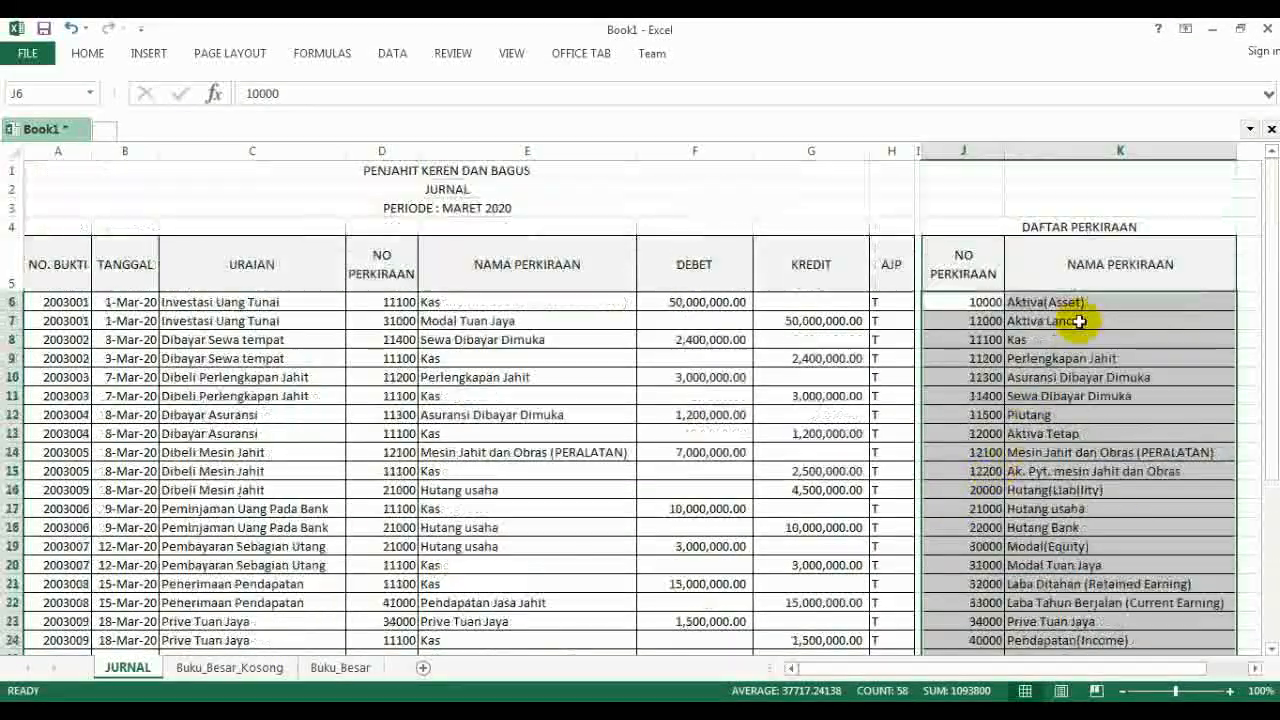
- Start a VLOOKUP formula in B4 of the Buku_Besar_Kosong sheet, using A4 as the lookup value
{"action": "left_click", "coordinate": [224, 668]}
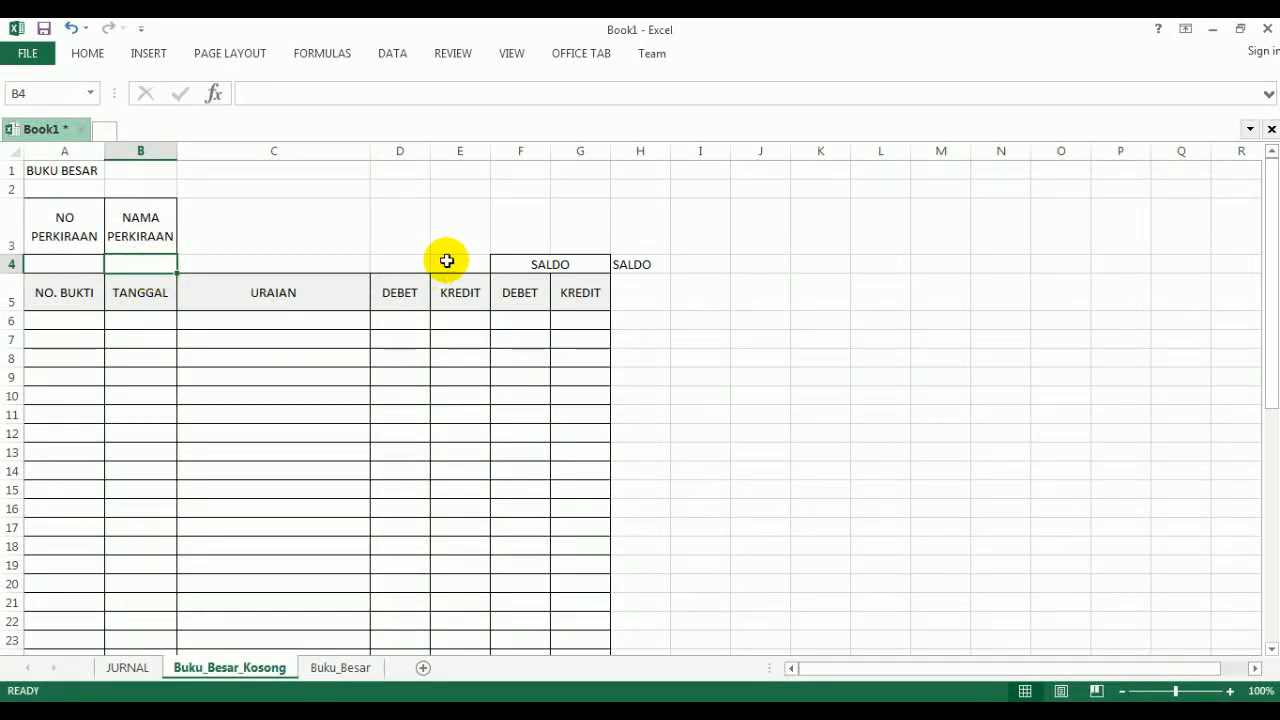
{"action": "type", "text": "=V"}
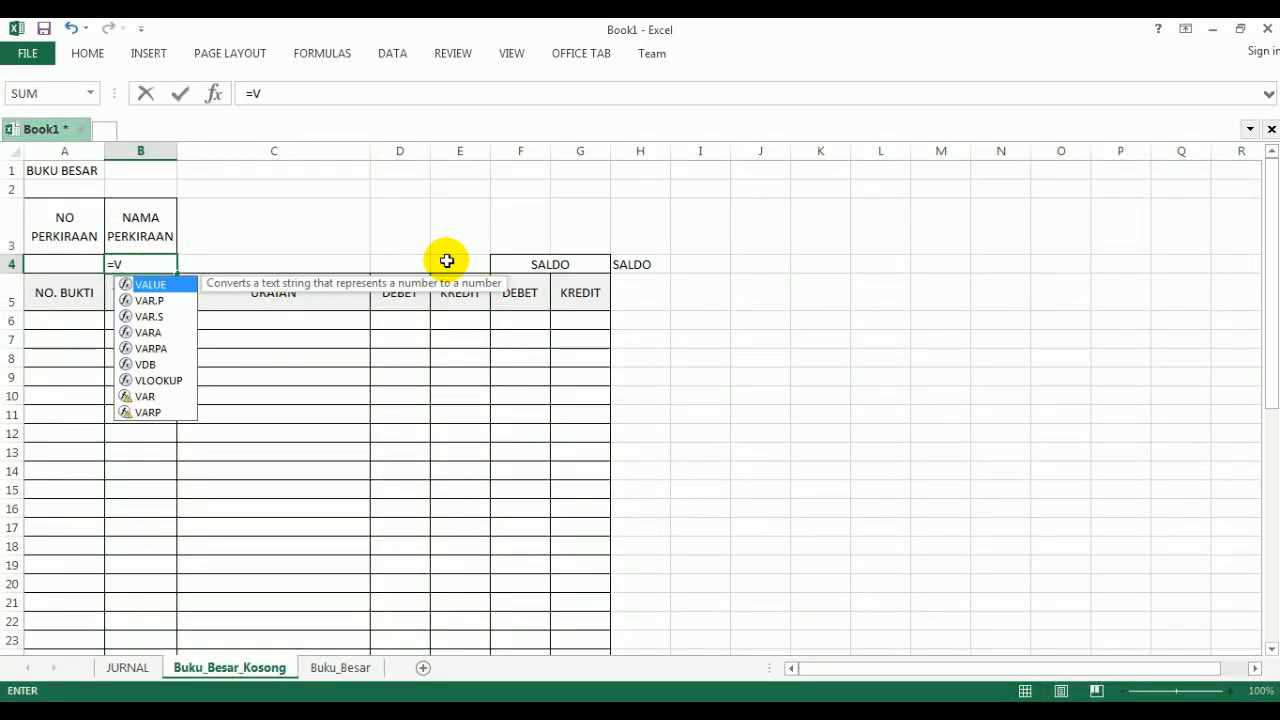
{"action": "type", "text": "LOOKUP"}
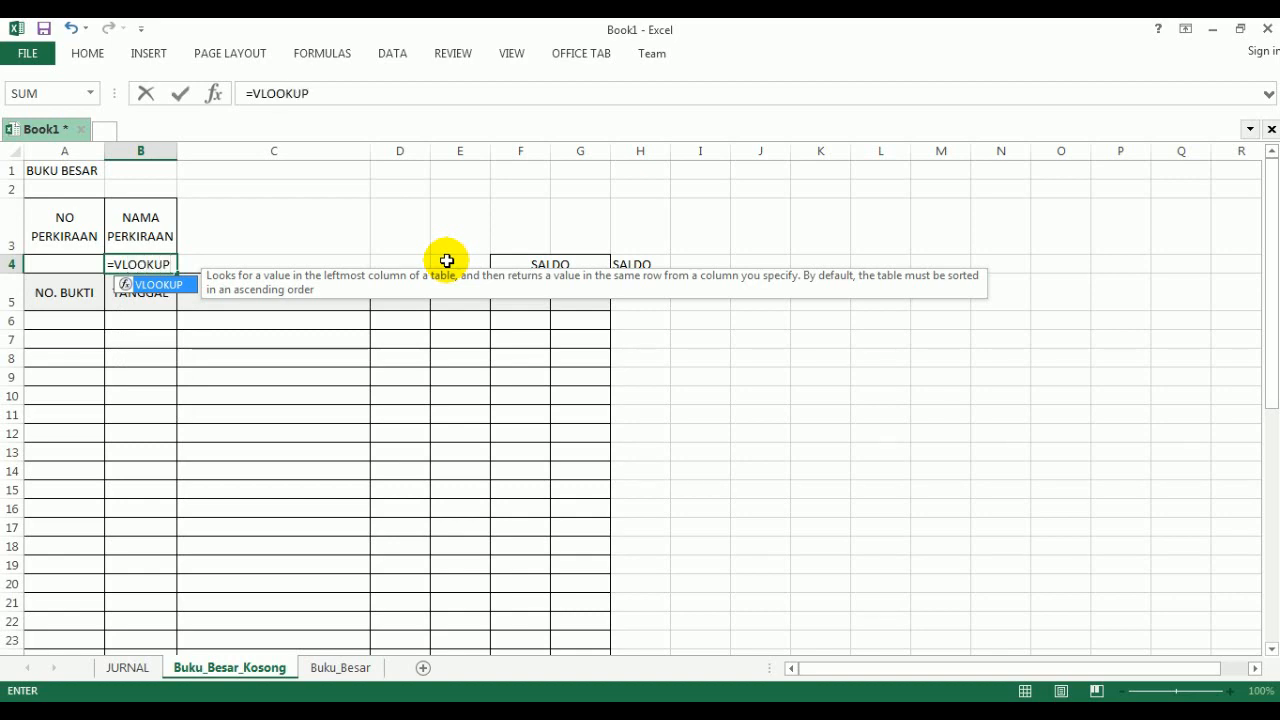
{"action": "type", "text": "("}
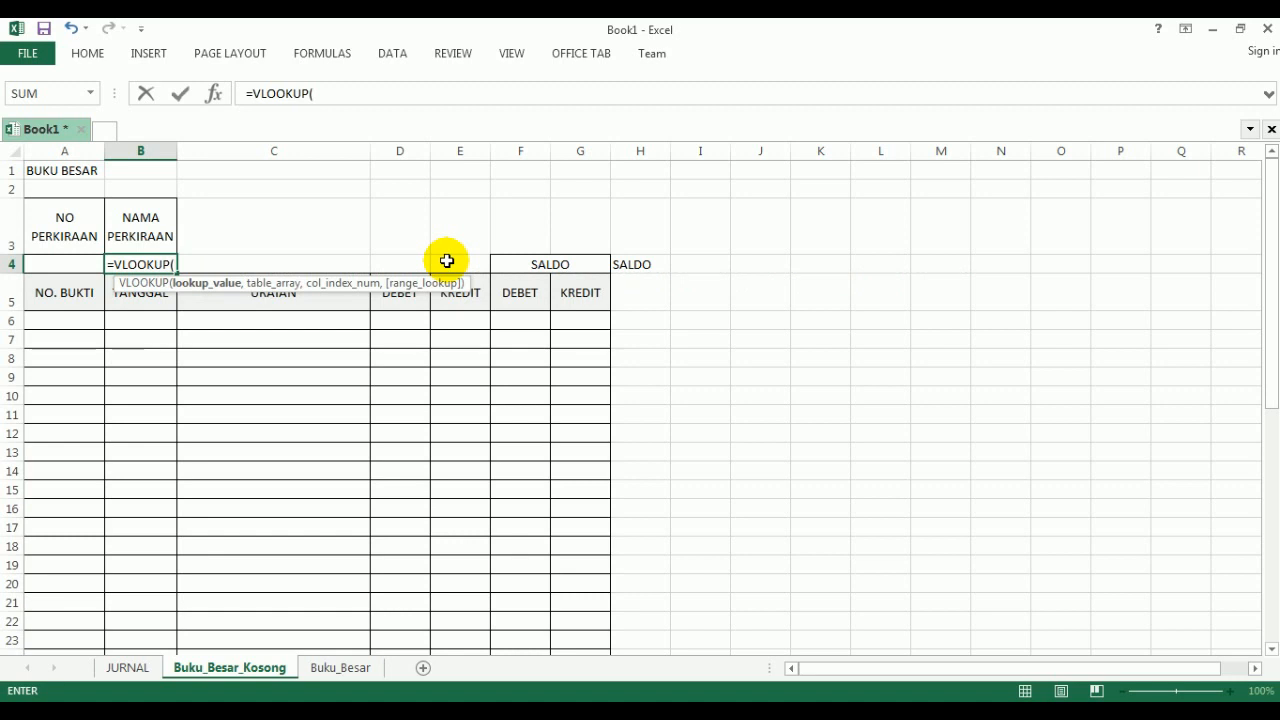
{"action": "left_click", "coordinate": [68, 260]}
{"action": "type", "text": ","}
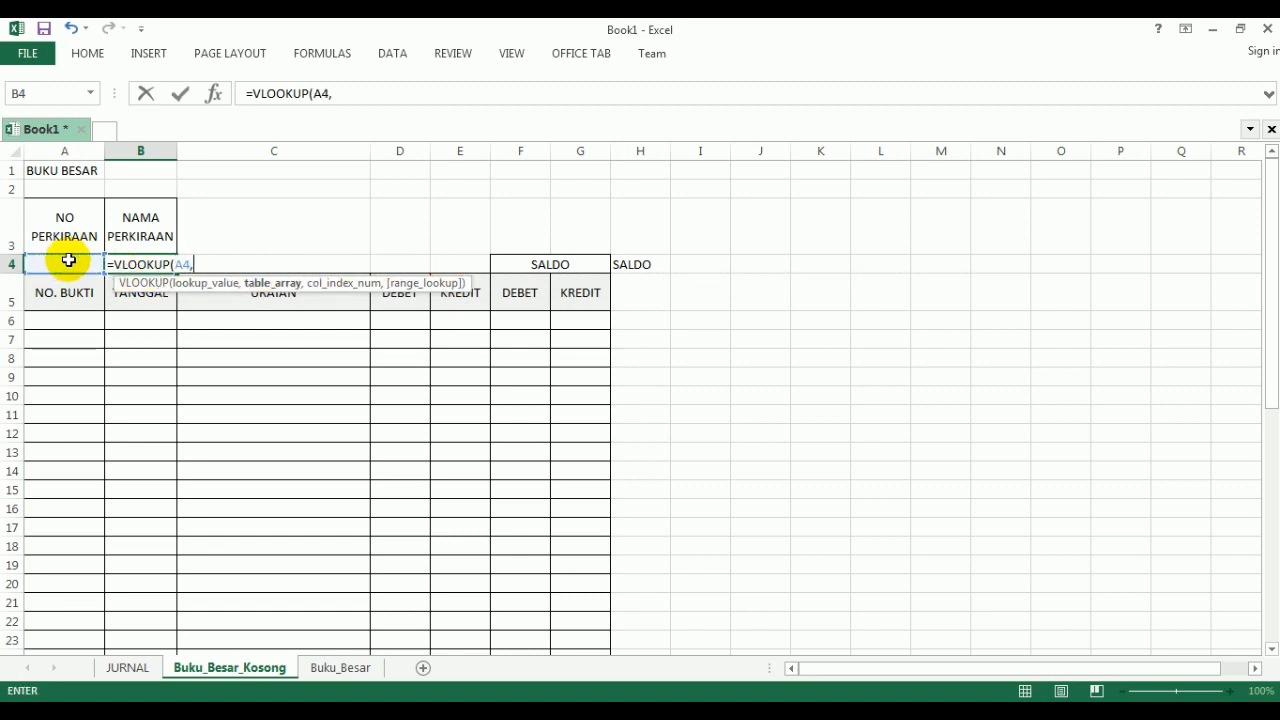
- Complete the VLOOKUP formula with the absolute range JURNAL!$J$6:$K$34, column index 2 and range lookup 0
{"action": "left_click", "coordinate": [110, 666]}
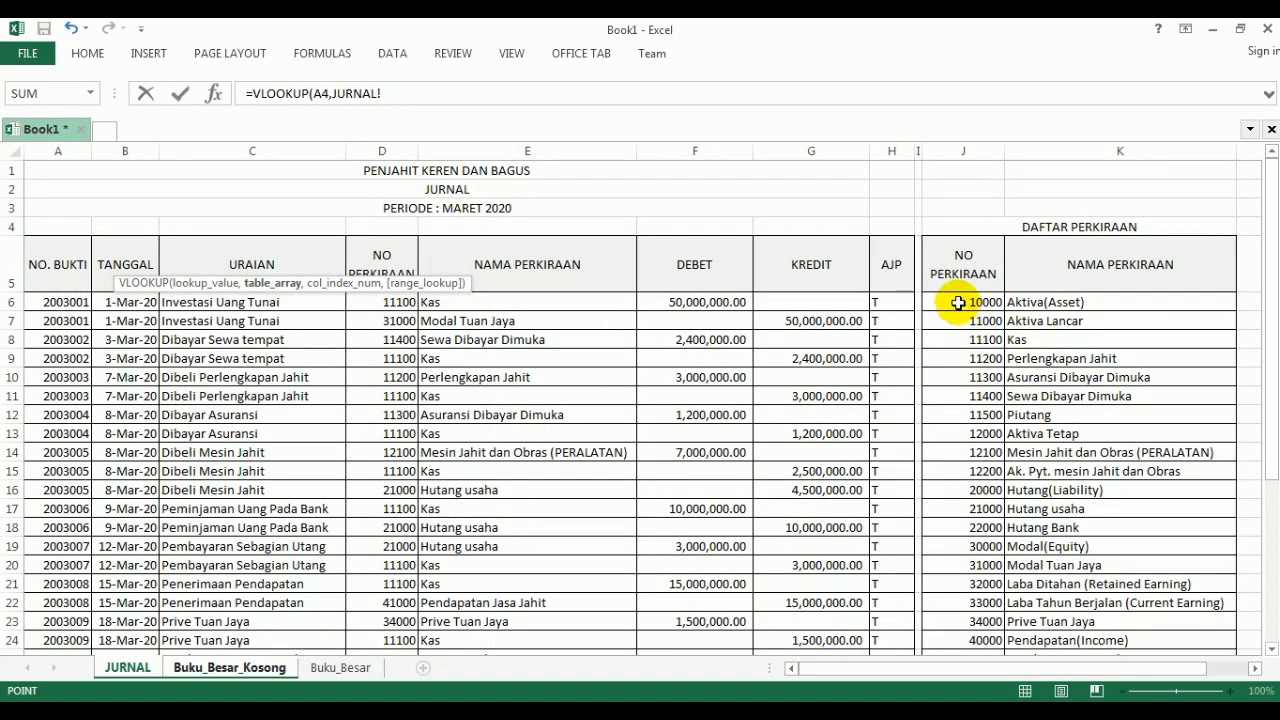
{"action": "left_click_drag", "start_coordinate": [958, 302], "coordinate": [1122, 615]}
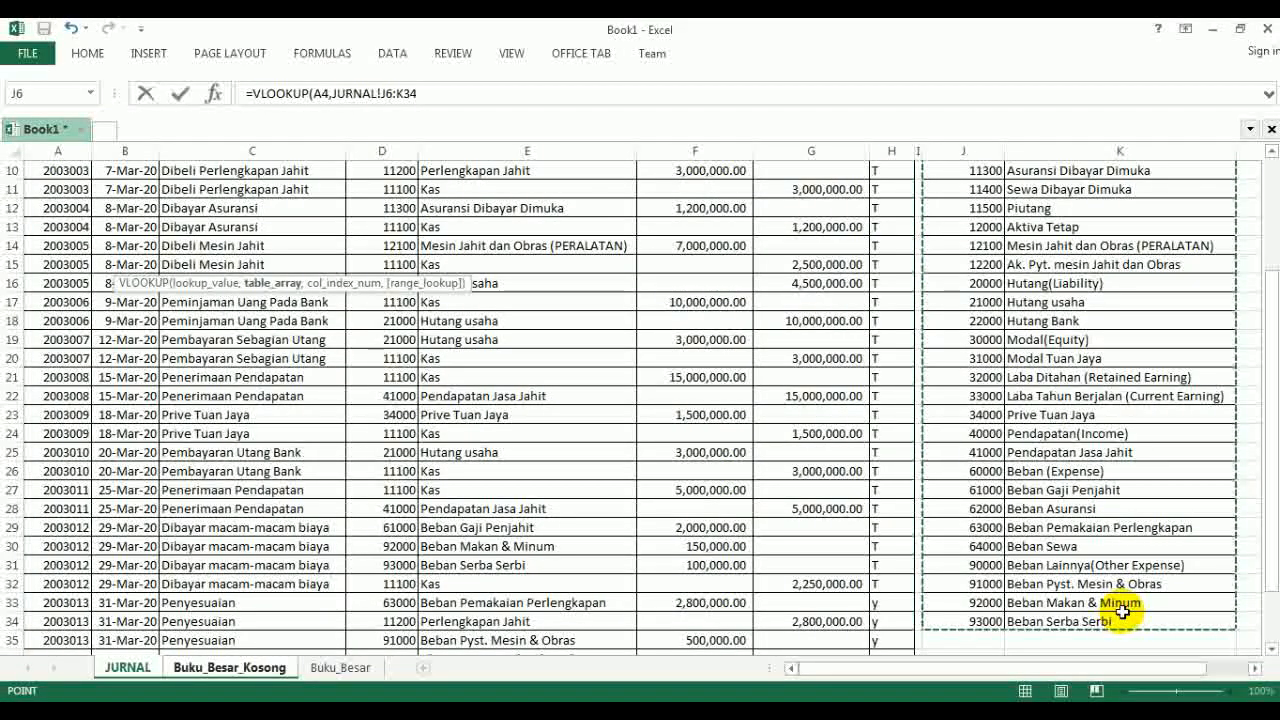
{"action": "key", "text": "F4"}
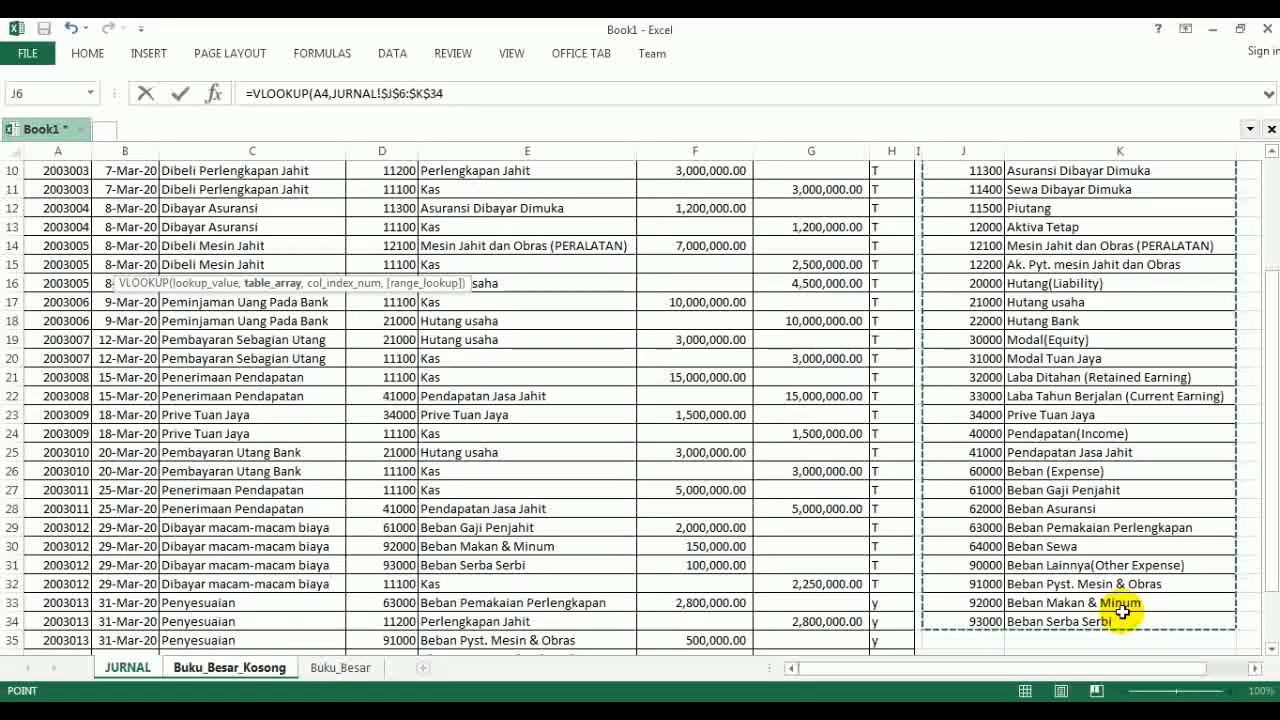
{"action": "type", "text": ",2"}
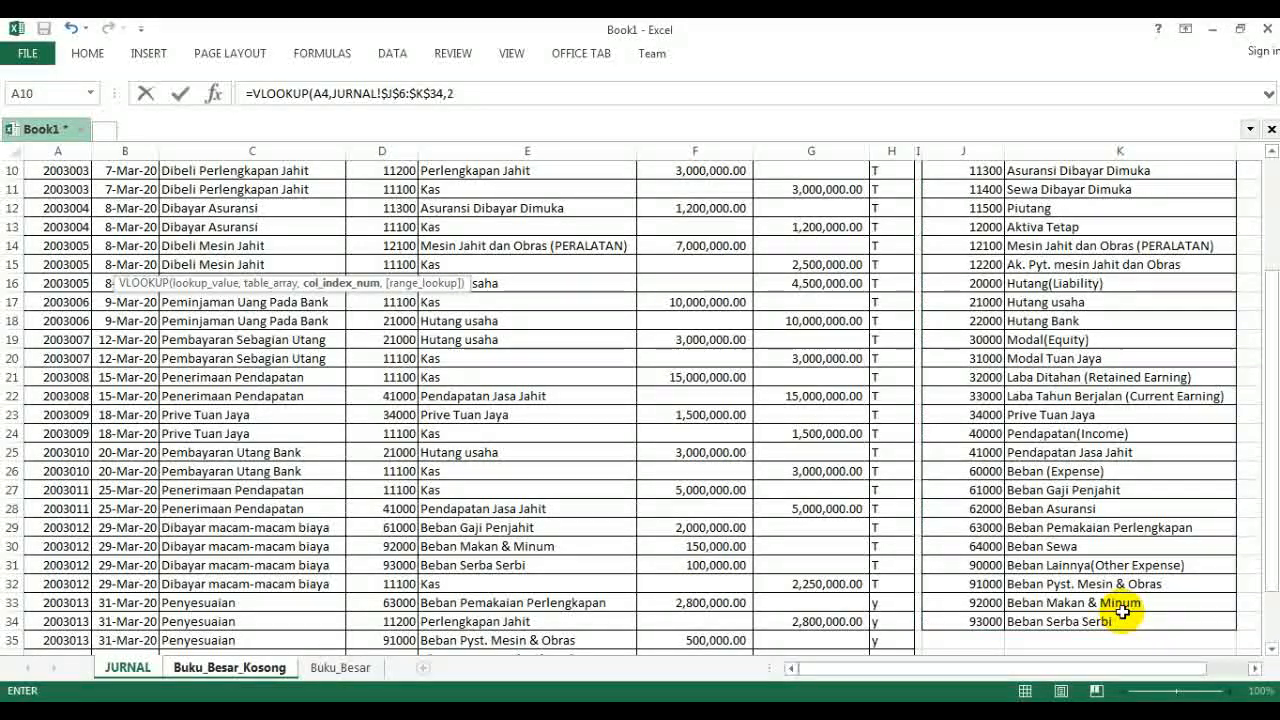
{"action": "type", "text": ","}
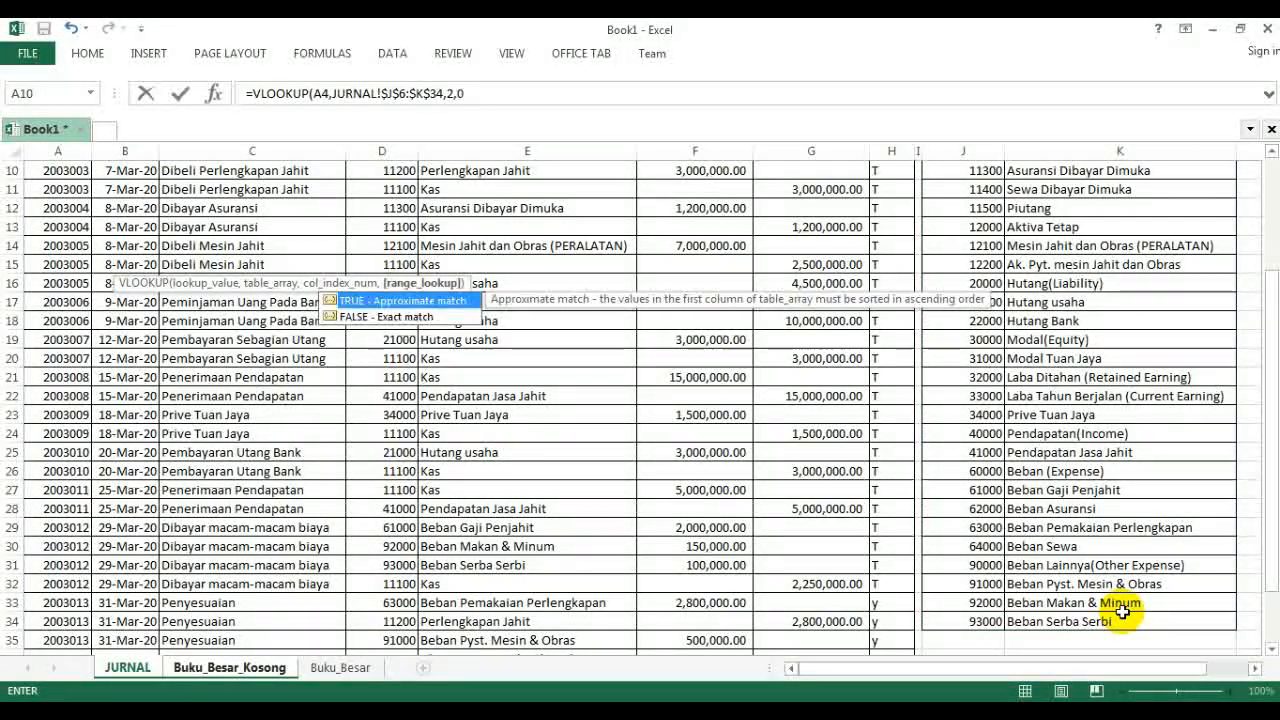
{"action": "type", "text": "0)"}
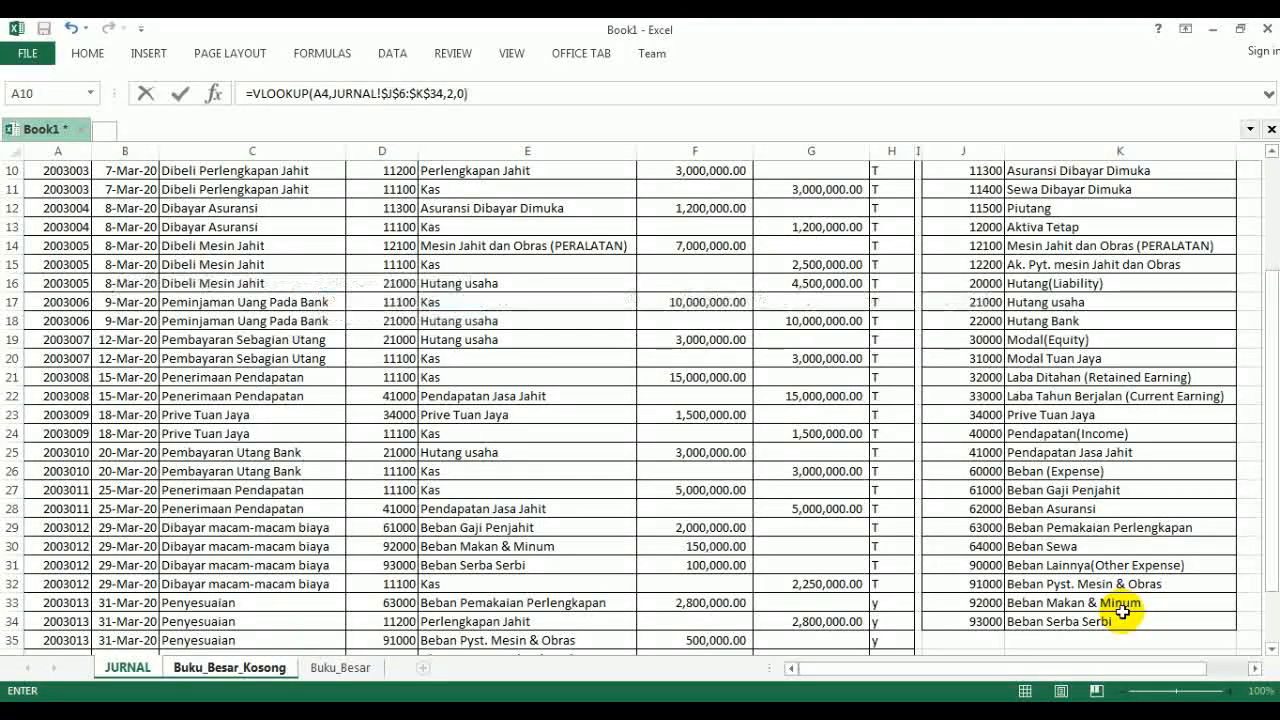
{"action": "key", "text": "Return"}
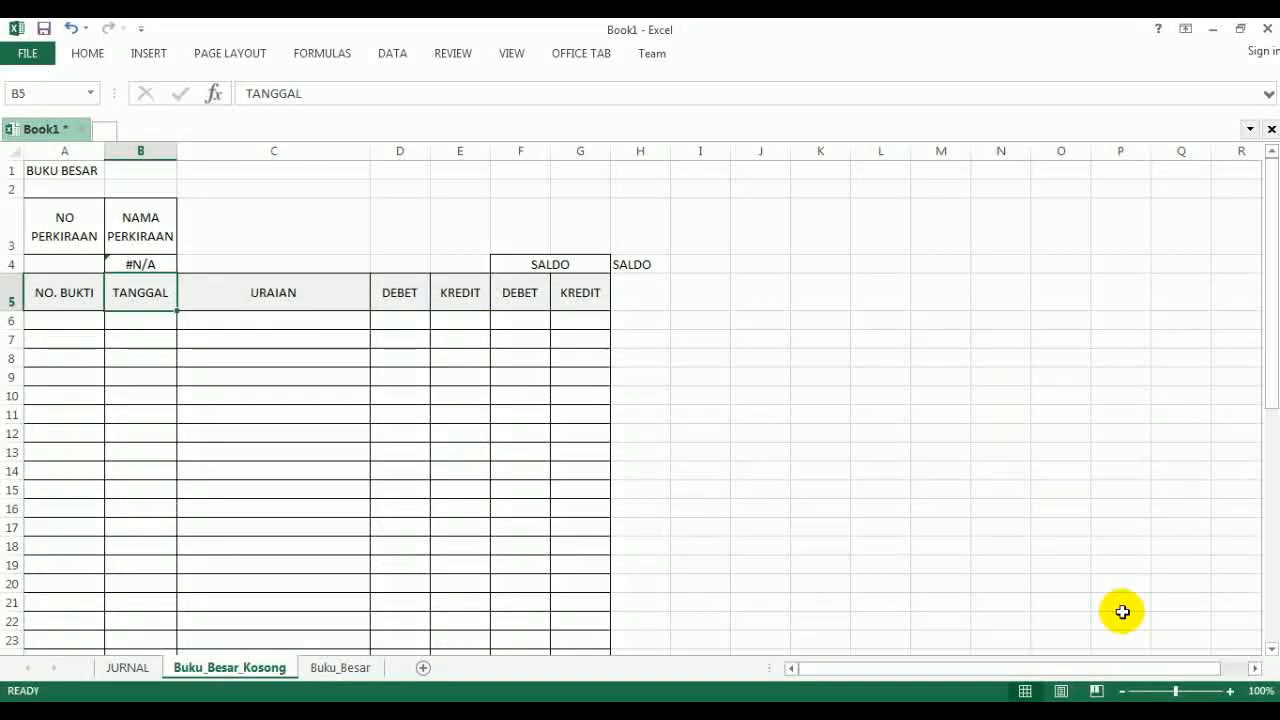
- Examine the arguments of the VLOOKUP formula in B4 under NAMA PERKIRAAN
{"action": "left_click", "coordinate": [1230, 691]}
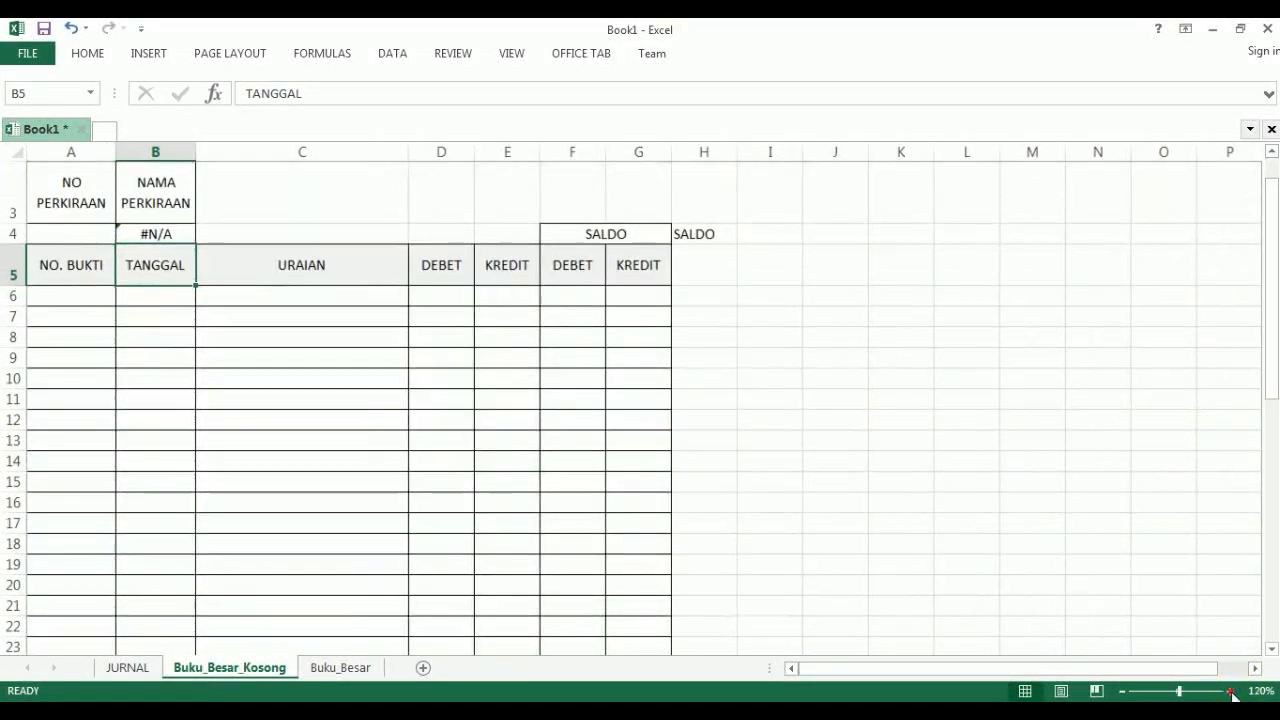
{"action": "left_click", "coordinate": [1230, 691]}
{"action": "left_click", "coordinate": [1230, 691]}
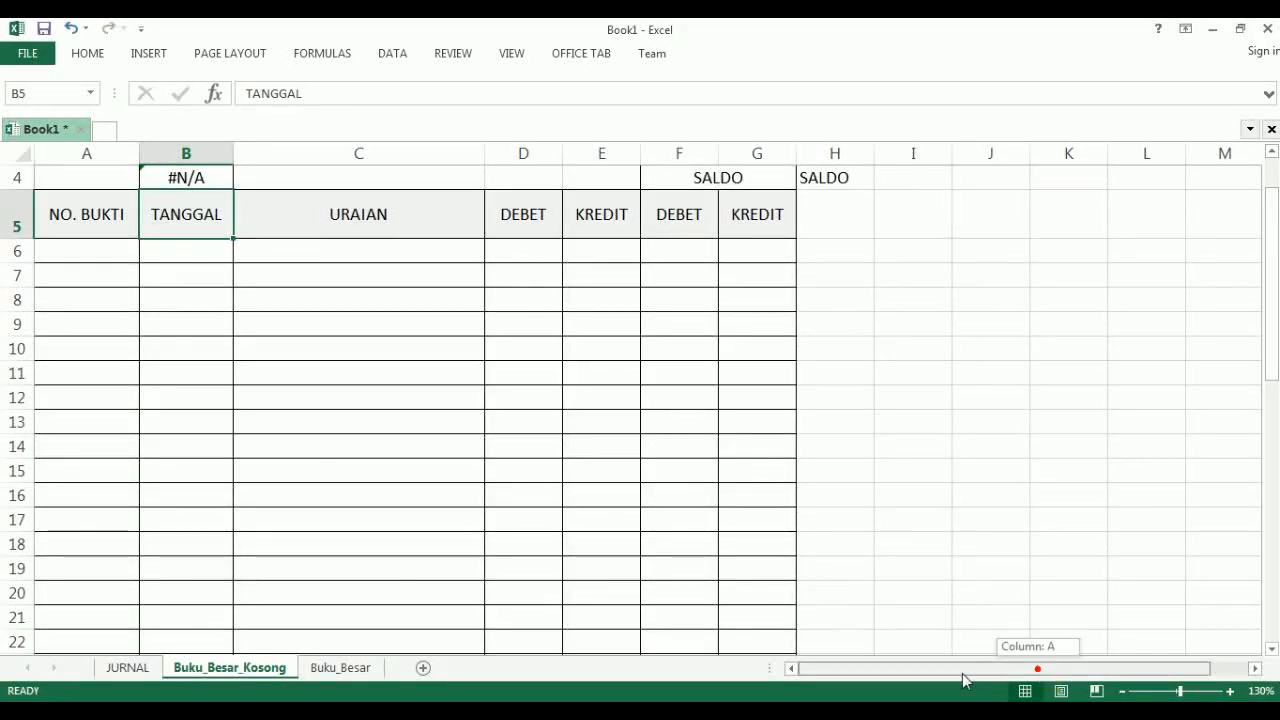
{"action": "scroll", "coordinate": [80, 434], "scroll_direction": "up", "scroll_amount": 1}
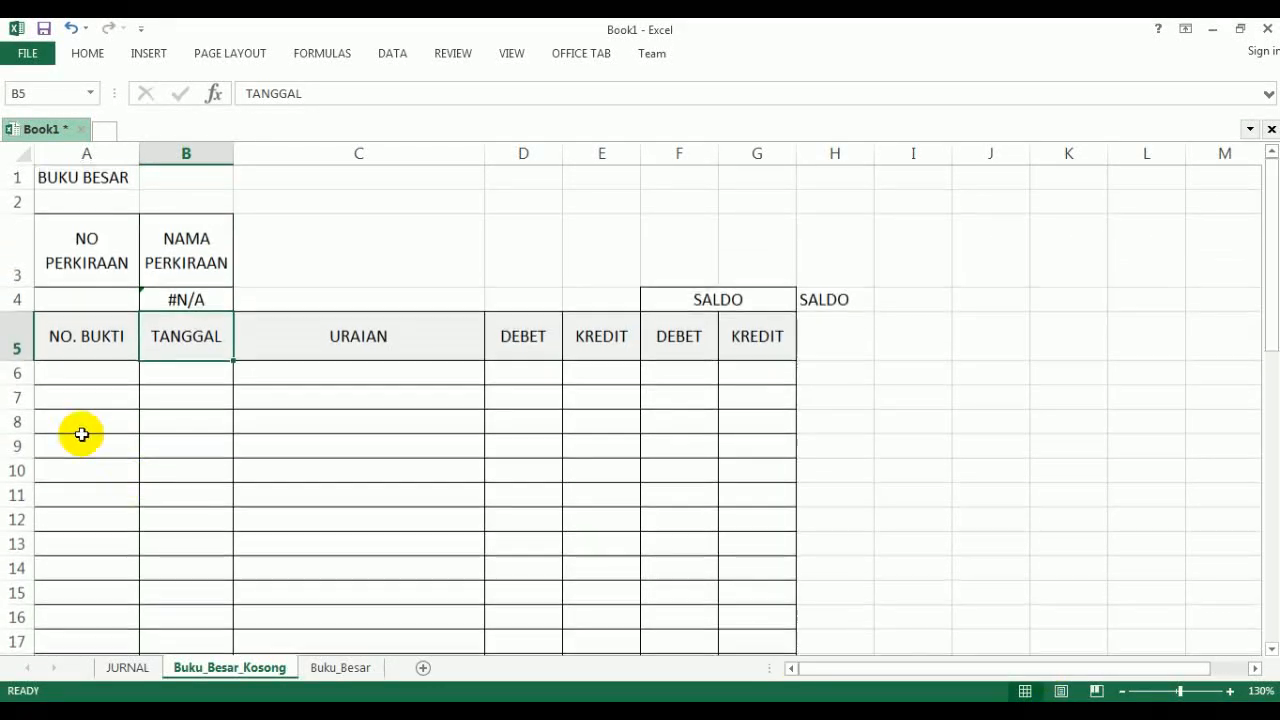
{"action": "left_click", "coordinate": [172, 297]}
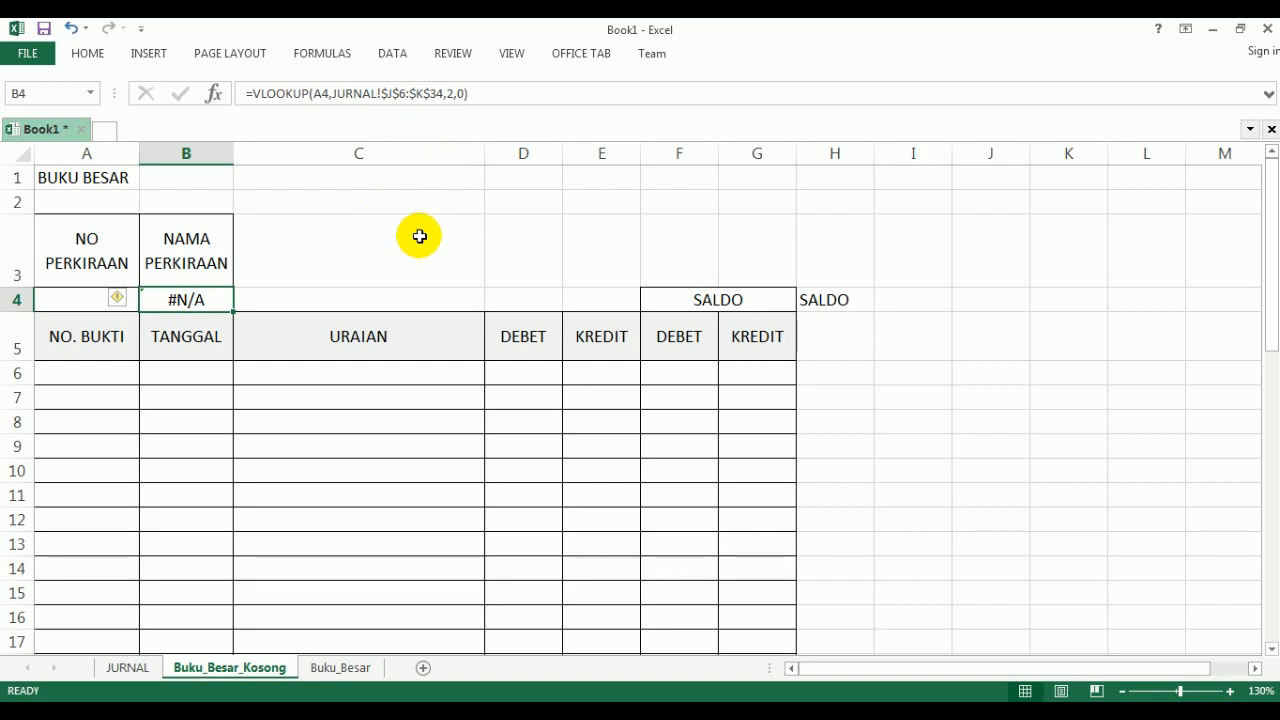
{"action": "key", "text": "F2"}
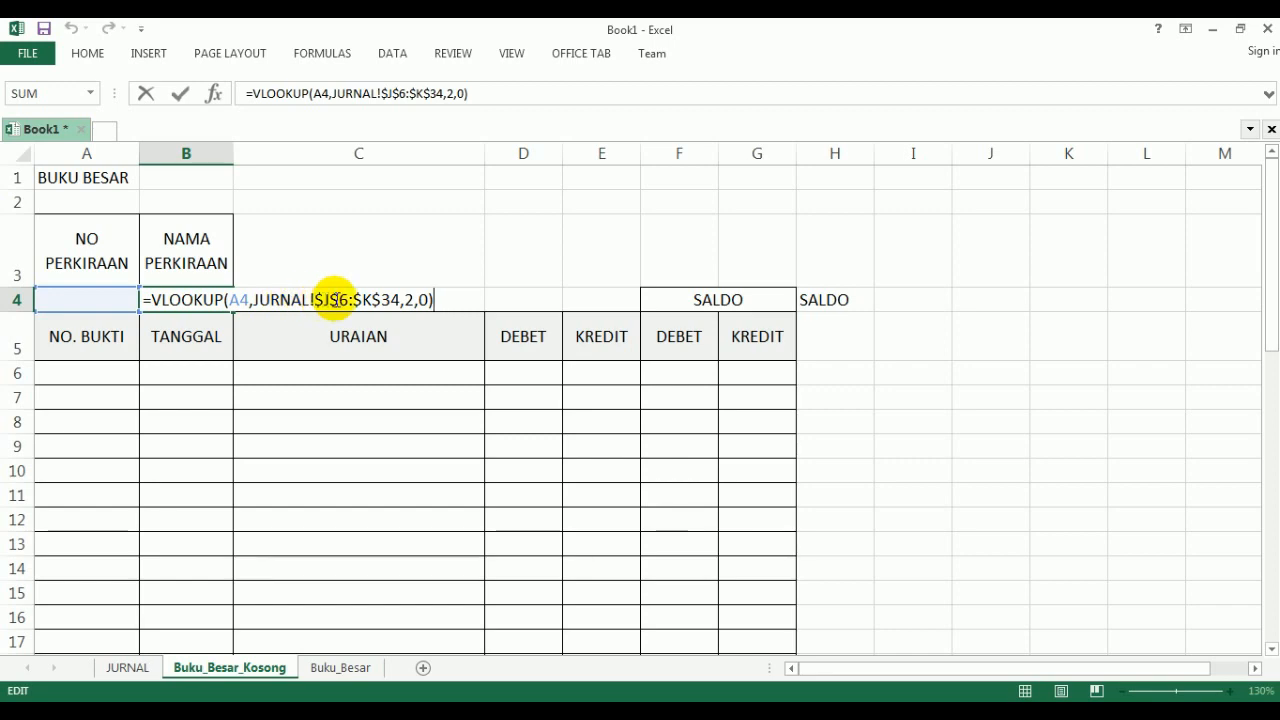
{"action": "key", "text": "Return"}
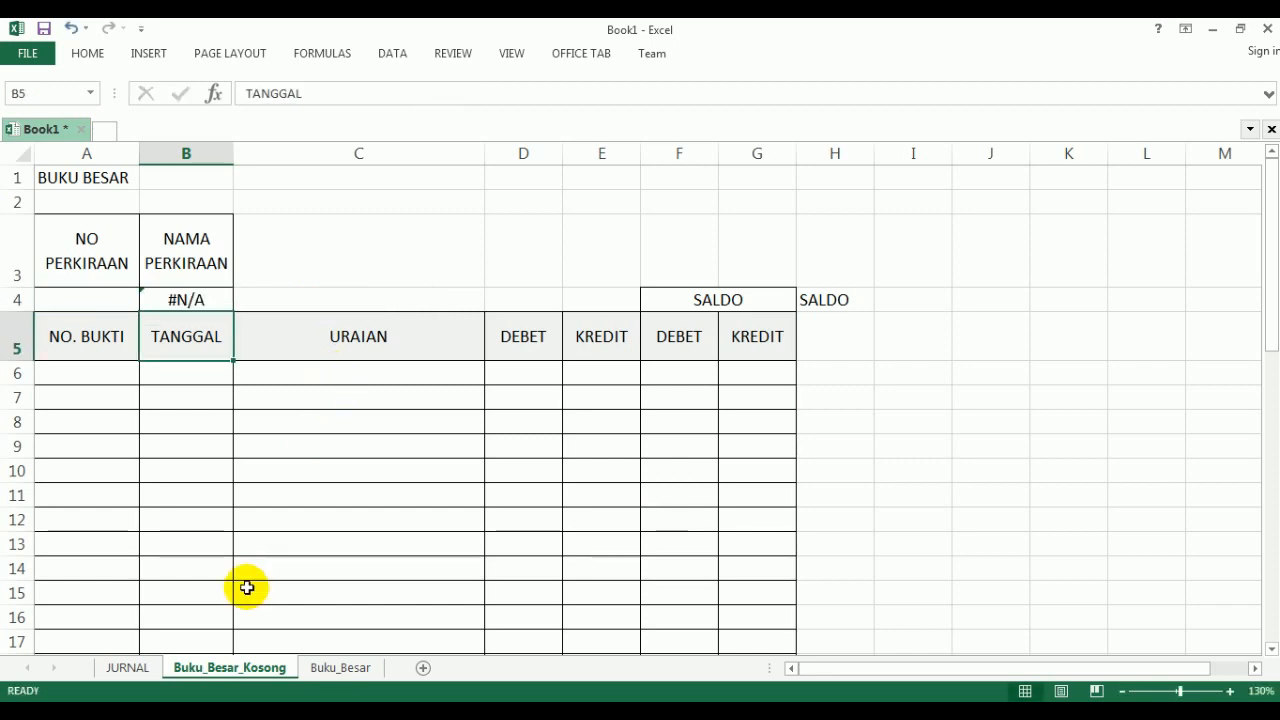
- Review the account numbers and names in the formula's lookup range J6:K34 on the JURNAL sheet
{"action": "left_click", "coordinate": [138, 670]}
{"action": "scroll", "coordinate": [1055, 354], "scroll_direction": "up", "scroll_amount": 3}
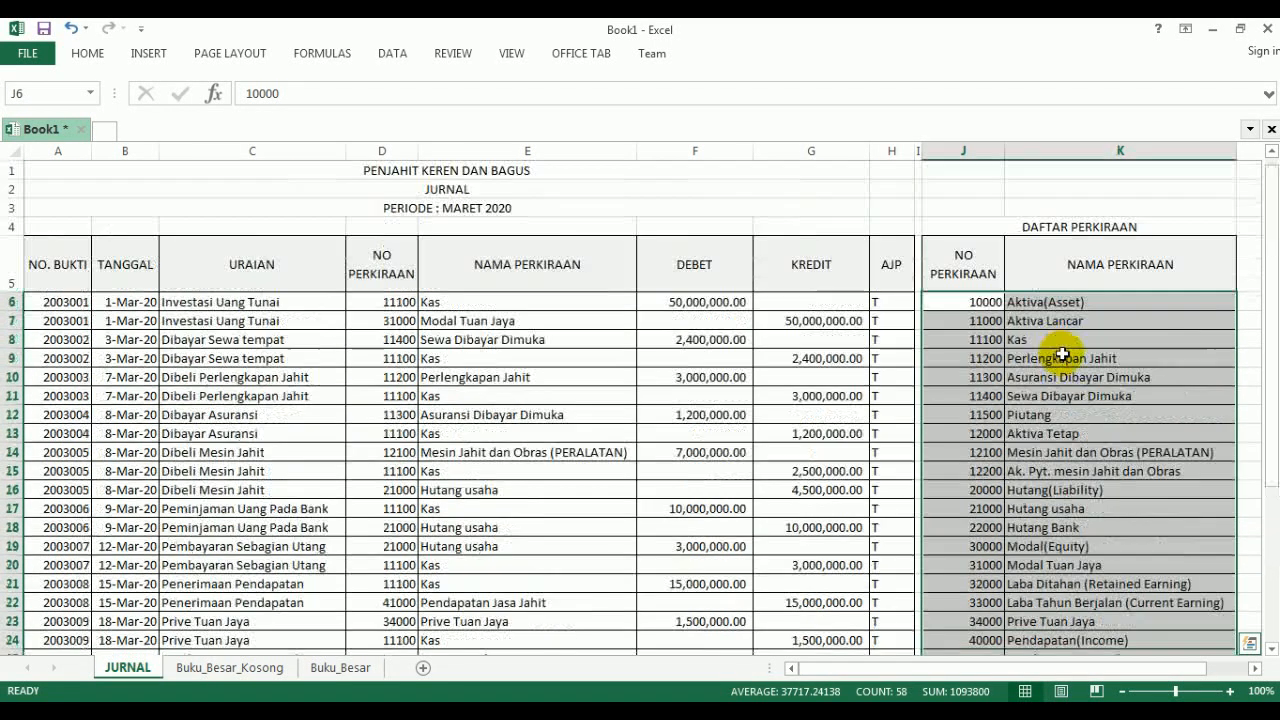
{"action": "scroll", "coordinate": [1055, 354], "scroll_direction": "down", "scroll_amount": 6}
{"action": "scroll", "coordinate": [1055, 354], "scroll_direction": "up", "scroll_amount": 3}
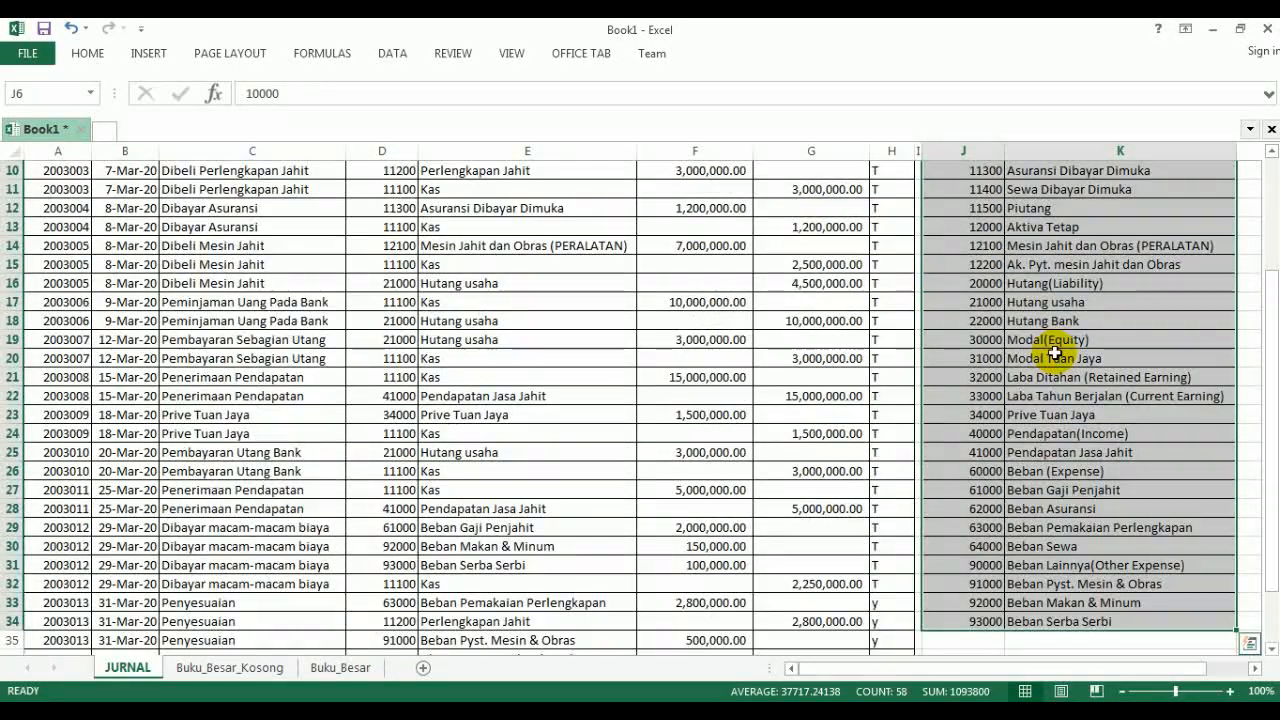
{"action": "scroll", "coordinate": [966, 262], "scroll_direction": "down", "scroll_amount": 2}
{"action": "scroll", "coordinate": [966, 266], "scroll_direction": "up", "scroll_amount": 3}
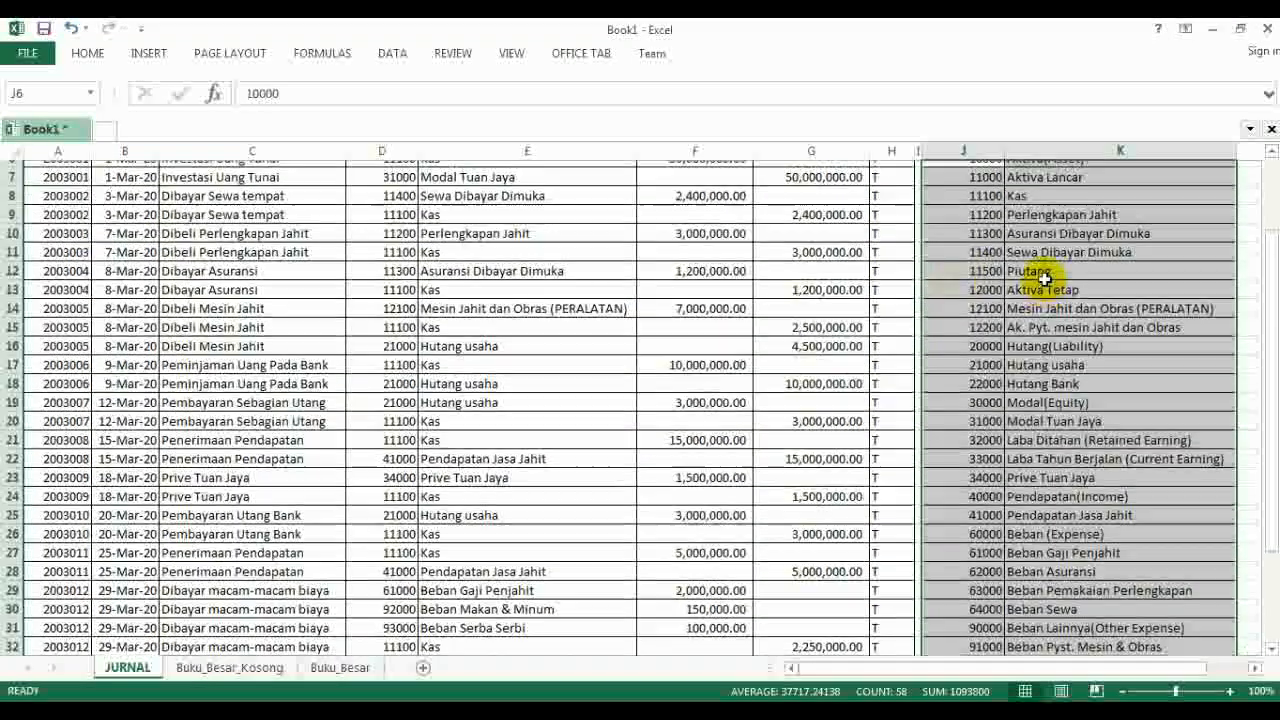
{"action": "scroll", "coordinate": [1045, 278], "scroll_direction": "up", "scroll_amount": 2}
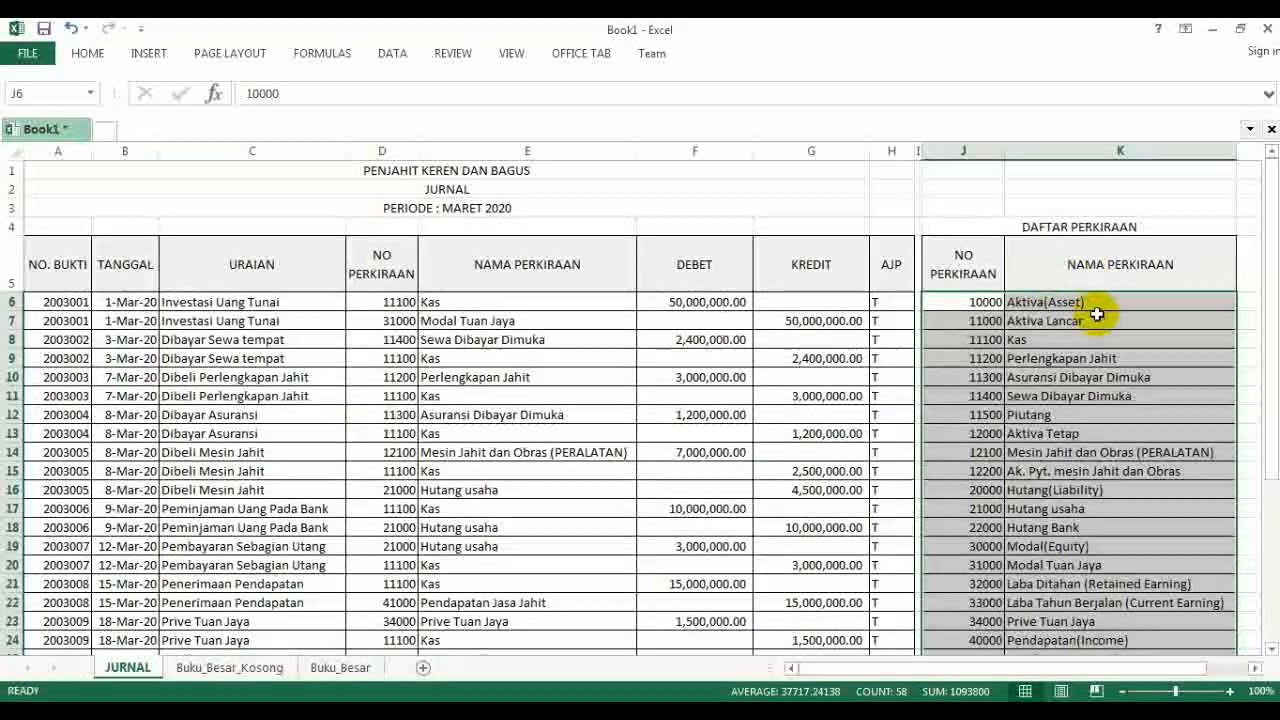
- Compare the B4 formula on the Buku_Besar_Kosong sheet with the account number and name columns on the JURNAL sheet
{"action": "left_click", "coordinate": [230, 667]}
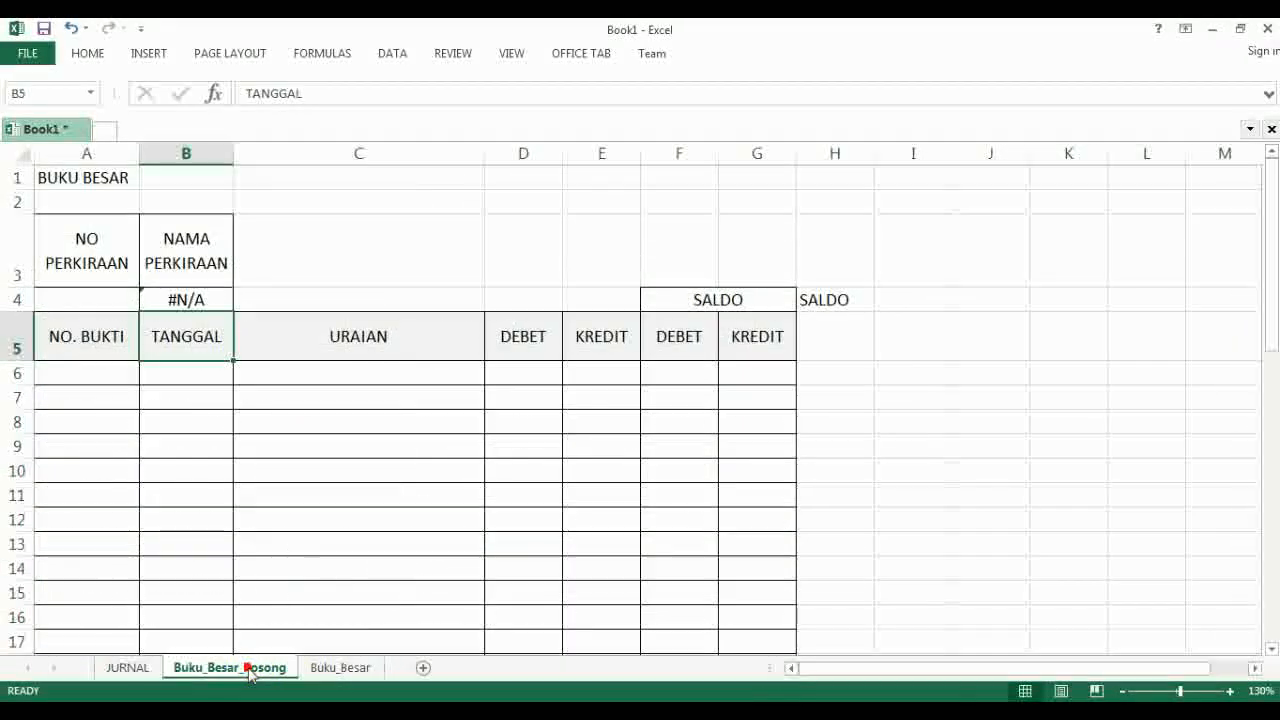
{"action": "left_click", "coordinate": [210, 302]}
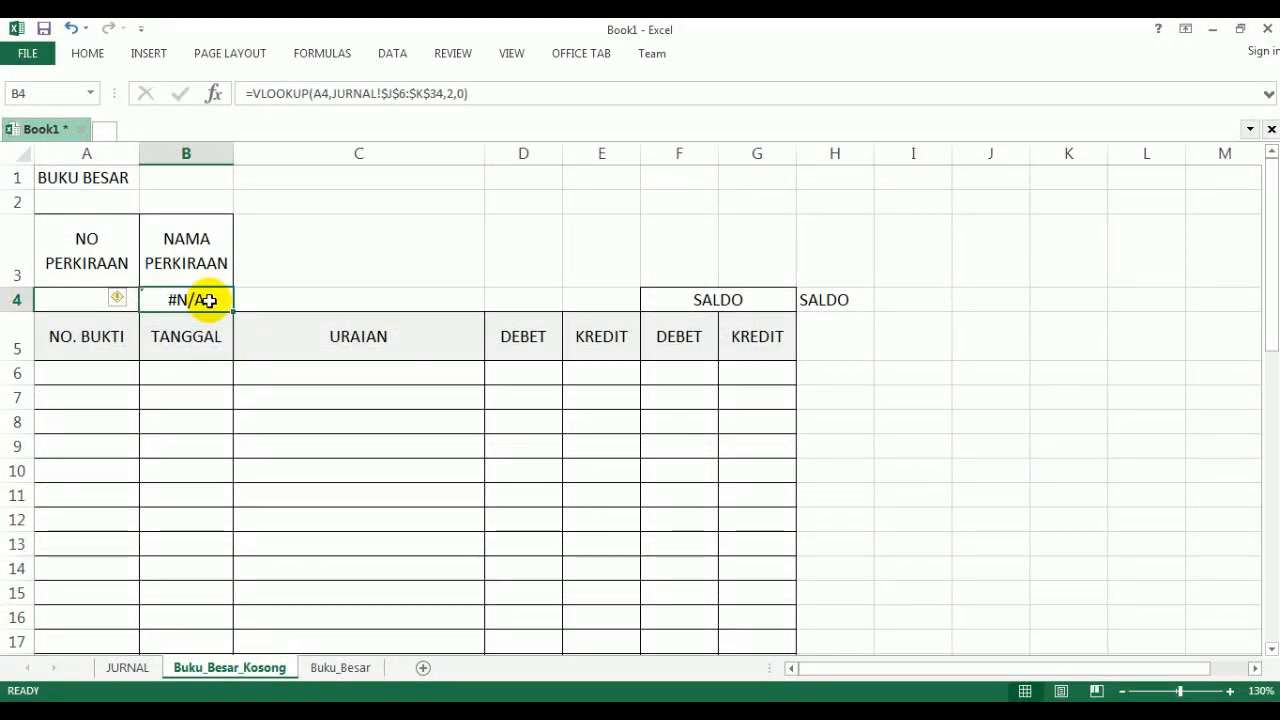
{"action": "key", "text": "F2"}
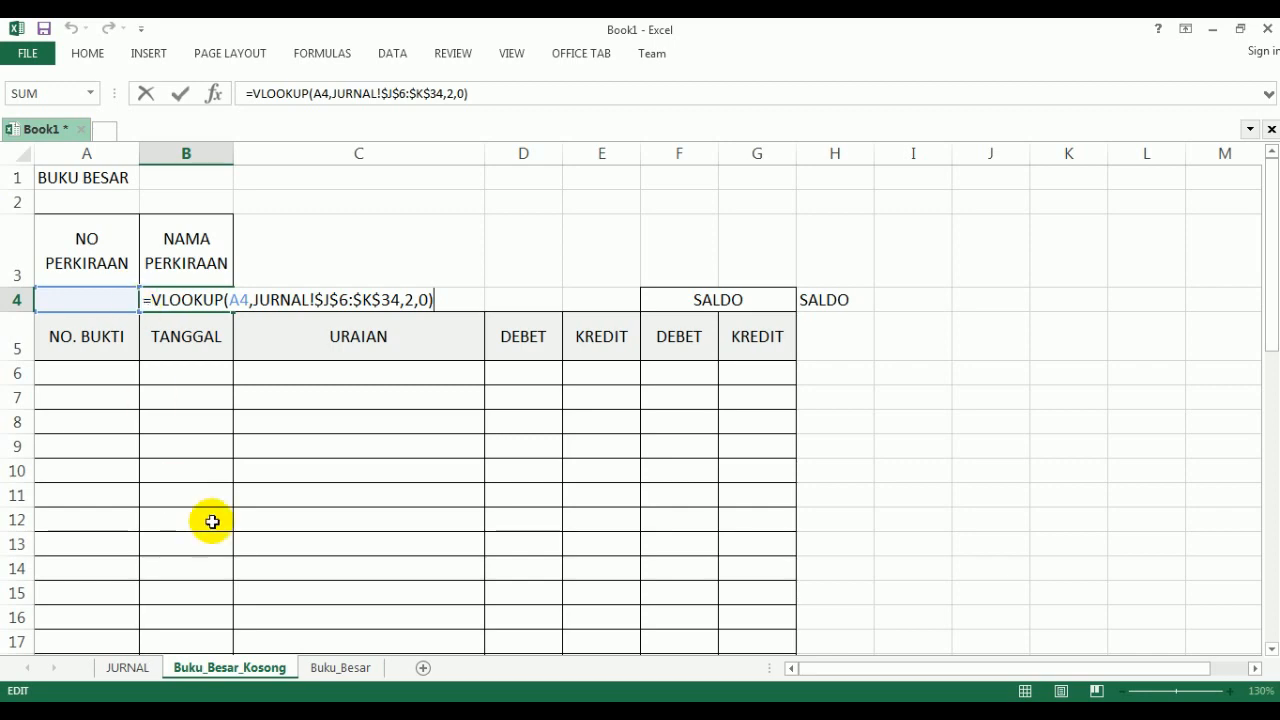
{"action": "key", "text": "Return"}
{"action": "left_click", "coordinate": [130, 667]}
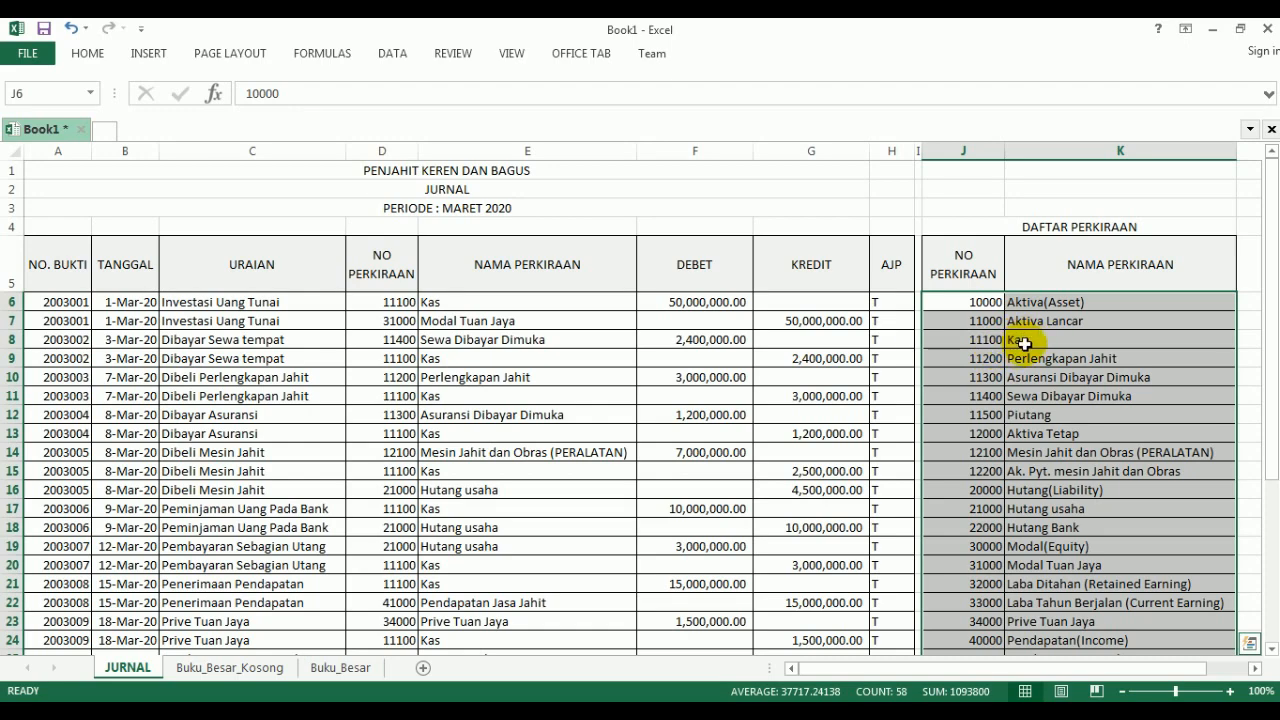
{"action": "left_click", "coordinate": [255, 667]}
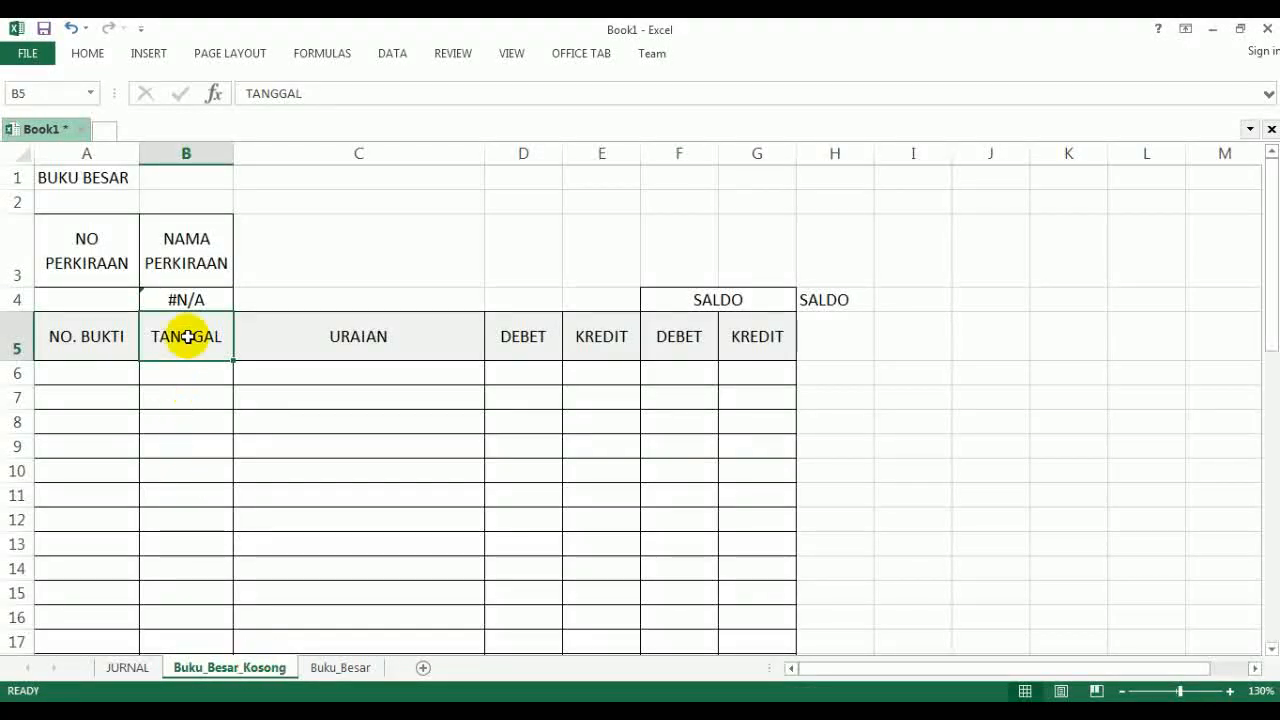
{"action": "left_click", "coordinate": [185, 305]}
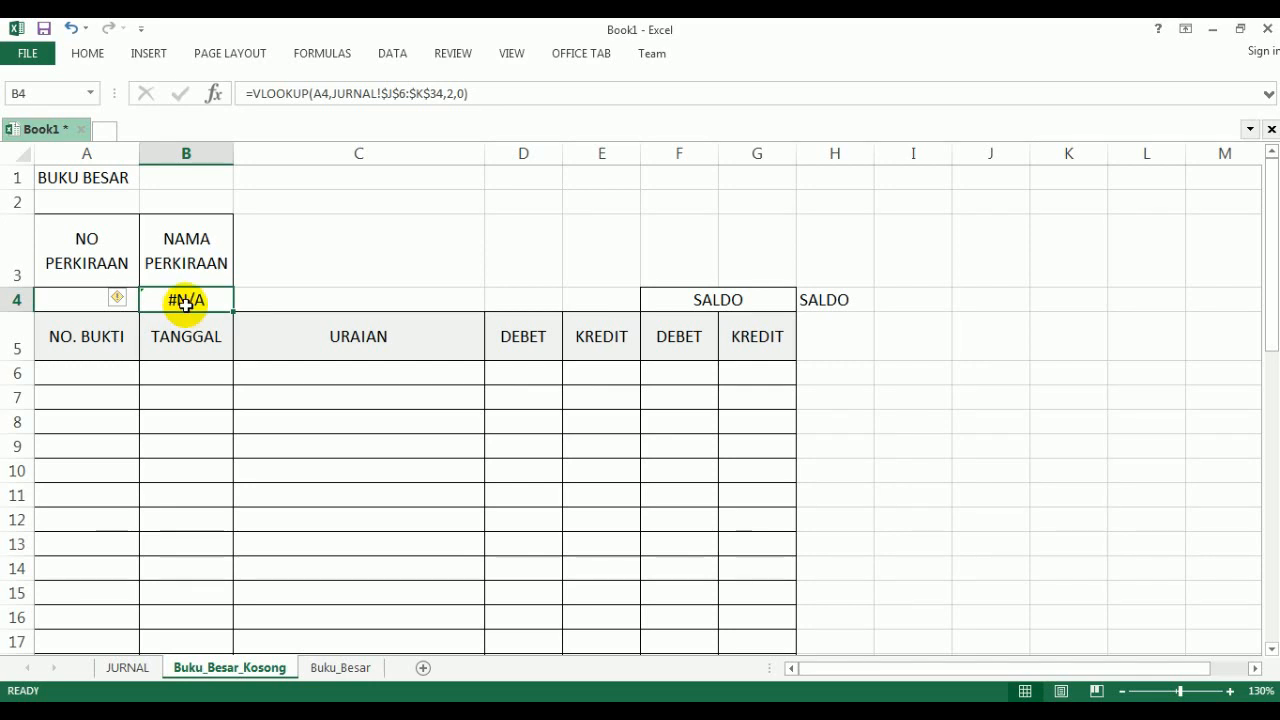
{"action": "double_click", "coordinate": [185, 304]}
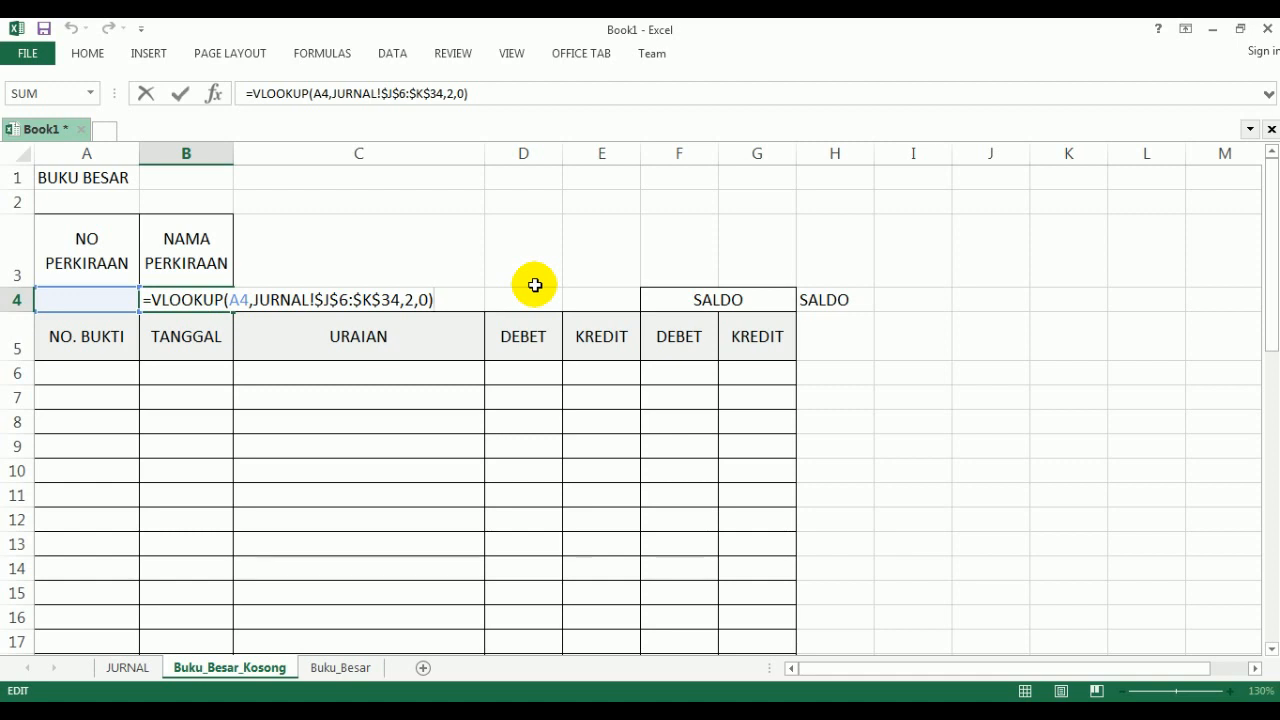
{"action": "key", "text": "Return"}
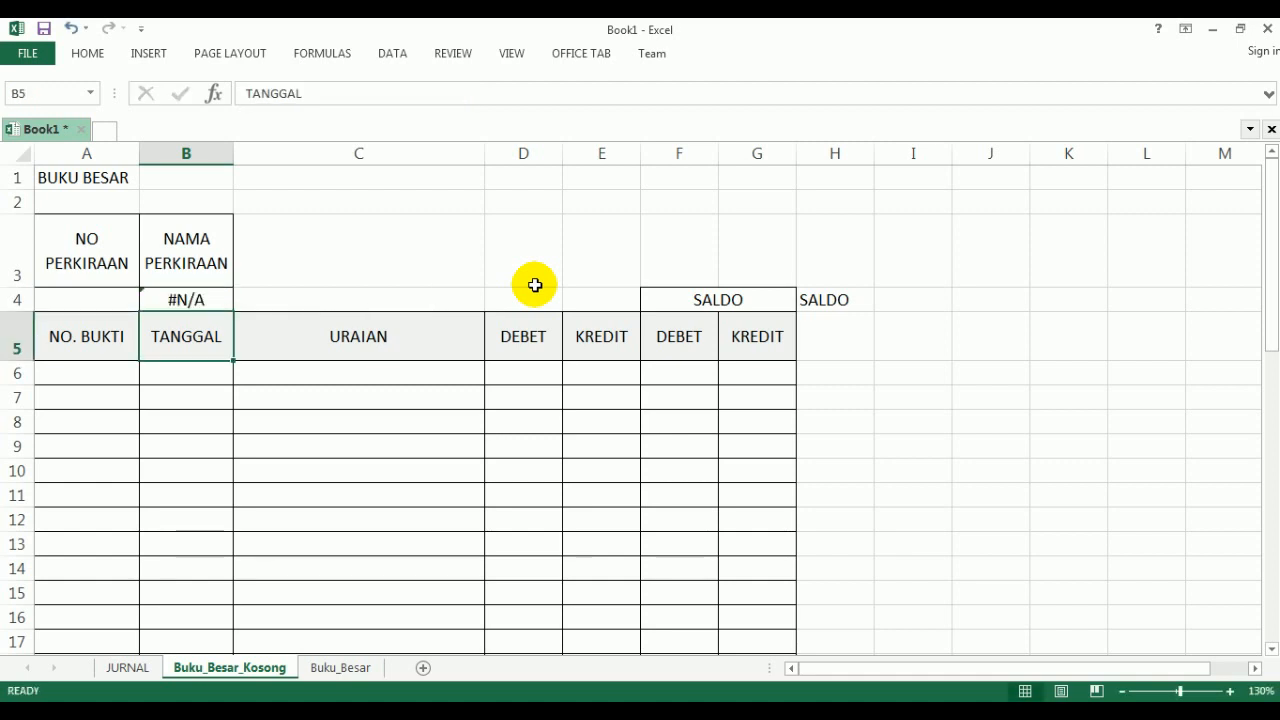
- Test the account name lookup by entering 11100 and then 11200 in A4, and widen column B to fit the account name
{"action": "left_click", "coordinate": [97, 300]}
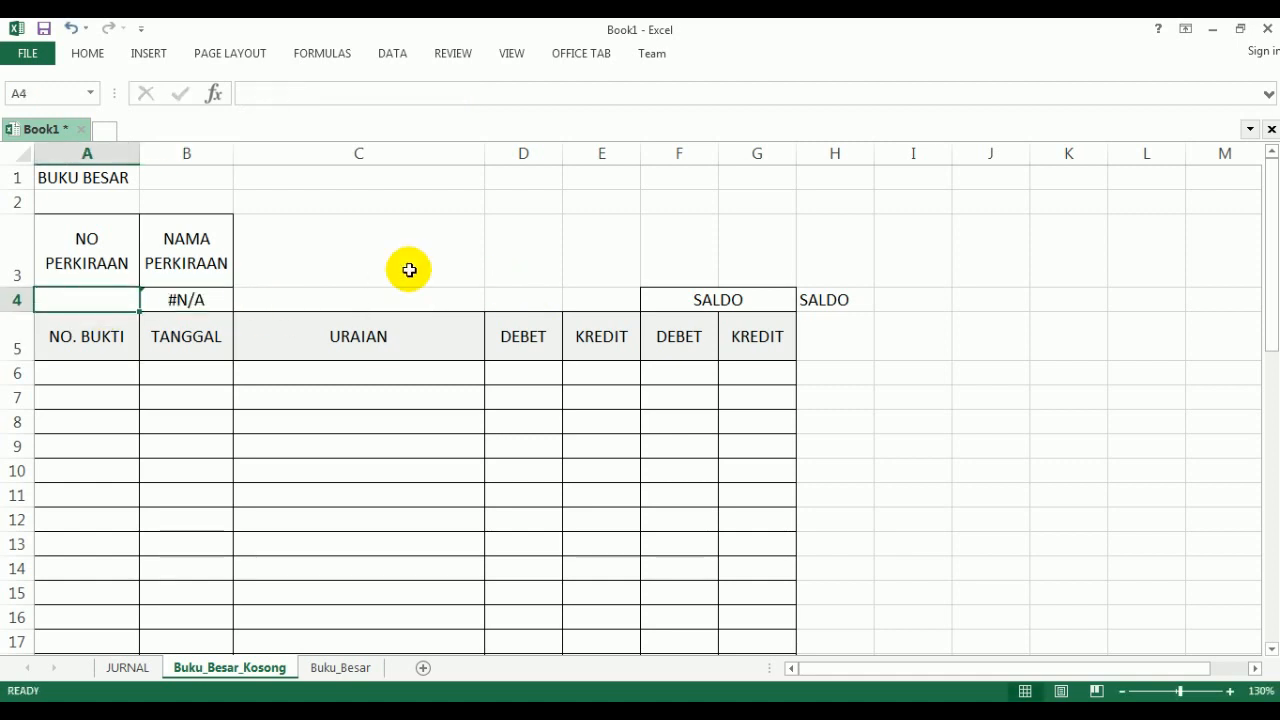
{"action": "type", "text": "11100"}
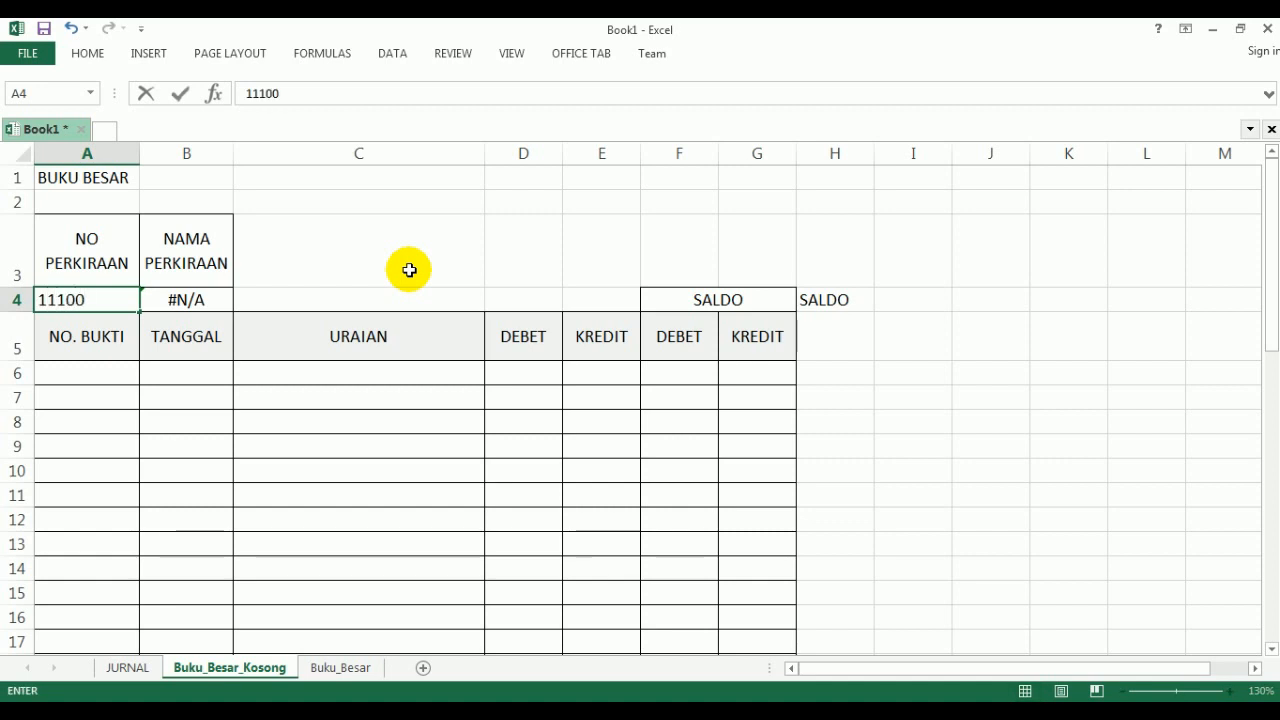
{"action": "key", "text": "Return"}
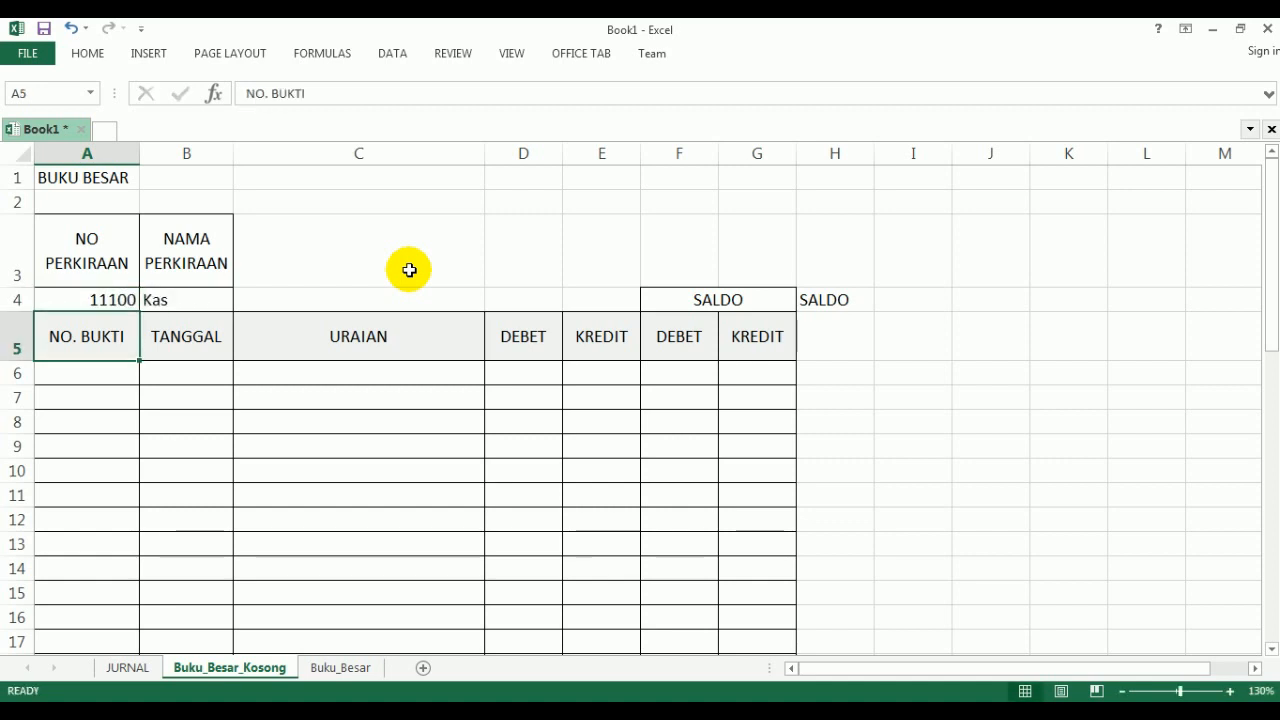
{"action": "key", "text": "Up"}
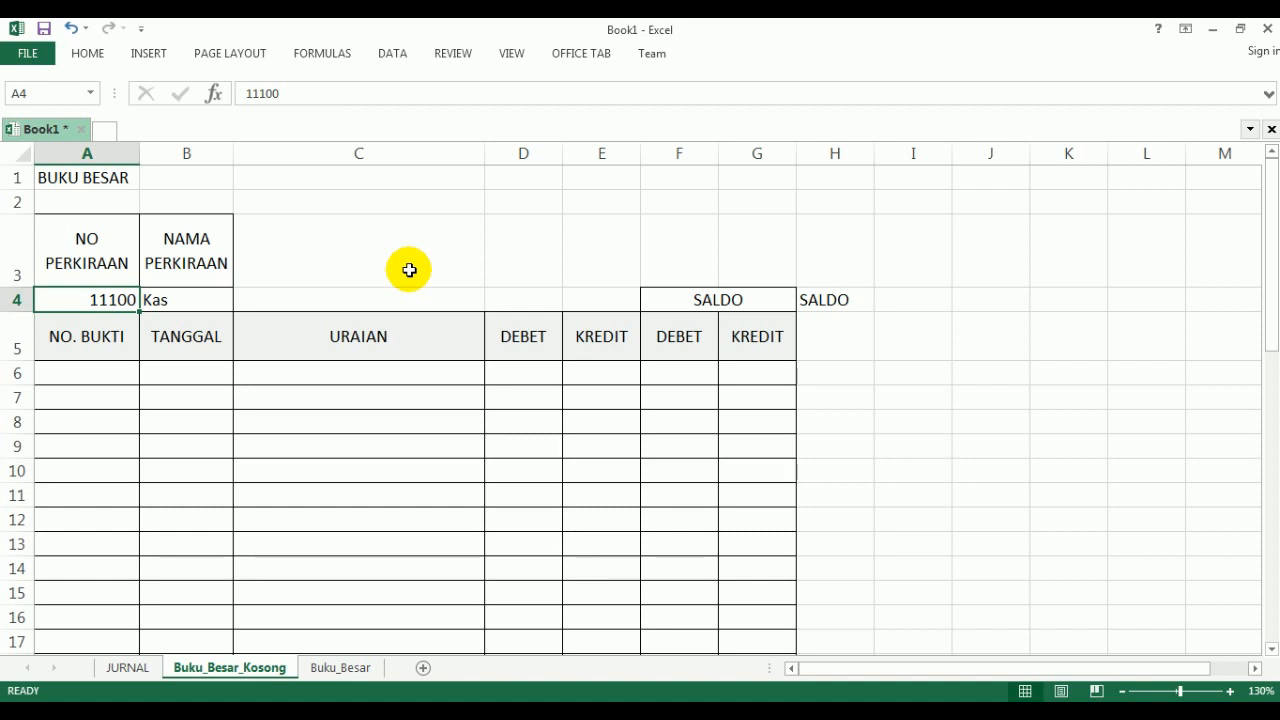
{"action": "type", "text": "1"}
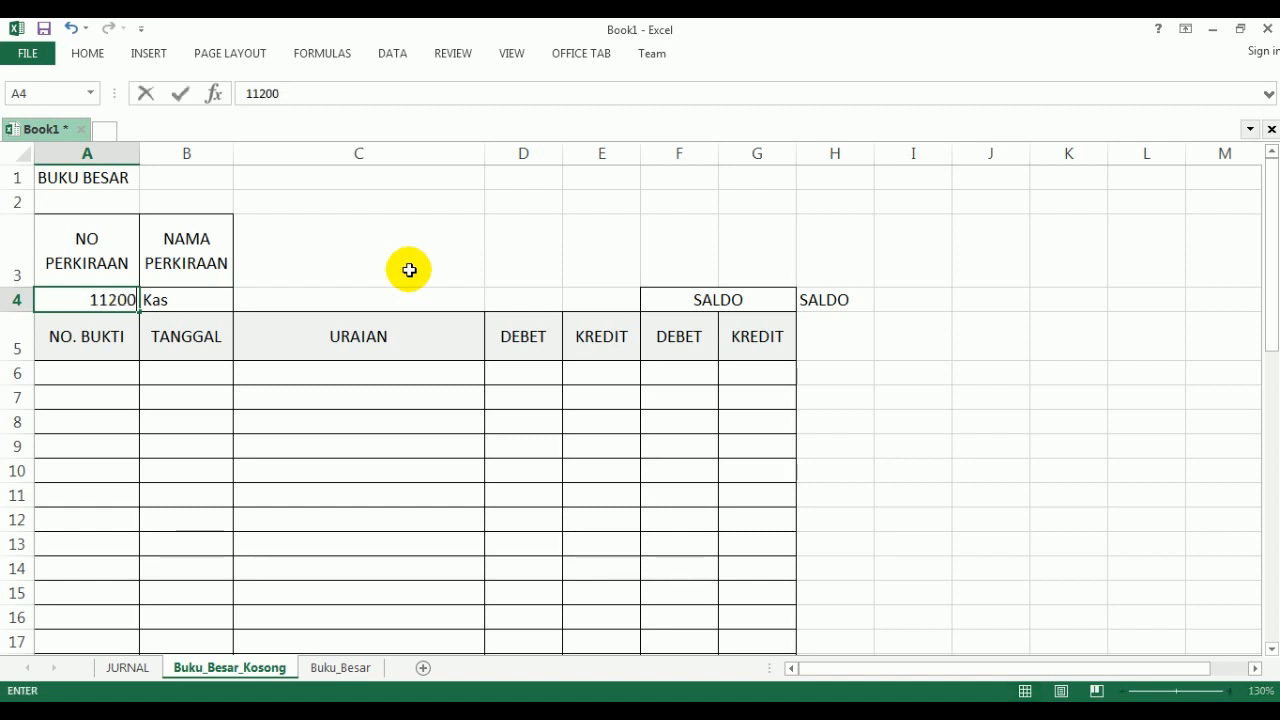
{"action": "key", "text": "Return"}
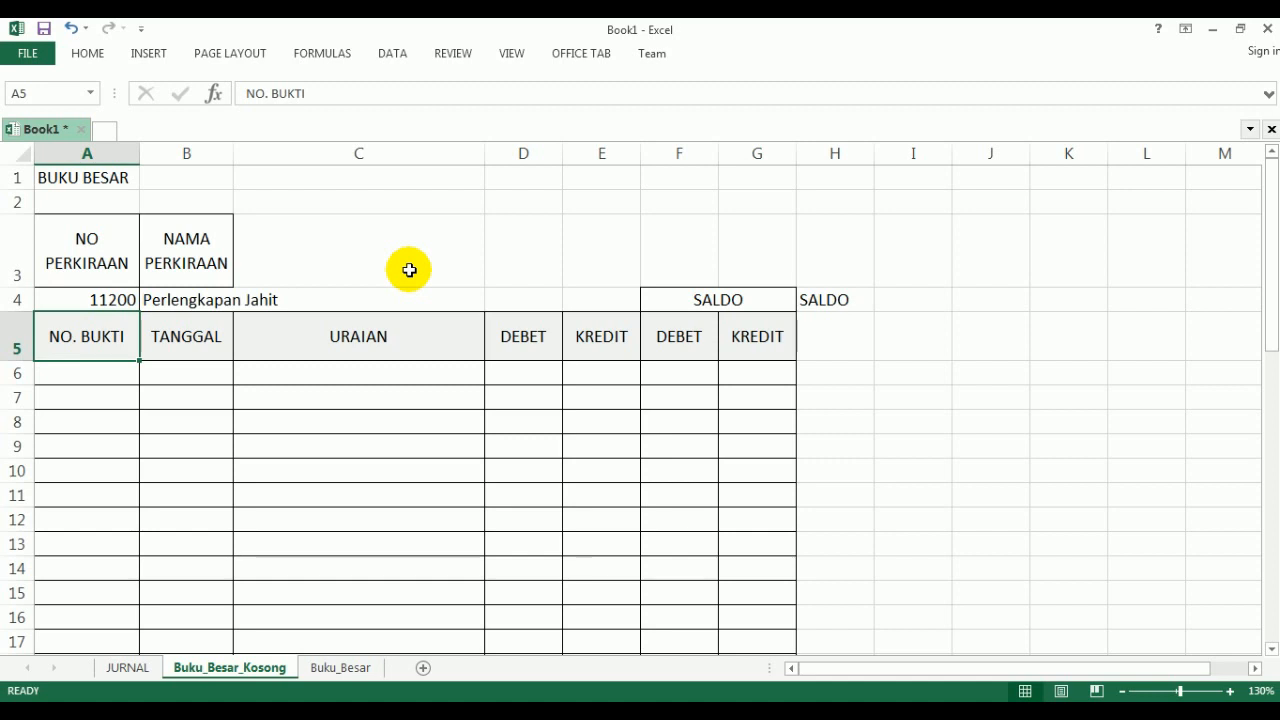
{"action": "left_click_drag", "start_coordinate": [234, 154], "coordinate": [294, 152]}
- Check the account number in A4 against the VLOOKUP formula in B4
{"action": "left_click", "coordinate": [98, 299]}
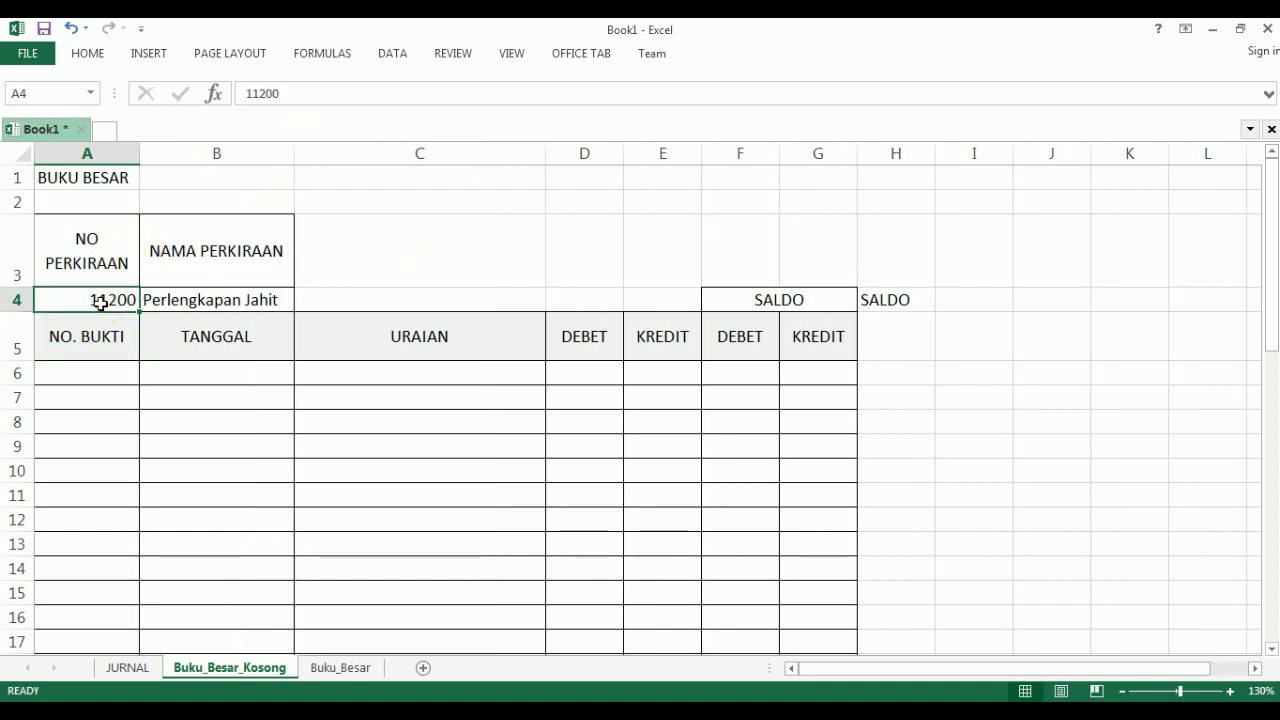
{"action": "left_click", "coordinate": [173, 300]}
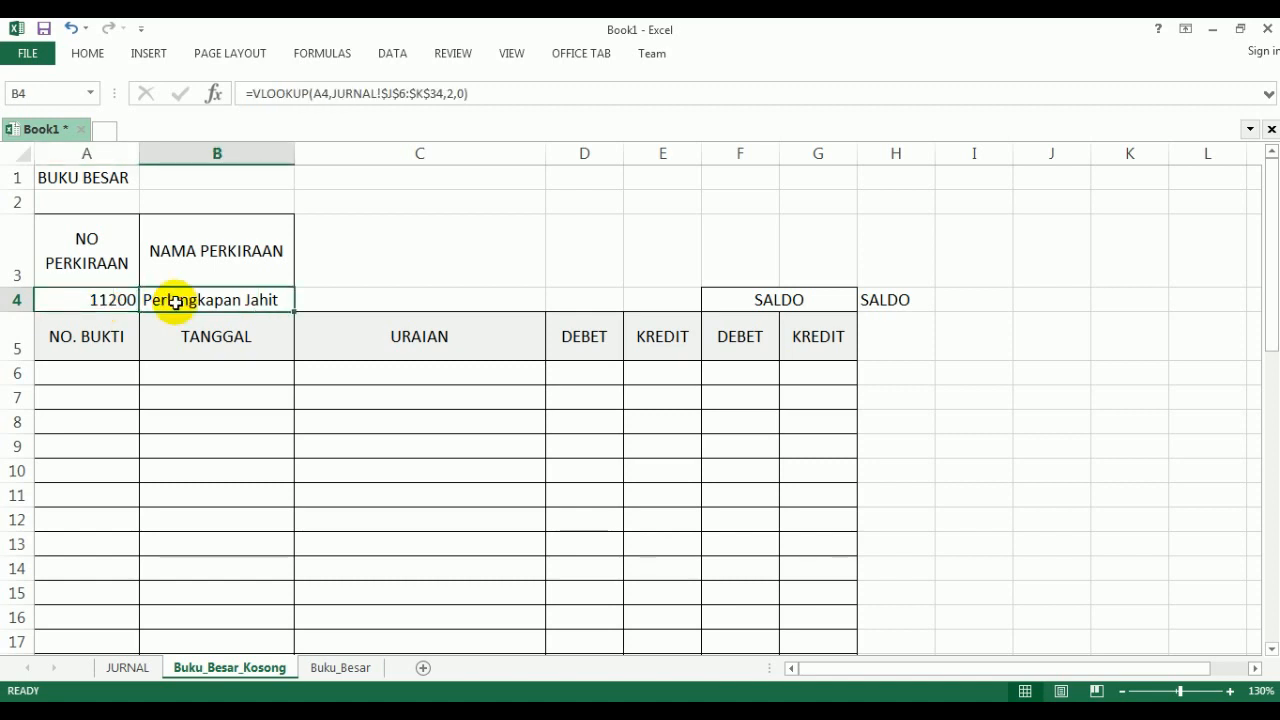
{"action": "double_click", "coordinate": [175, 301]}
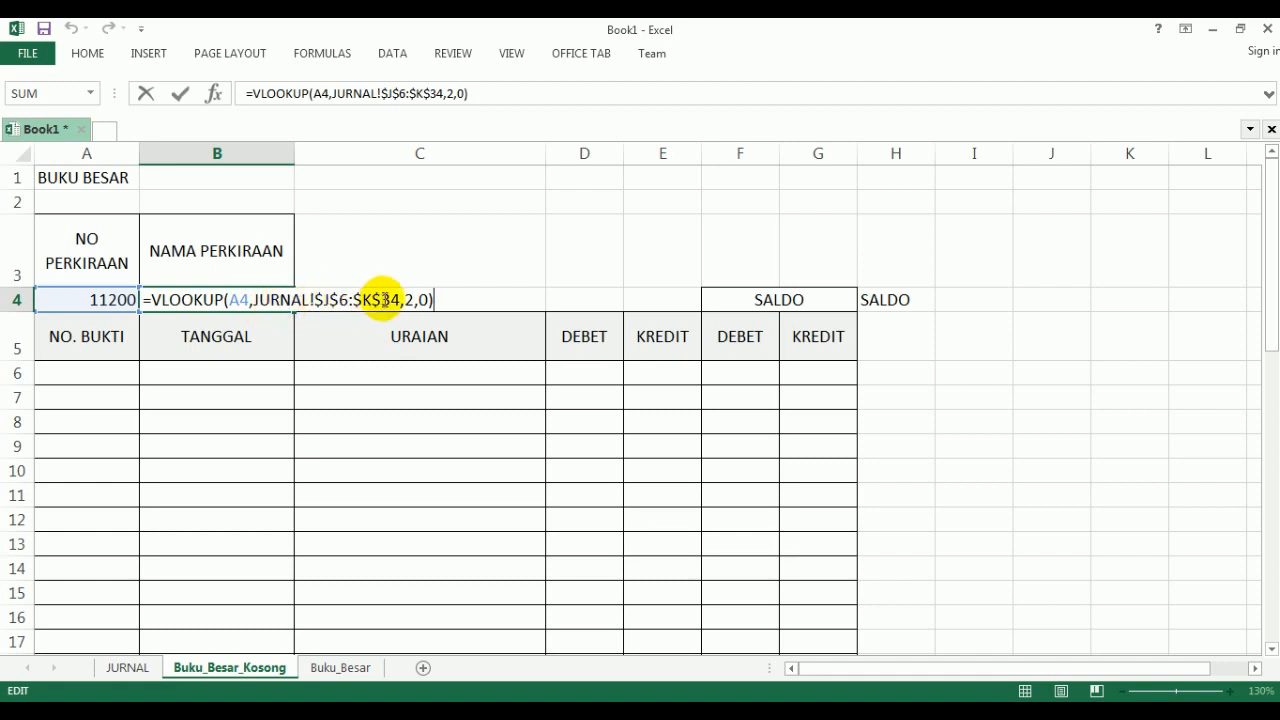
{"action": "key", "text": "Return"}
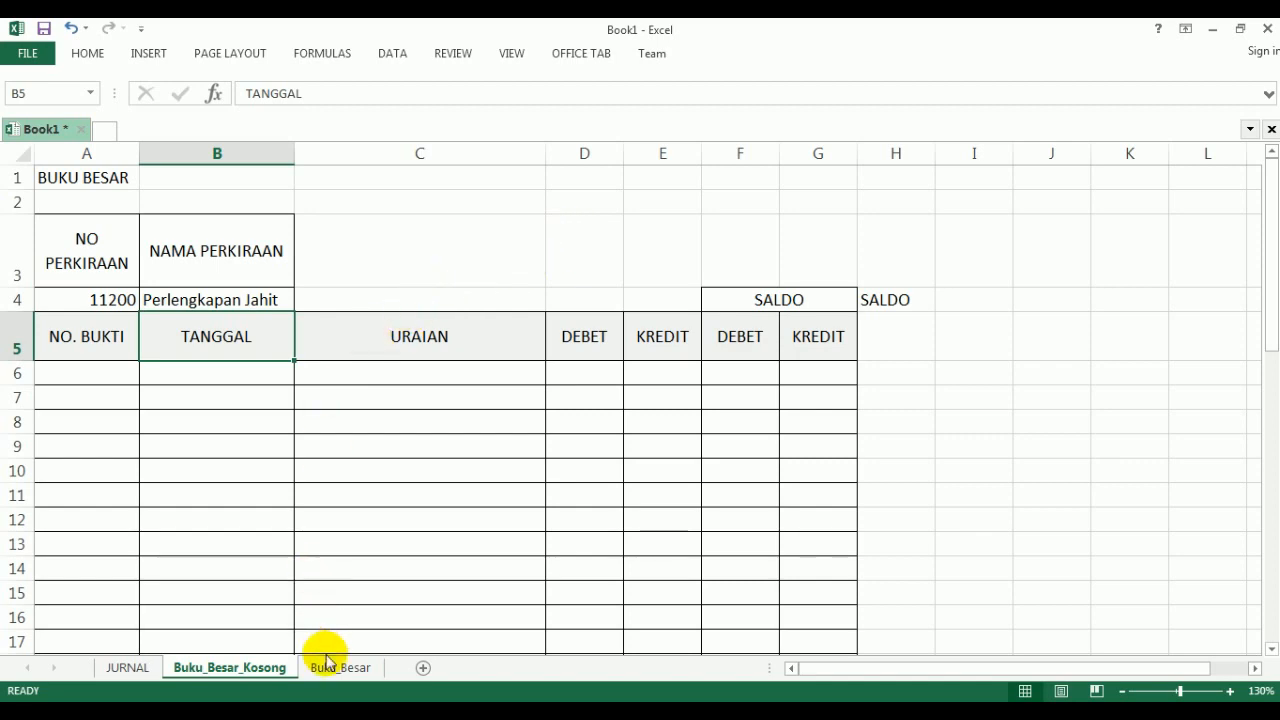
- Consult the PDF's formula list for the first SALDO value and enter 0 in H5
{"action": "key", "text": "alt+Tab"}
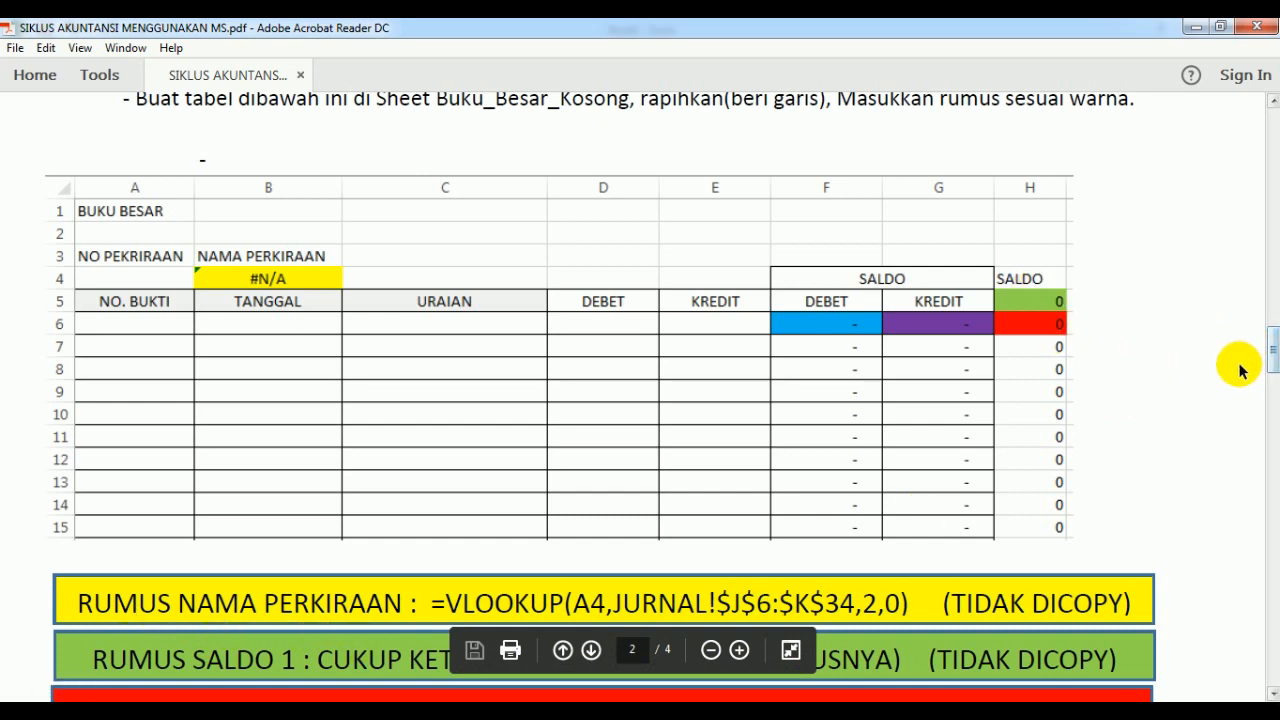
{"action": "scroll", "coordinate": [1238, 370], "scroll_direction": "down", "scroll_amount": 2}
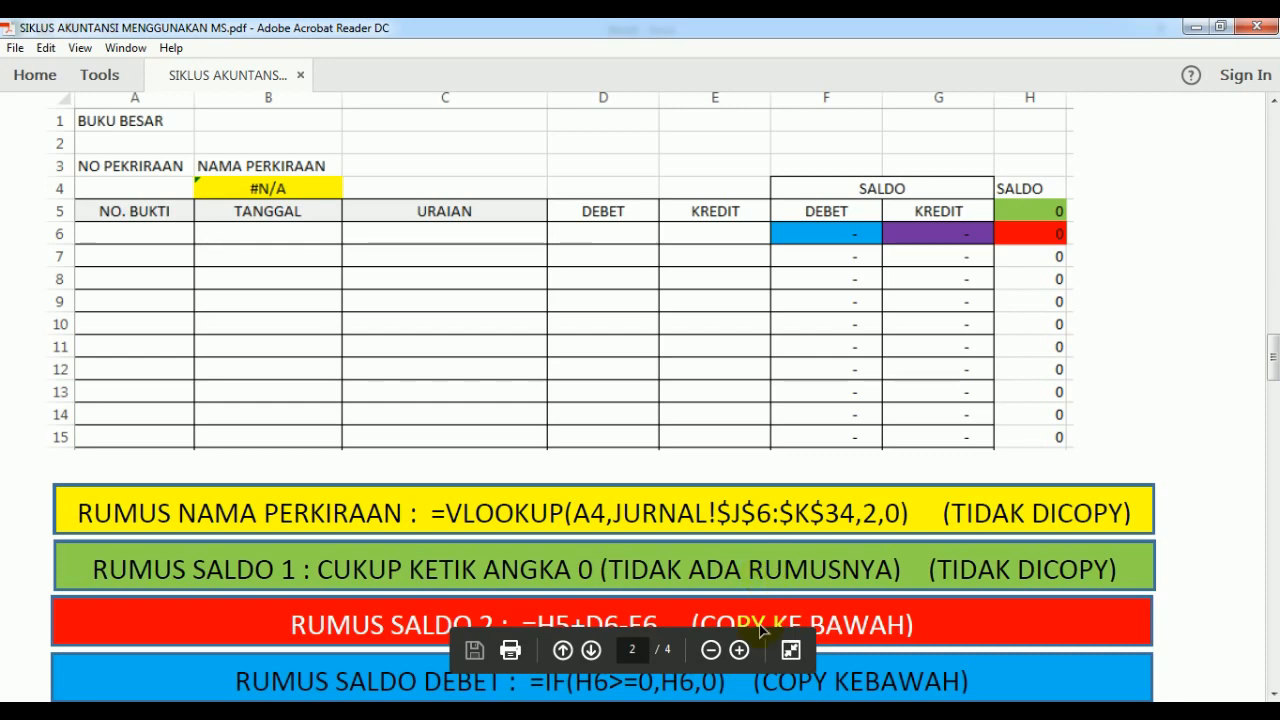
{"action": "key", "text": "alt+Tab"}
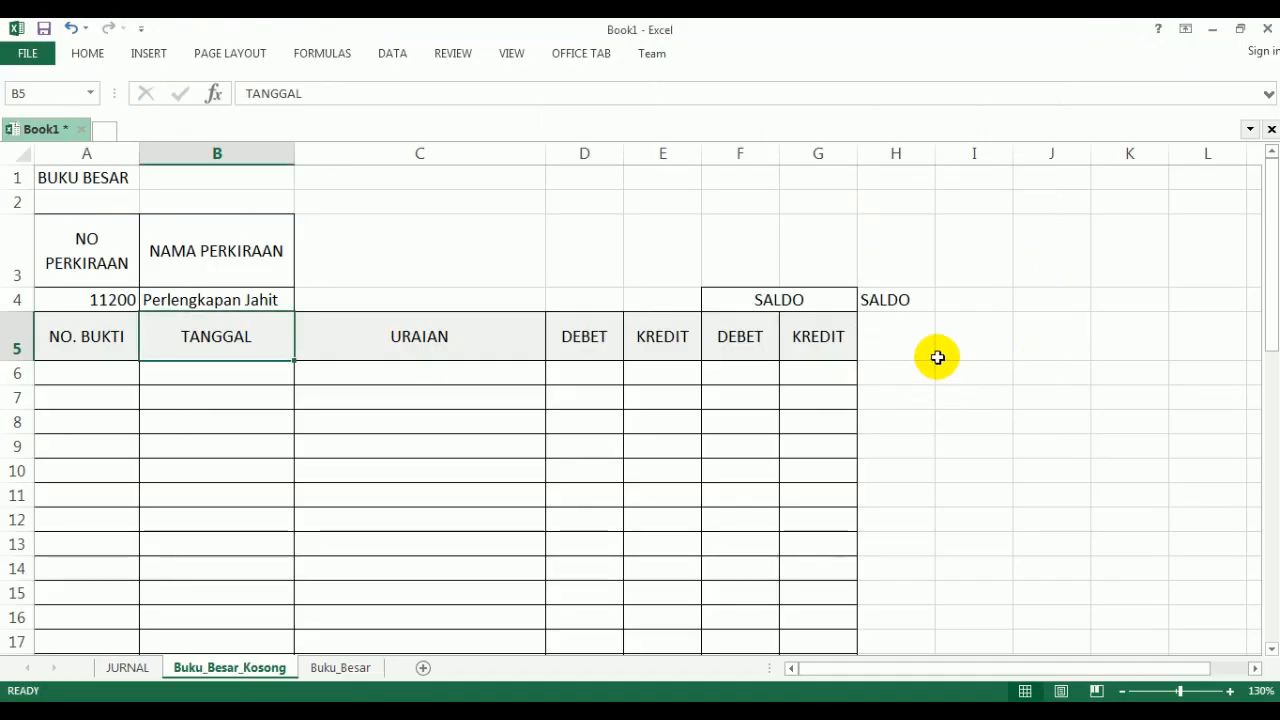
{"action": "left_click", "coordinate": [920, 343]}
{"action": "type", "text": "0"}
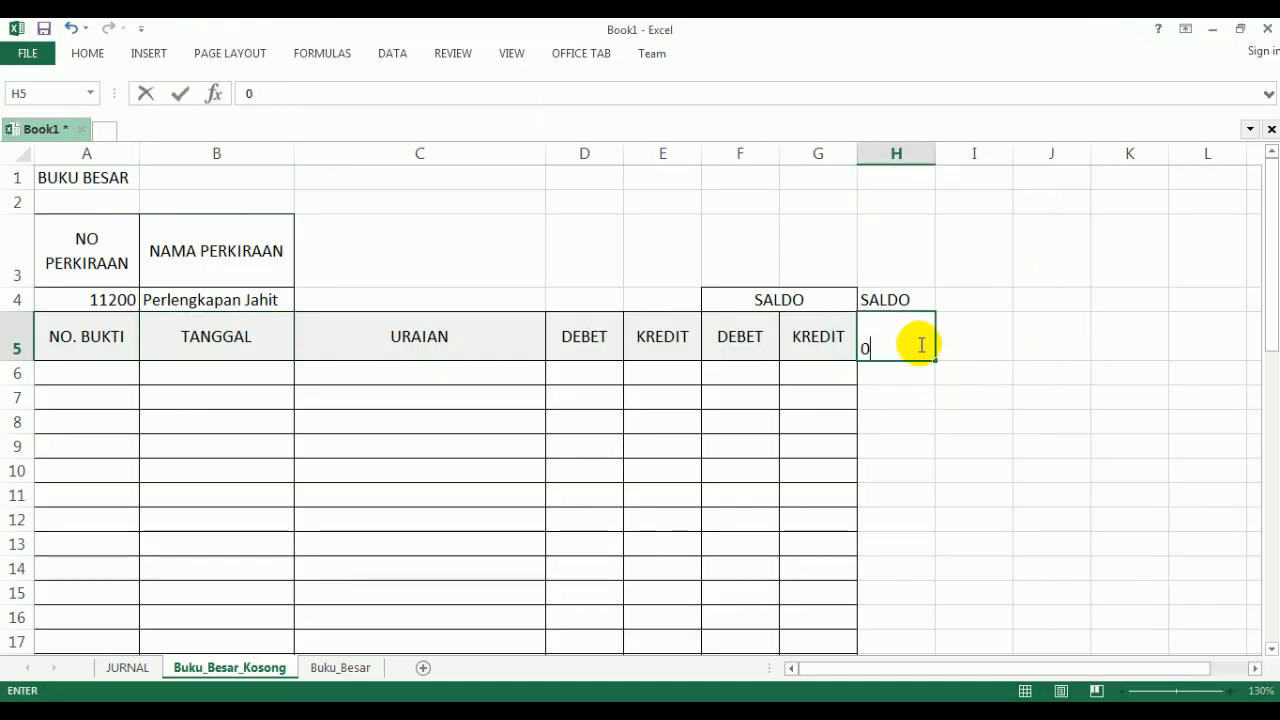
{"action": "key", "text": "Return"}
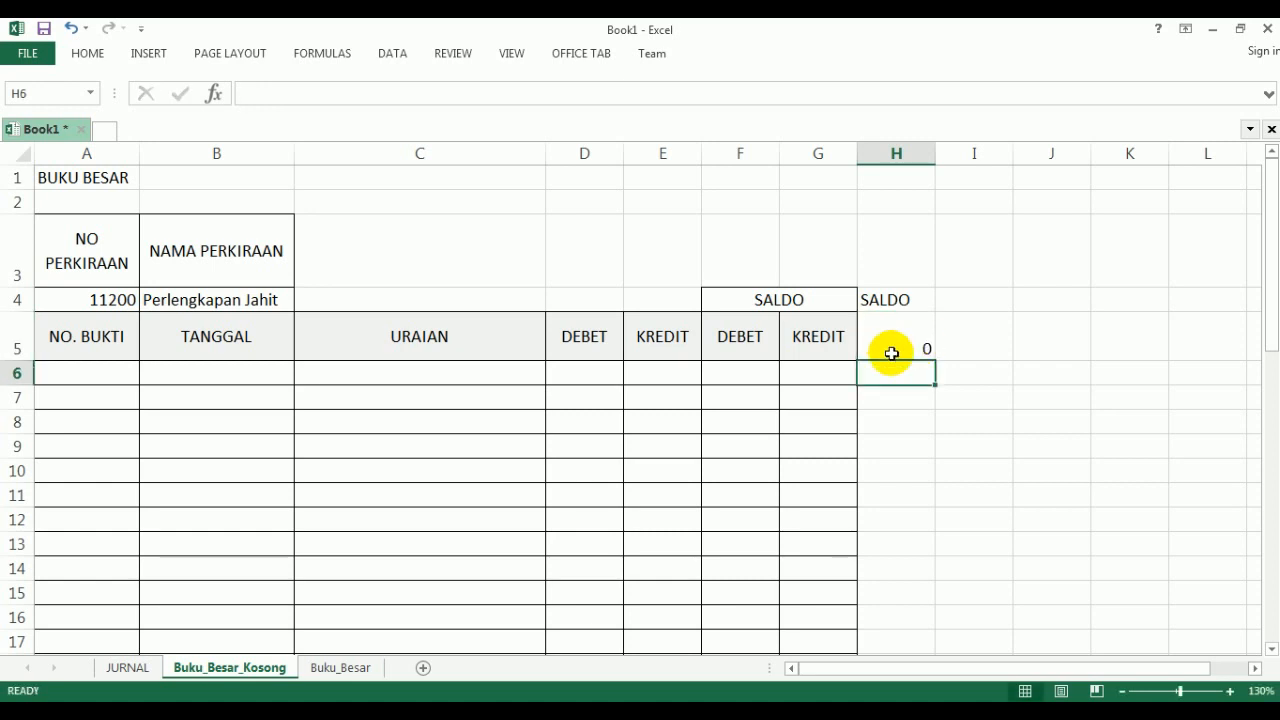
- Look up the RUMUS SALDO 2 formula in the PDF and enter =H5+D6-E6 in H6
{"action": "left_click", "coordinate": [456, 711]}
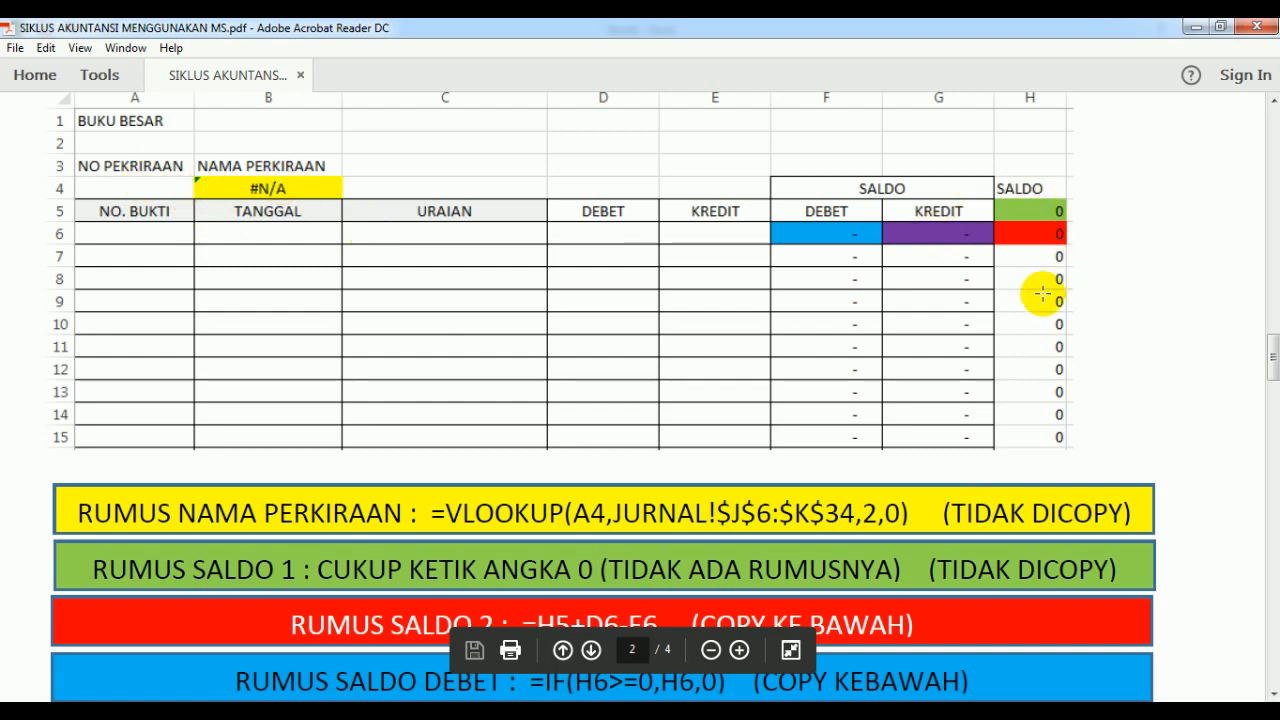
{"action": "scroll", "coordinate": [845, 348], "scroll_direction": "down", "scroll_amount": 1}
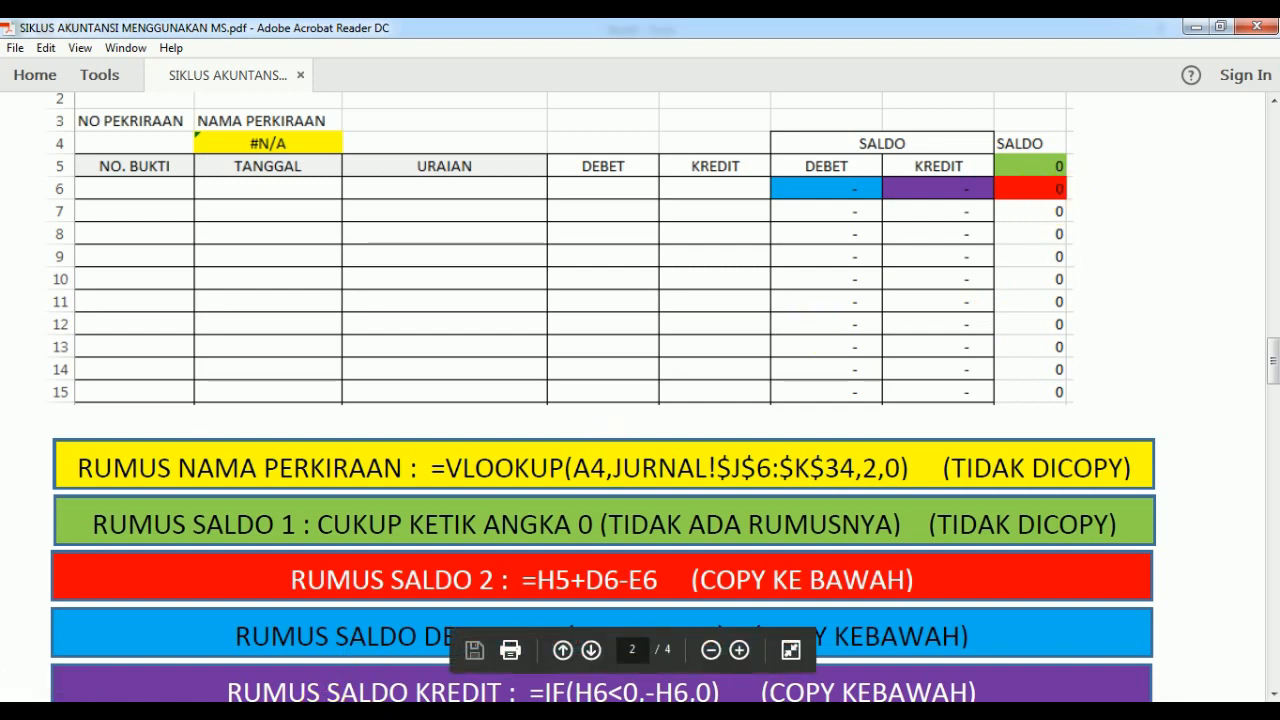
{"action": "left_click", "coordinate": [433, 712]}
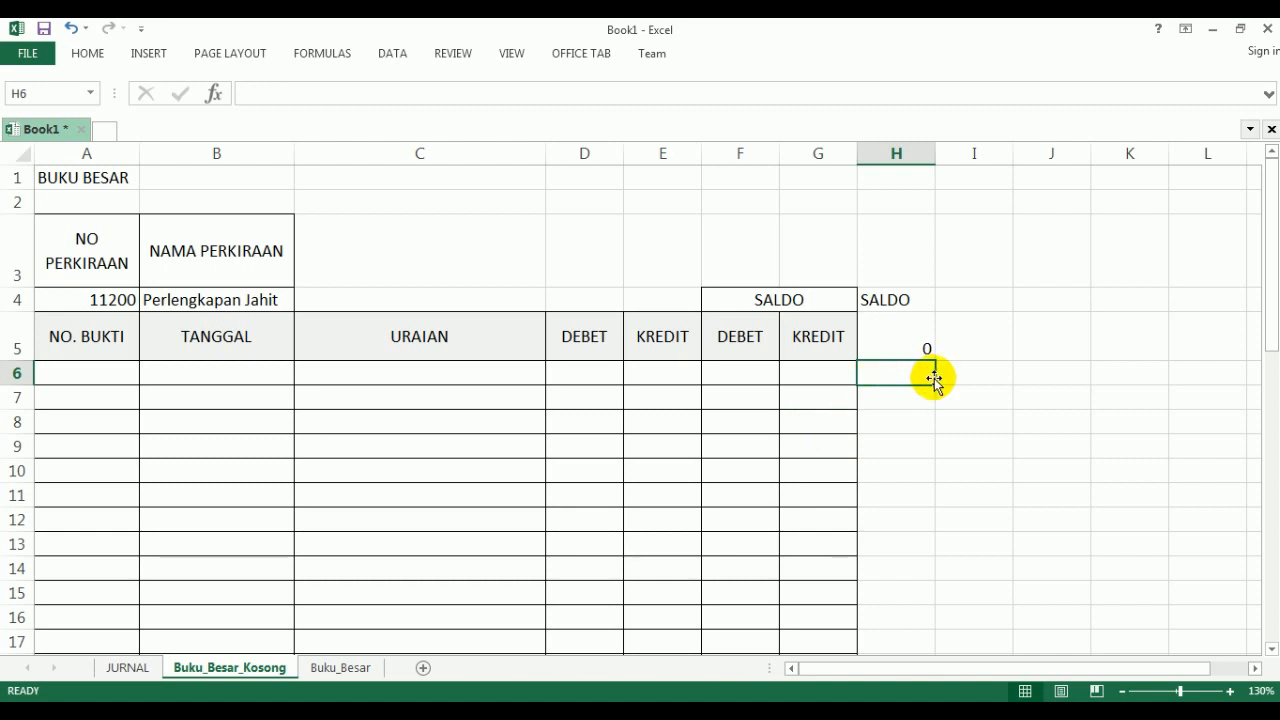
{"action": "type", "text": "="}
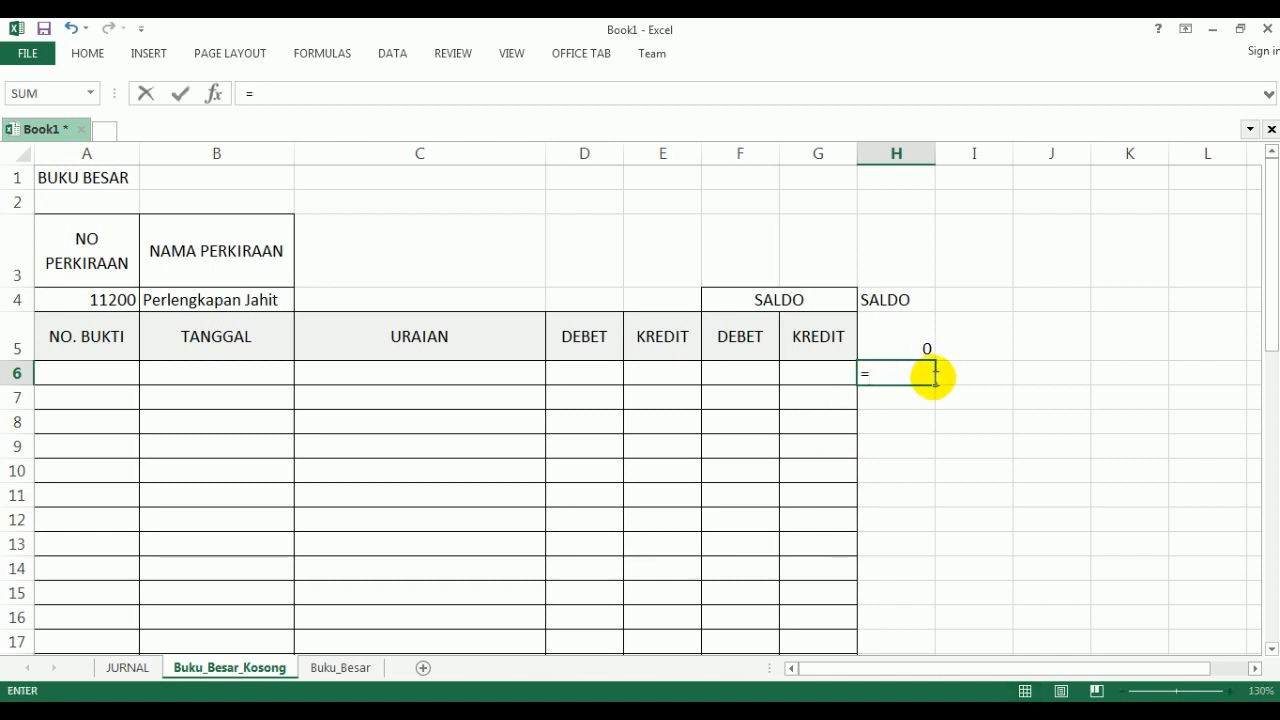
{"action": "left_click", "coordinate": [890, 336]}
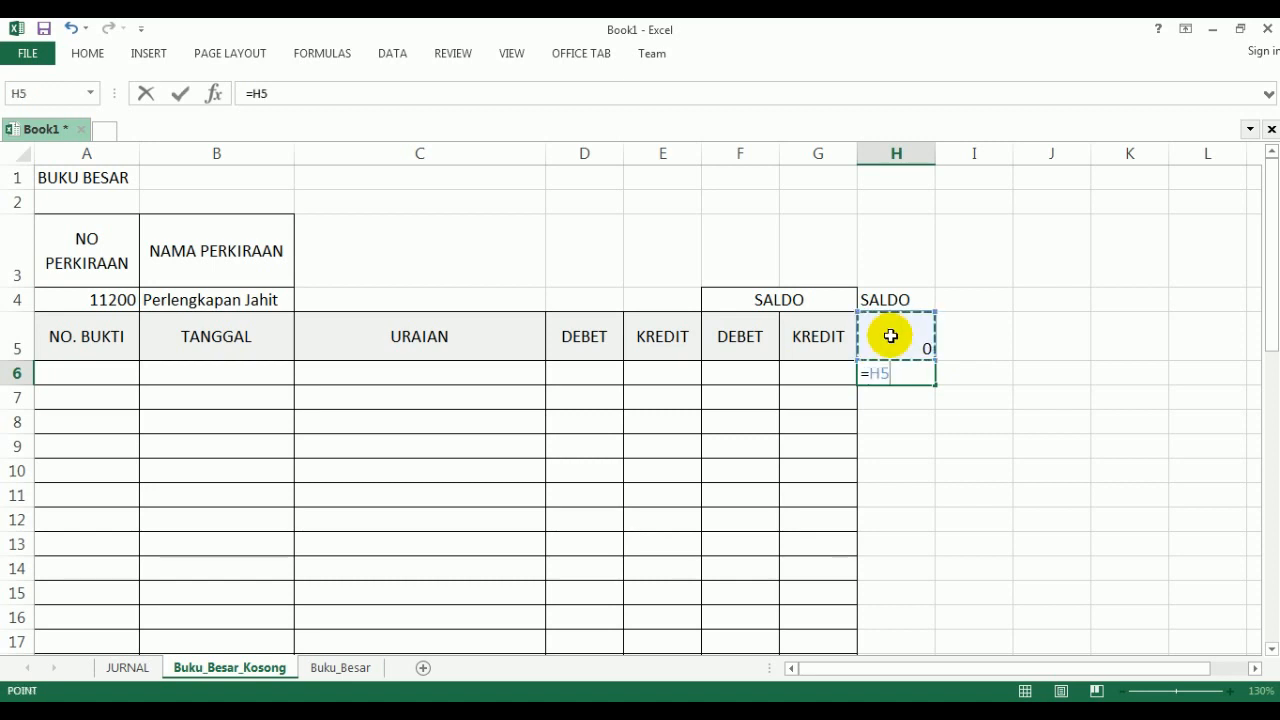
{"action": "type", "text": "+"}
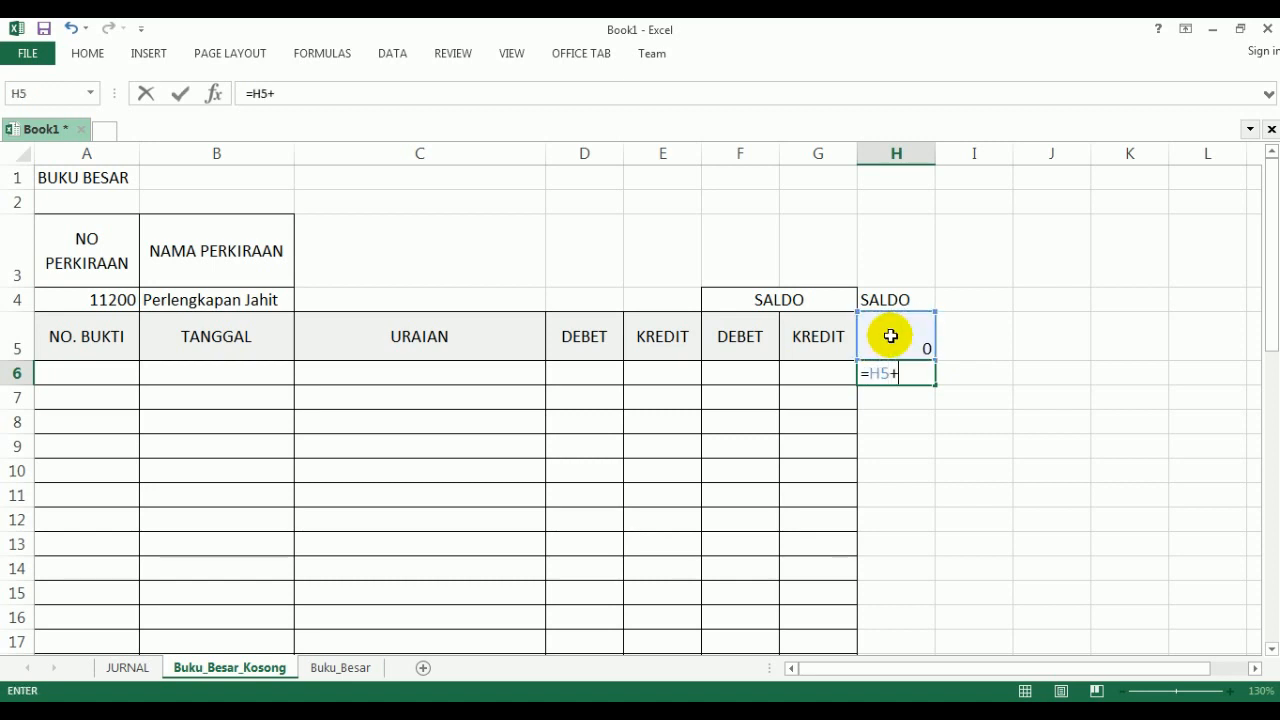
{"action": "left_click", "coordinate": [572, 374]}
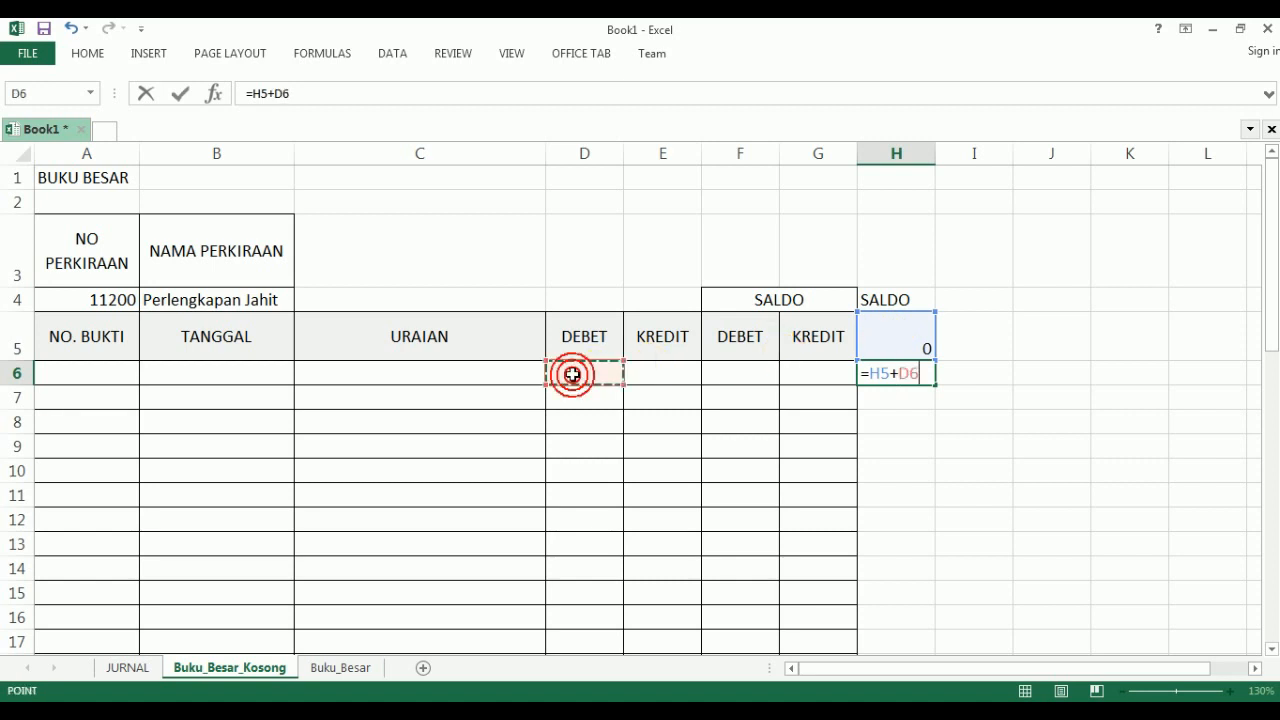
{"action": "type", "text": "-"}
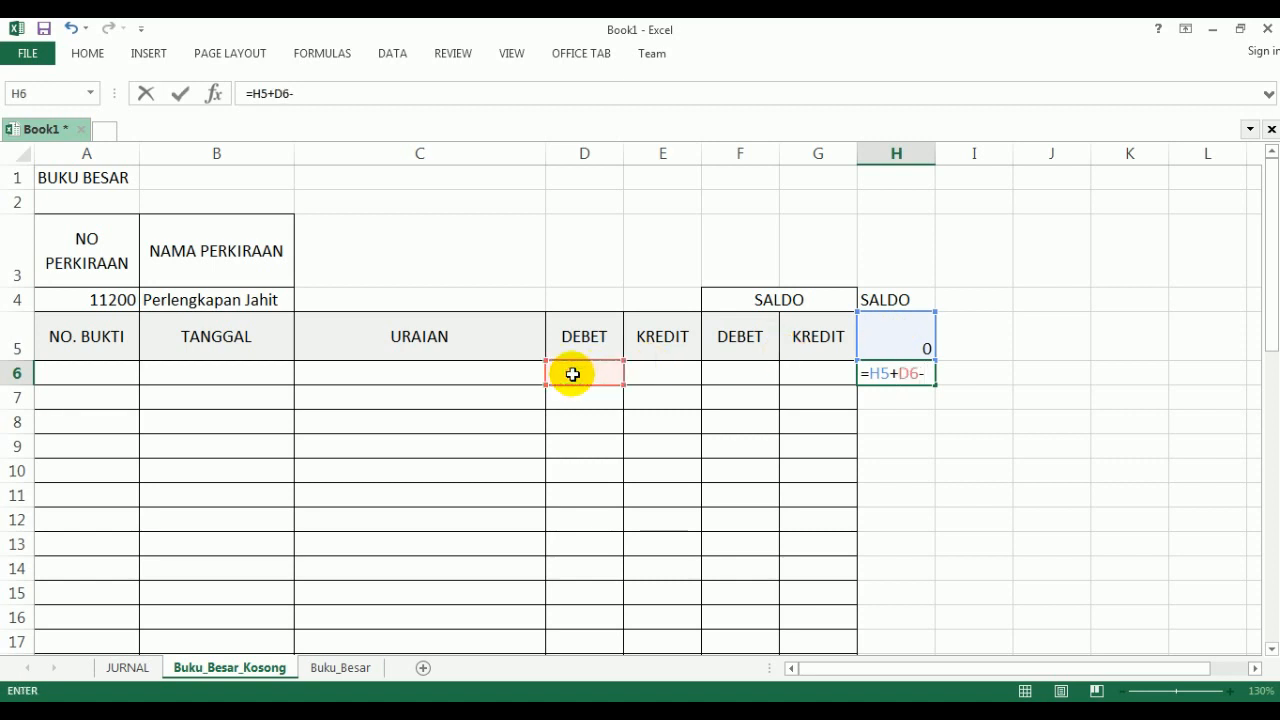
{"action": "left_click", "coordinate": [660, 370]}
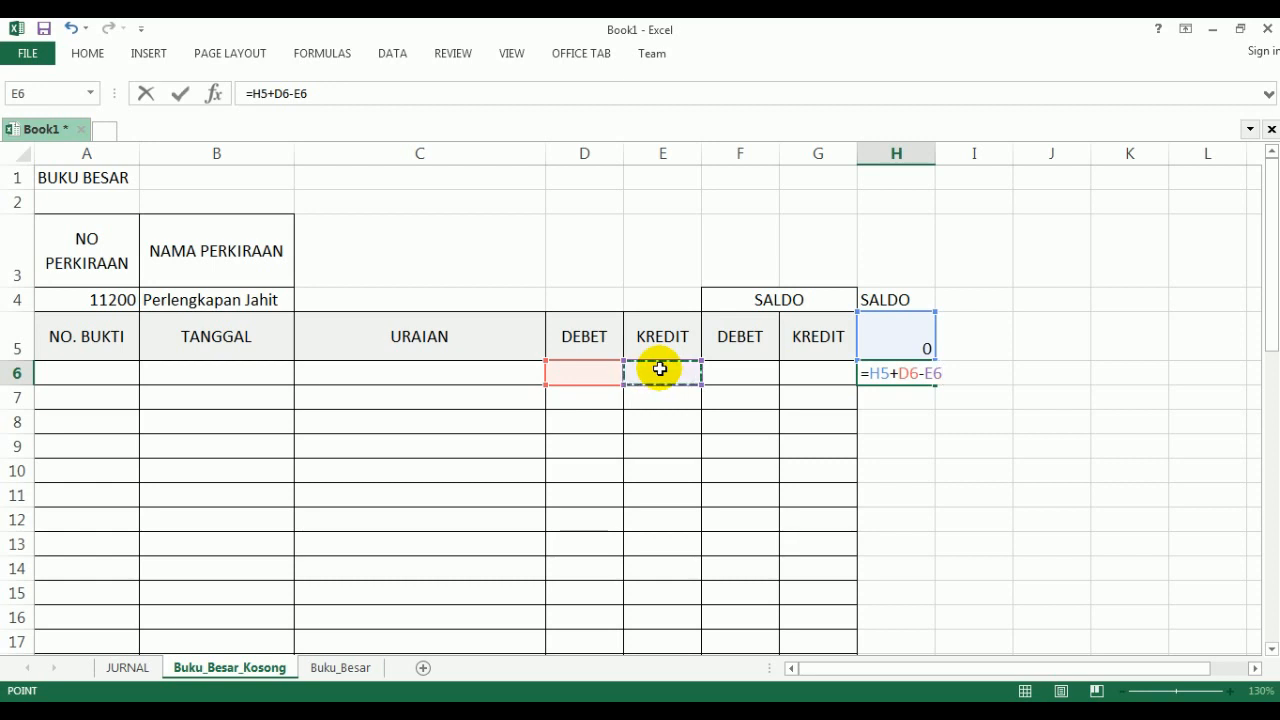
{"action": "key", "text": "Return"}
- Copy the H6 balance formula down the SALDO column so it fills 45 rows, H6 to H50
{"action": "left_click", "coordinate": [895, 371]}
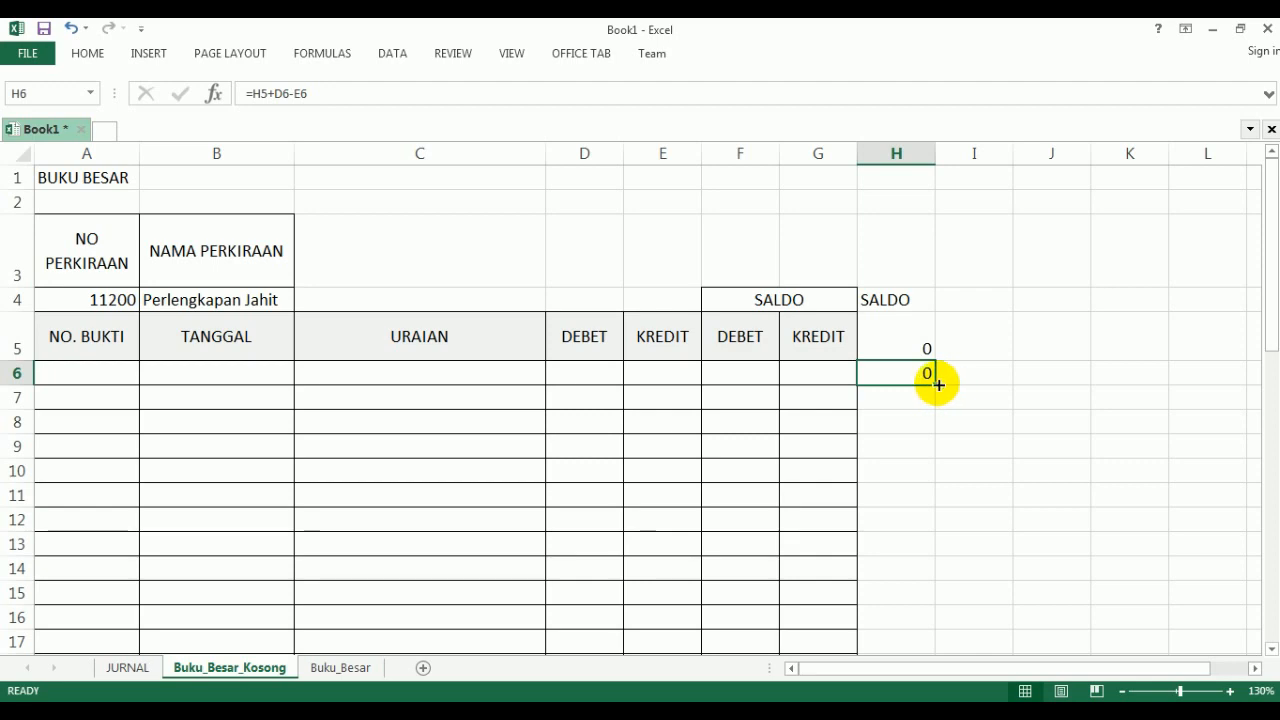
{"action": "left_click_drag", "start_coordinate": [938, 384], "coordinate": [899, 598]}
{"action": "scroll", "coordinate": [899, 596], "scroll_direction": "up", "scroll_amount": 11}
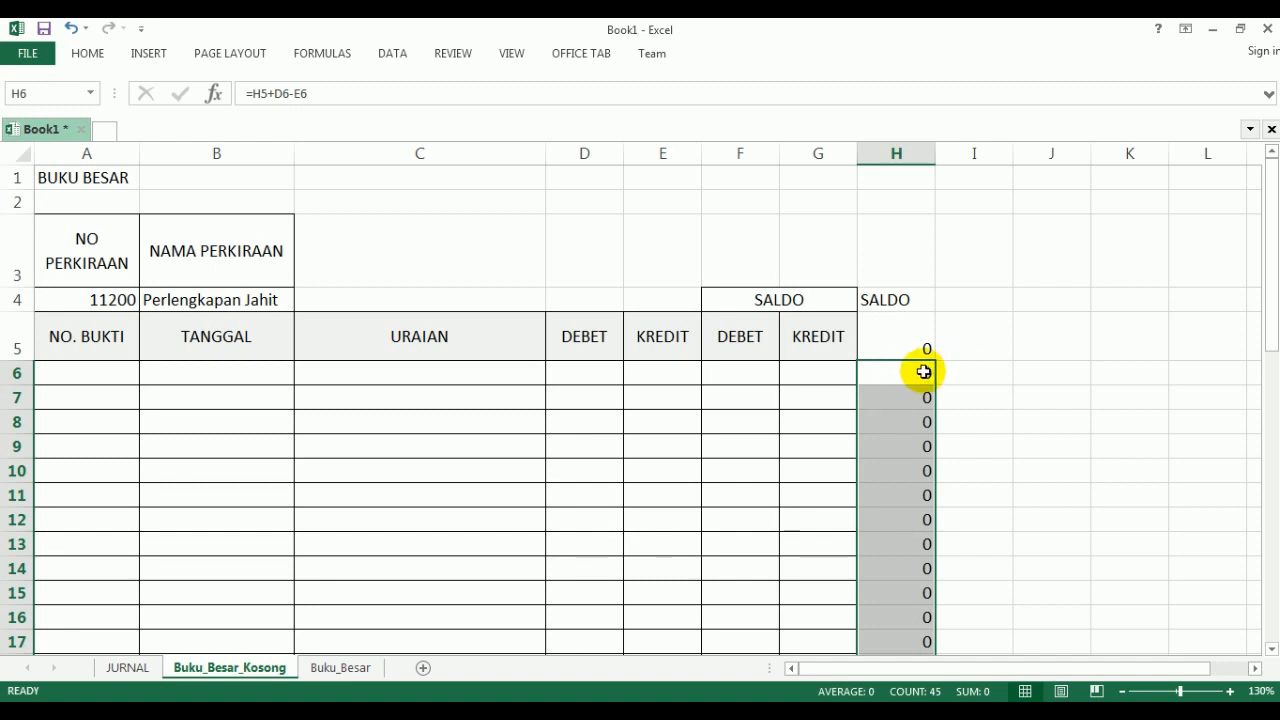
{"action": "left_click", "coordinate": [922, 372]}
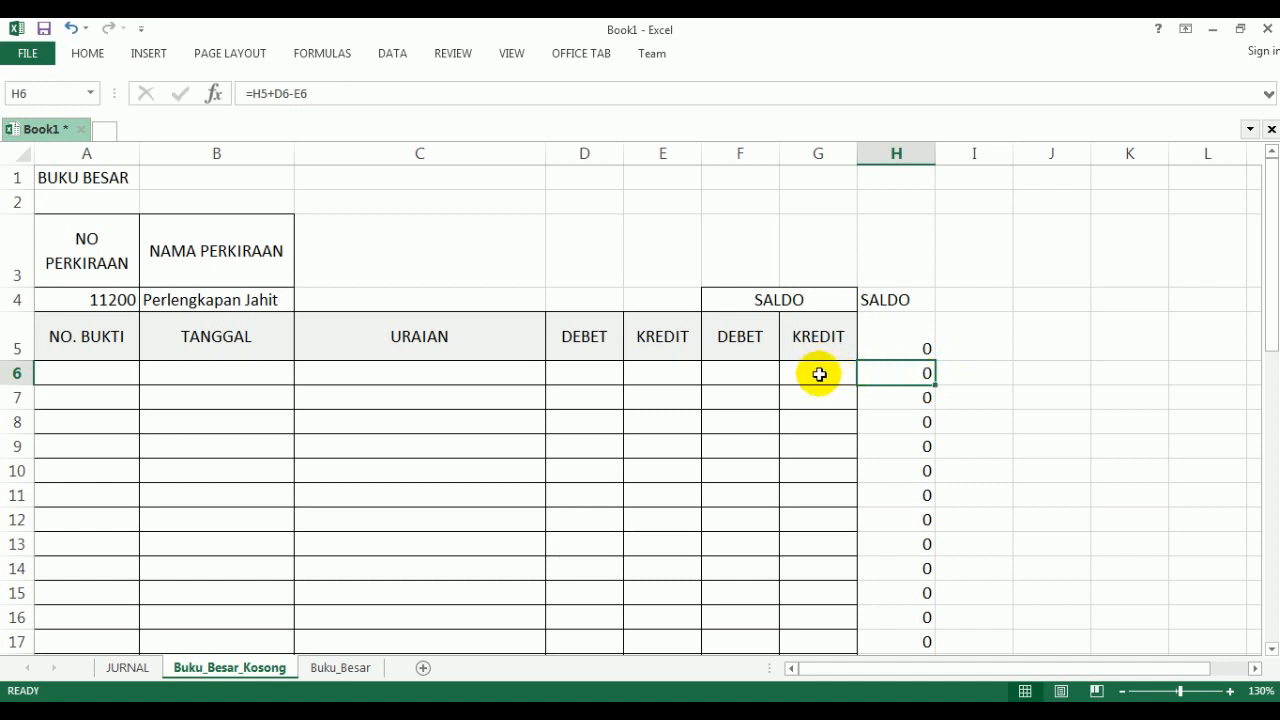
- Look up the RUMUS SALDO DEBET formula in the PDF and enter =IF(H6>0,H6,0) in F6
{"action": "left_click", "coordinate": [753, 374]}
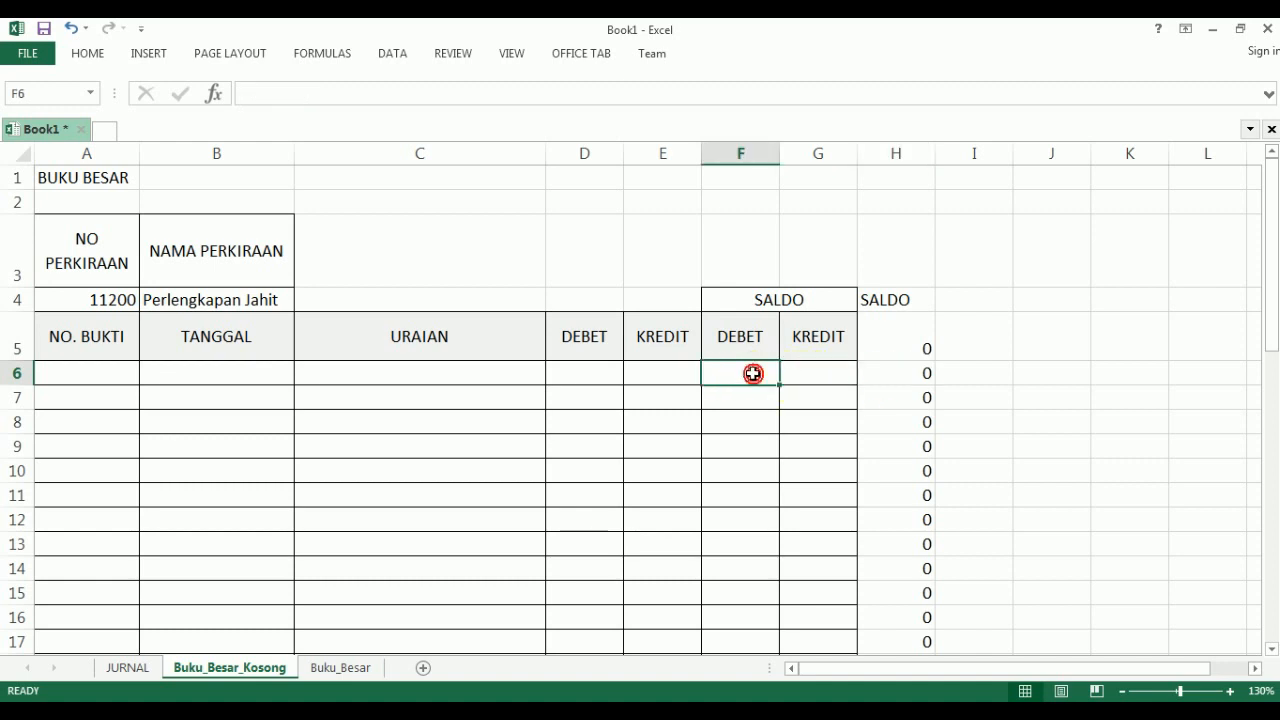
{"action": "left_click", "coordinate": [380, 701]}
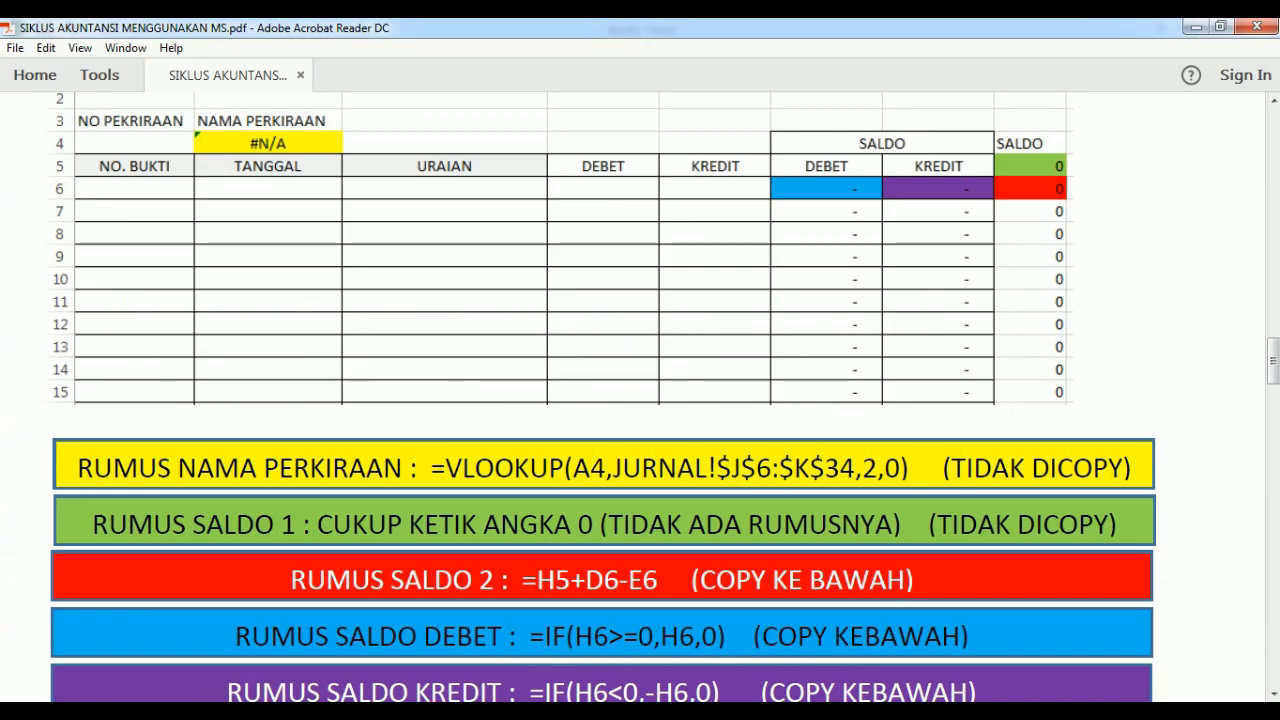
{"action": "scroll", "coordinate": [508, 611], "scroll_direction": "down", "scroll_amount": 1}
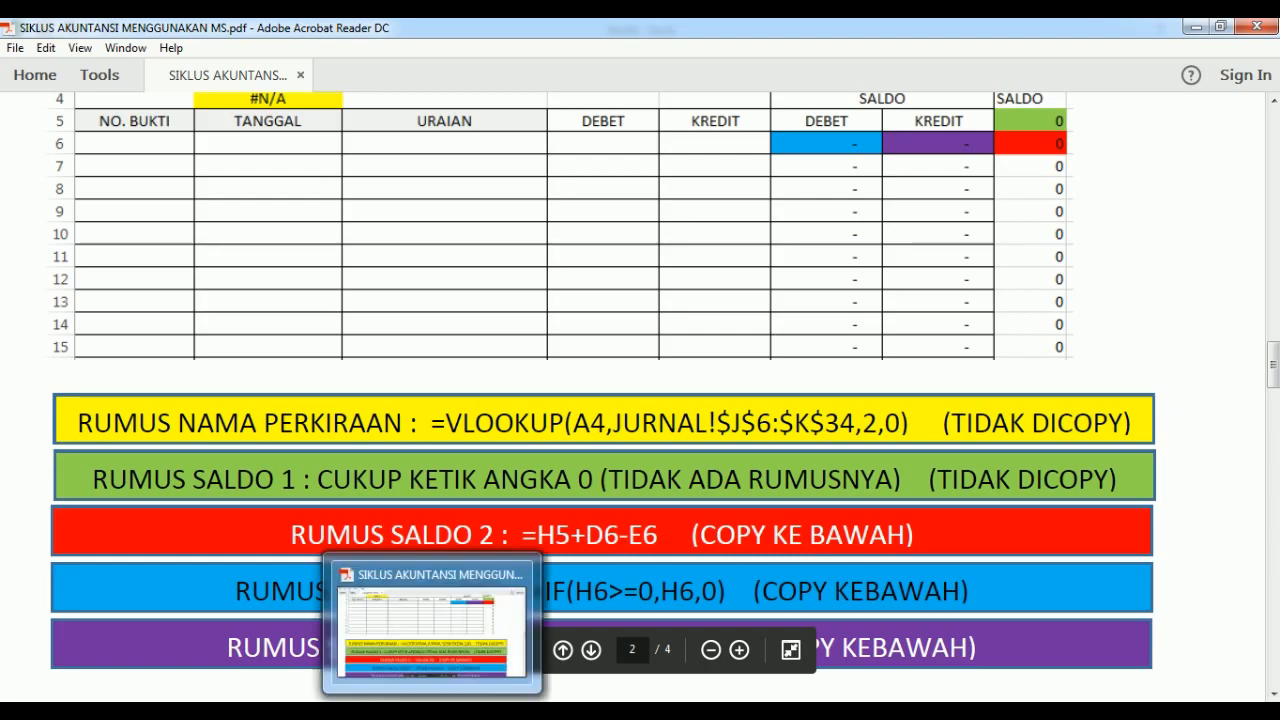
{"action": "left_click", "coordinate": [432, 708]}
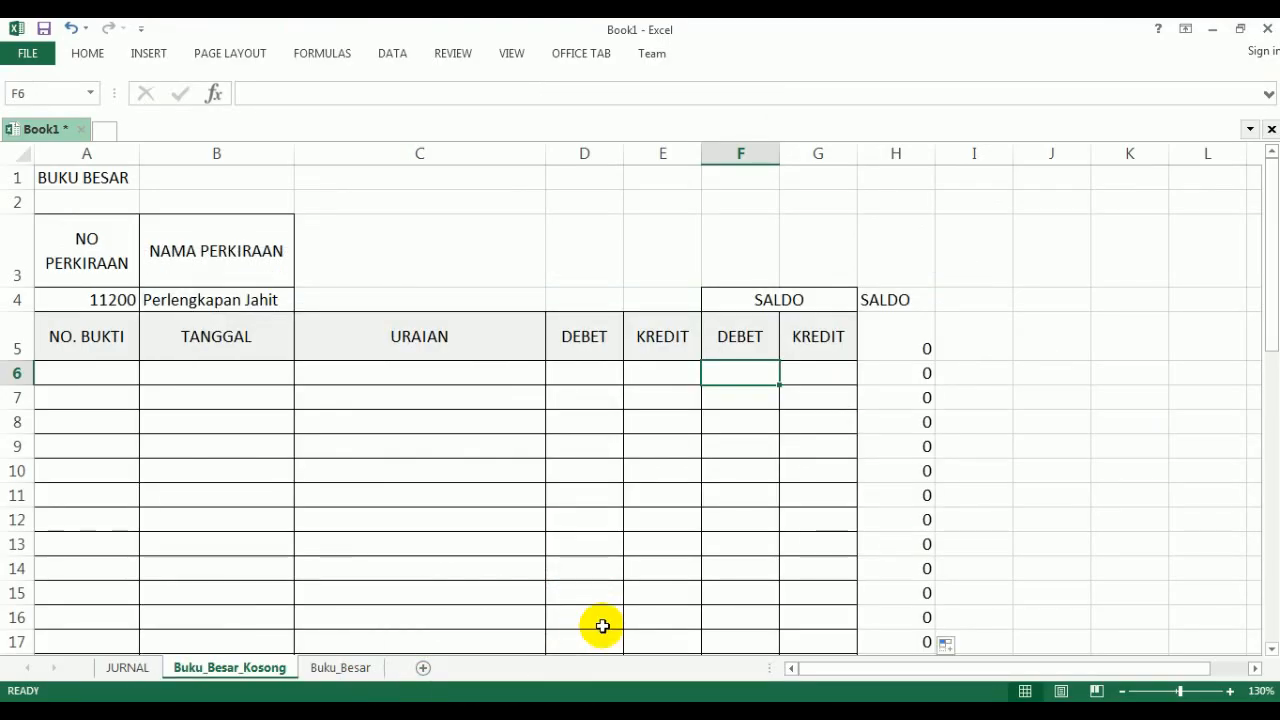
{"action": "type", "text": "=IF"}
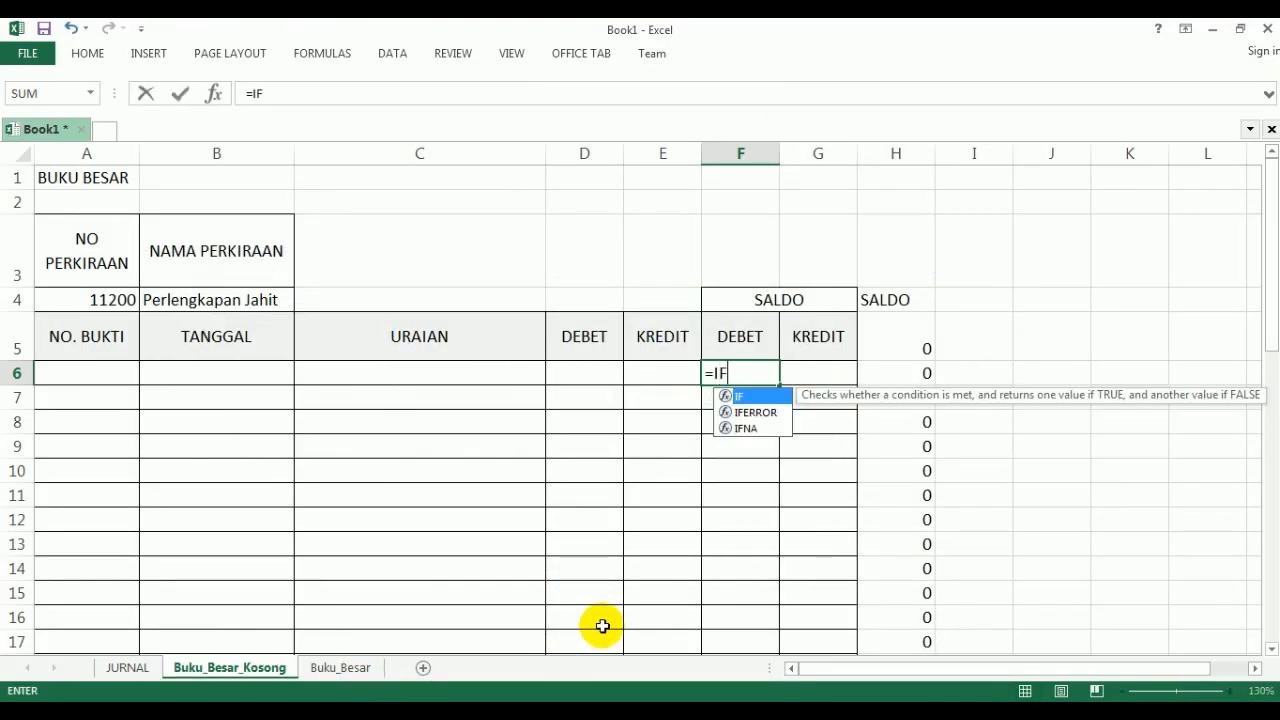
{"action": "type", "text": "("}
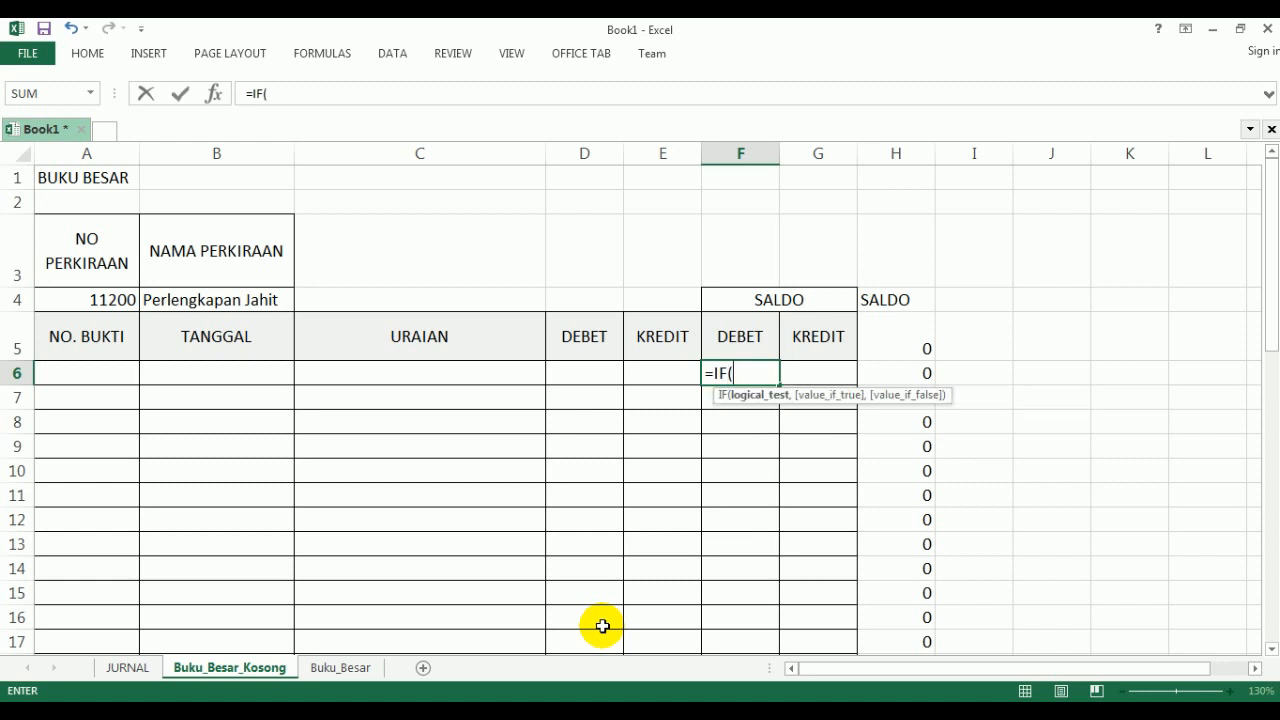
{"action": "left_click", "coordinate": [906, 371]}
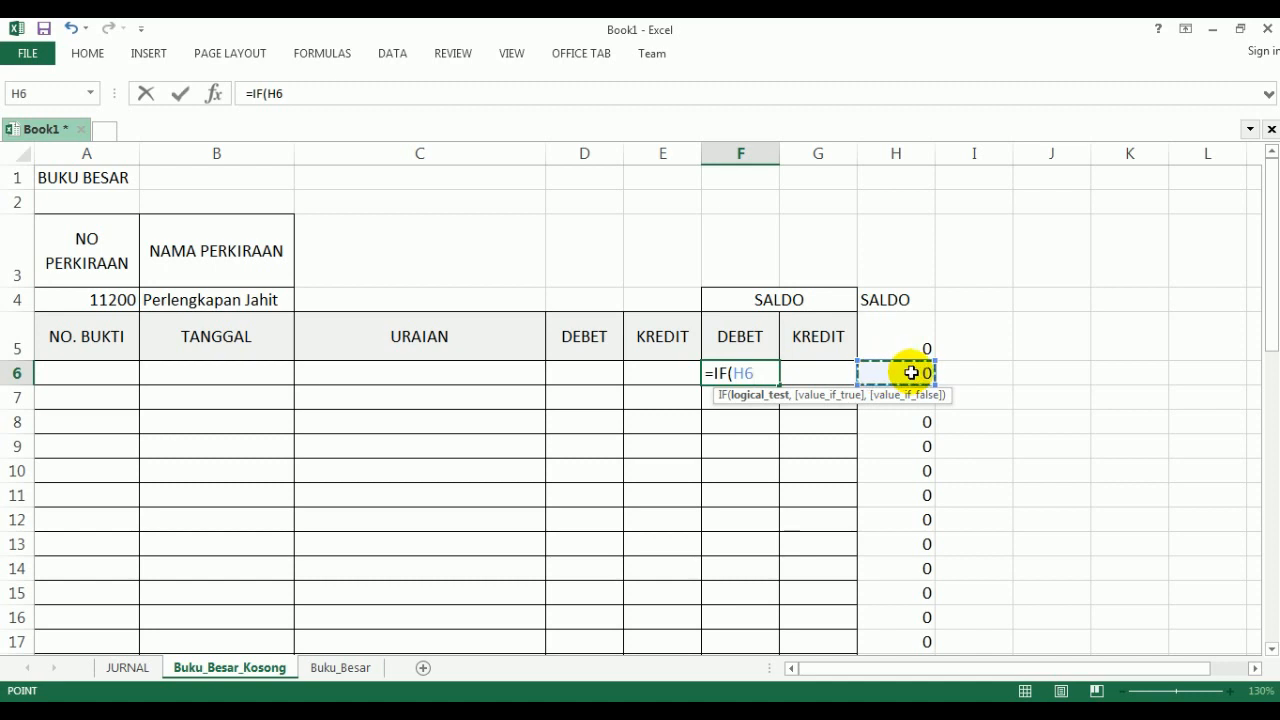
{"action": "type", "text": ">0,"}
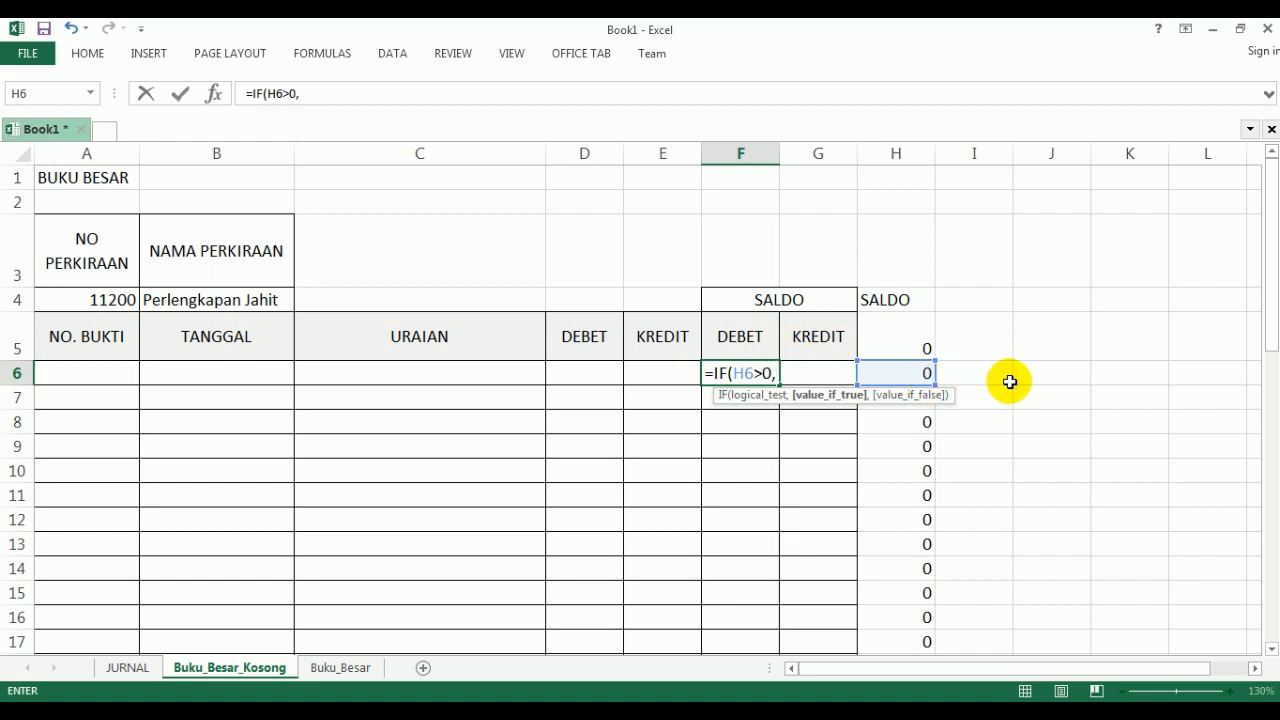
{"action": "type", "text": "H6,0"}
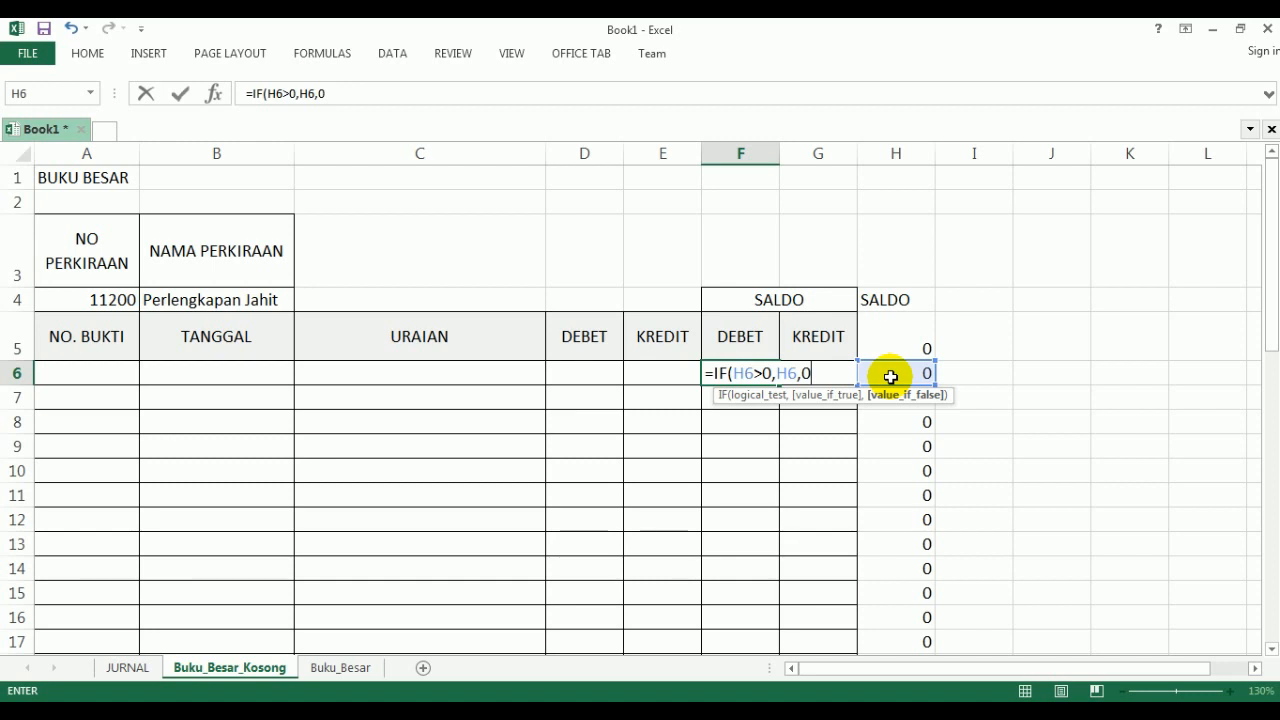
{"action": "type", "text": ")"}
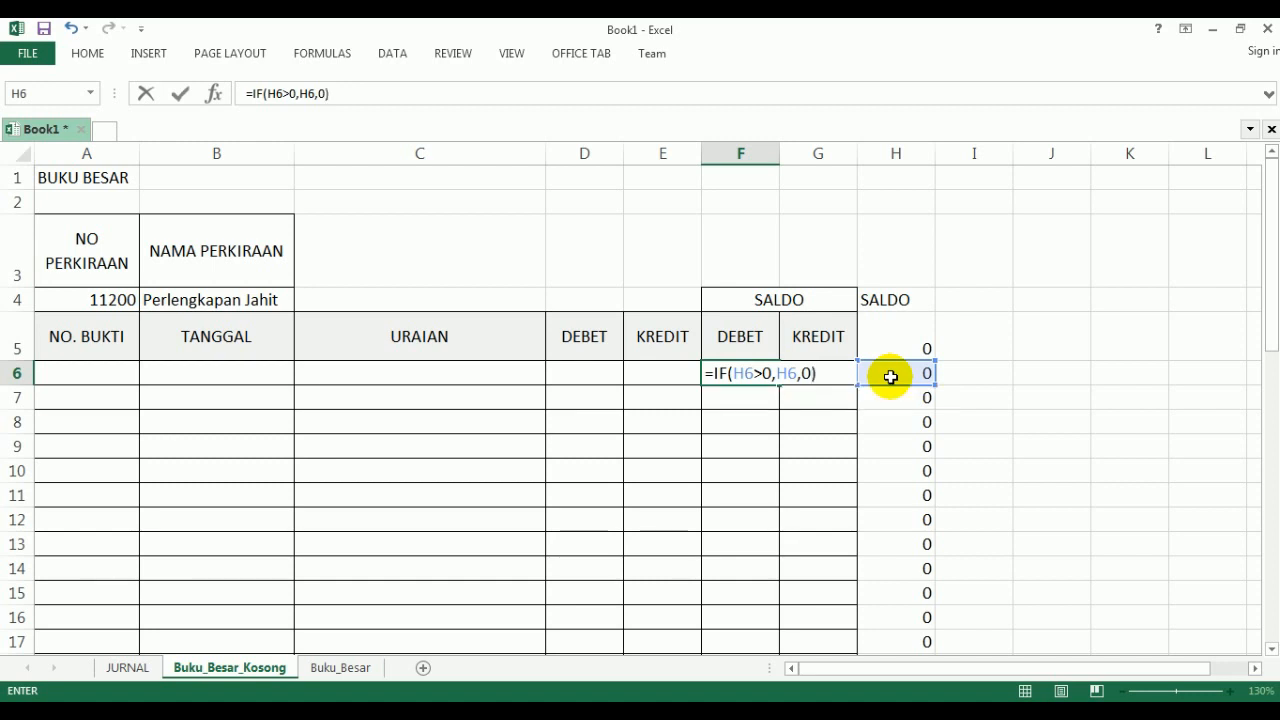
{"action": "key", "text": "Return"}
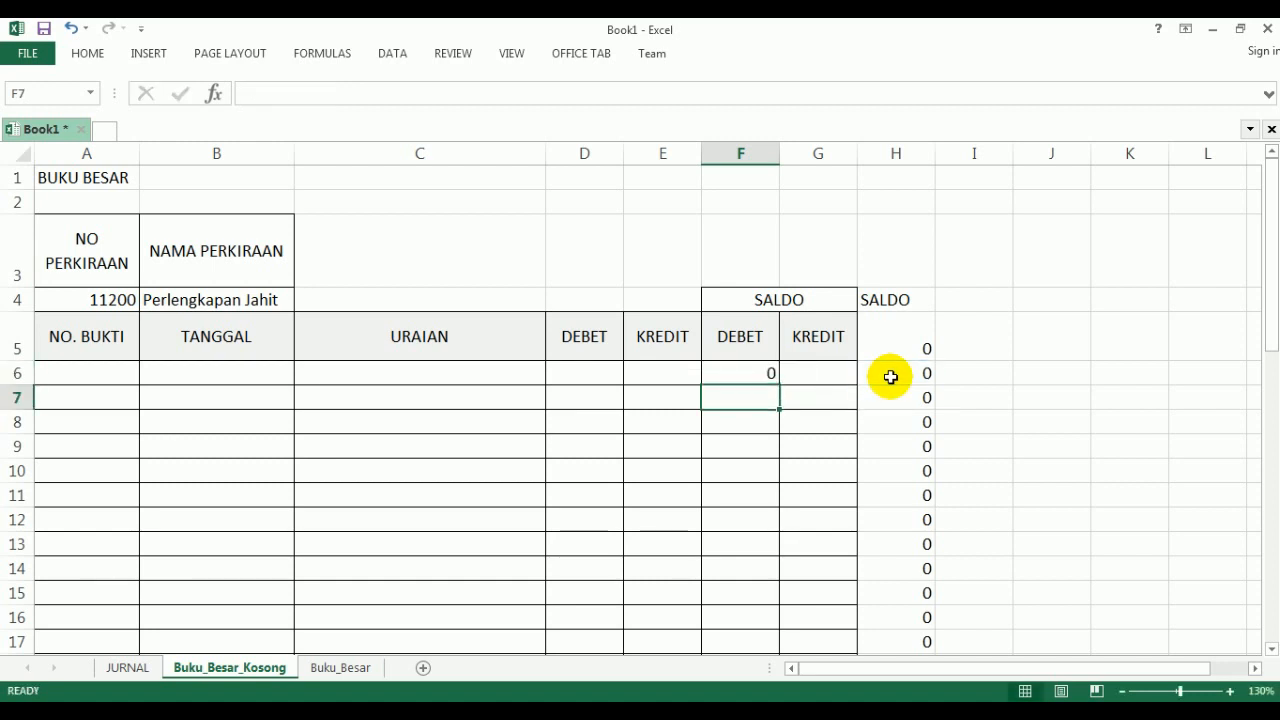
- Copy the F6 formula down the SALDO DEBET column through F50
{"action": "left_click", "coordinate": [766, 372]}
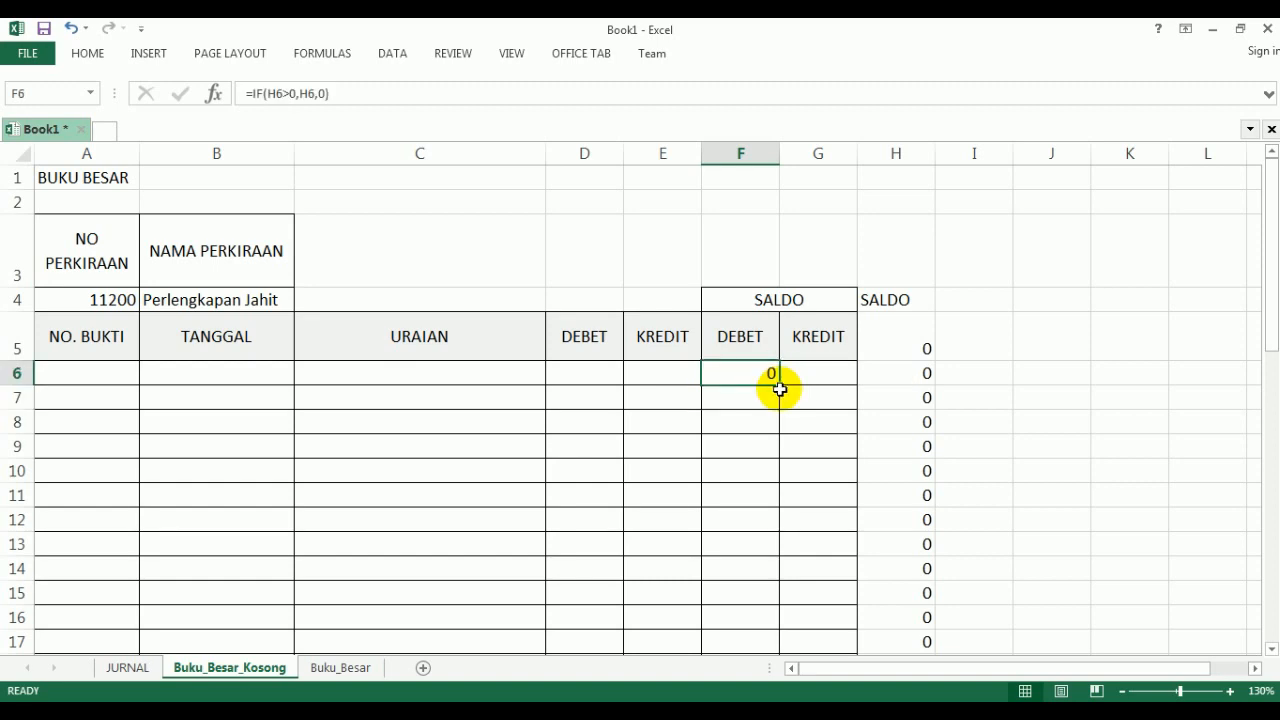
{"action": "left_click_drag", "start_coordinate": [780, 385], "coordinate": [749, 622]}
{"action": "scroll", "coordinate": [749, 620], "scroll_direction": "up", "scroll_amount": 10}
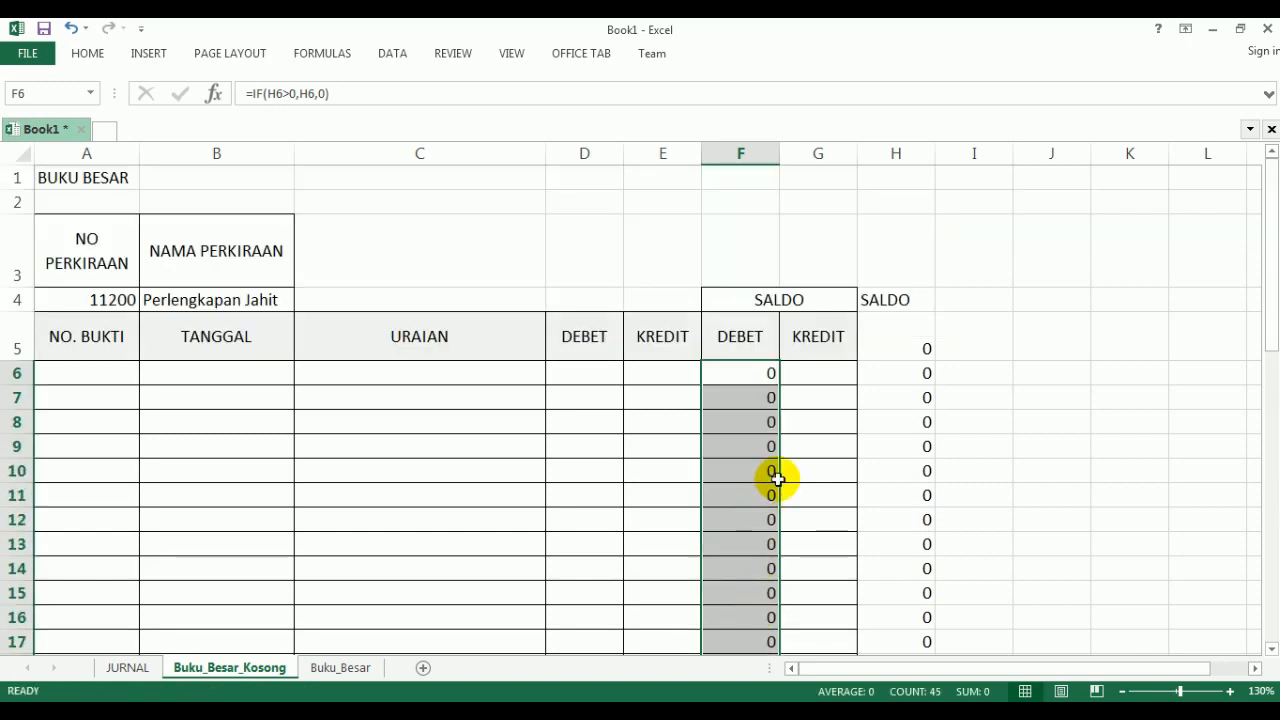
- Enter the formula =IF(H6>0,0,-H6) in G6, the first SALDO KREDIT cell
{"action": "left_click", "coordinate": [814, 376]}
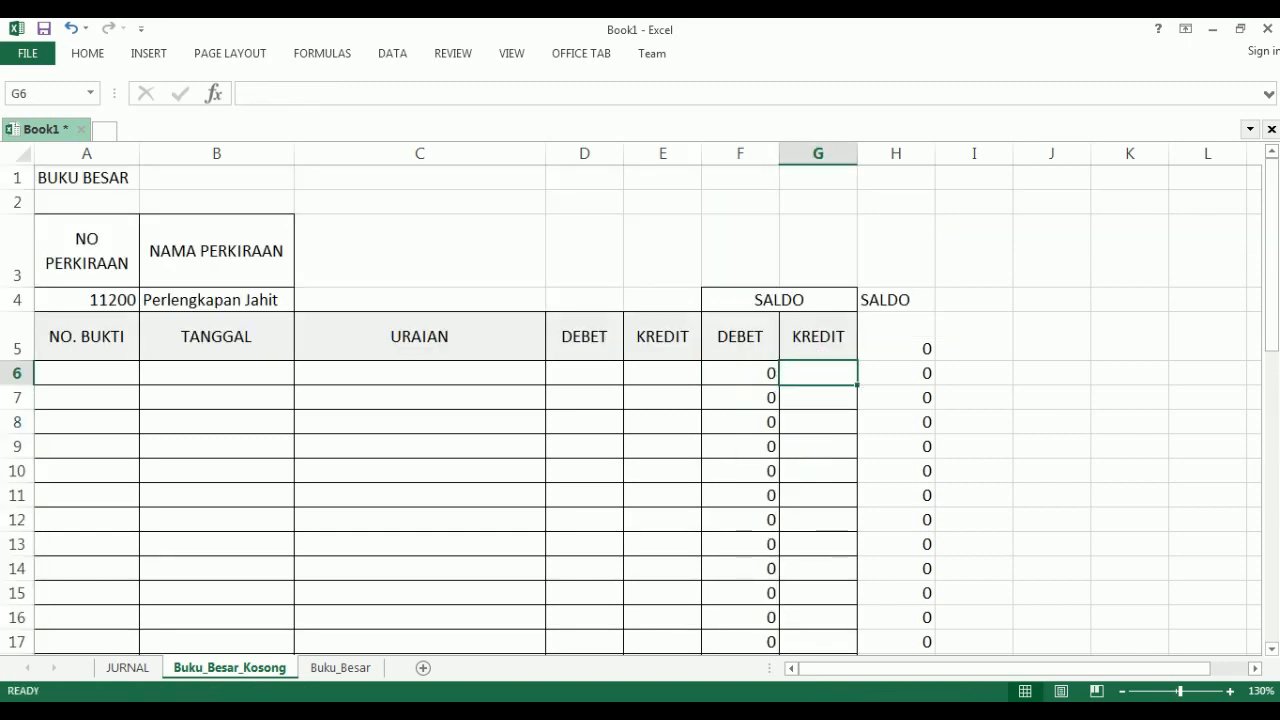
{"action": "type", "text": "=I"}
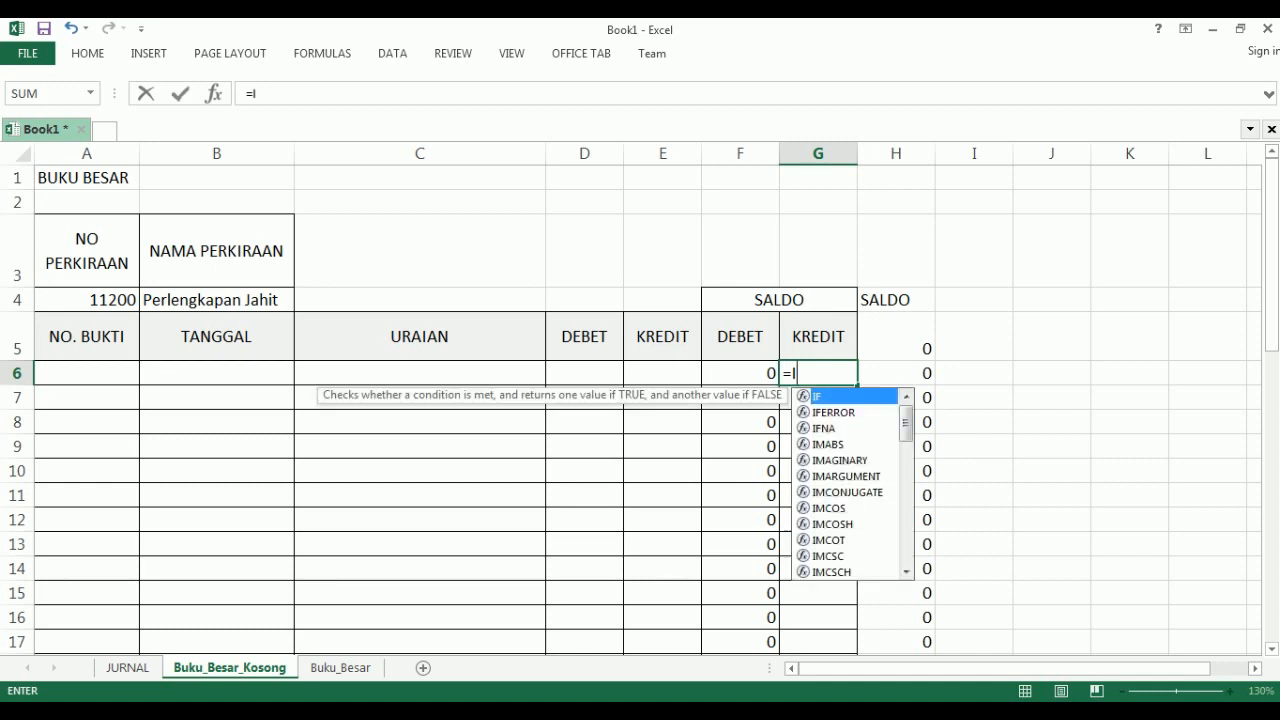
{"action": "type", "text": "F("}
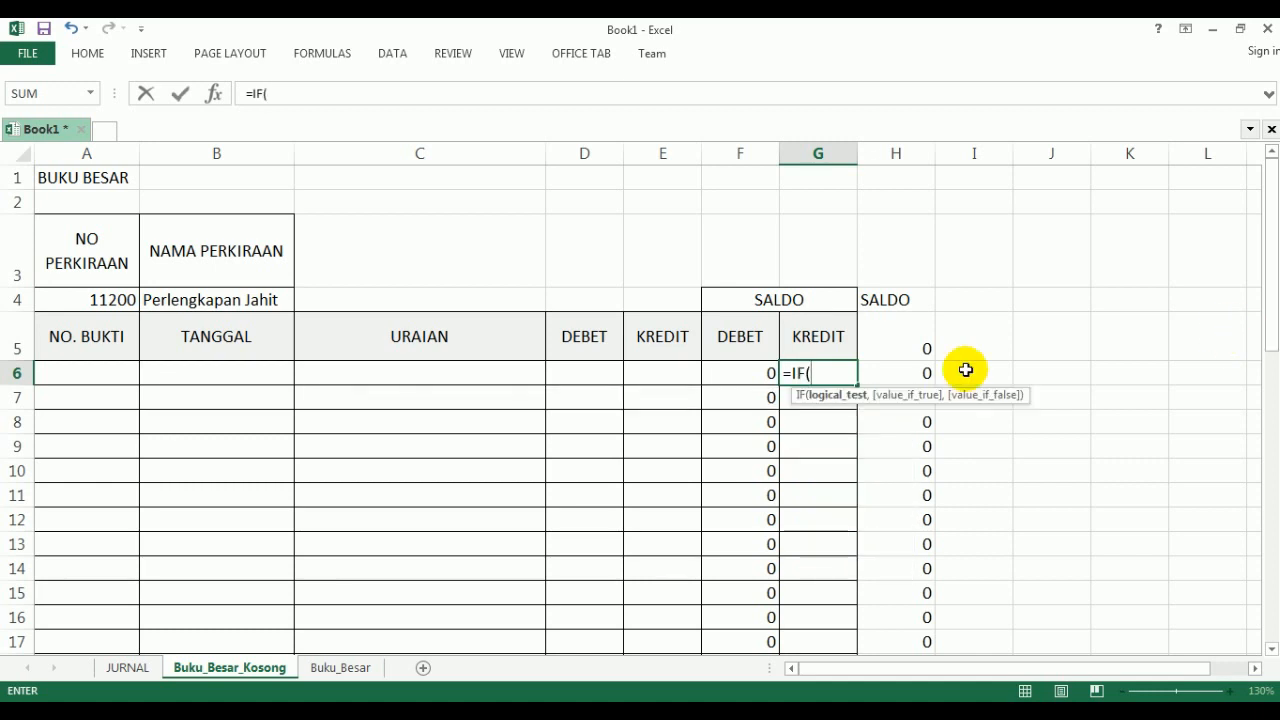
{"action": "left_click", "coordinate": [918, 373]}
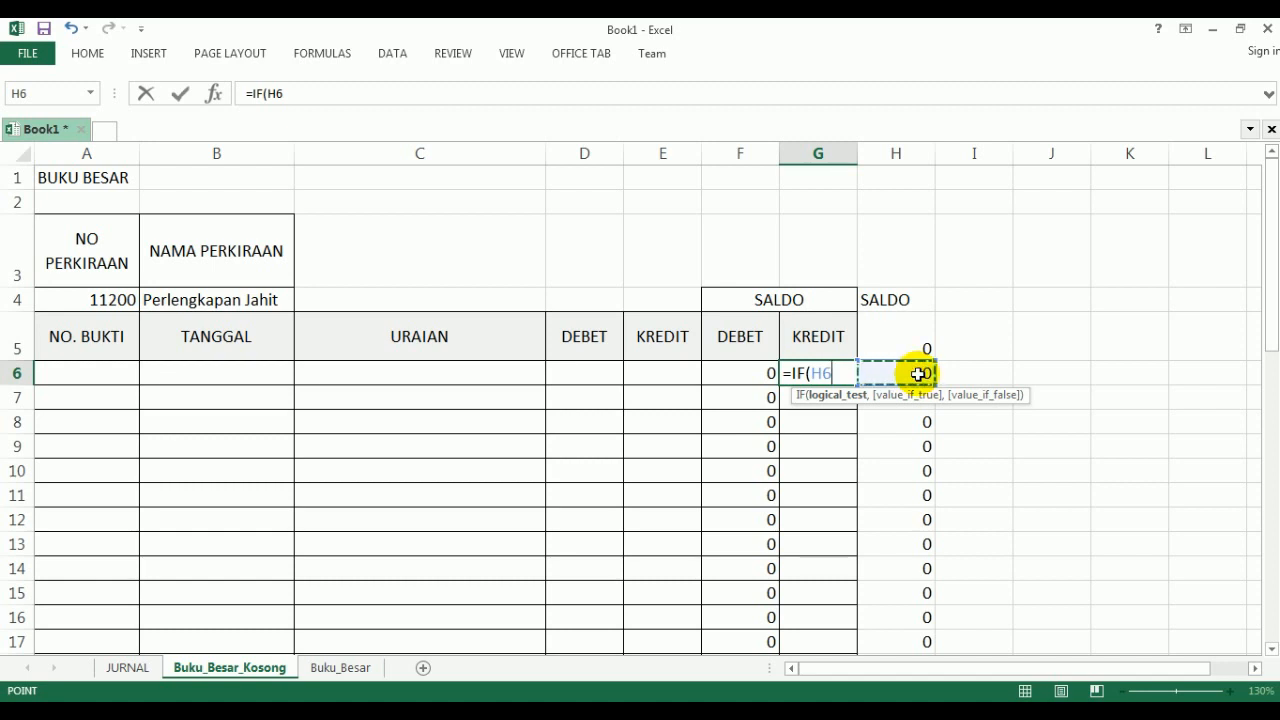
{"action": "type", "text": ">"}
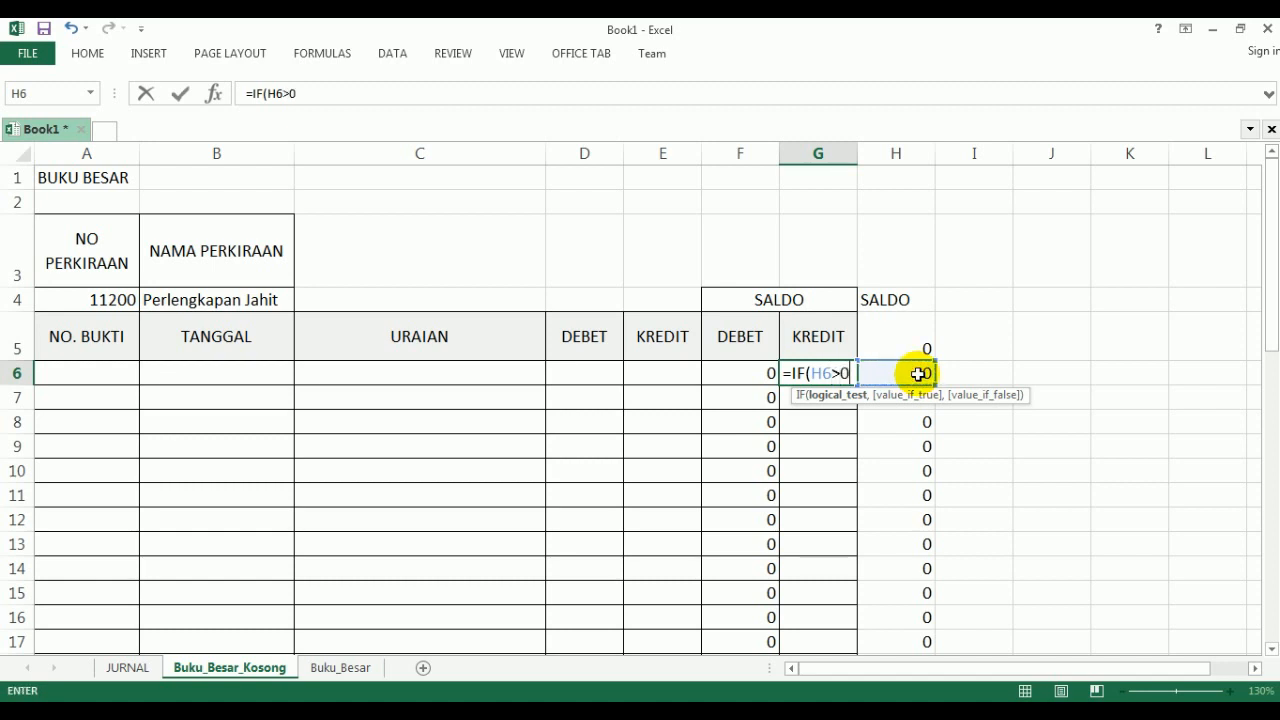
{"action": "type", "text": "0,"}
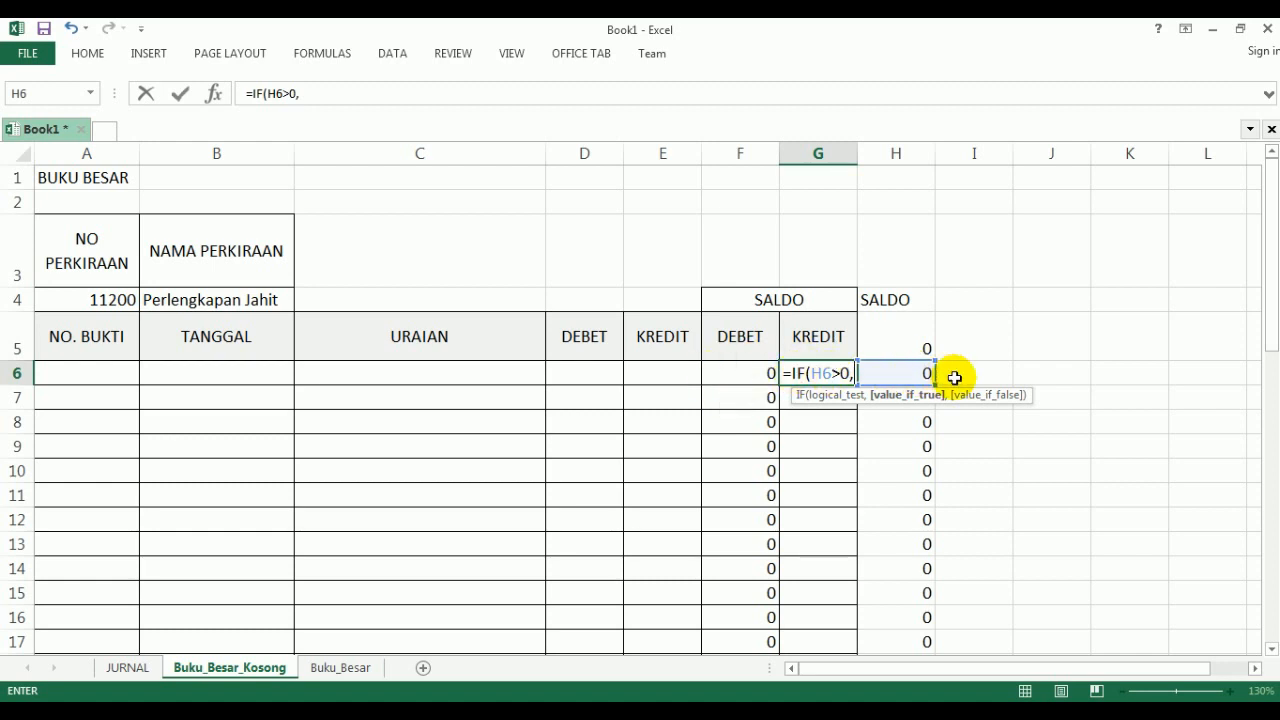
{"action": "type", "text": "0,-"}
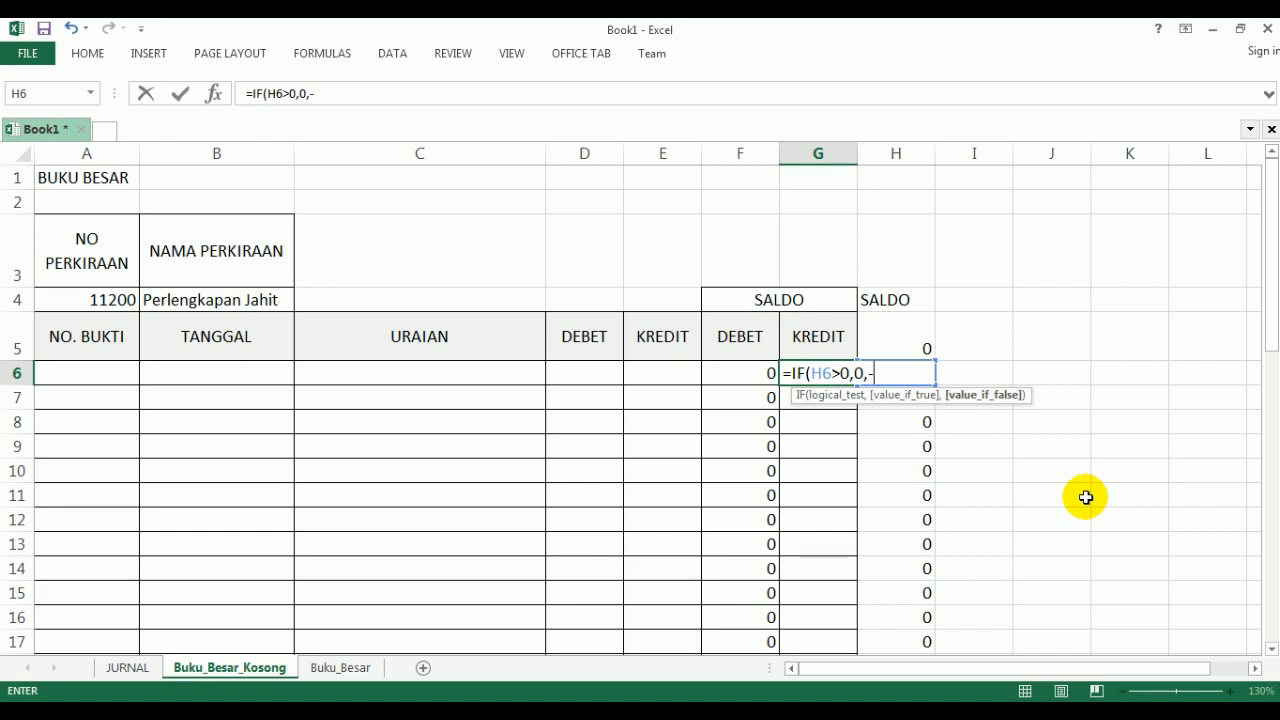
{"action": "type", "text": "H6)"}
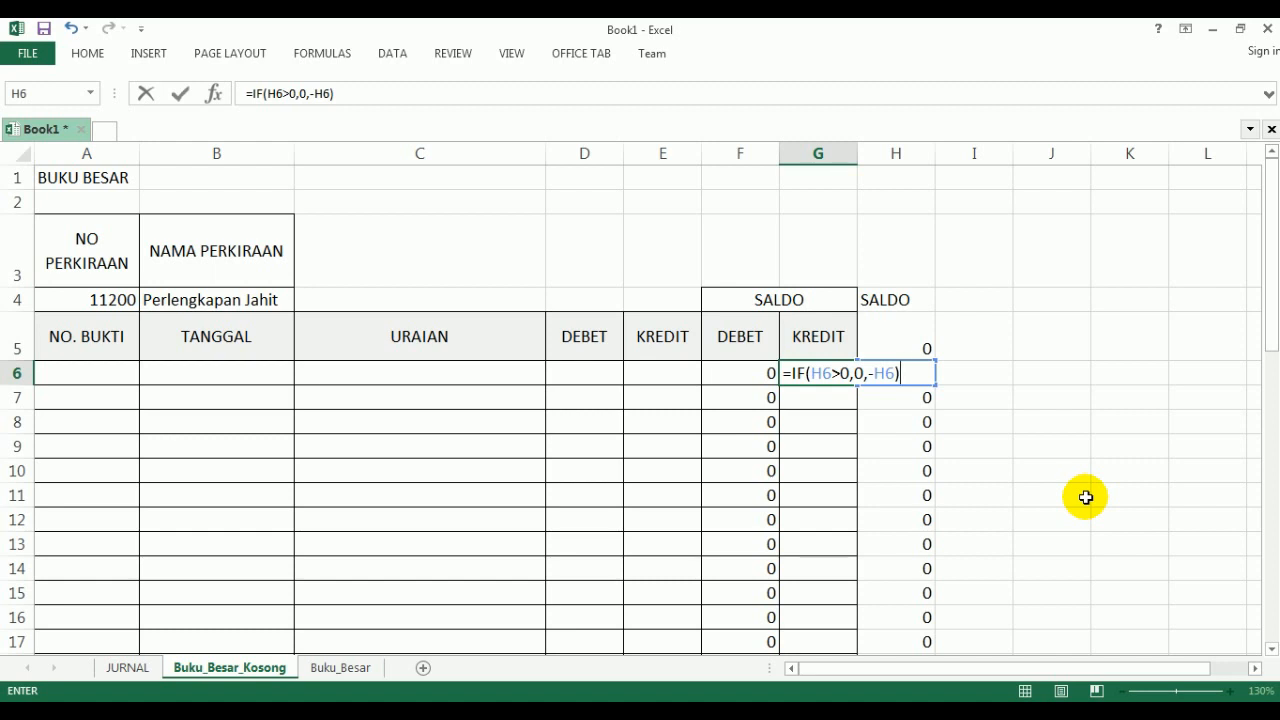
{"action": "key", "text": "Return"}
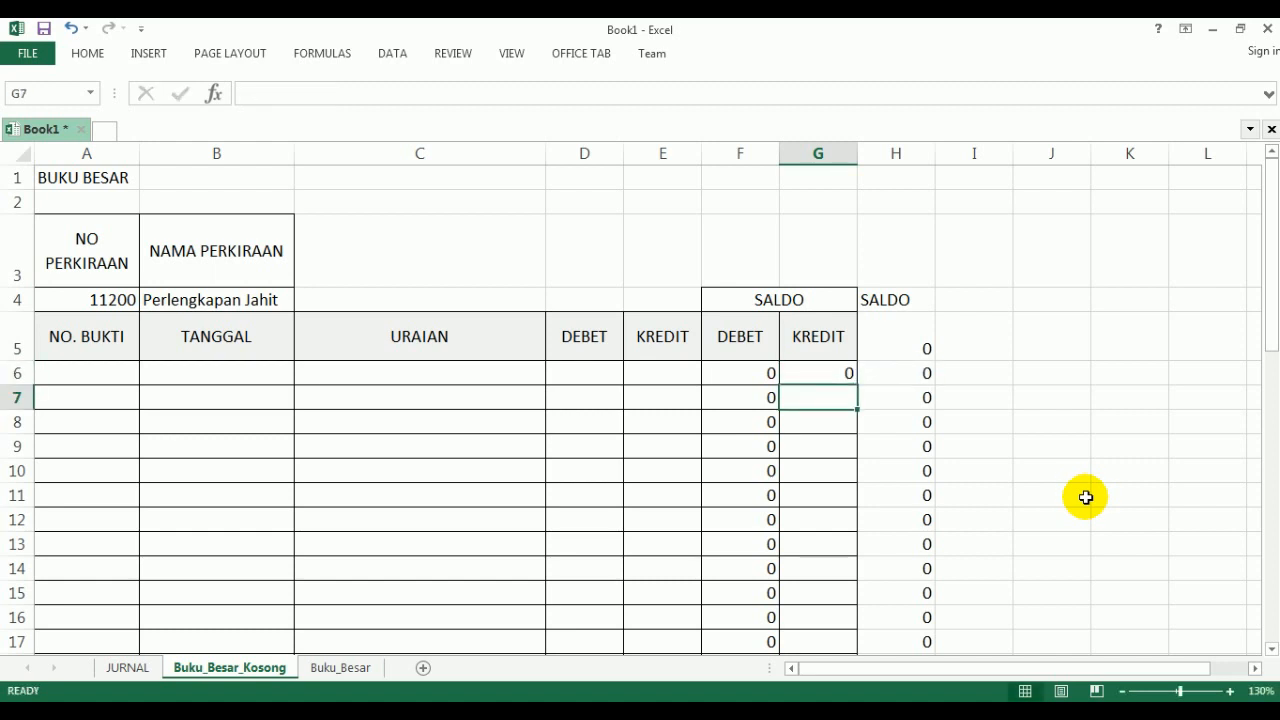
- Copy the =IF(H6>0,0,-H6) formula from G6 down the SALDO KREDIT column through G50
{"action": "left_click", "coordinate": [826, 374]}
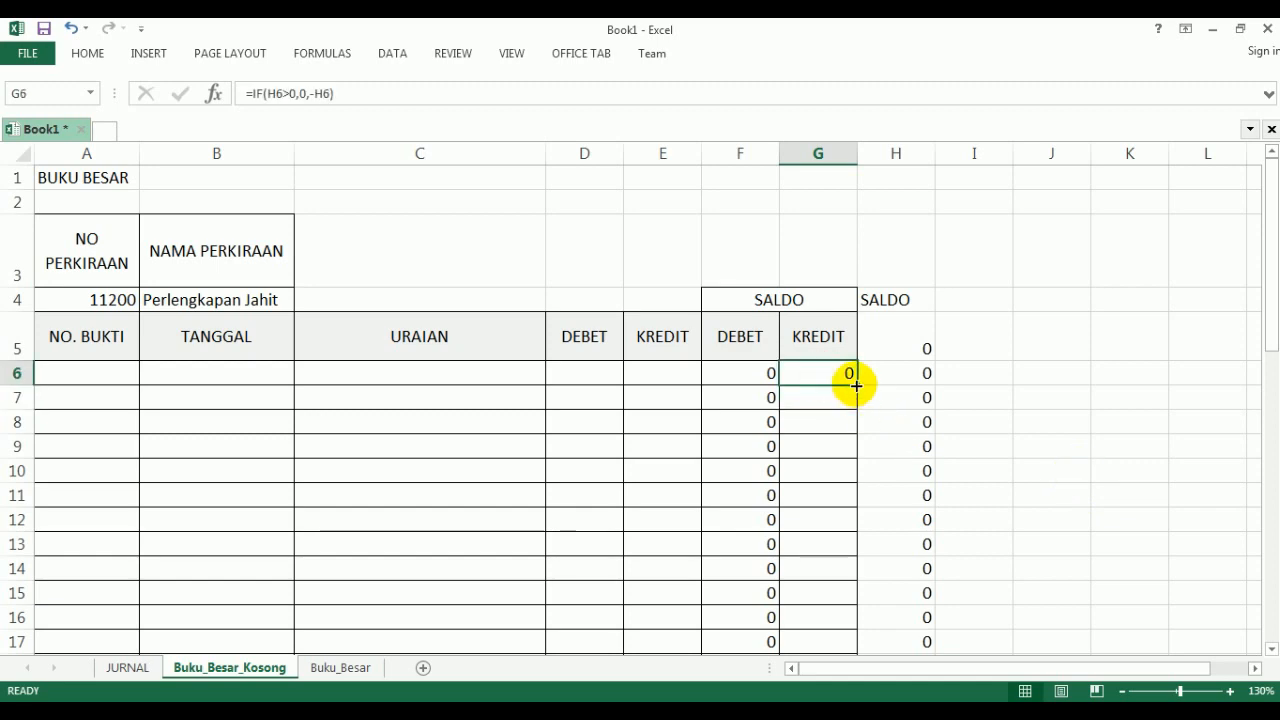
{"action": "left_click_drag", "start_coordinate": [856, 385], "coordinate": [825, 608]}
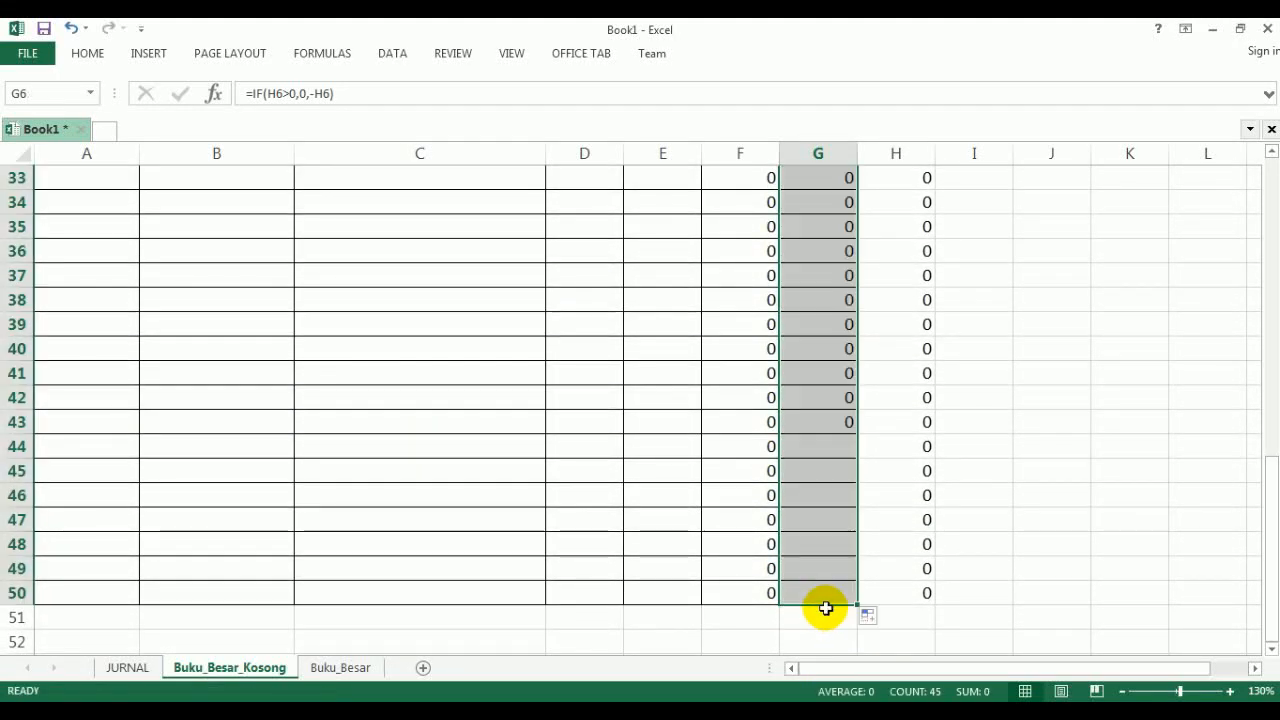
{"action": "scroll", "coordinate": [825, 608], "scroll_direction": "up", "scroll_amount": 11}
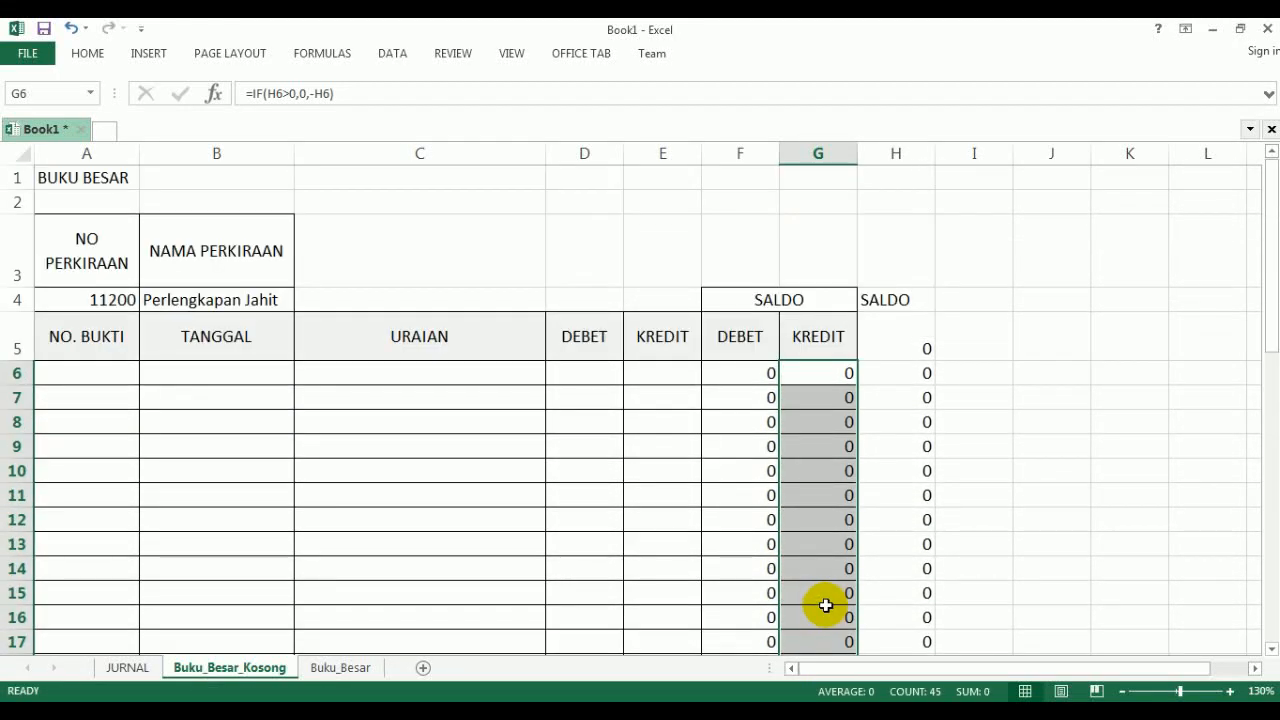
- Change the SALDO KREDIT formula in G6 to =IF(H6<0,-H6,0)
{"action": "left_click", "coordinate": [812, 375]}
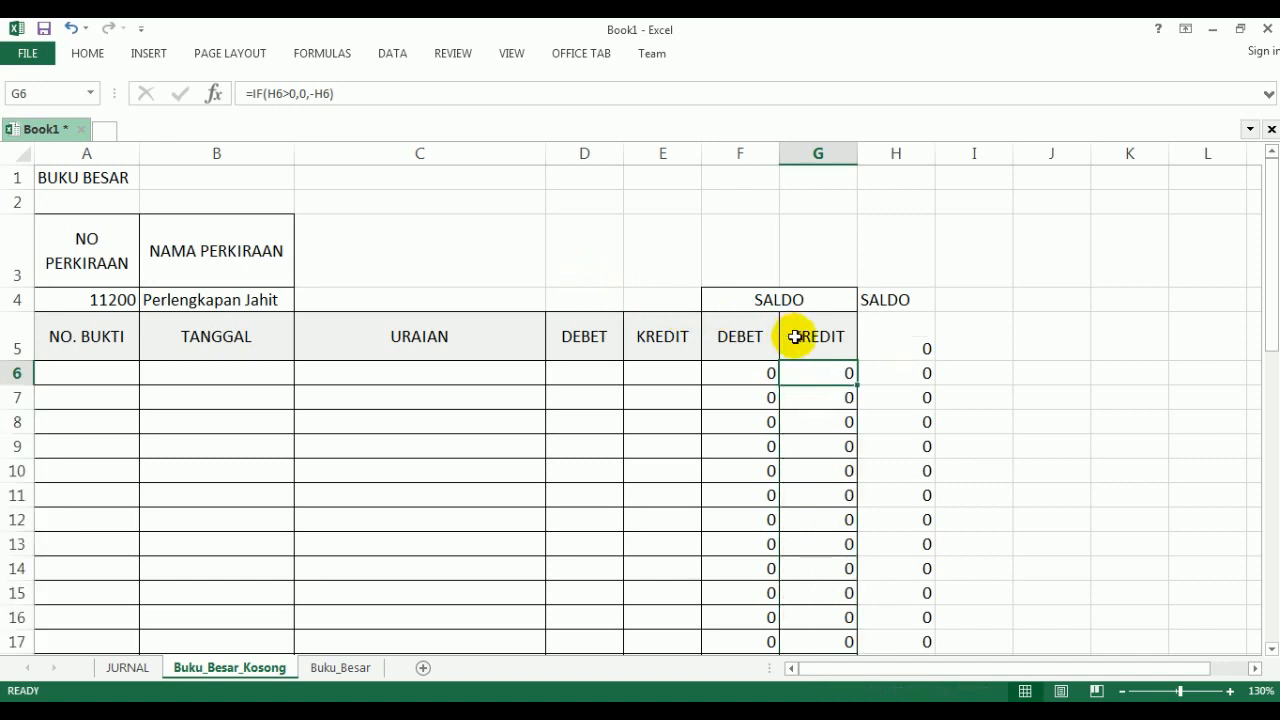
{"action": "key", "text": "F2"}
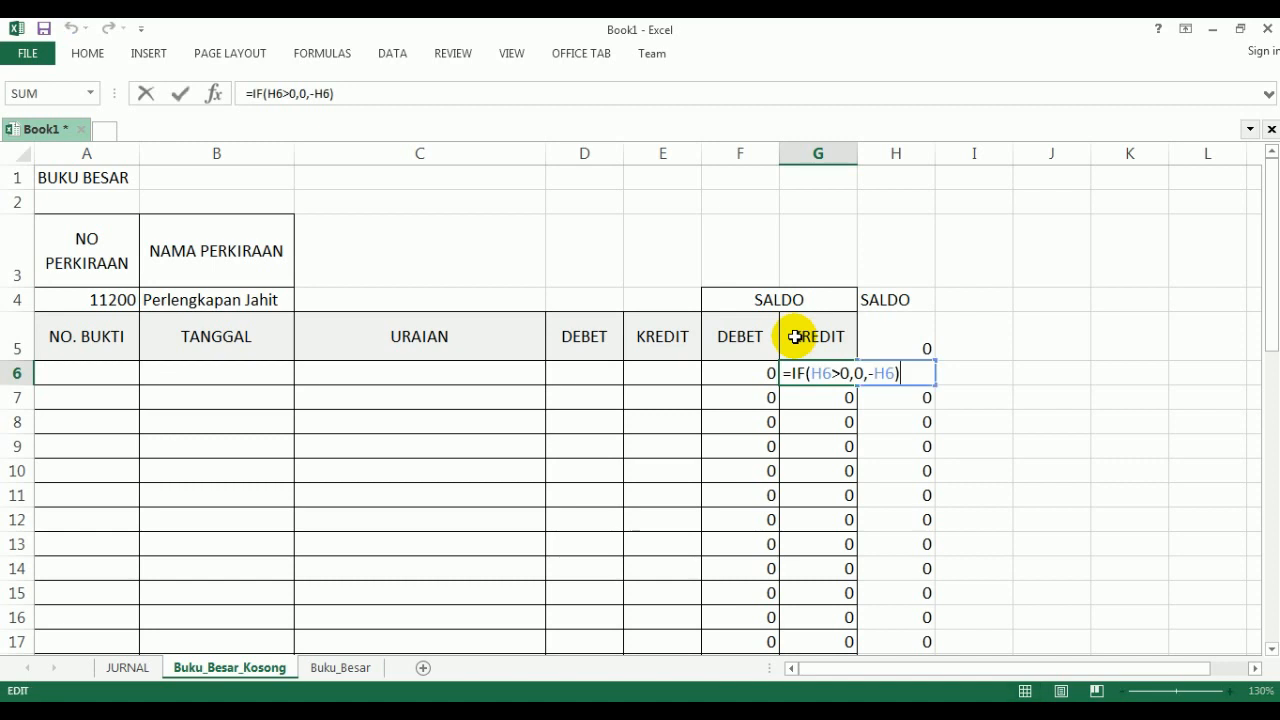
{"action": "left_click", "coordinate": [845, 373]}
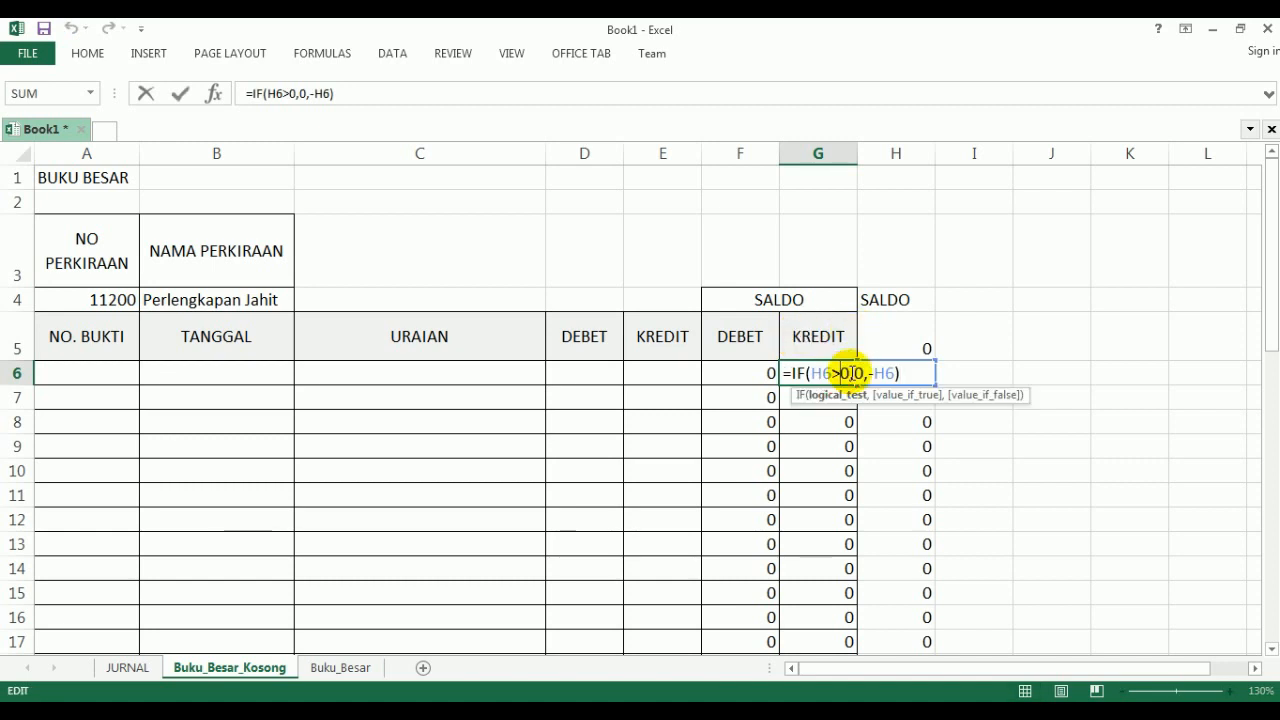
{"action": "key", "text": "BackSpace"}
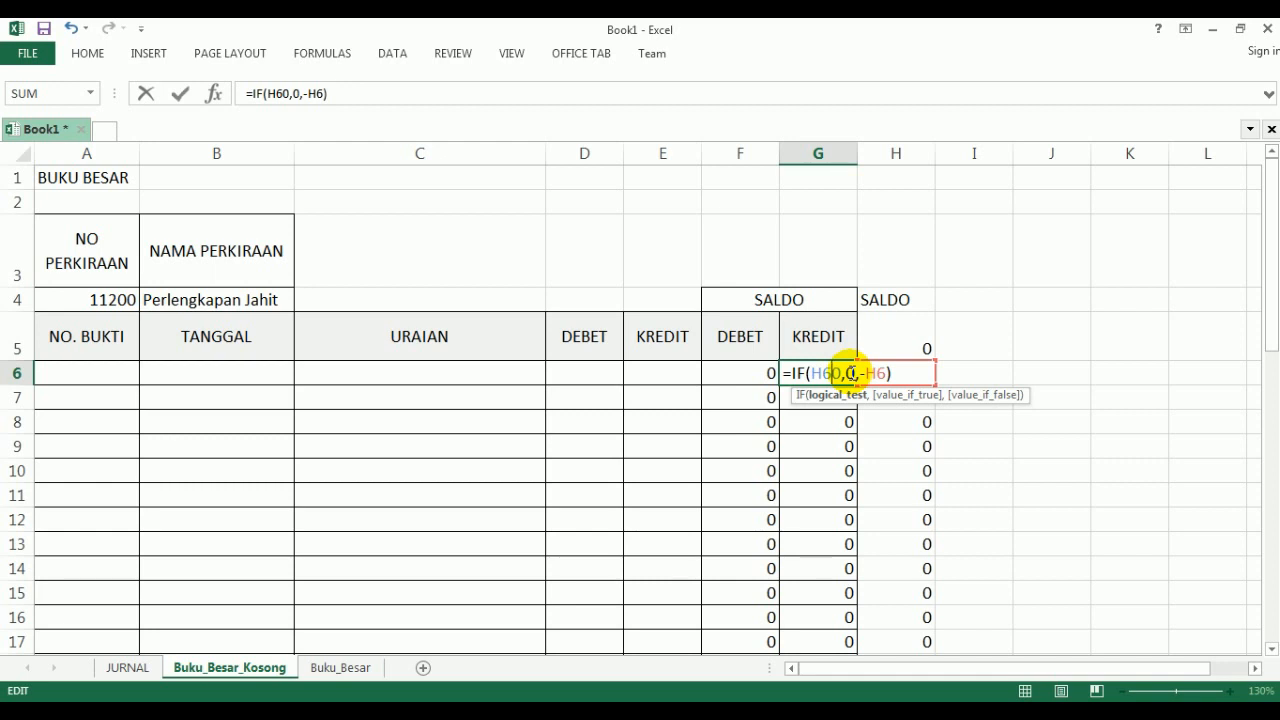
{"action": "type", "text": "<"}
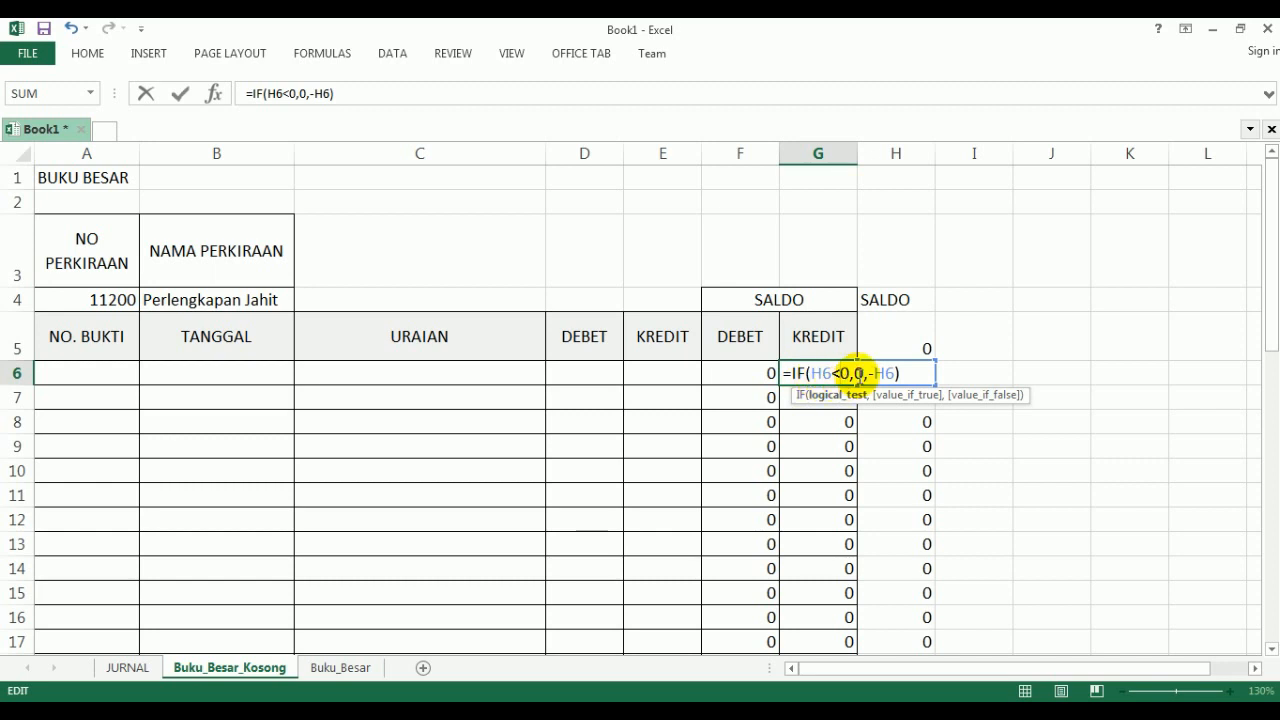
{"action": "left_click", "coordinate": [852, 372]}
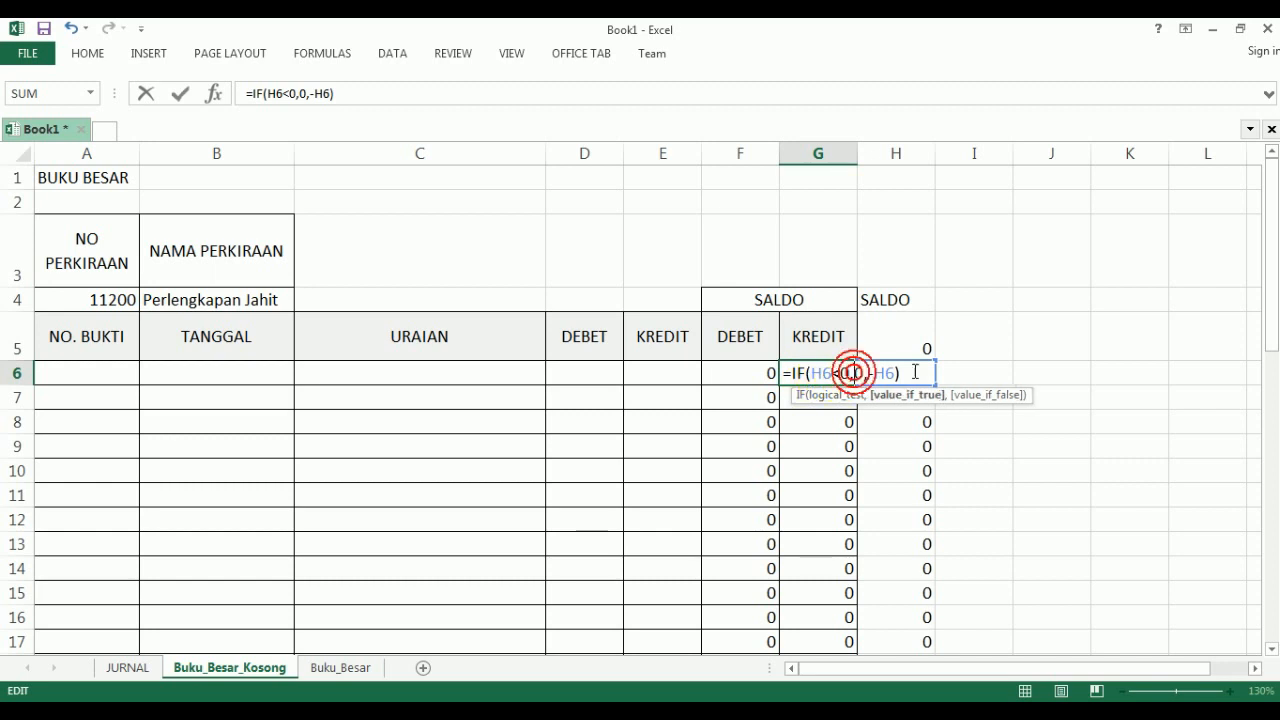
{"action": "key", "text": "BackSpace"}
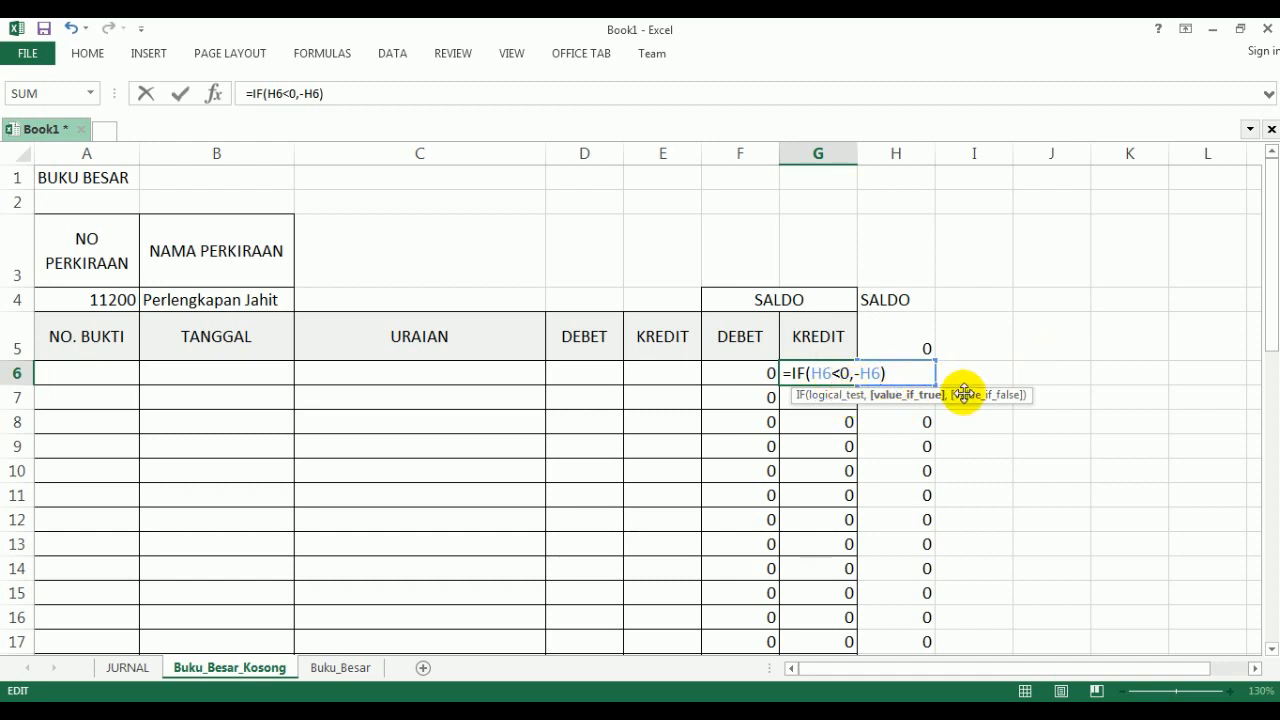
{"action": "type", "text": ","}
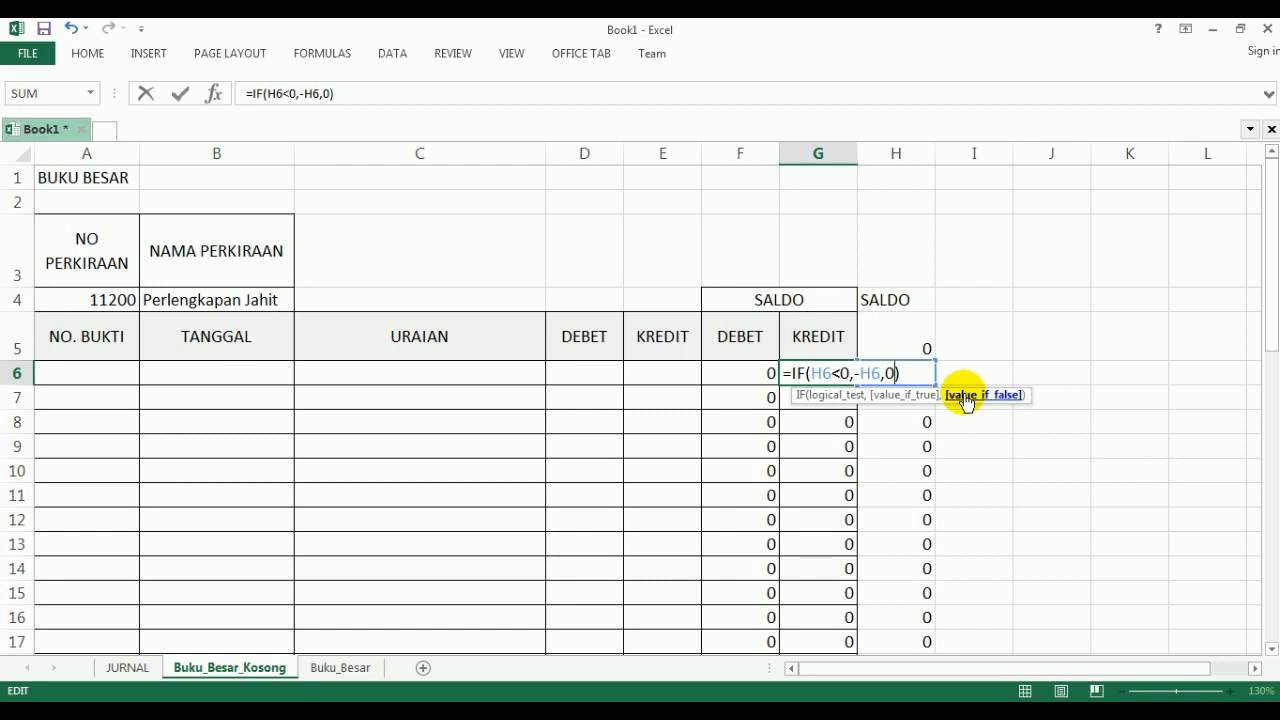
{"action": "type", "text": "0,-H7)"}
{"action": "key", "text": "Return"}
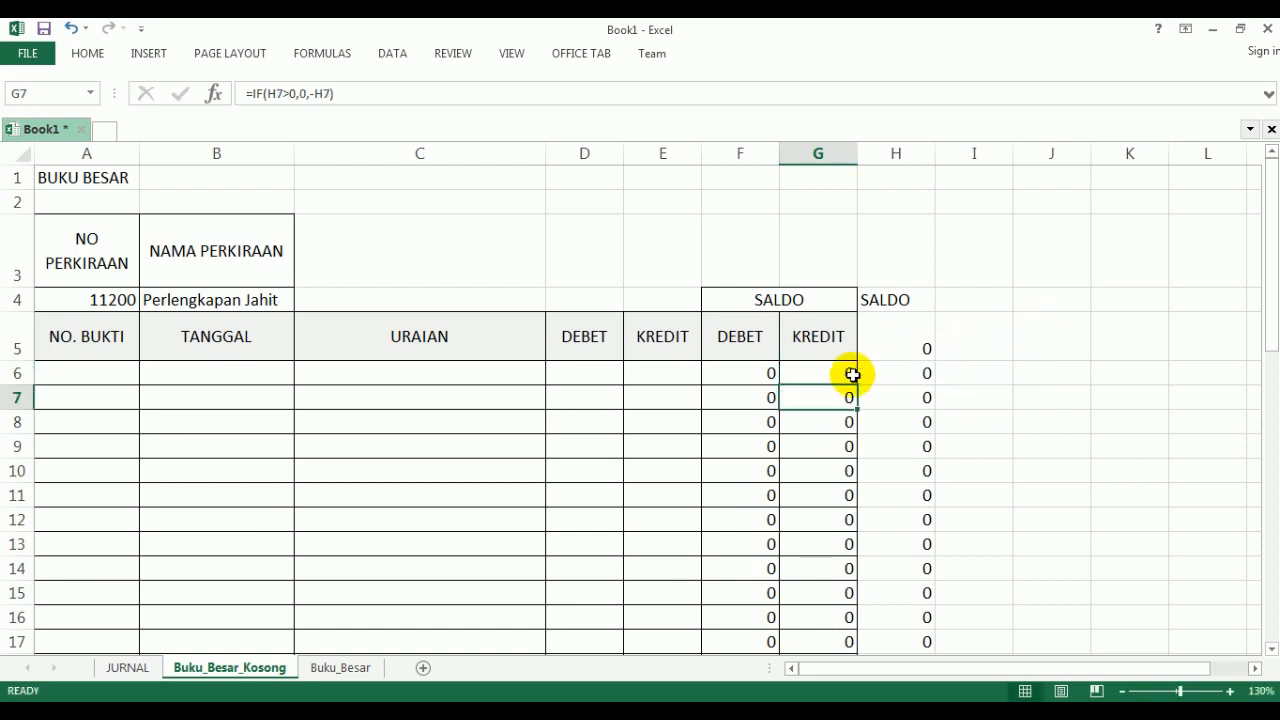
- Fill the revised G6 formula down the SALDO KREDIT column through G50, replacing the formulas there
{"action": "left_click", "coordinate": [852, 374]}
{"action": "left_click_drag", "start_coordinate": [856, 385], "coordinate": [837, 577]}
{"action": "scroll", "coordinate": [840, 578], "scroll_direction": "up", "scroll_amount": 9}
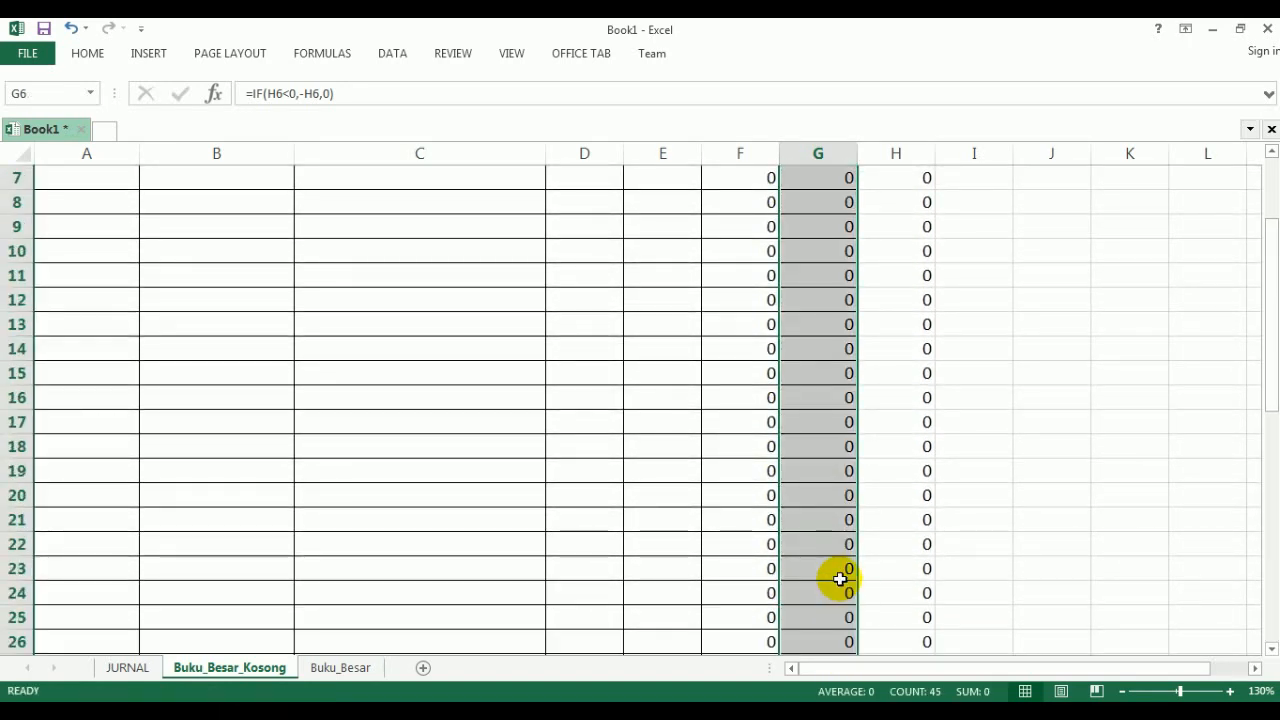
- Review the PDF guide's formula list and its section 3 instructions for naming the journal and ledger ranges
{"action": "scroll", "coordinate": [840, 578], "scroll_direction": "up", "scroll_amount": 2}
{"action": "left_click", "coordinate": [809, 372]}
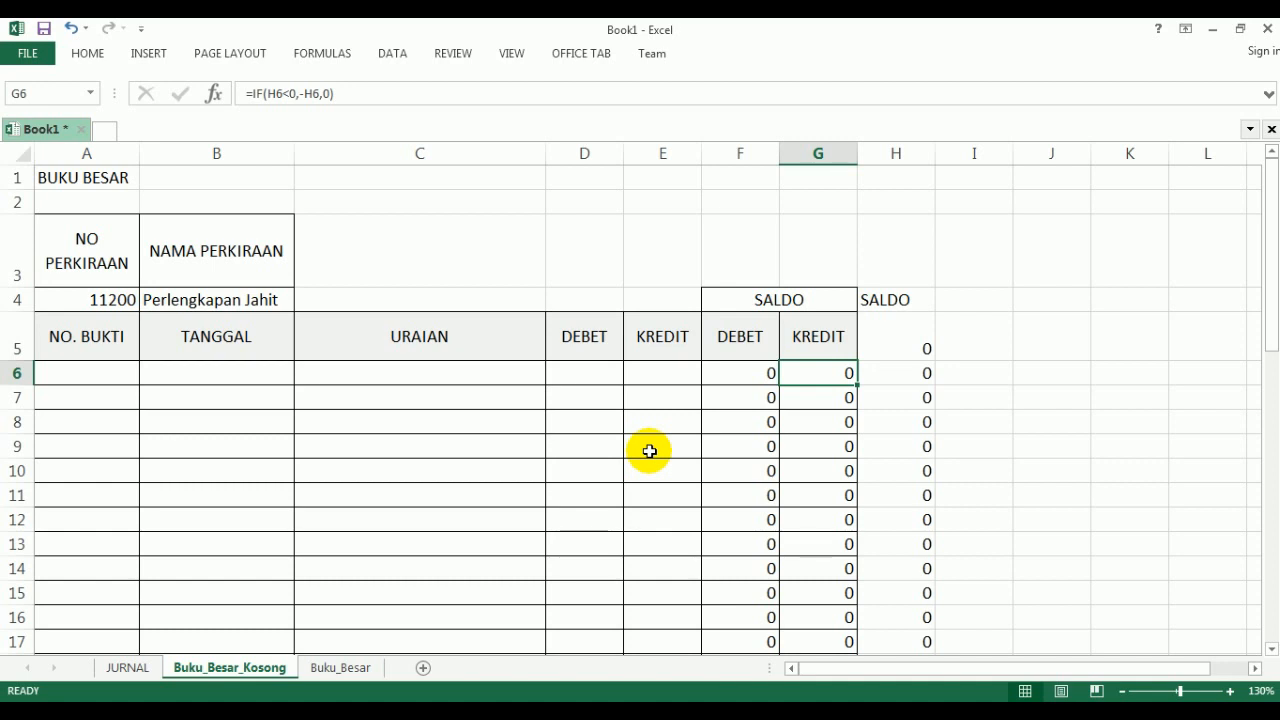
{"action": "left_click", "coordinate": [440, 714]}
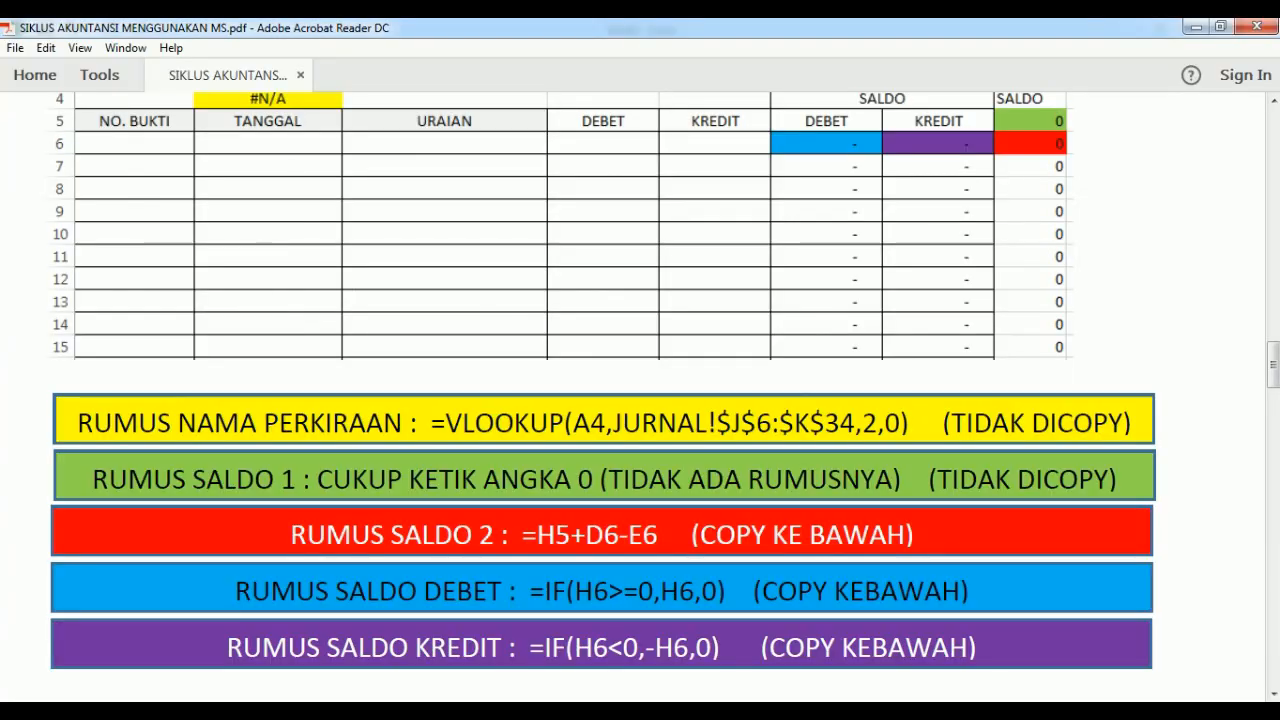
{"action": "scroll", "coordinate": [593, 490], "scroll_direction": "down", "scroll_amount": 1}
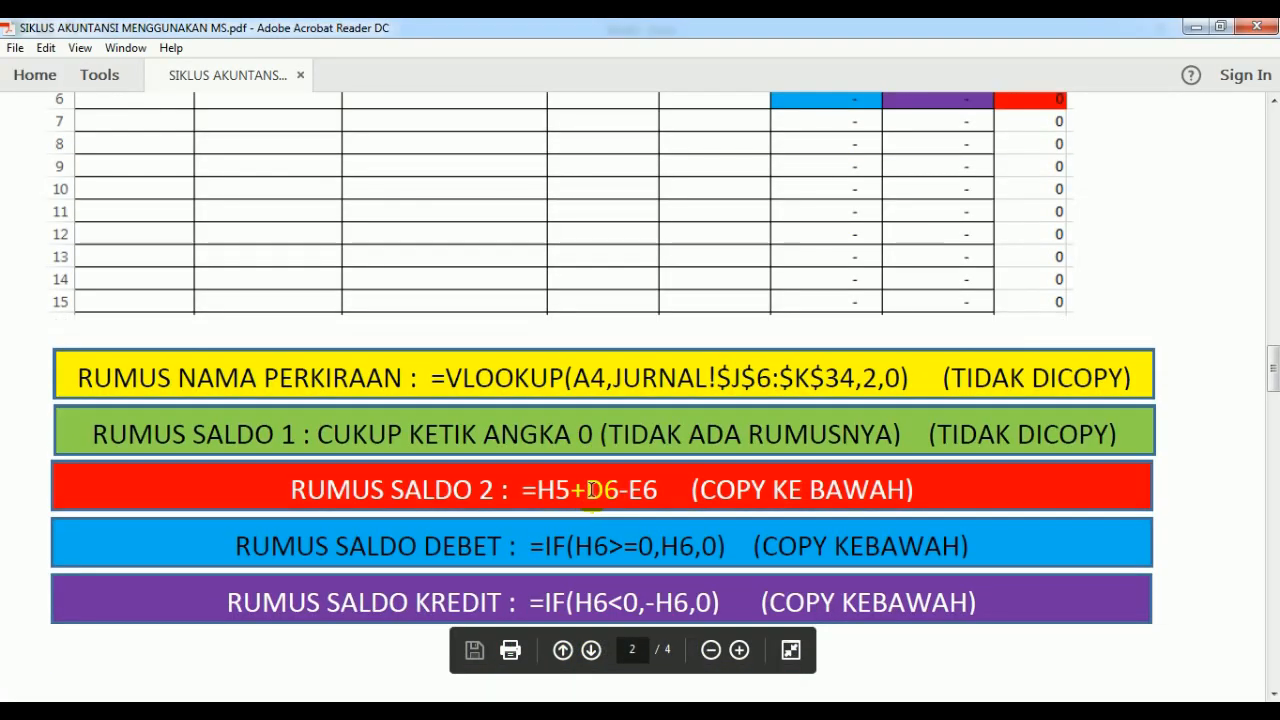
{"action": "scroll", "coordinate": [593, 489], "scroll_direction": "down", "scroll_amount": 2}
{"action": "scroll", "coordinate": [594, 485], "scroll_direction": "down", "scroll_amount": 13}
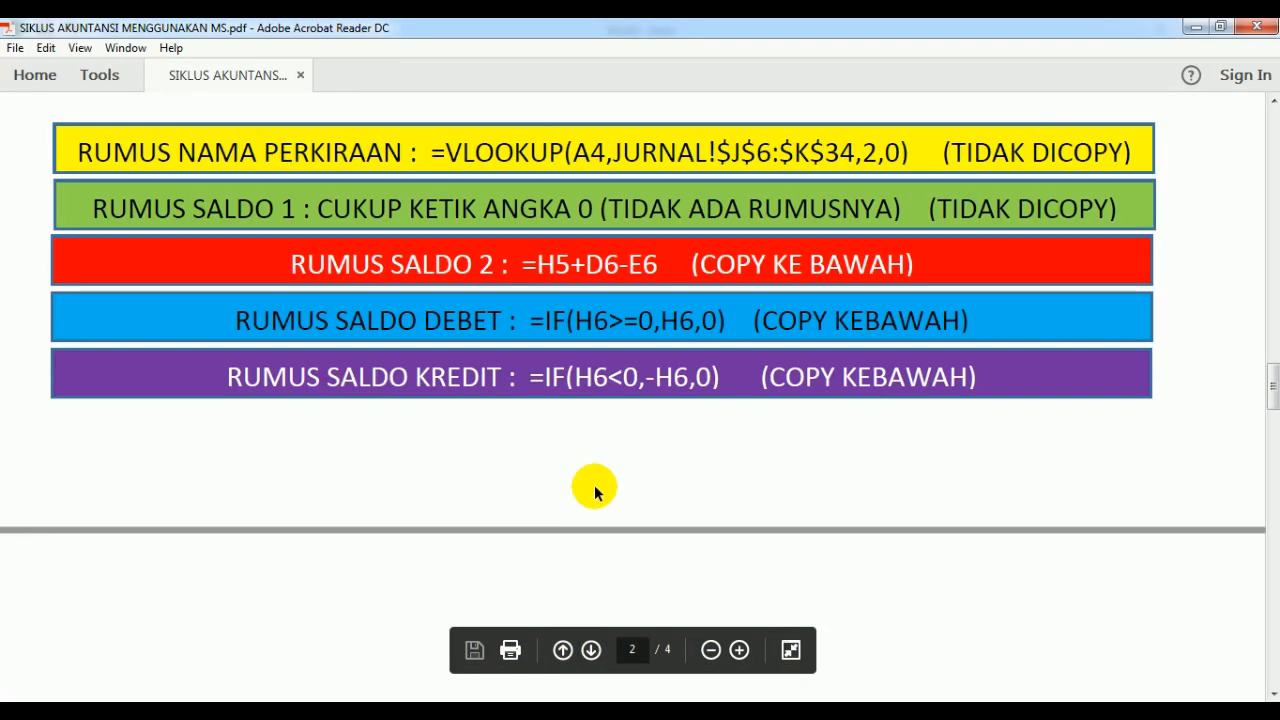
{"action": "scroll", "coordinate": [594, 489], "scroll_direction": "down", "scroll_amount": 3}
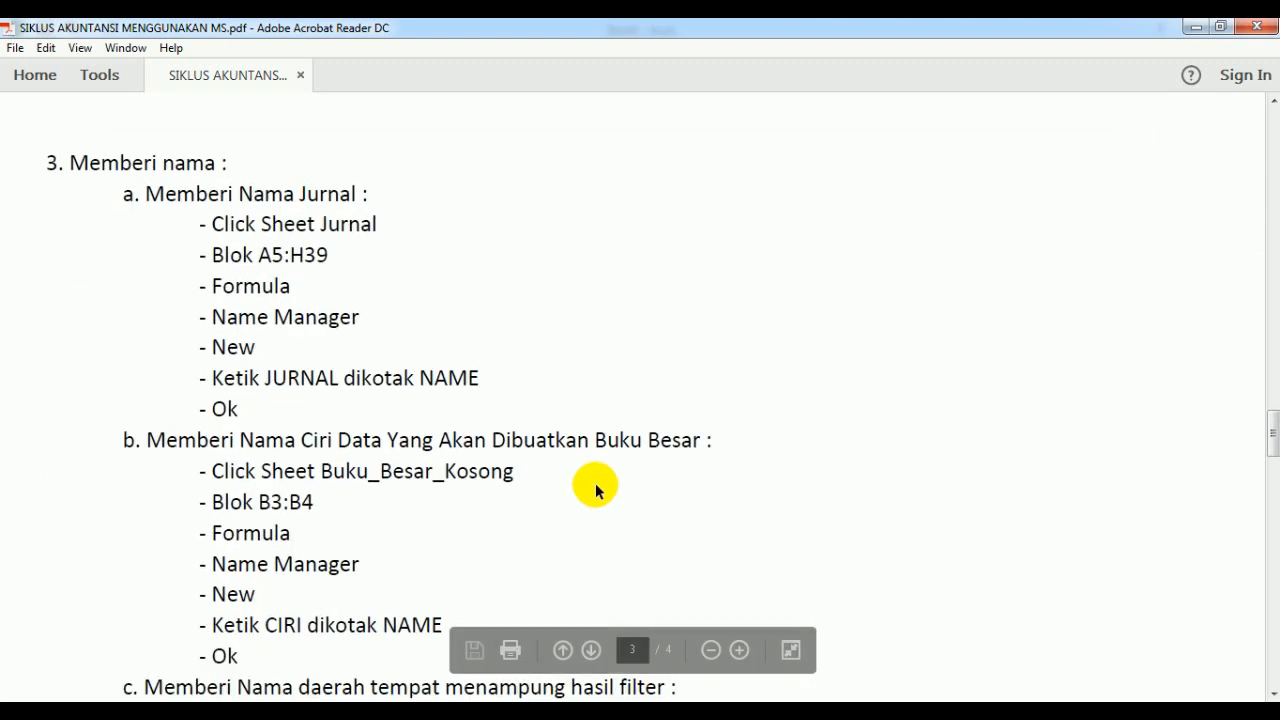
{"action": "scroll", "coordinate": [595, 489], "scroll_direction": "down", "scroll_amount": 1}
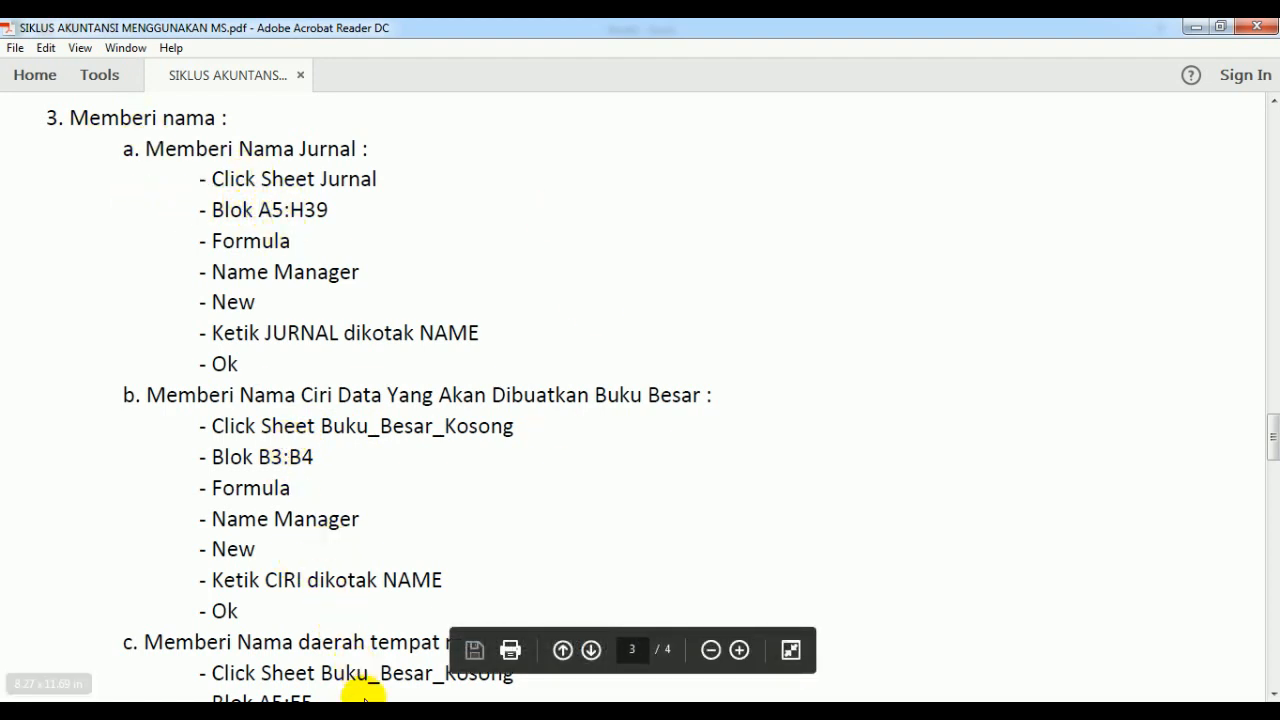
- Define the workbook-scope name JURNAL for the journal table range A5:H39 on the JURNAL sheet
{"action": "left_click", "coordinate": [376, 712]}
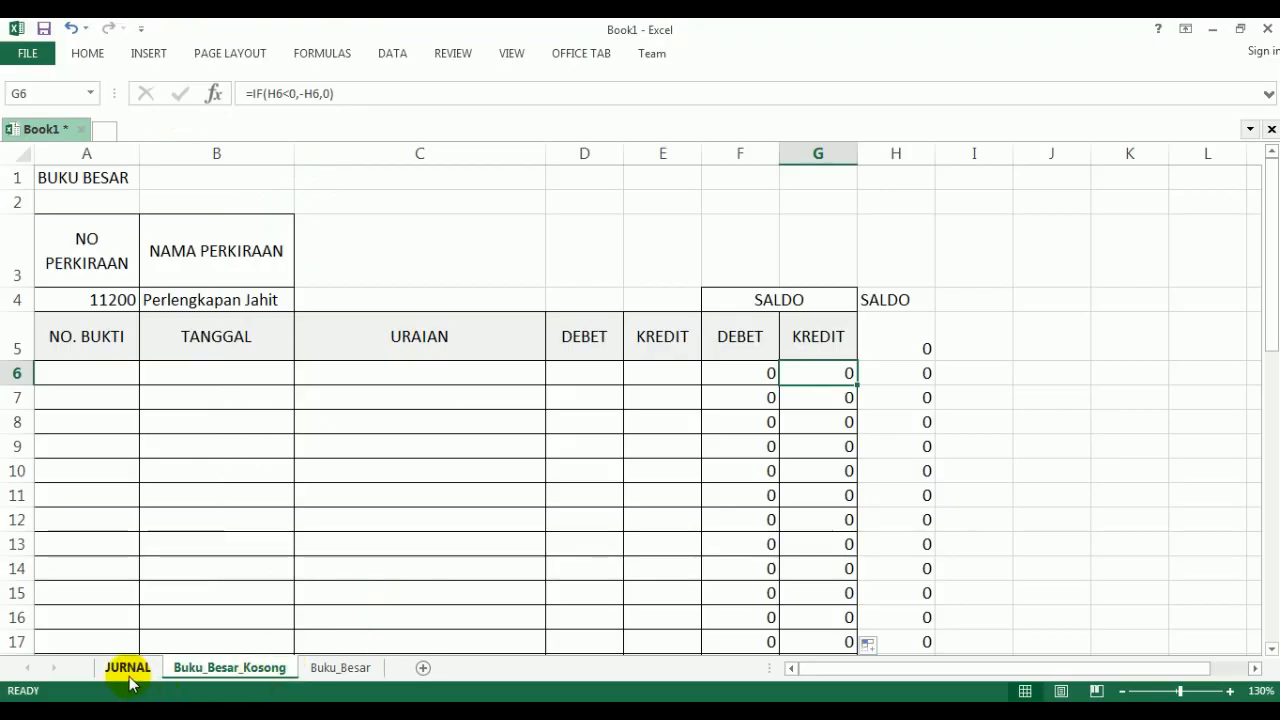
{"action": "left_click", "coordinate": [128, 668]}
{"action": "left_click", "coordinate": [52, 271]}
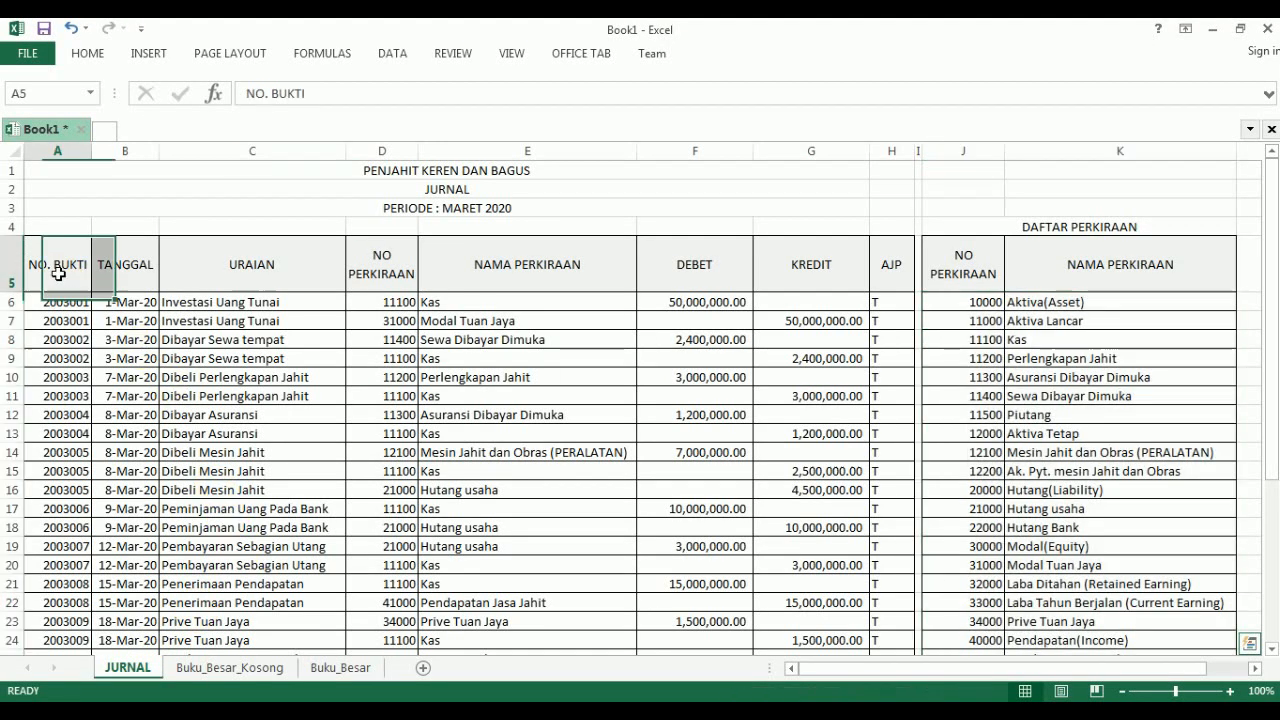
{"action": "left_click_drag", "start_coordinate": [57, 265], "coordinate": [883, 577]}
{"action": "scroll", "coordinate": [883, 577], "scroll_direction": "up", "scroll_amount": 5}
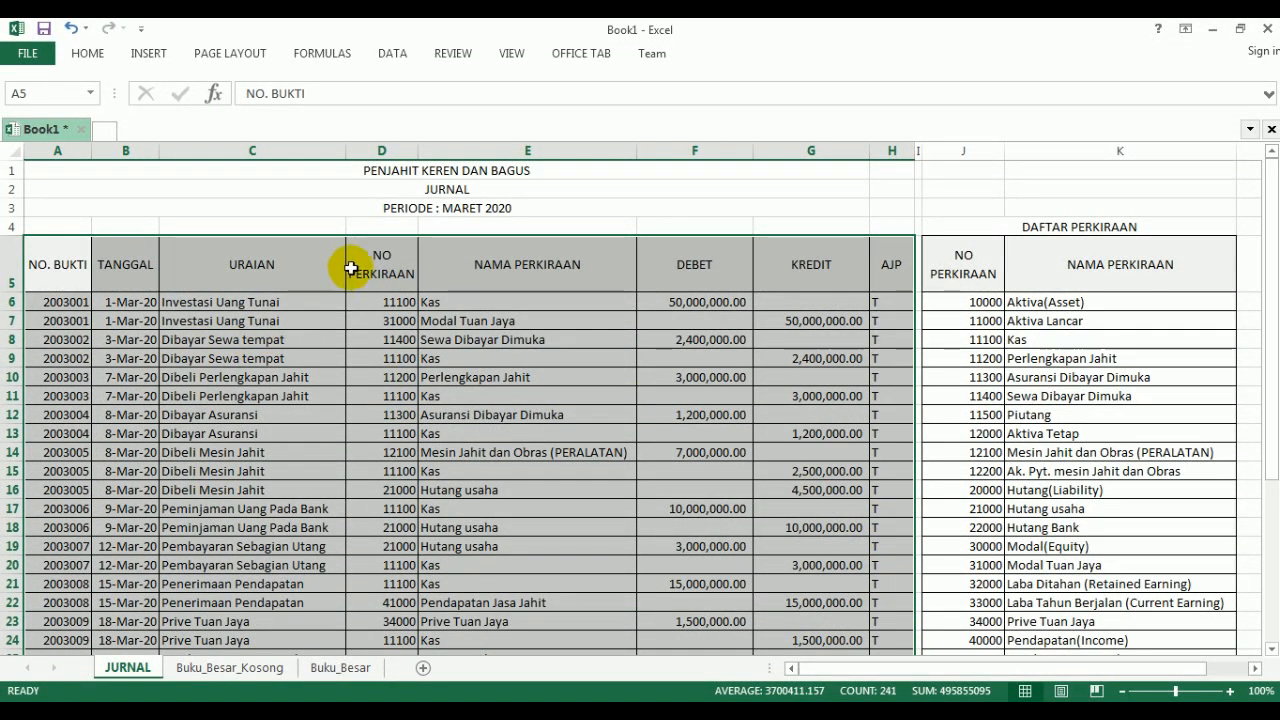
{"action": "left_click", "coordinate": [321, 60]}
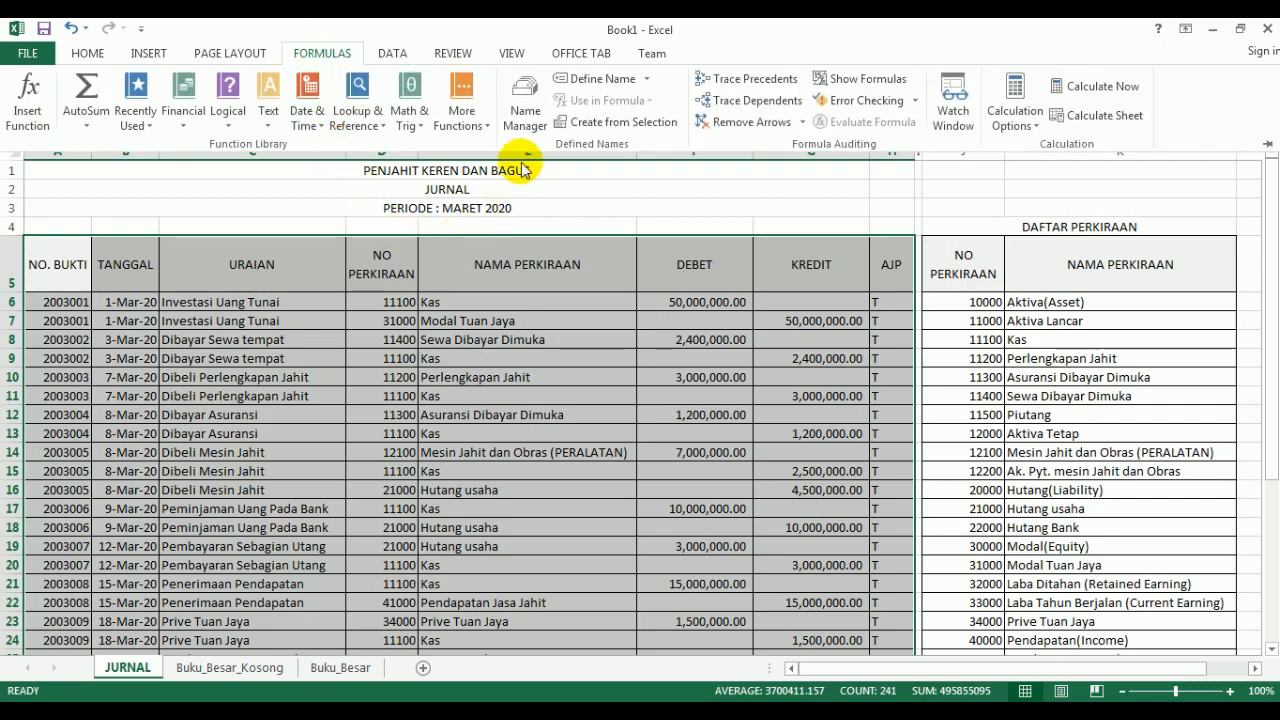
{"action": "left_click", "coordinate": [519, 127]}
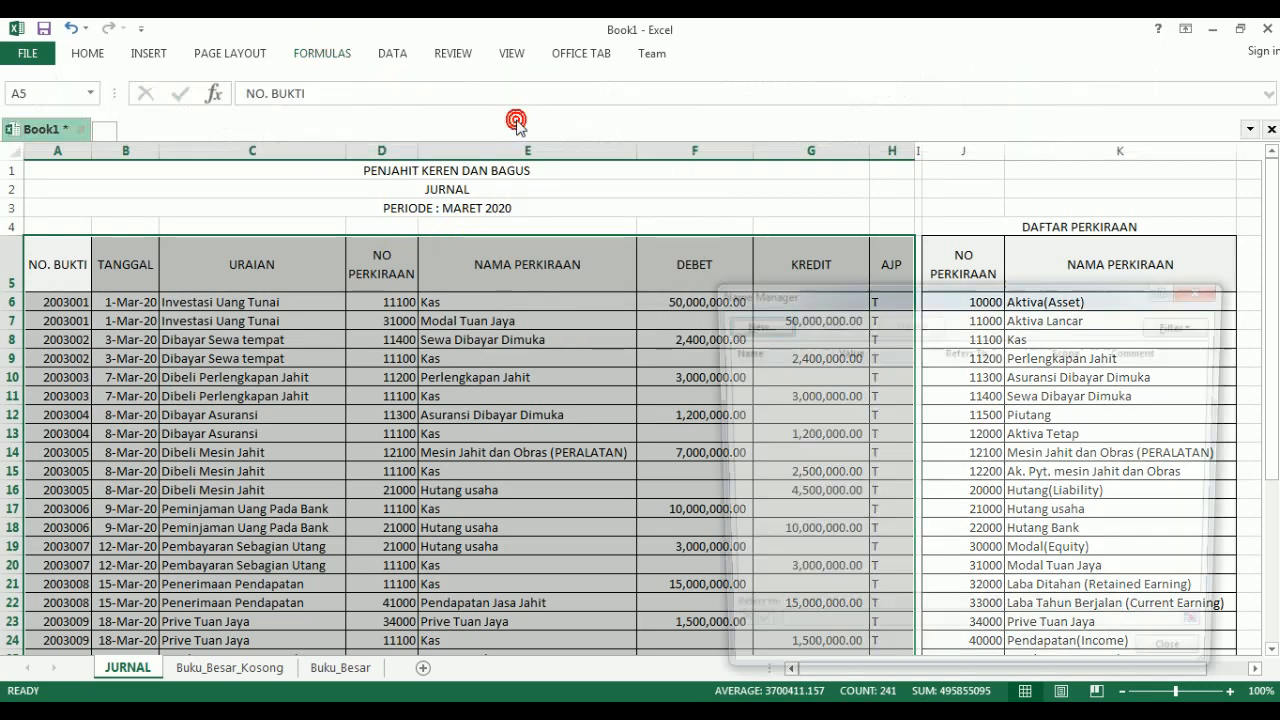
{"action": "left_click_drag", "start_coordinate": [820, 289], "coordinate": [413, 112]}
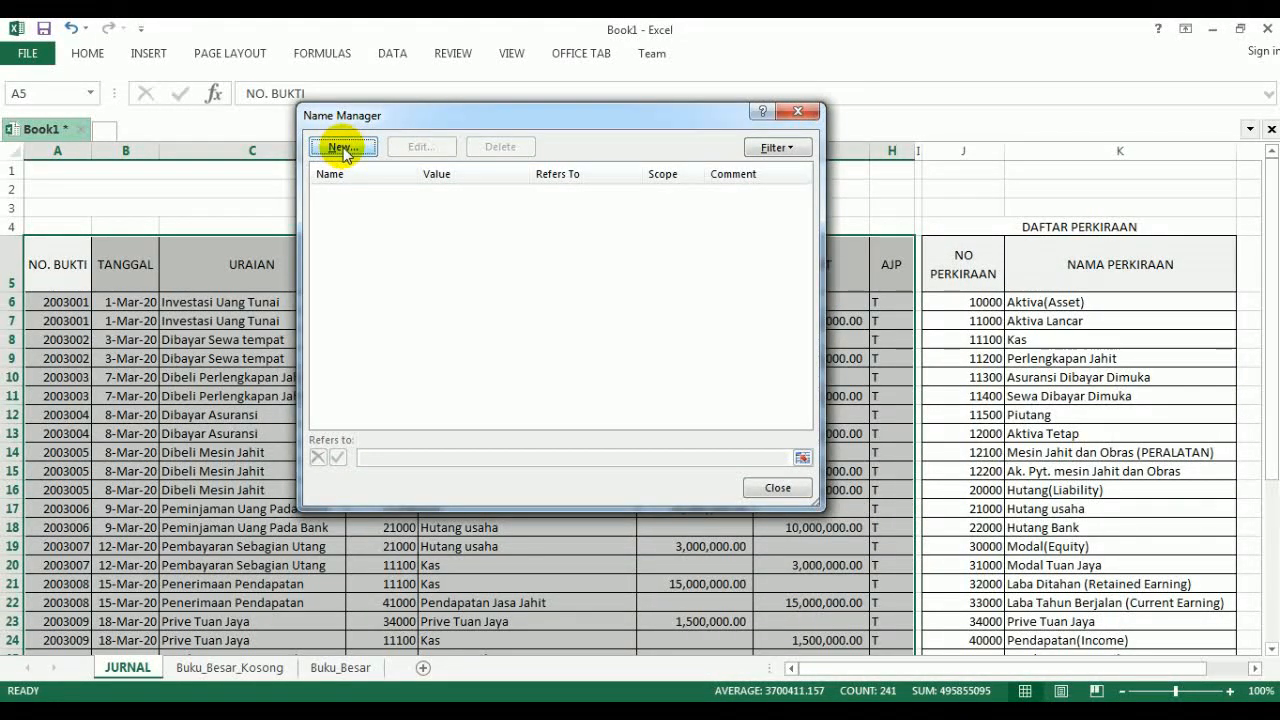
{"action": "left_click", "coordinate": [341, 148]}
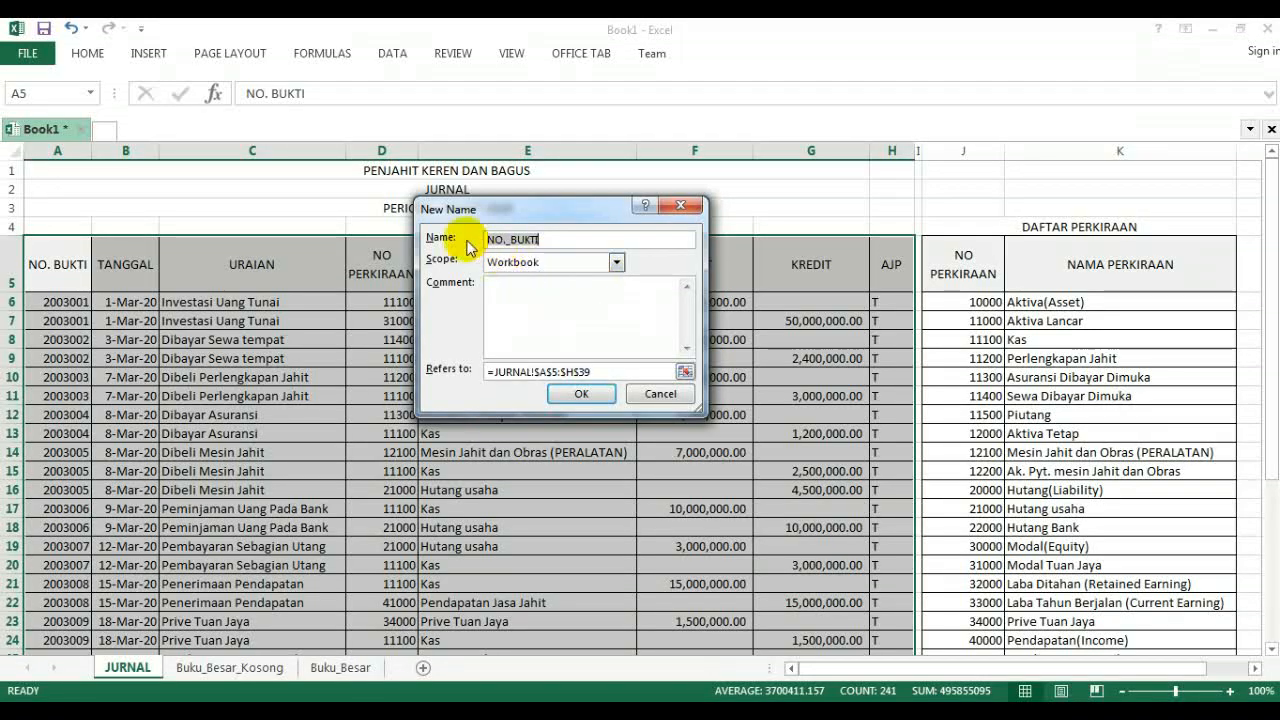
{"action": "type", "text": "JUR"}
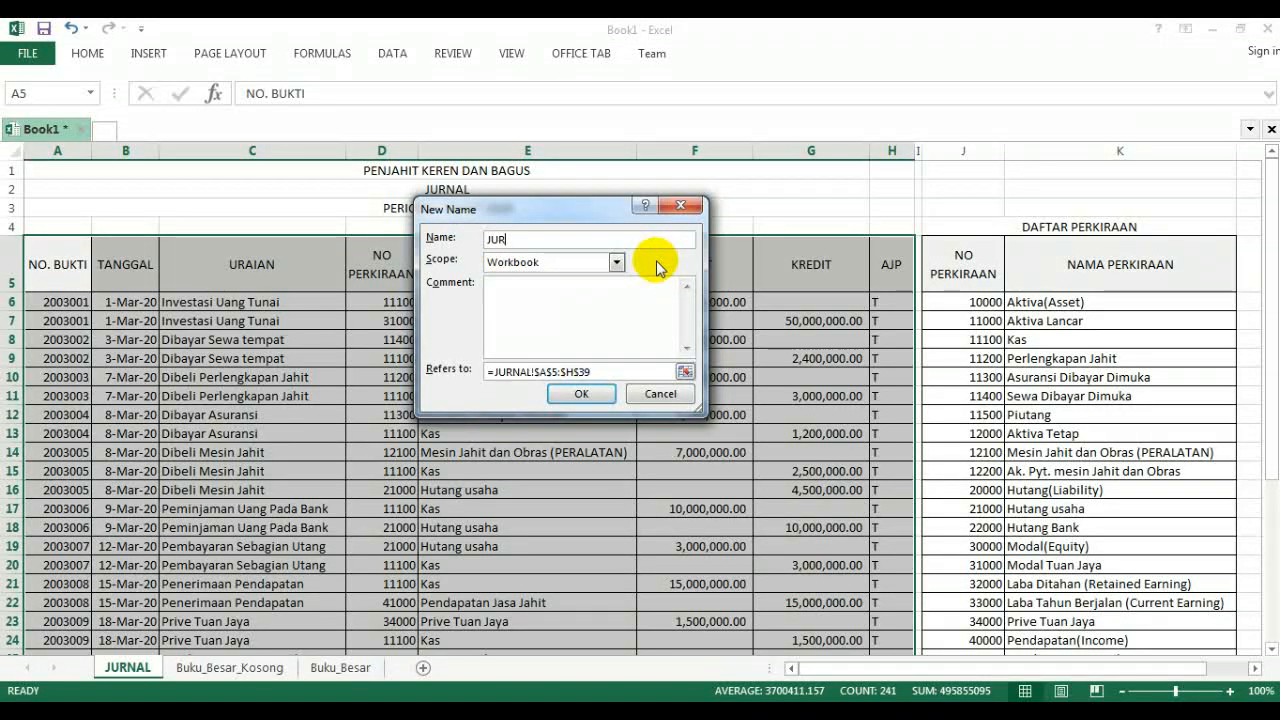
{"action": "type", "text": "NAL"}
{"action": "left_click", "coordinate": [581, 393]}
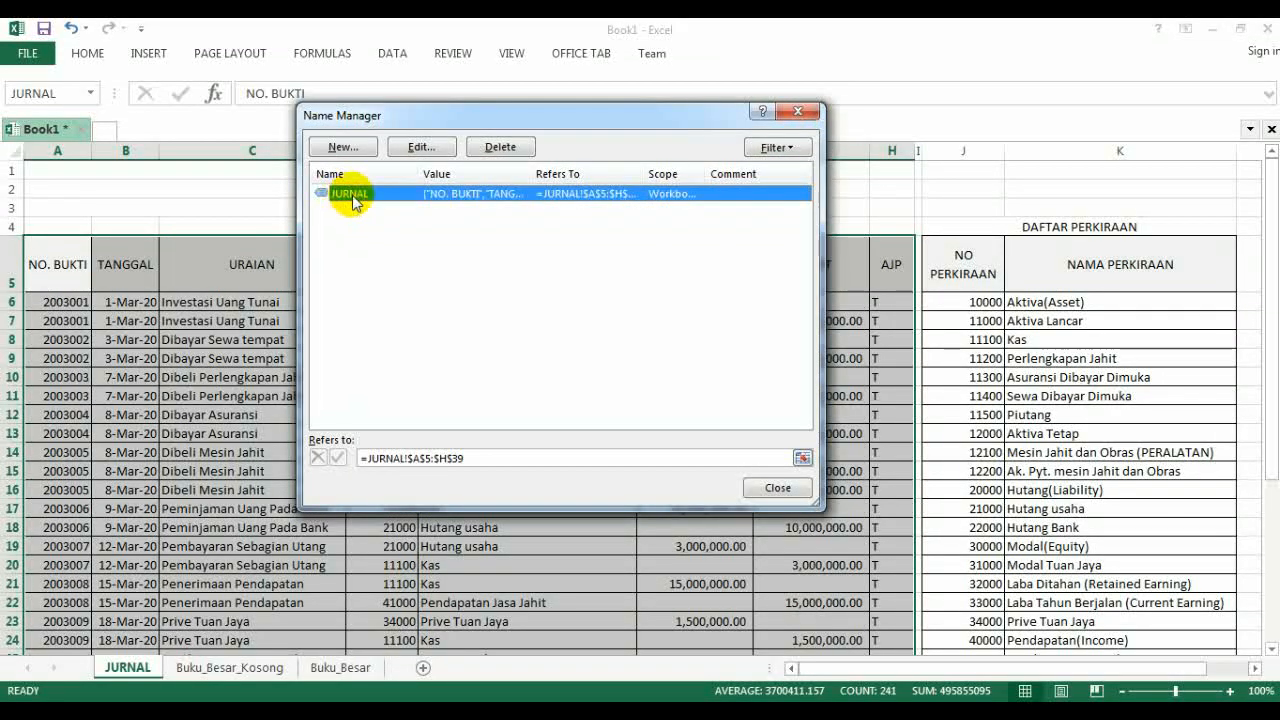
{"action": "left_click", "coordinate": [776, 488]}
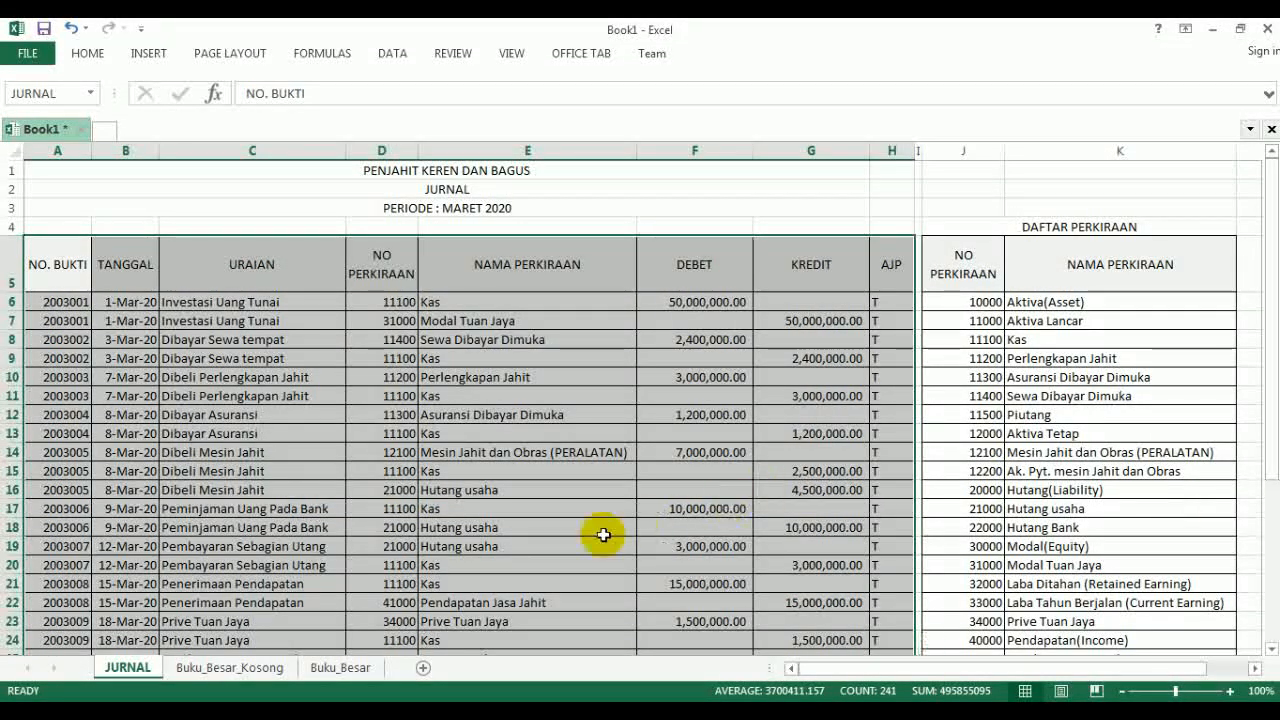
- Define the name CIRI for A3:A4, the NO PERKIRAAN header and its value, on the Buku_Besar_Kosong sheet
{"action": "left_click", "coordinate": [423, 711]}
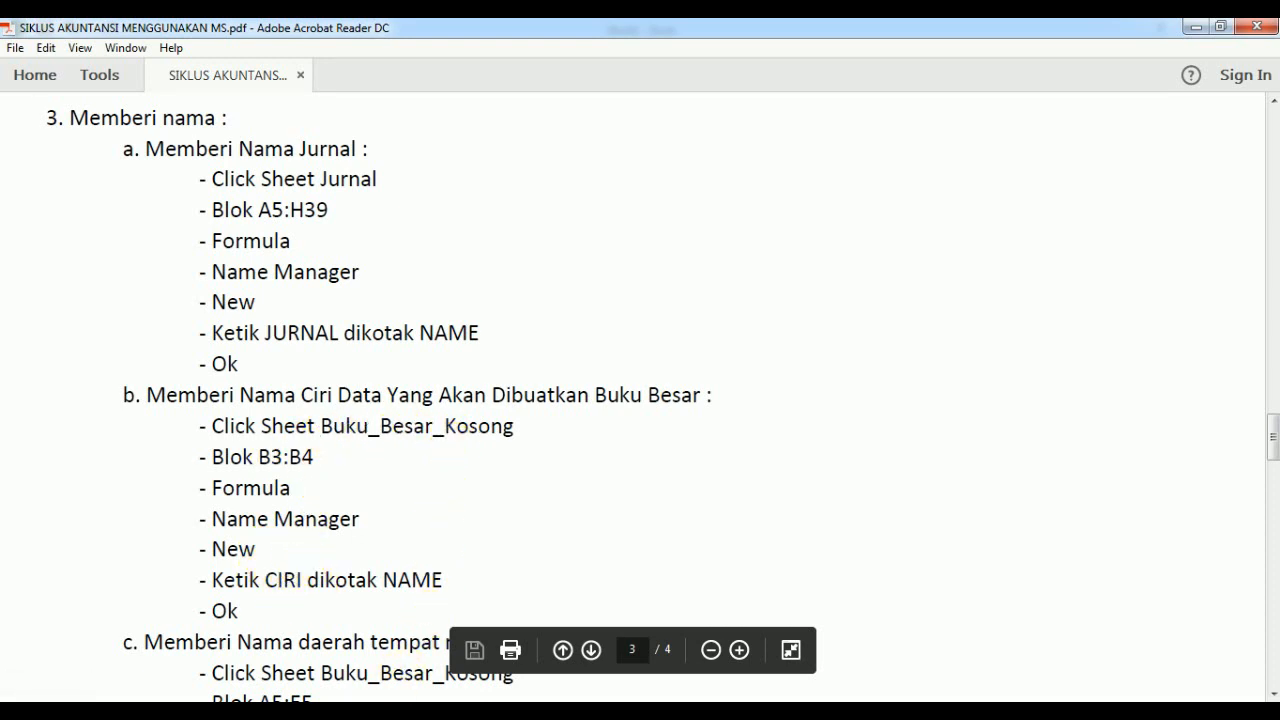
{"action": "left_click", "coordinate": [372, 711]}
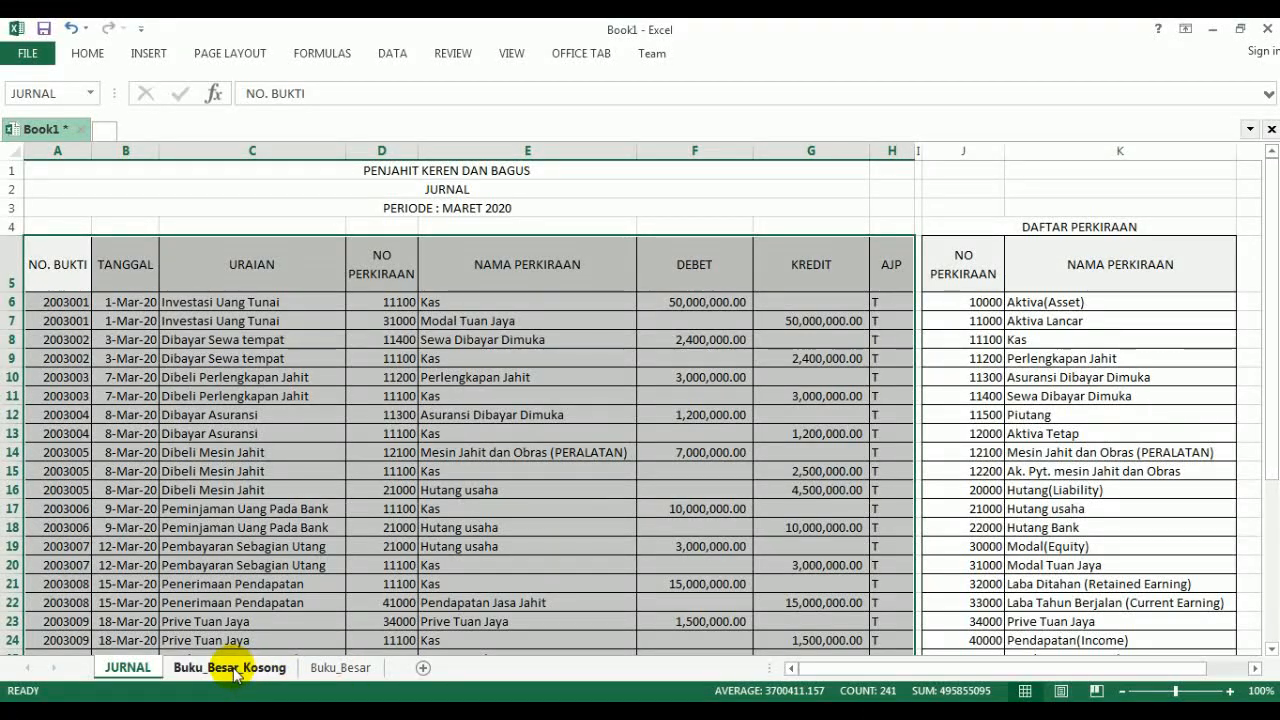
{"action": "left_click", "coordinate": [233, 668]}
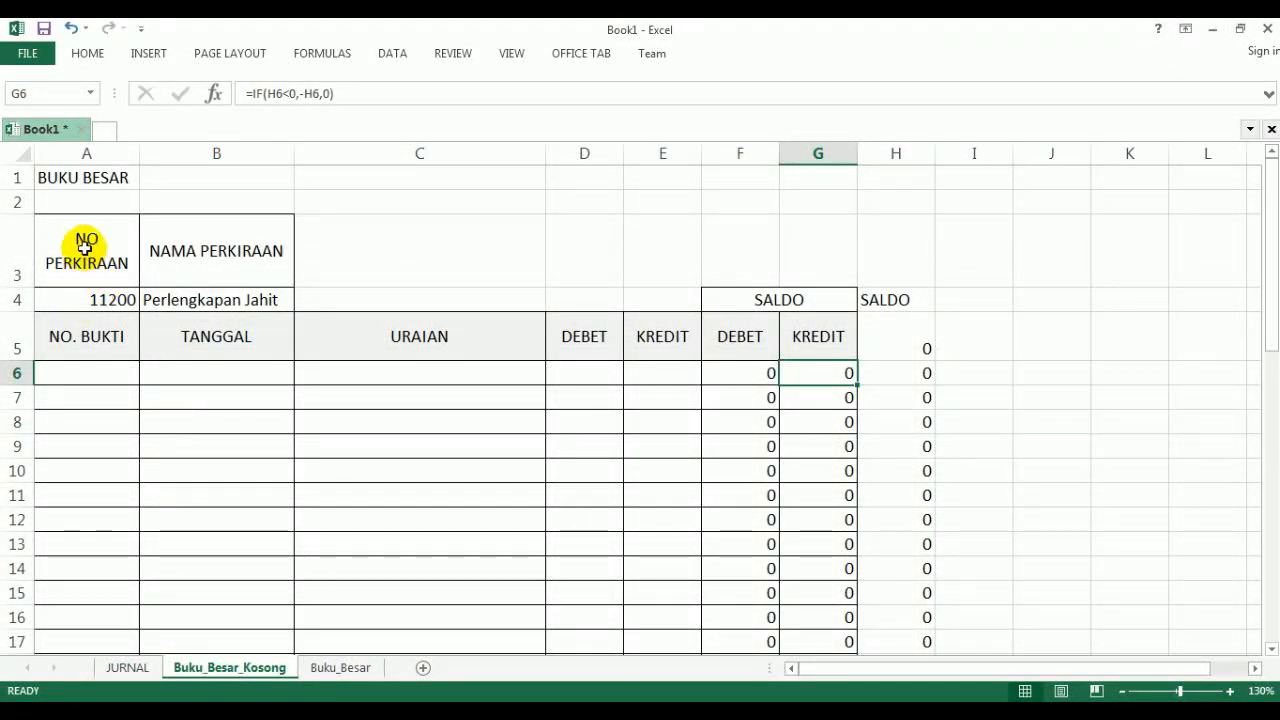
{"action": "left_click_drag", "start_coordinate": [88, 255], "coordinate": [83, 293]}
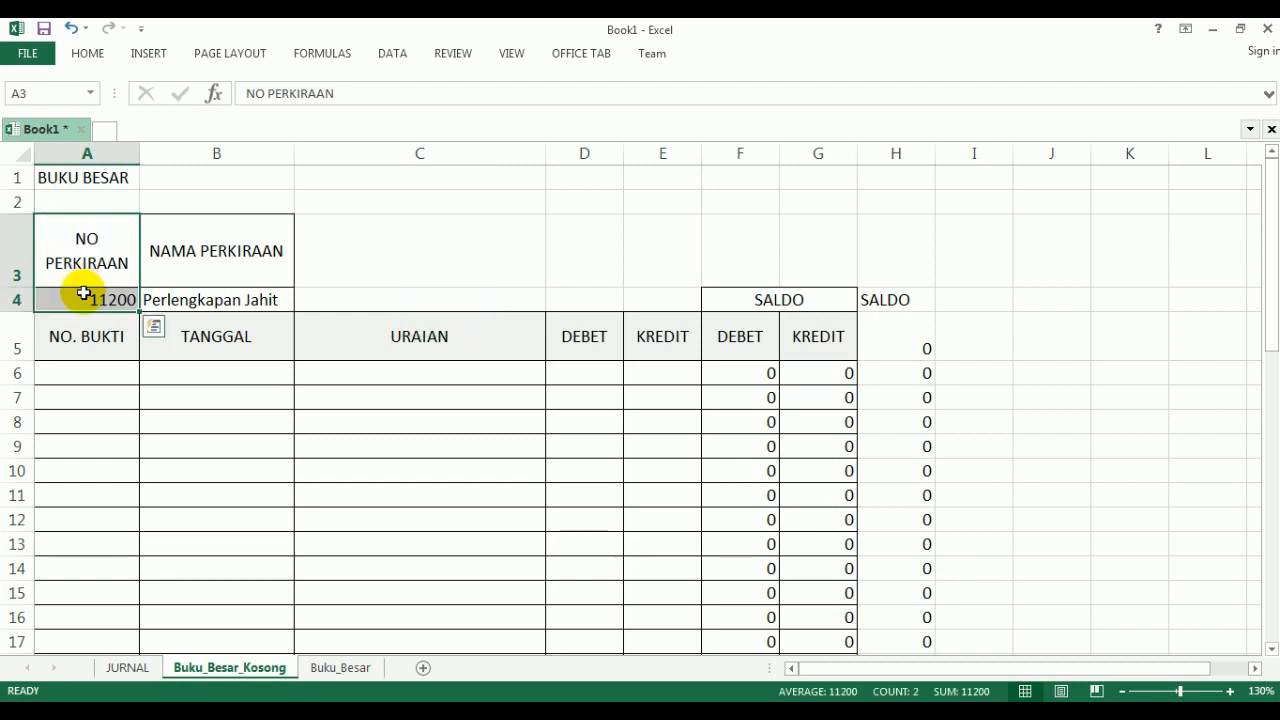
{"action": "left_click", "coordinate": [316, 56]}
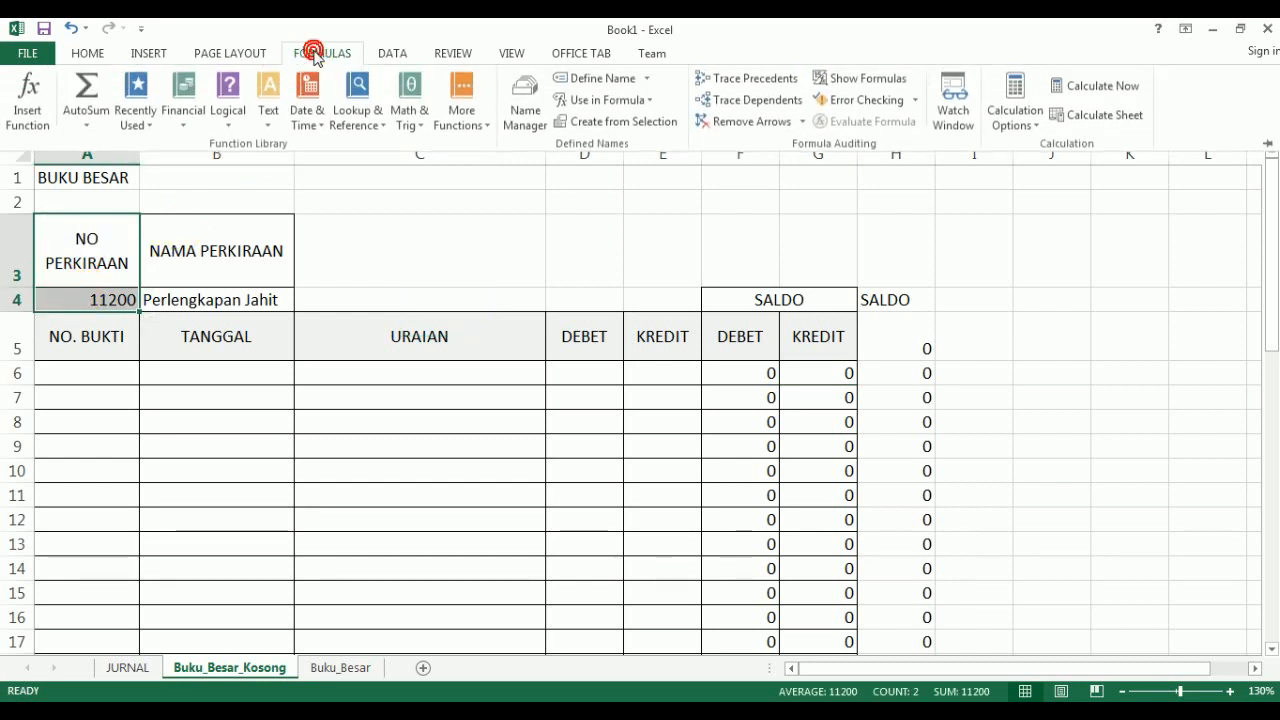
{"action": "left_click", "coordinate": [525, 118]}
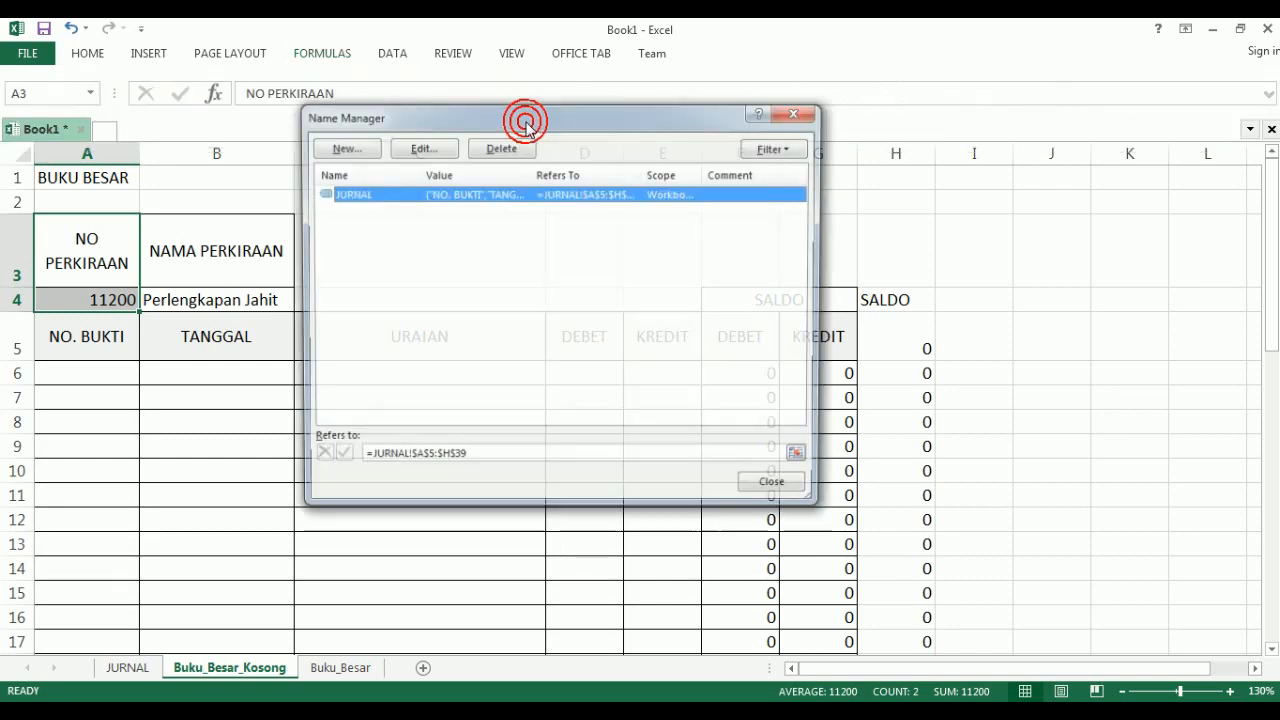
{"action": "left_click", "coordinate": [343, 147]}
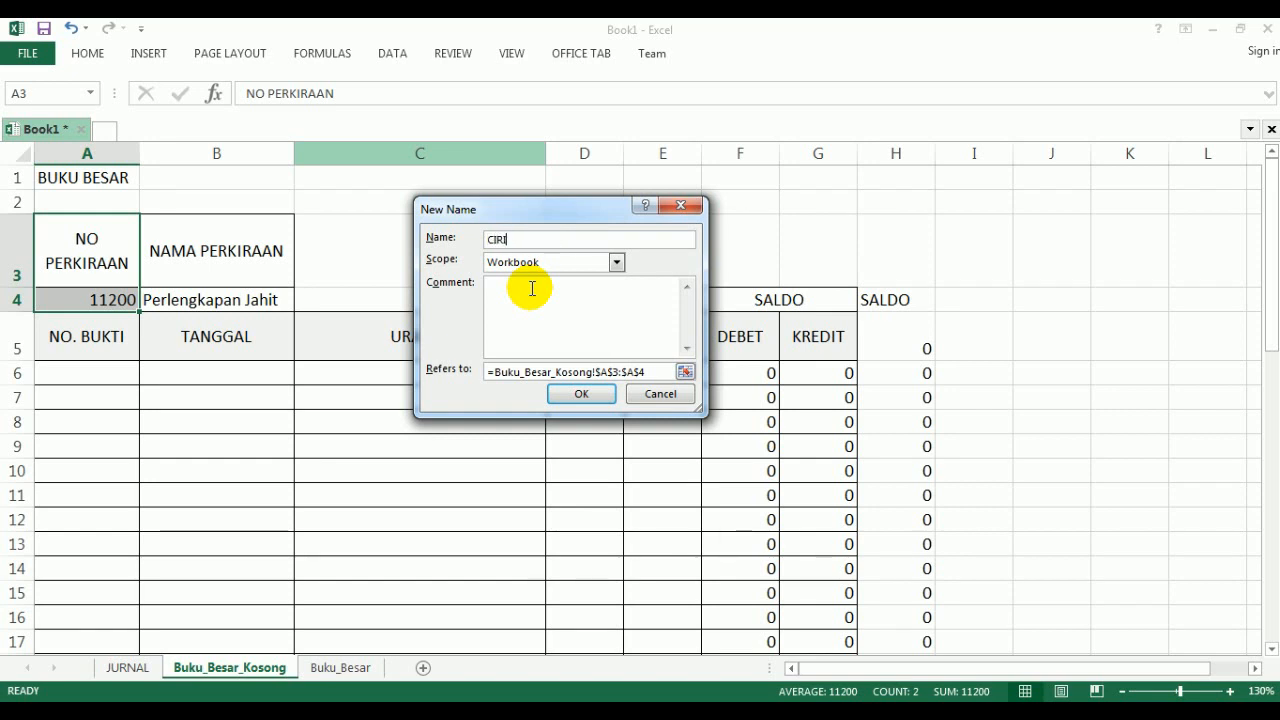
{"action": "left_click", "coordinate": [572, 396]}
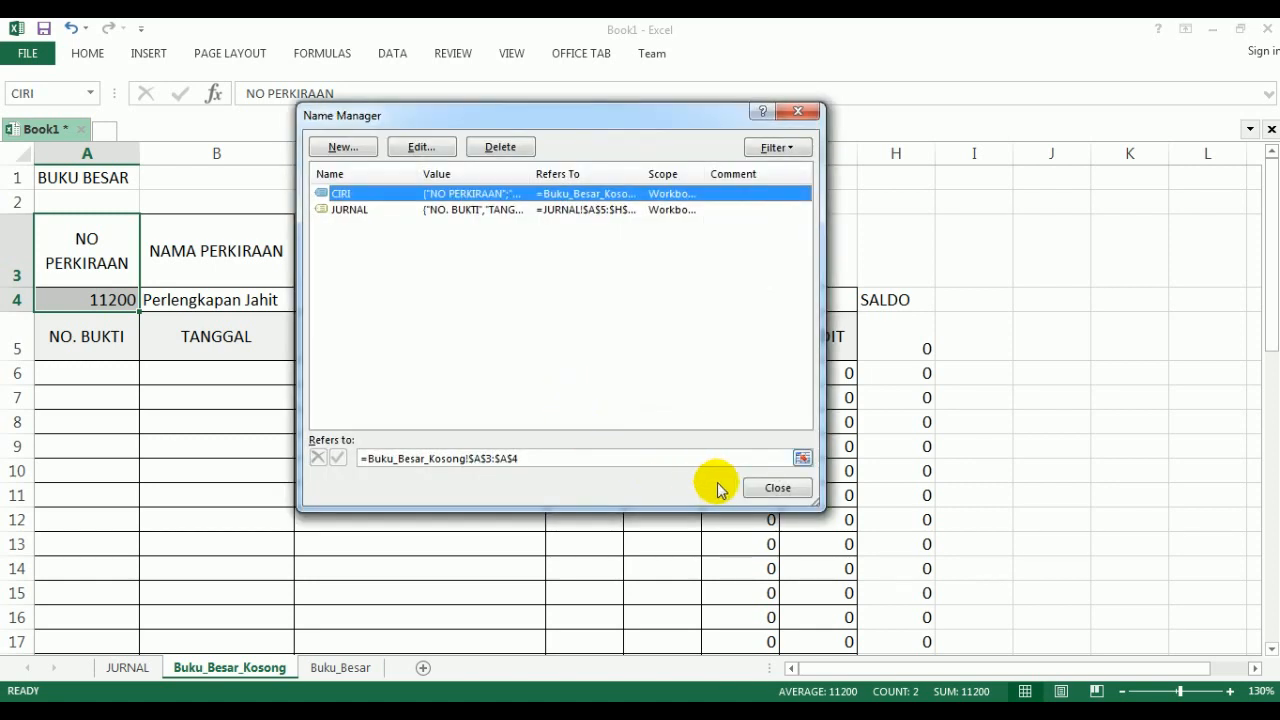
{"action": "left_click", "coordinate": [752, 487]}
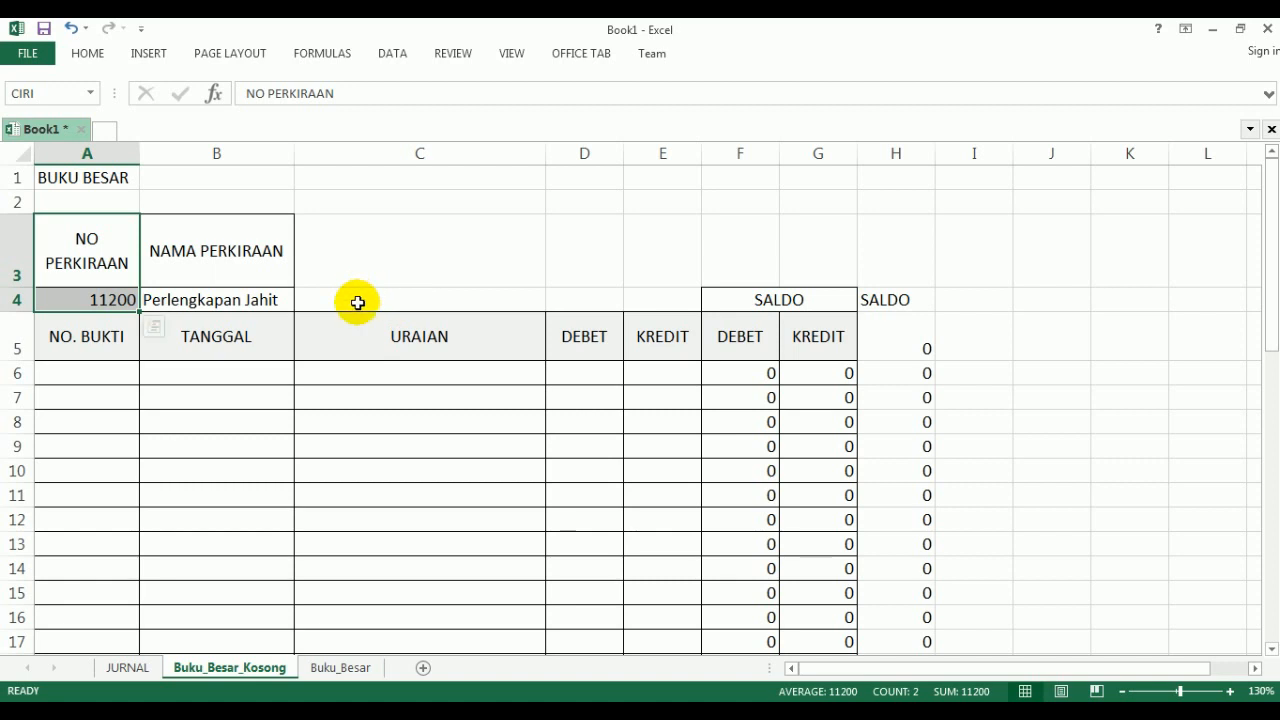
{"action": "left_click", "coordinate": [352, 413]}
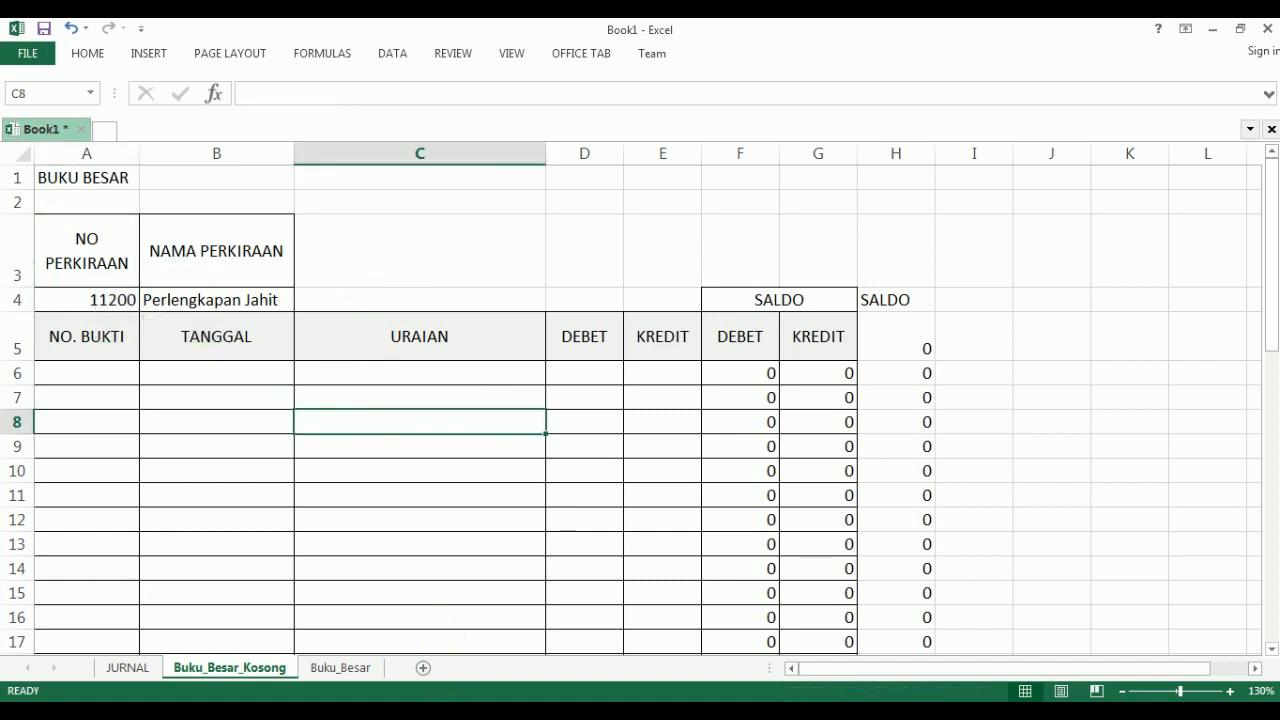
- Following the PDF guide, define the workbook-scope name OUTPUT for header cells A5:E5 on the Buku_Besar_Kosong sheet
{"action": "key", "text": "alt+Tab"}
{"action": "scroll", "coordinate": [434, 526], "scroll_direction": "down", "scroll_amount": 3}
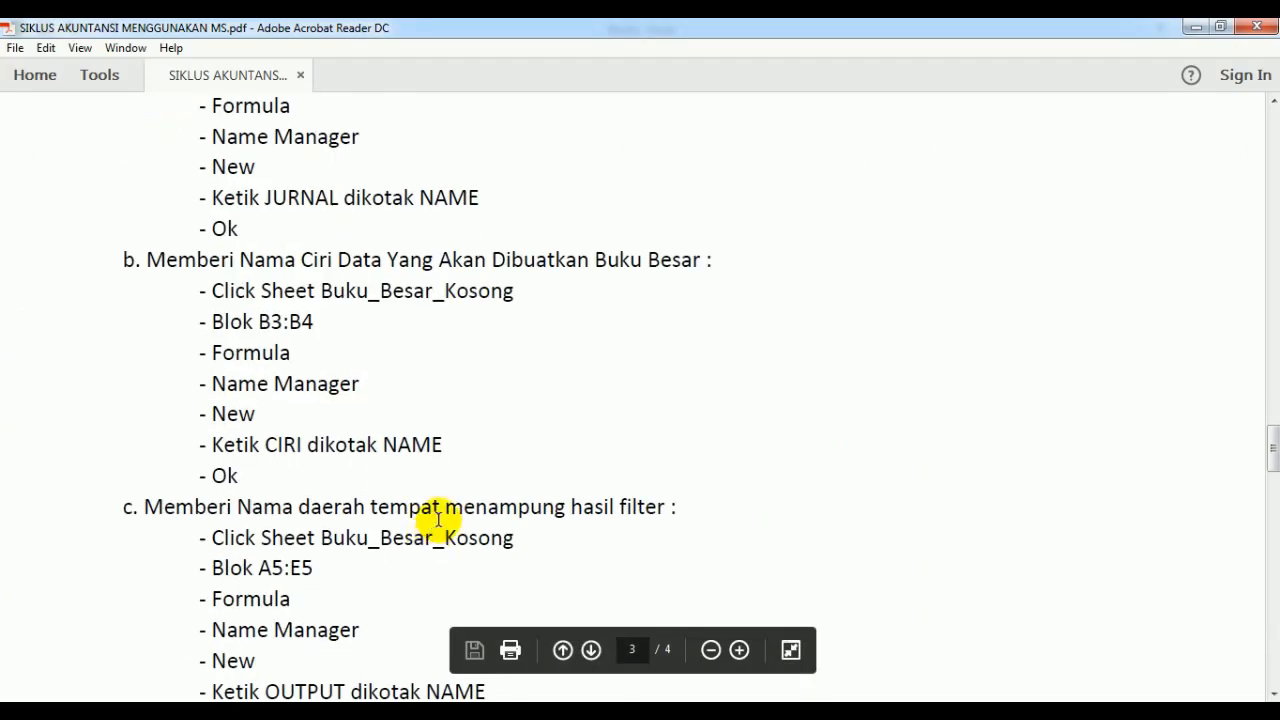
{"action": "scroll", "coordinate": [471, 478], "scroll_direction": "down", "scroll_amount": 3}
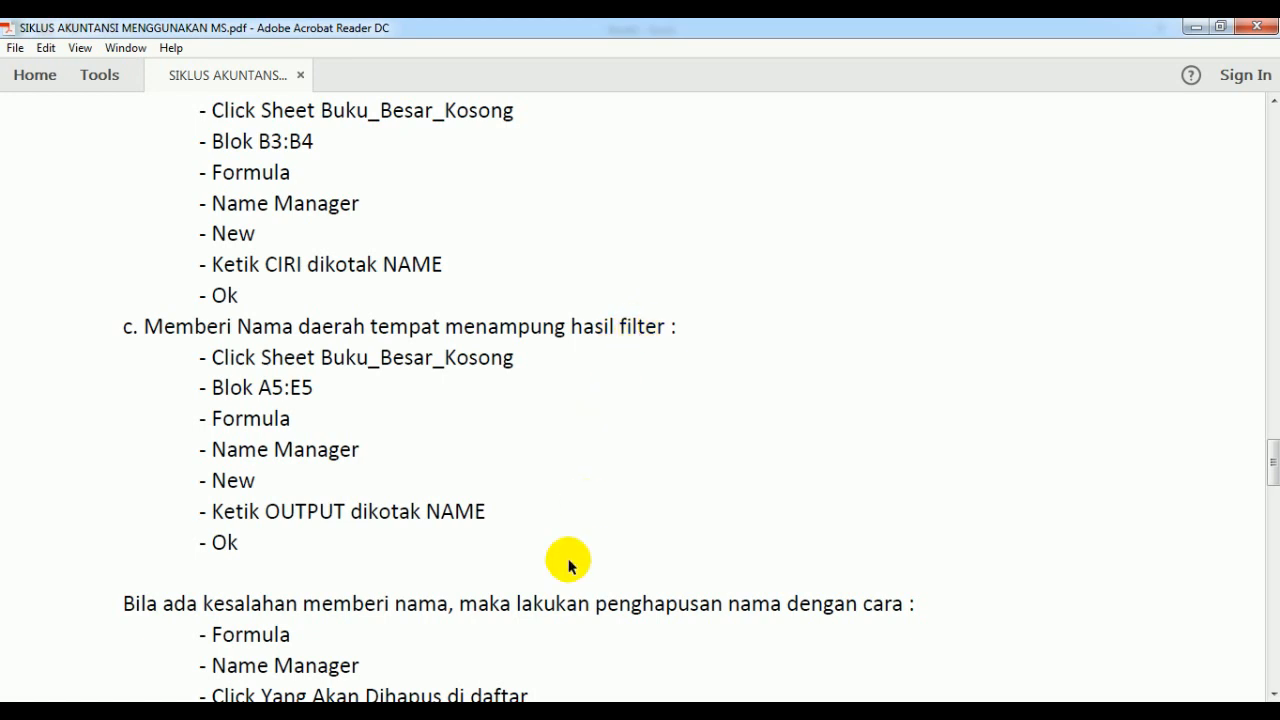
{"action": "left_click", "coordinate": [432, 710]}
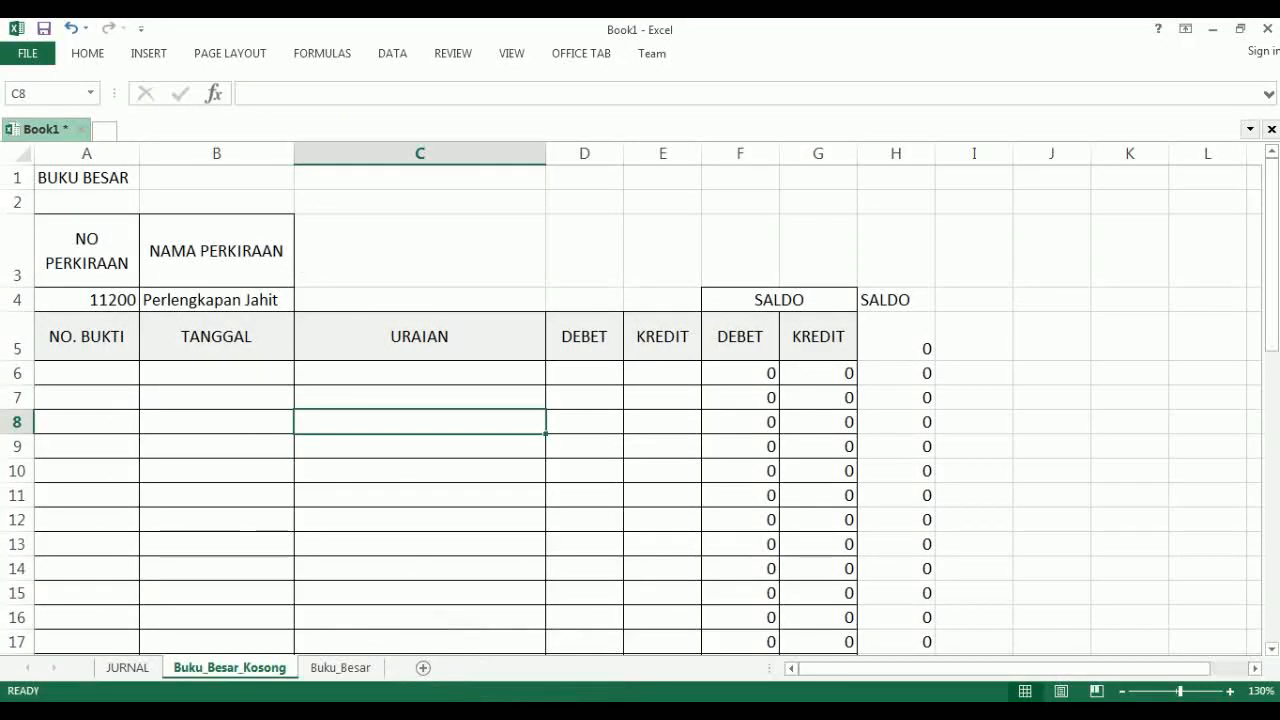
{"action": "left_click_drag", "start_coordinate": [66, 336], "coordinate": [676, 350]}
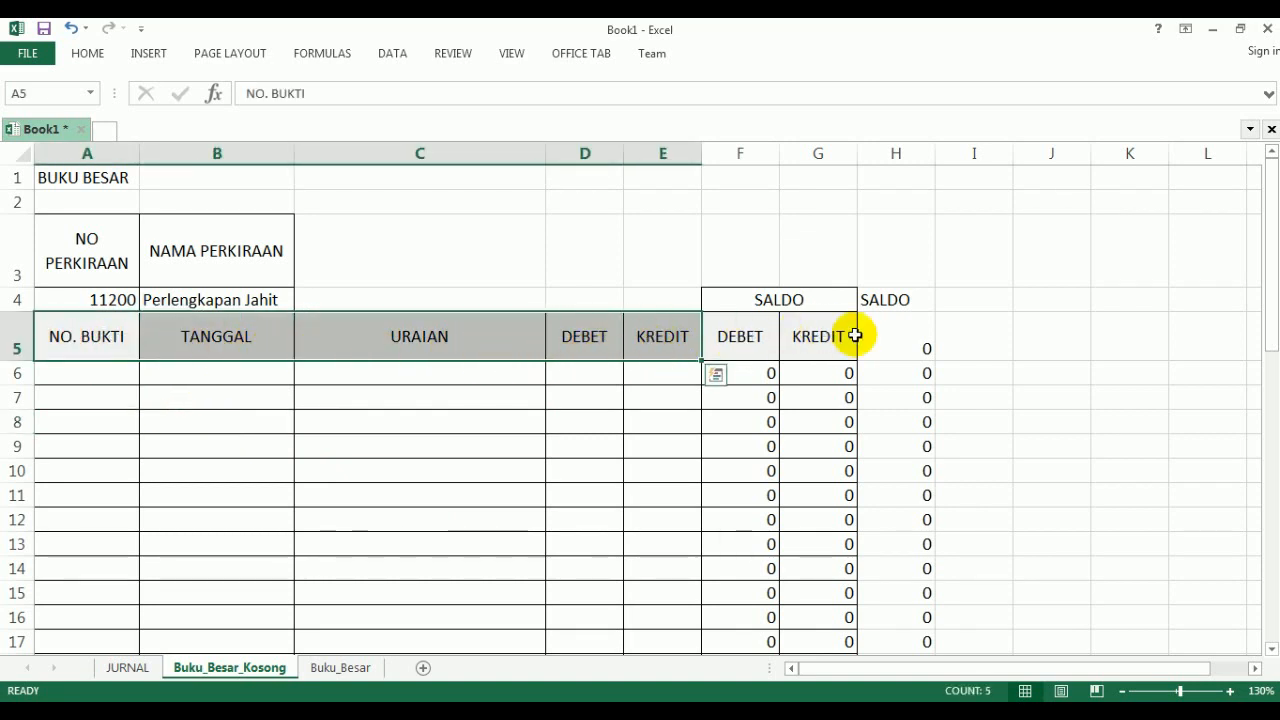
{"action": "left_click", "coordinate": [322, 53]}
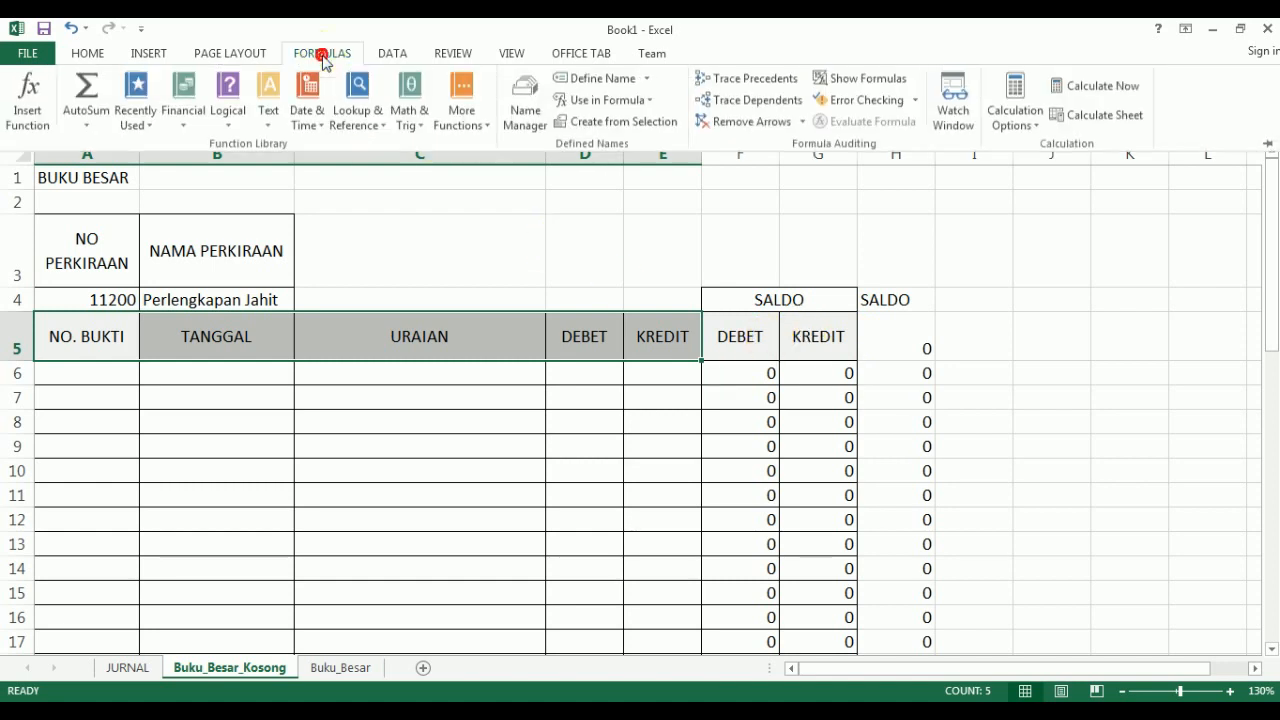
{"action": "left_click", "coordinate": [524, 125]}
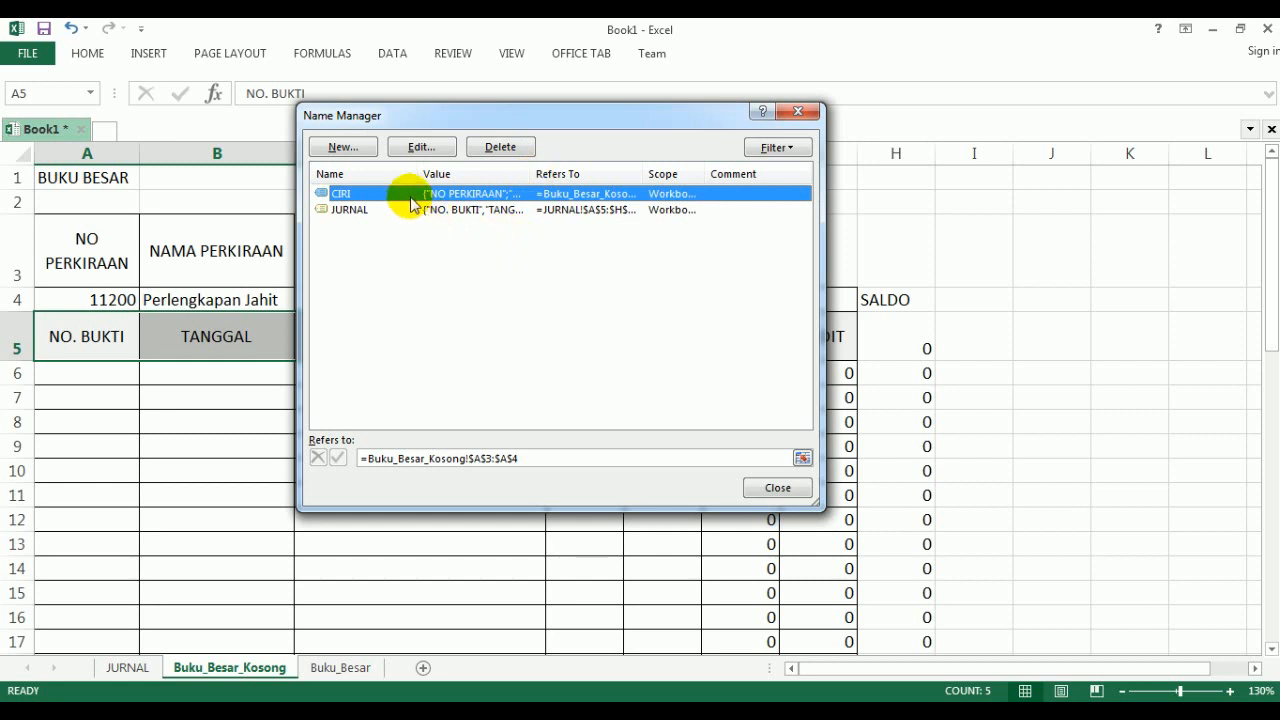
{"action": "left_click", "coordinate": [343, 148]}
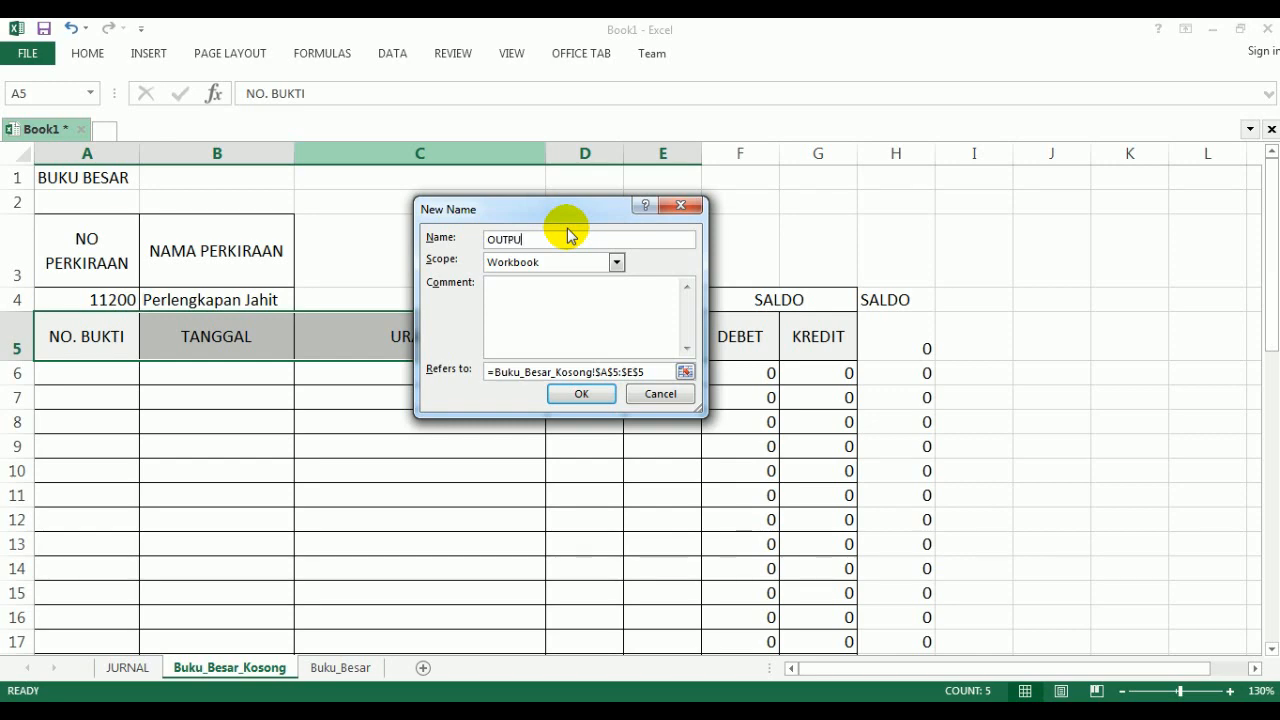
{"action": "type", "text": "OUTPUT"}
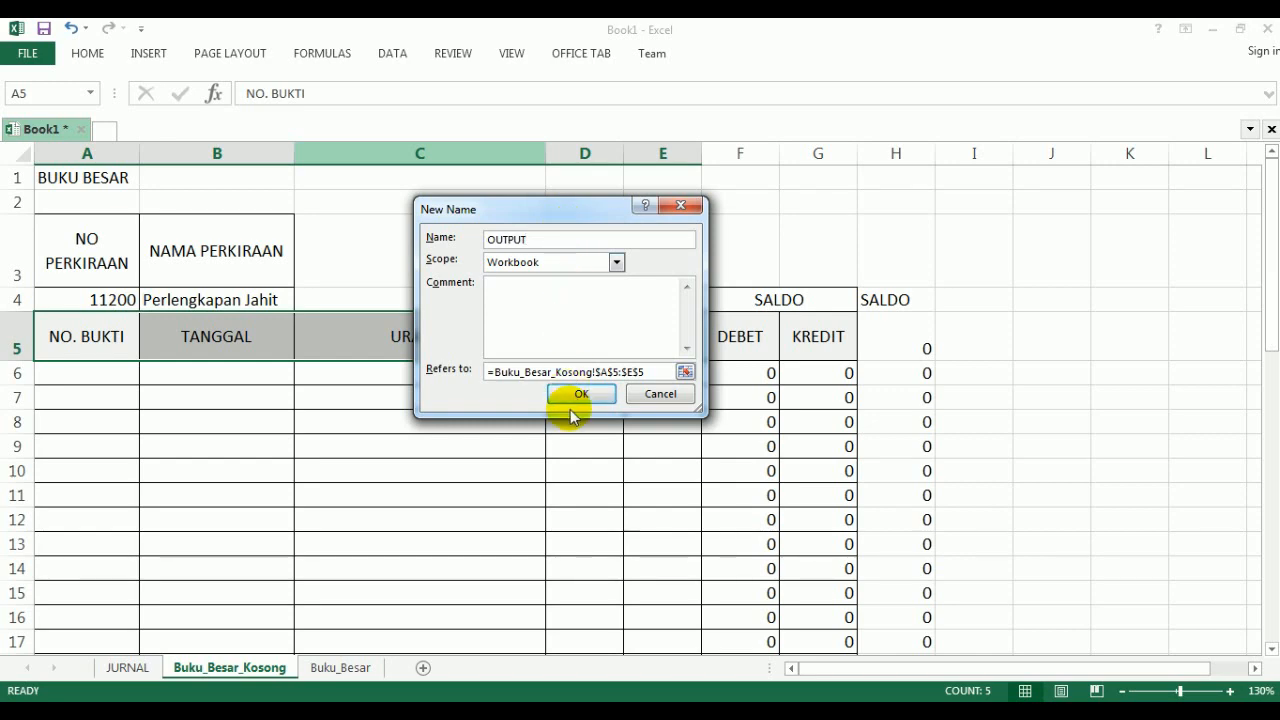
{"action": "left_click", "coordinate": [577, 396]}
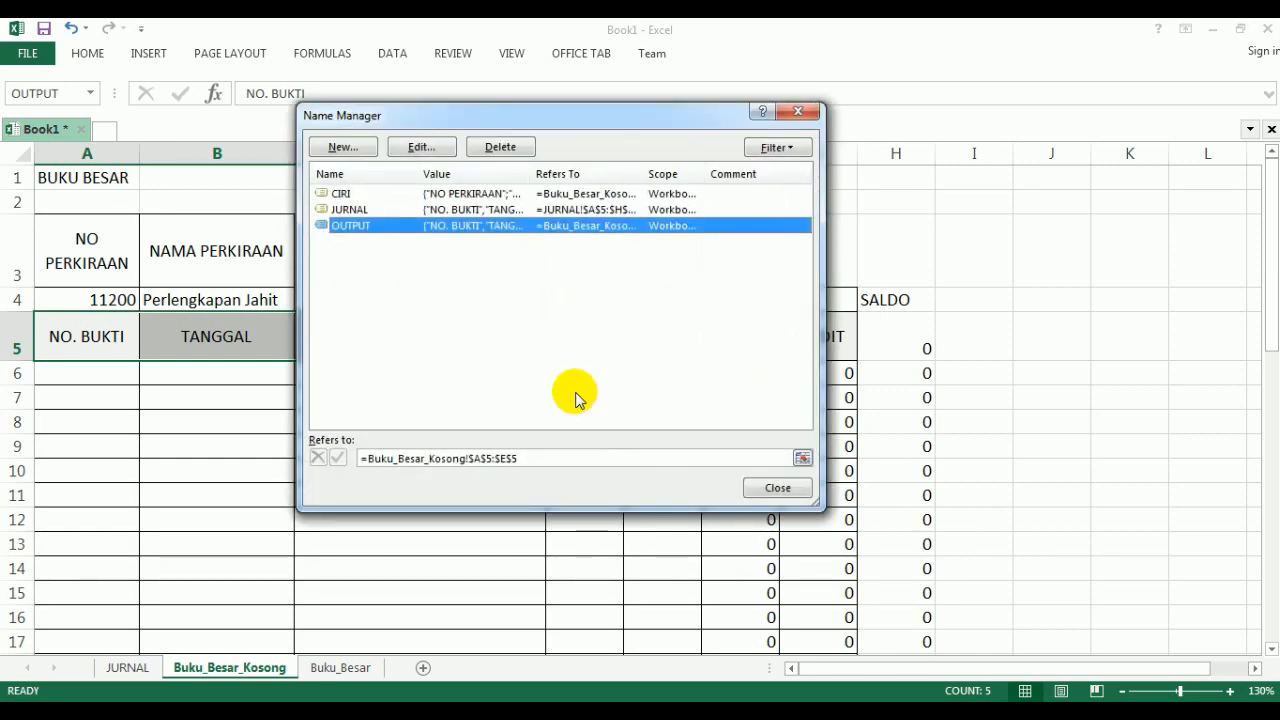
{"action": "left_click", "coordinate": [777, 487]}
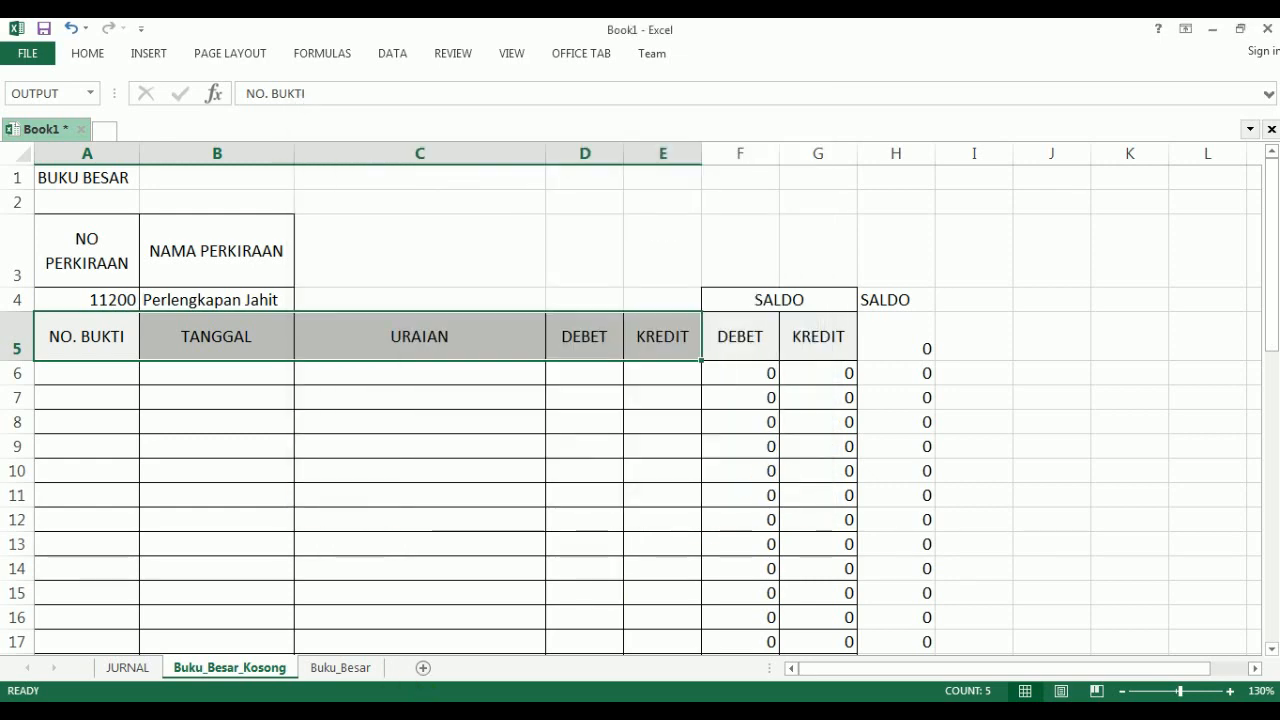
- Check the guide's instructions for deleting names, and define a trial name AAAAA for H4:H7 on the Buku_Besar_Kosong sheet
{"action": "key", "text": "alt+Tab"}
{"action": "scroll", "coordinate": [470, 520], "scroll_direction": "down", "scroll_amount": 1}
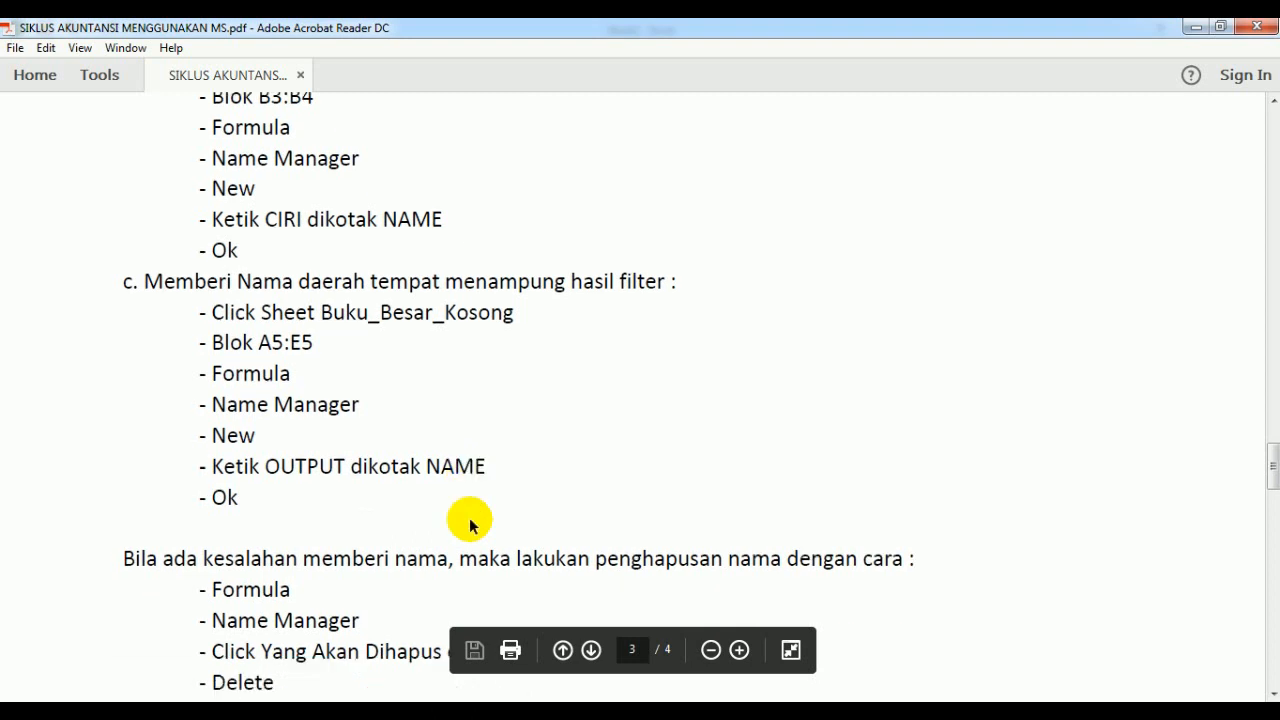
{"action": "scroll", "coordinate": [470, 520], "scroll_direction": "down", "scroll_amount": 7}
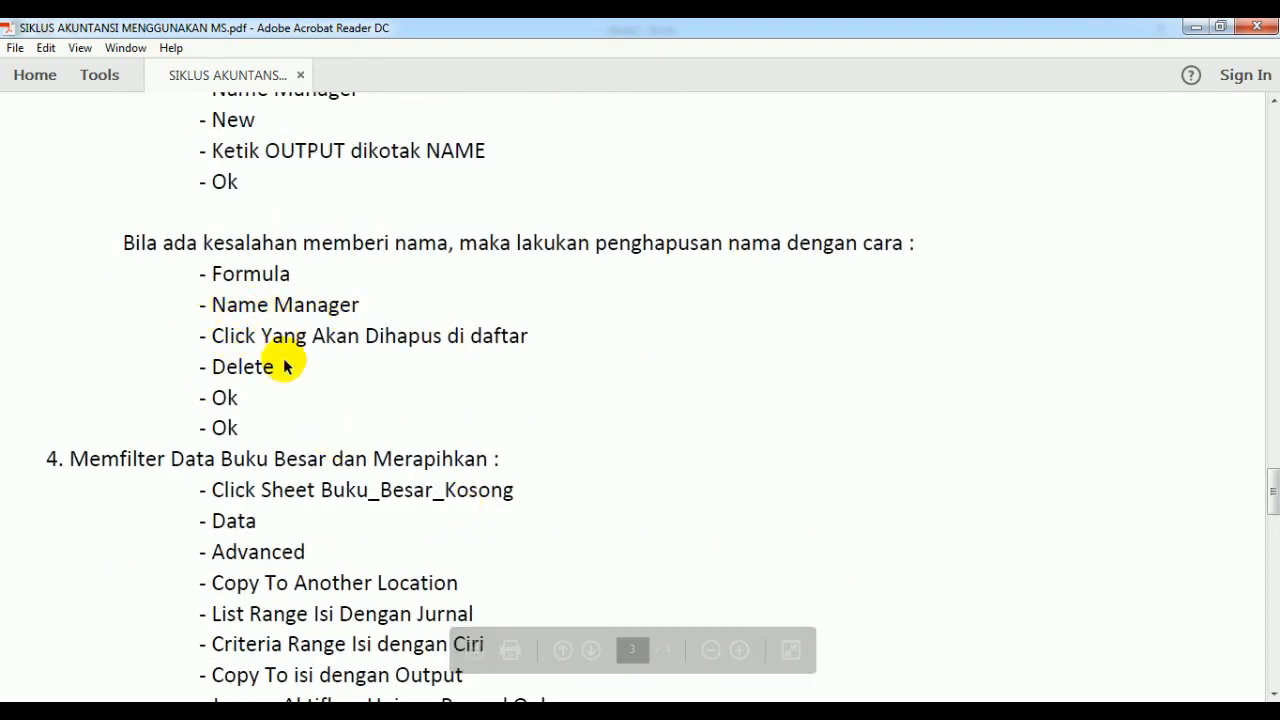
{"action": "key", "text": "alt+Tab"}
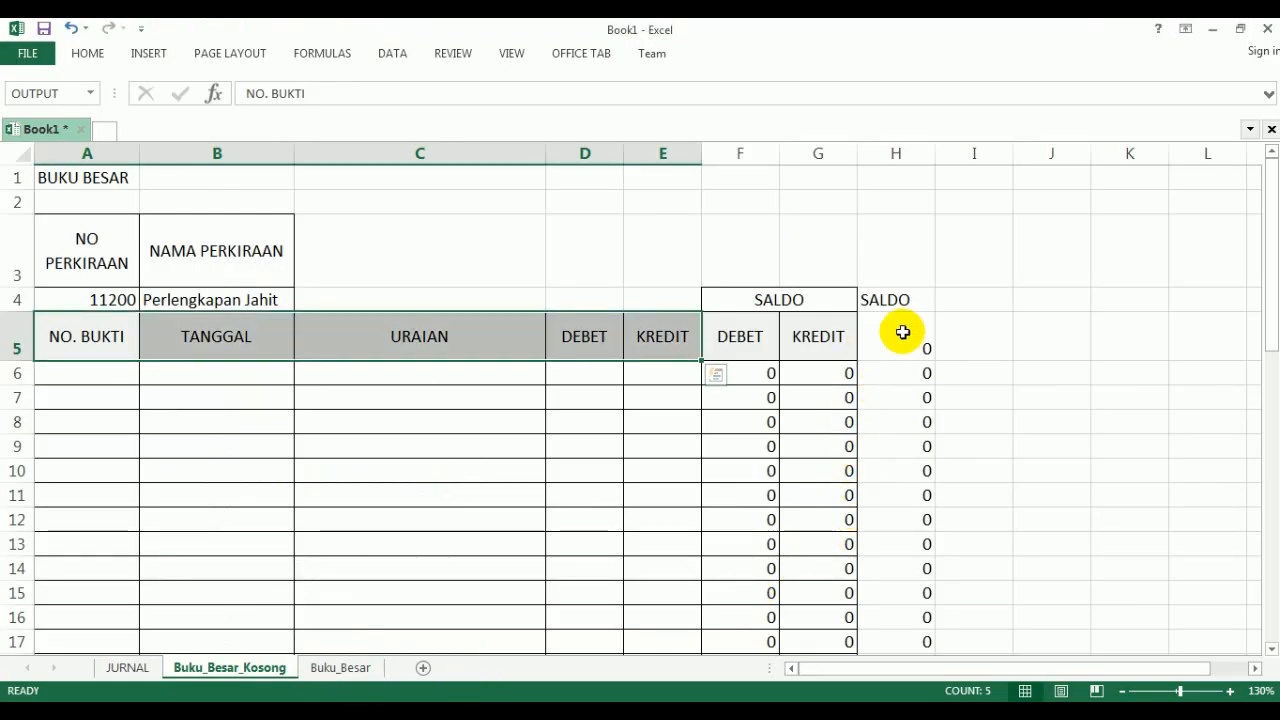
{"action": "left_click_drag", "start_coordinate": [902, 306], "coordinate": [918, 400]}
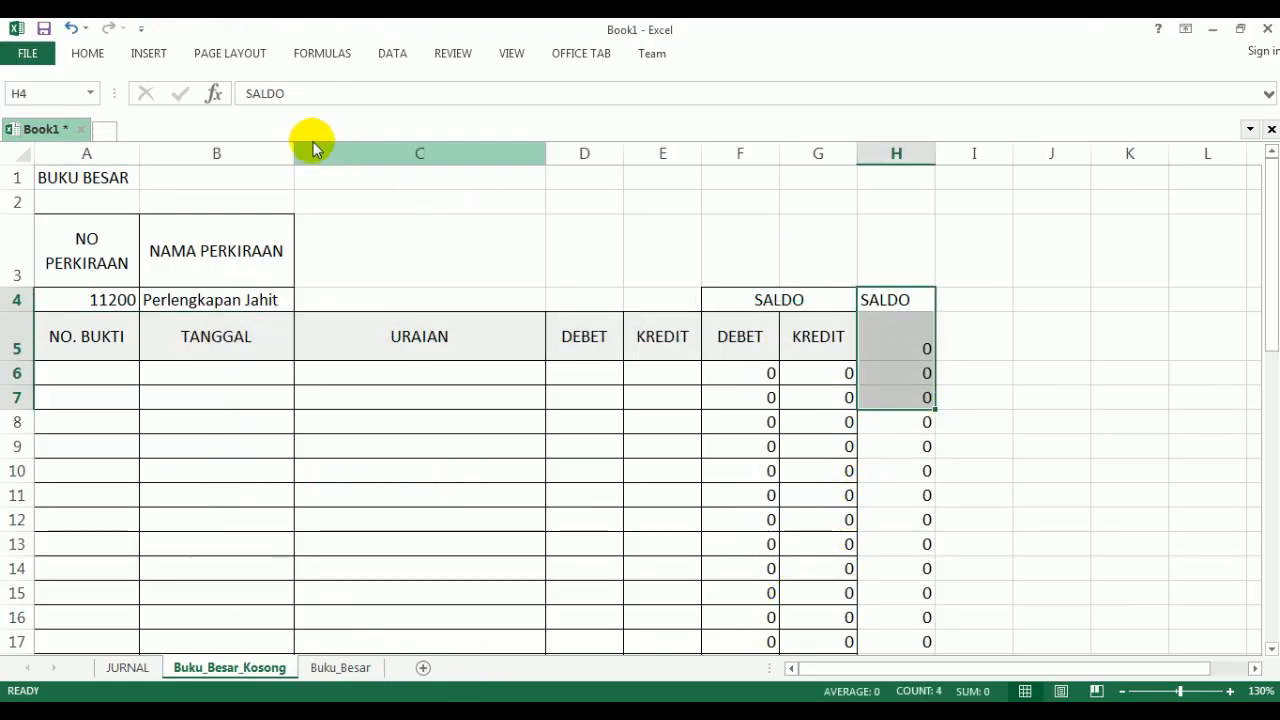
{"action": "left_click", "coordinate": [325, 55]}
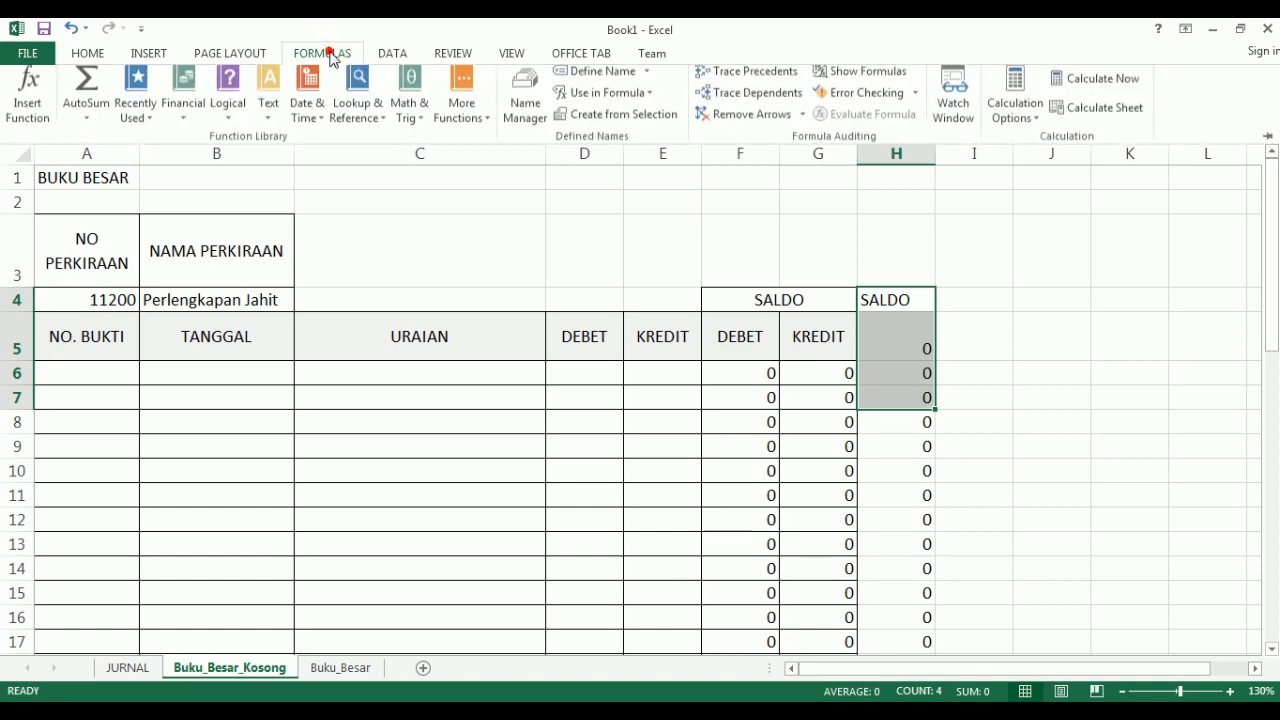
{"action": "left_click", "coordinate": [458, 120]}
{"action": "left_click", "coordinate": [524, 112]}
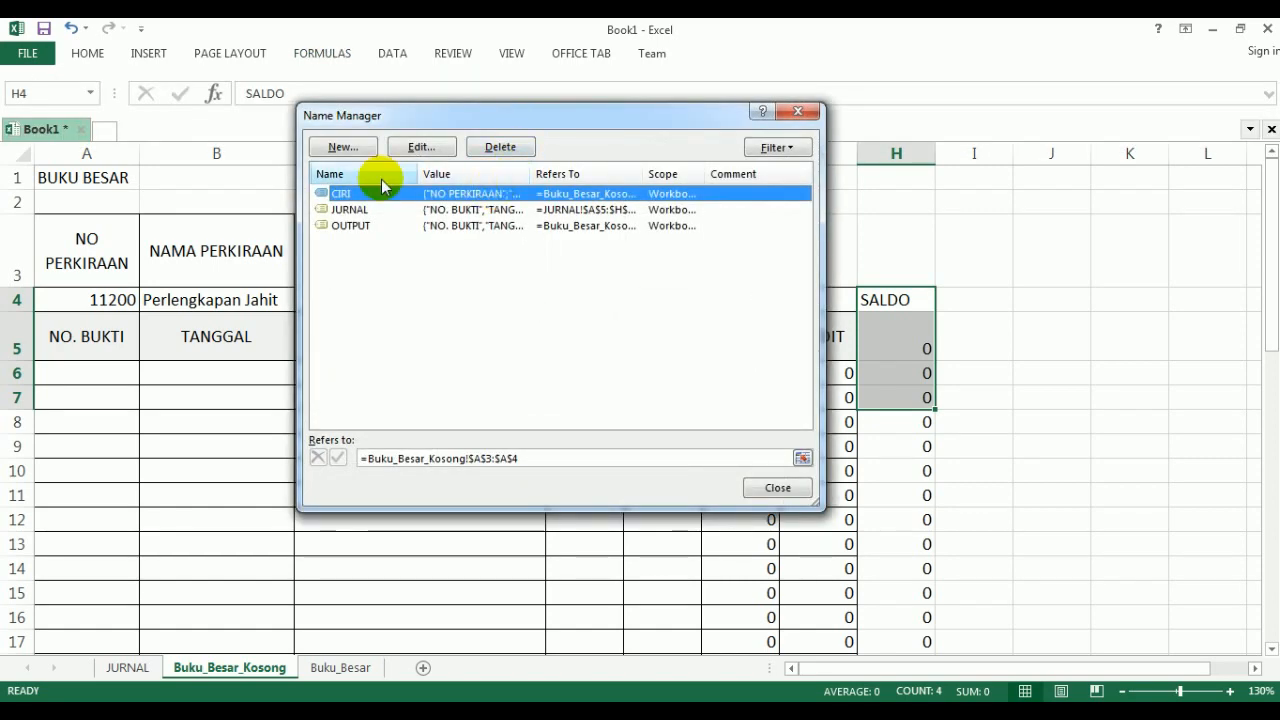
{"action": "left_click", "coordinate": [342, 147]}
{"action": "type", "text": "A"}
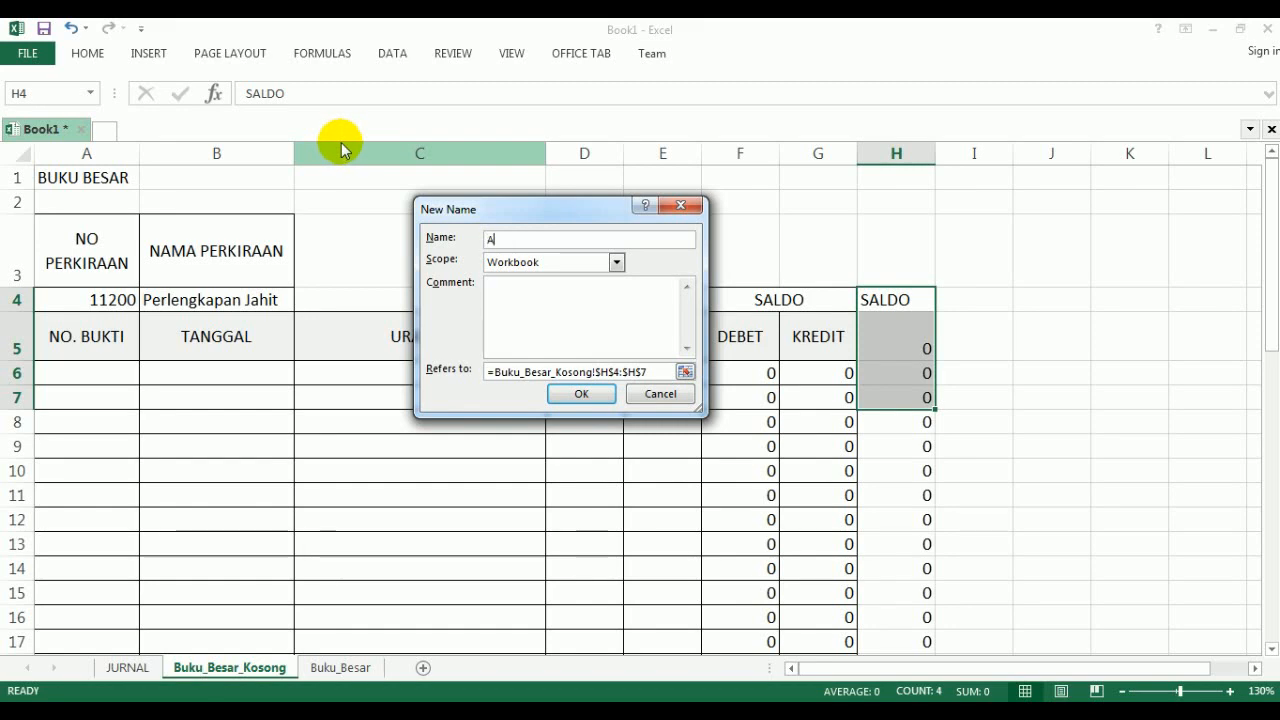
{"action": "type", "text": "AAAA"}
{"action": "left_click", "coordinate": [578, 393]}
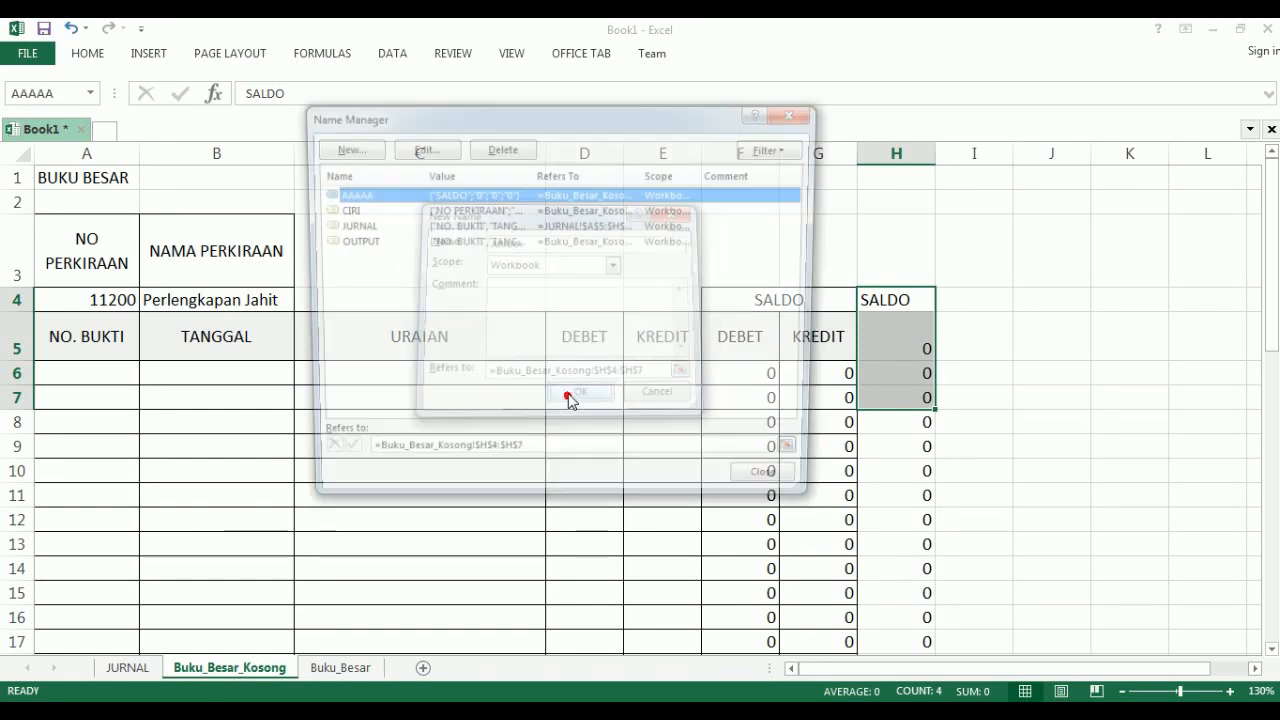
{"action": "left_click", "coordinate": [758, 487]}
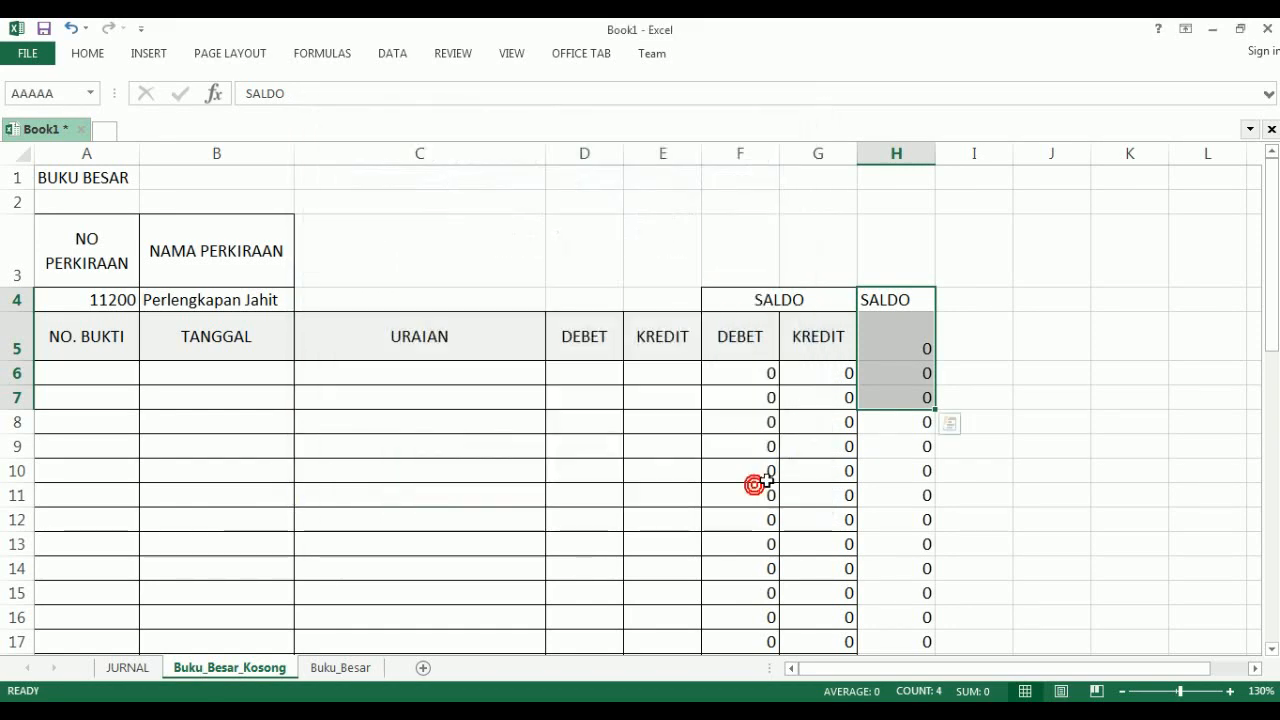
- Delete the trial name AAAAA from the workbook's defined names, keeping CIRI, JURNAL and OUTPUT
{"action": "left_click", "coordinate": [873, 428]}
{"action": "left_click", "coordinate": [892, 302]}
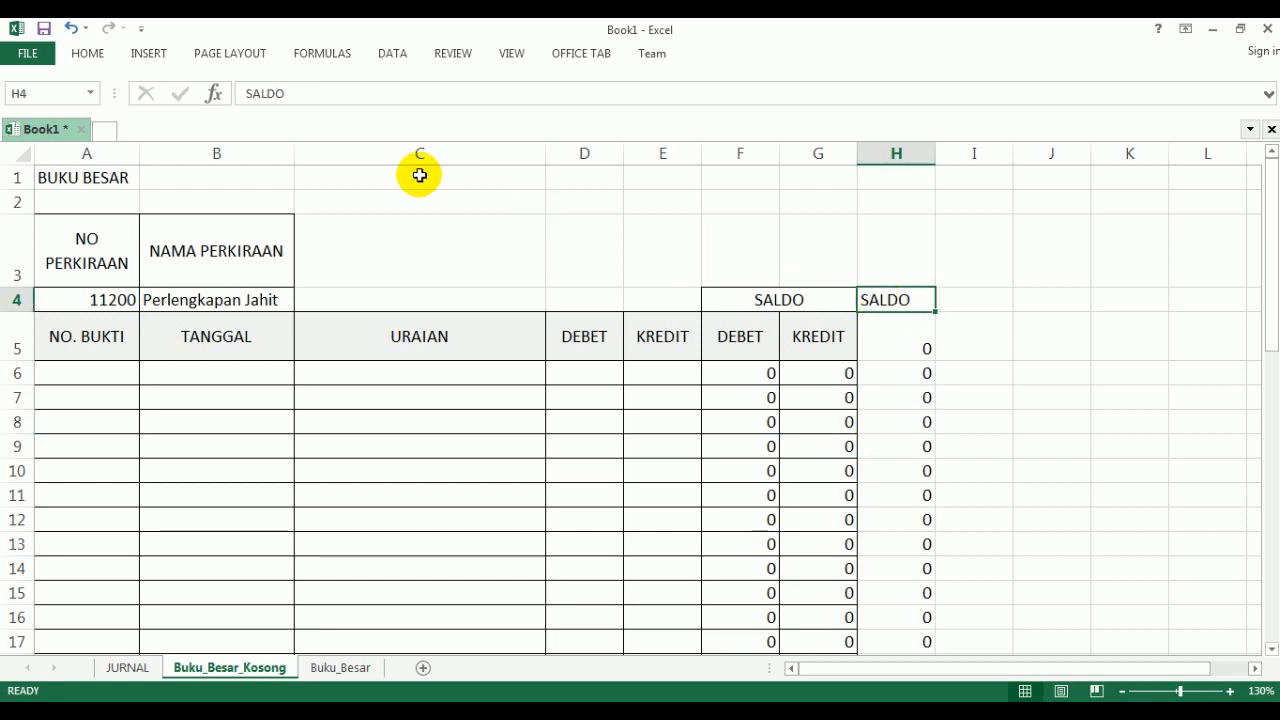
{"action": "left_click", "coordinate": [322, 55]}
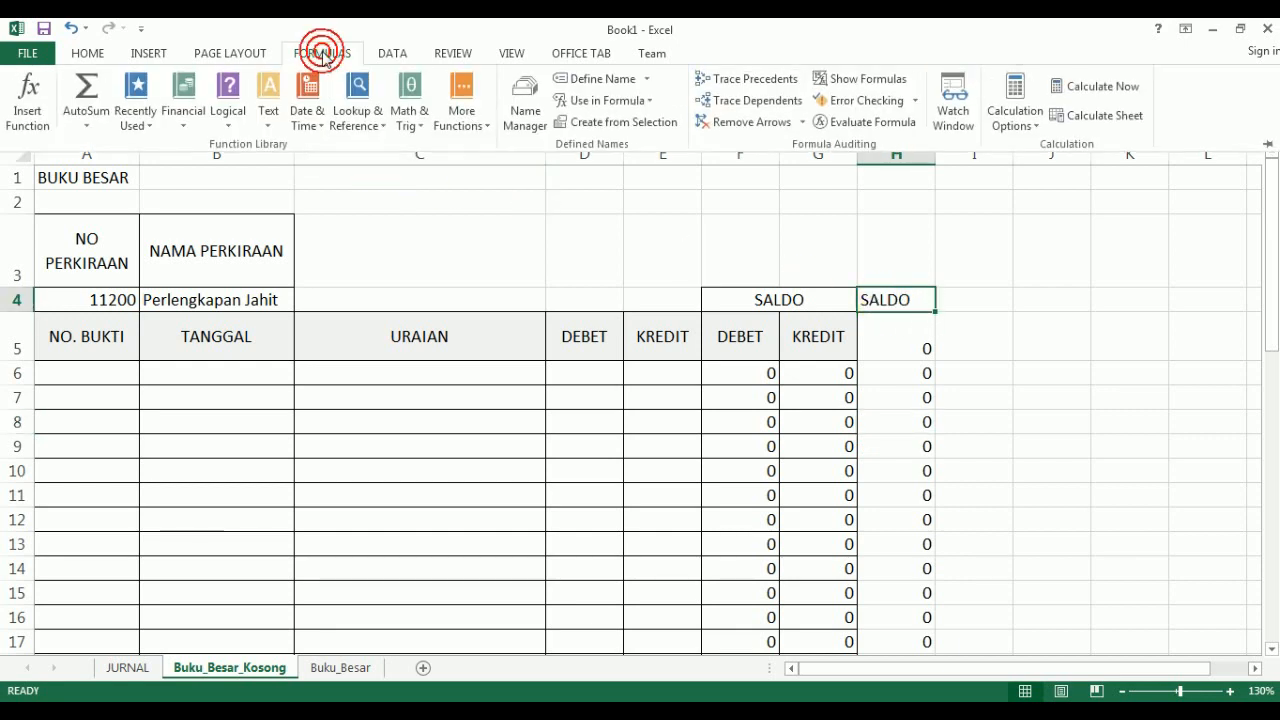
{"action": "left_click", "coordinate": [523, 109]}
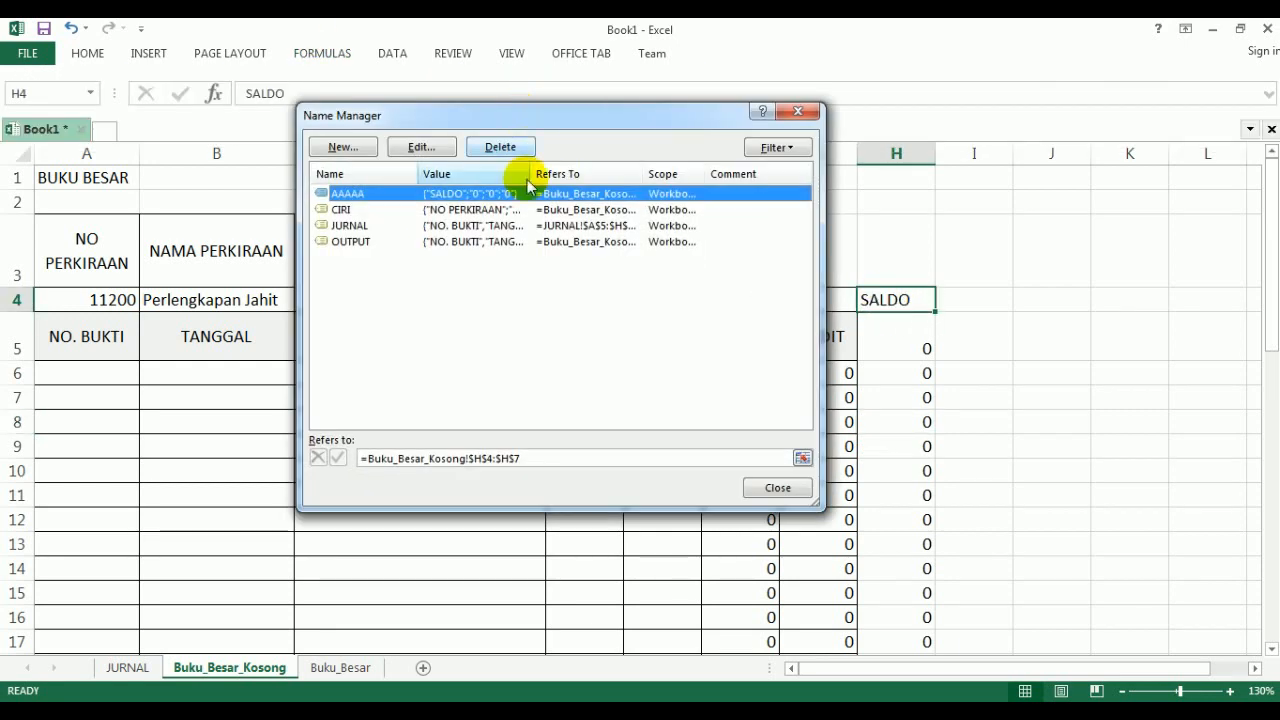
{"action": "left_click", "coordinate": [346, 209]}
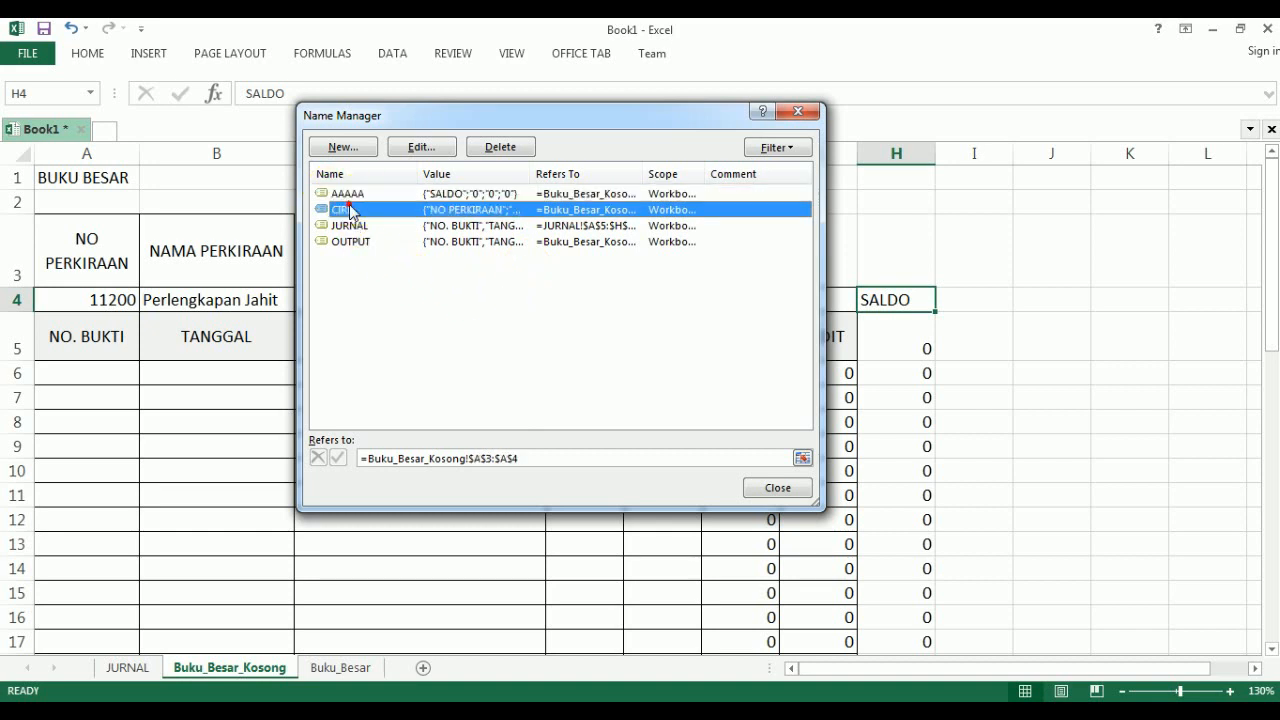
{"action": "left_click", "coordinate": [350, 196]}
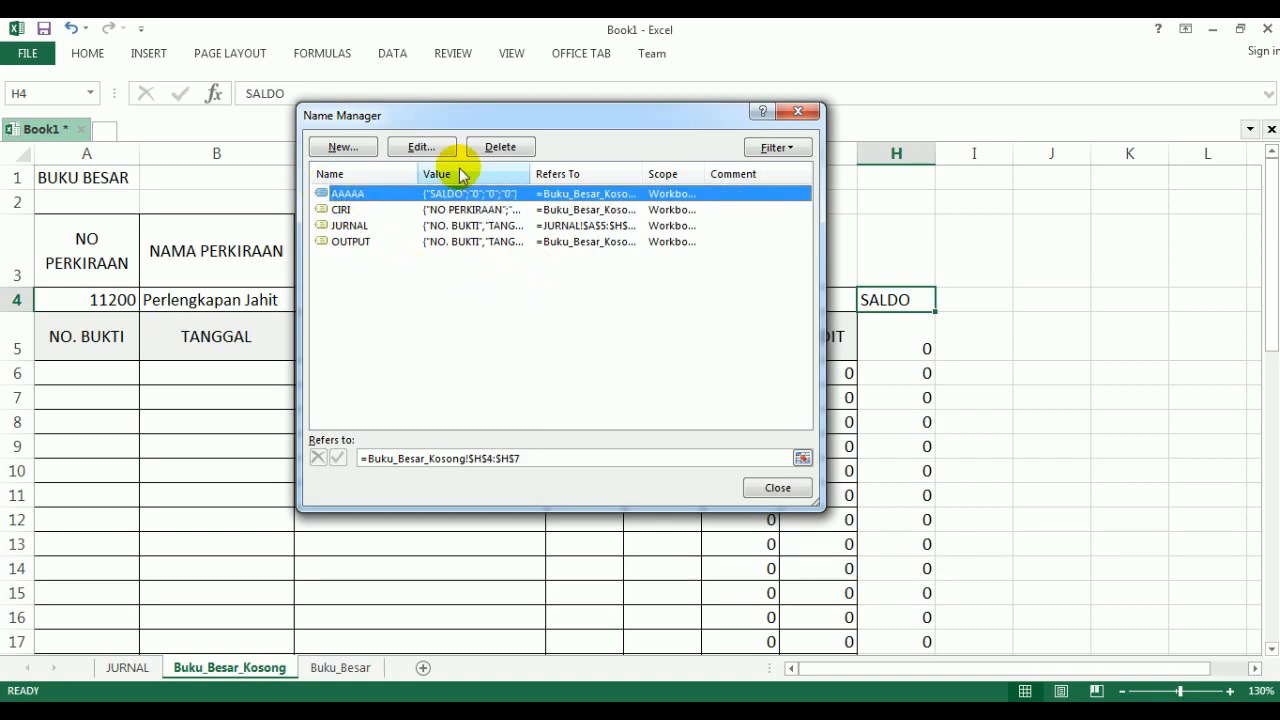
{"action": "left_click", "coordinate": [489, 148]}
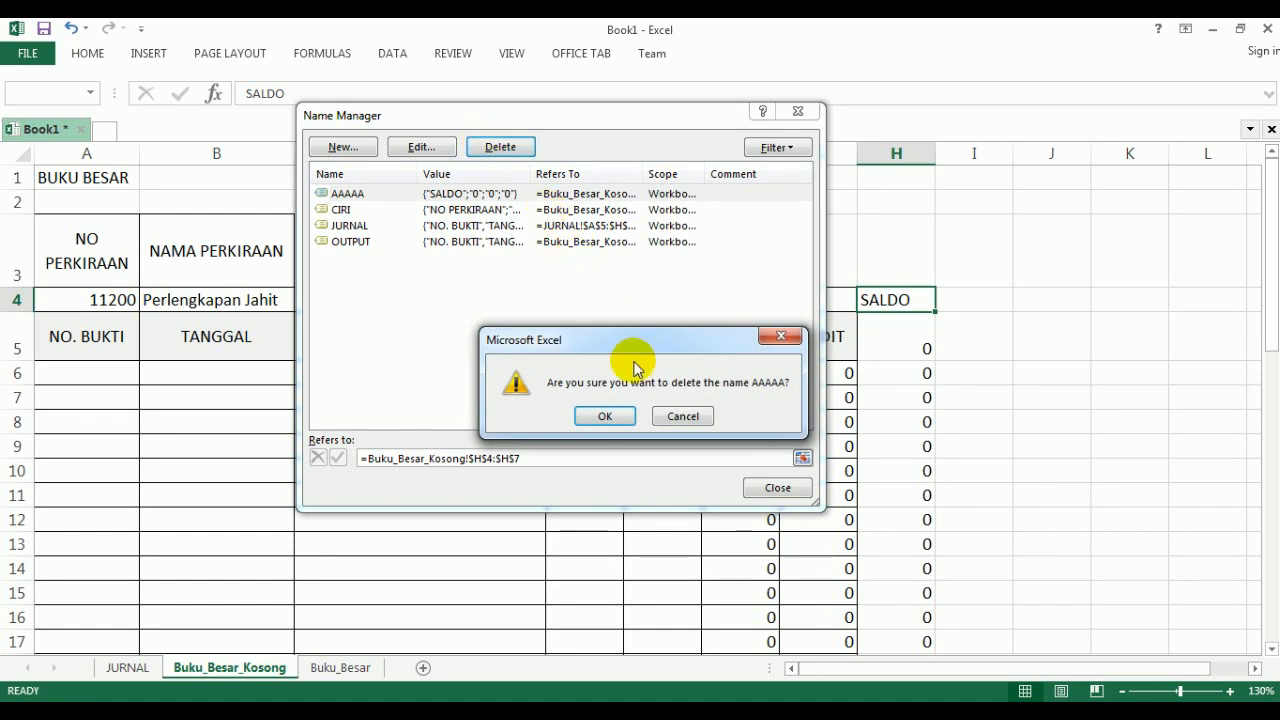
{"action": "left_click", "coordinate": [606, 416]}
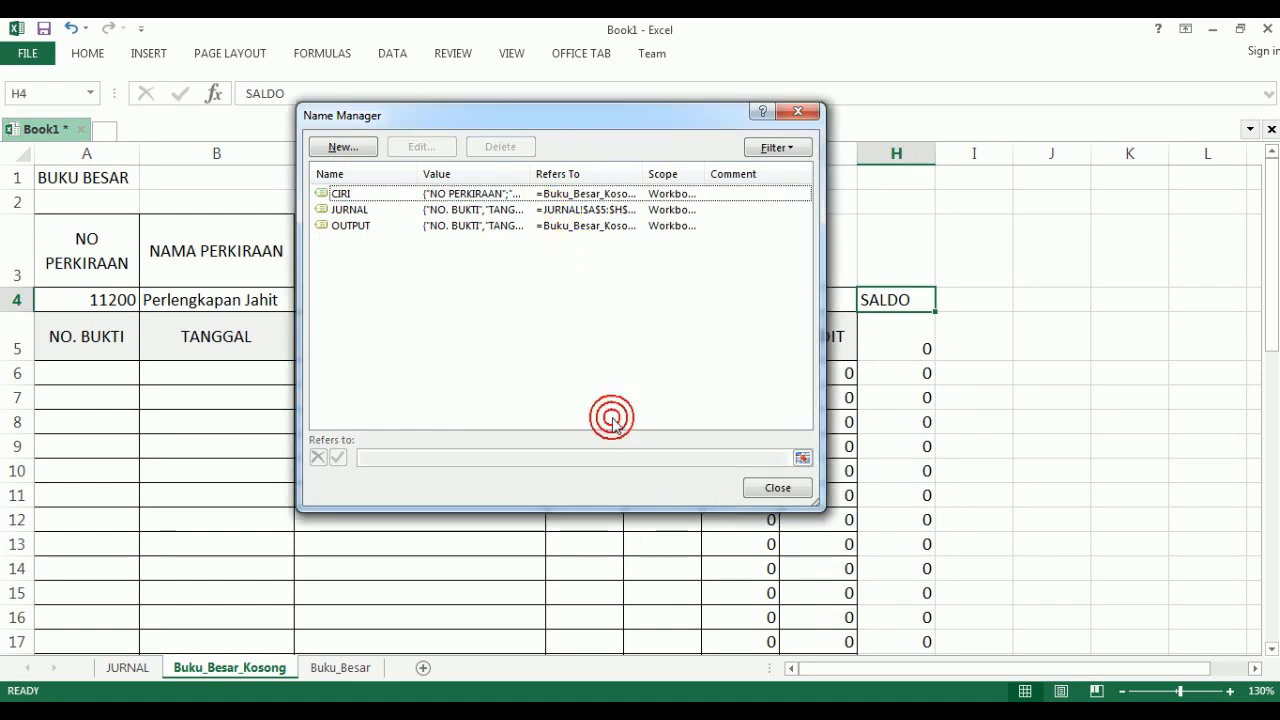
{"action": "left_click", "coordinate": [760, 487]}
{"action": "left_click", "coordinate": [610, 494]}
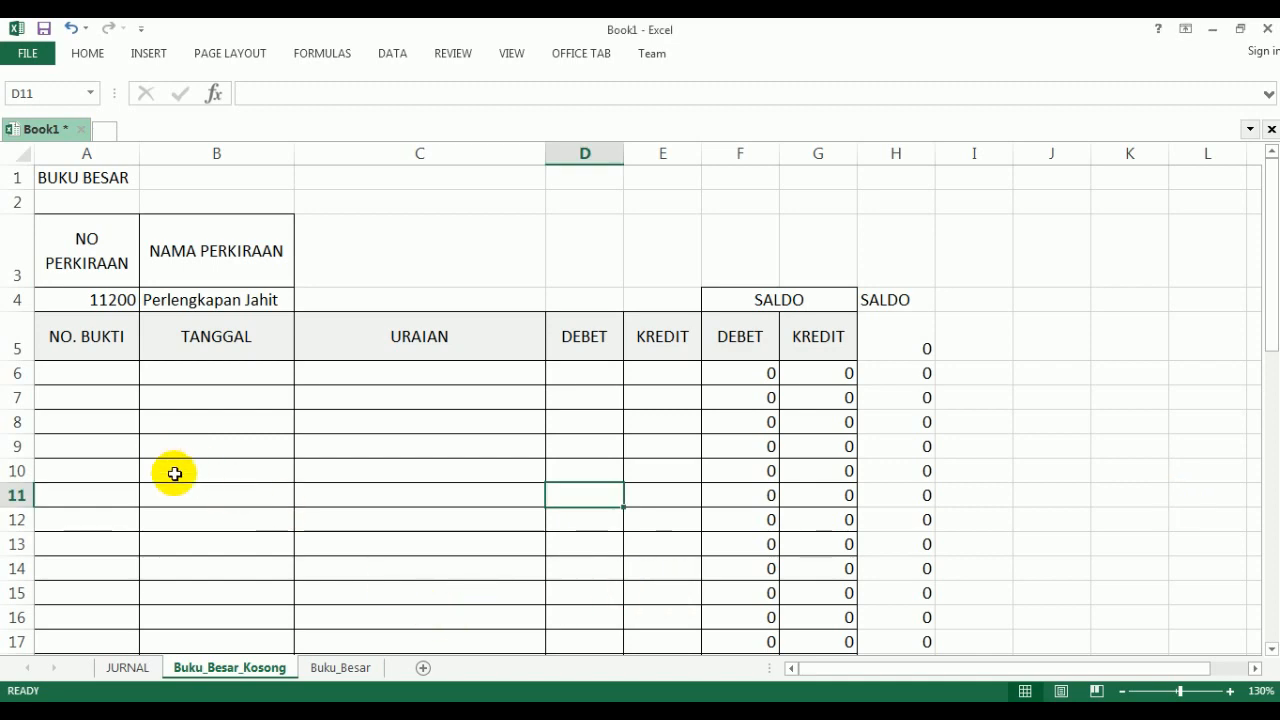
- Set the NO PERKIRAAN value in A4 of the Buku_Besar_Kosong sheet to 11100
{"action": "left_click", "coordinate": [128, 667]}
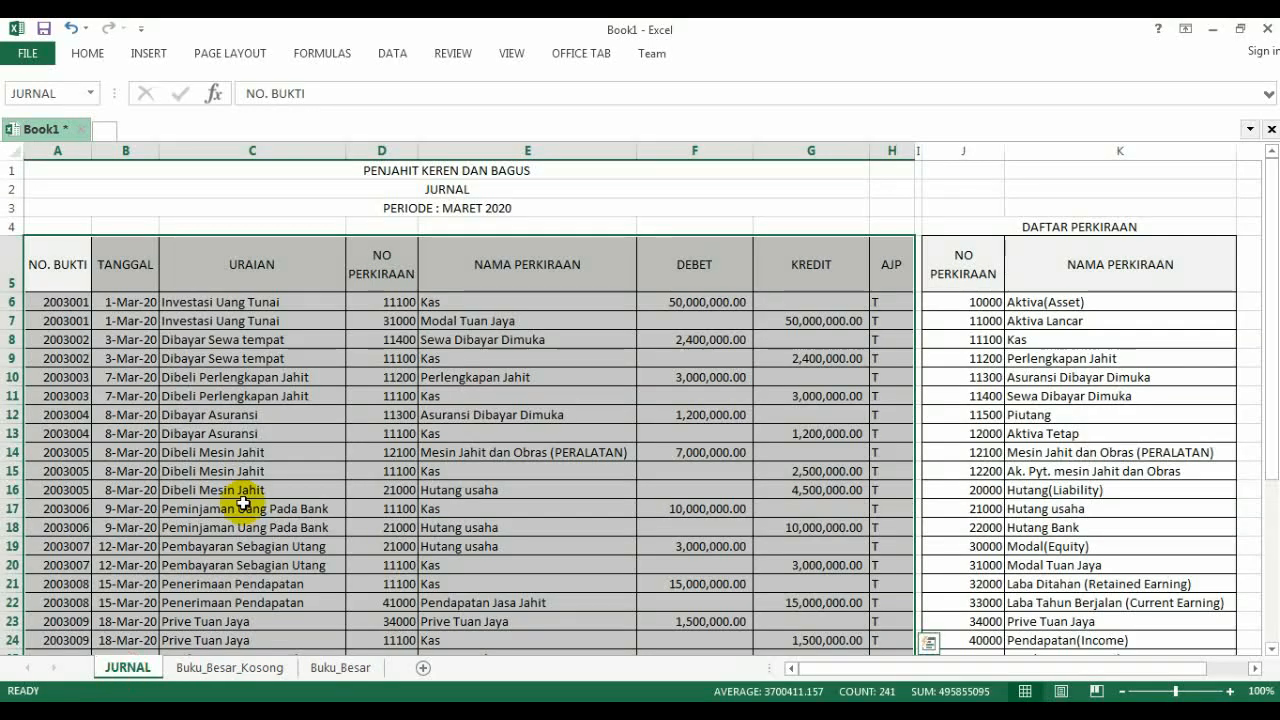
{"action": "left_click", "coordinate": [232, 667]}
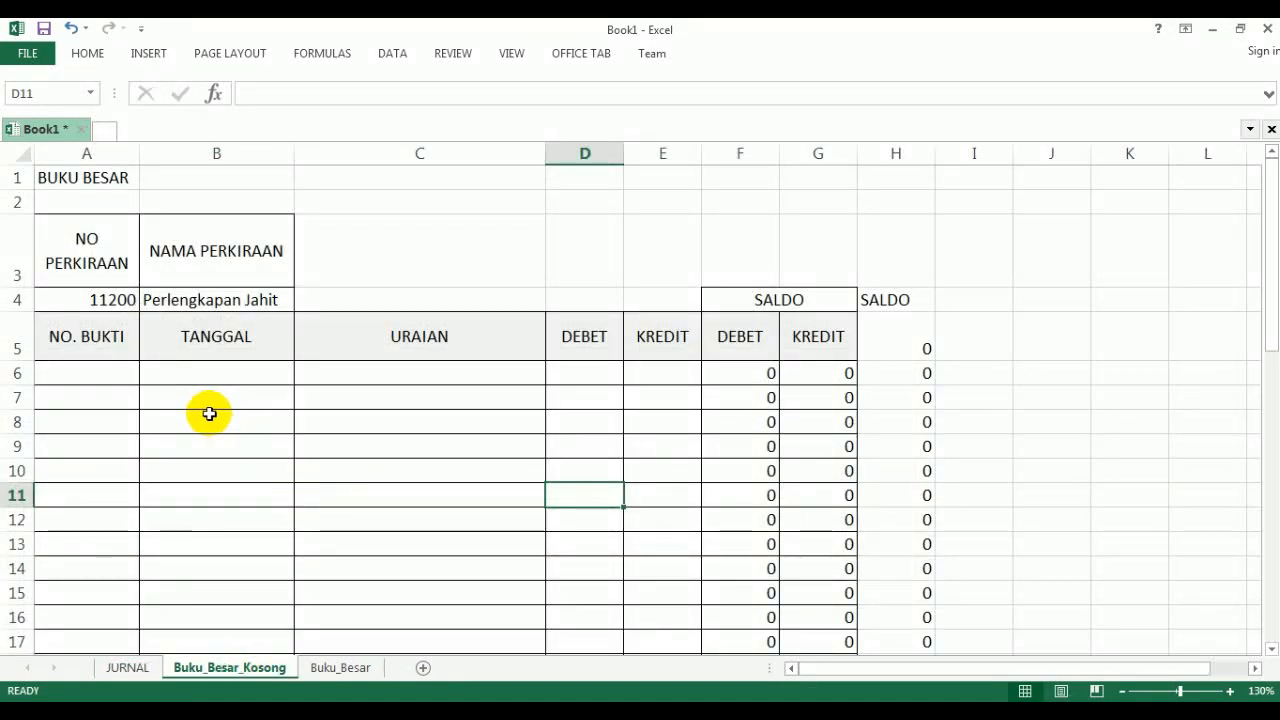
{"action": "left_click", "coordinate": [80, 301]}
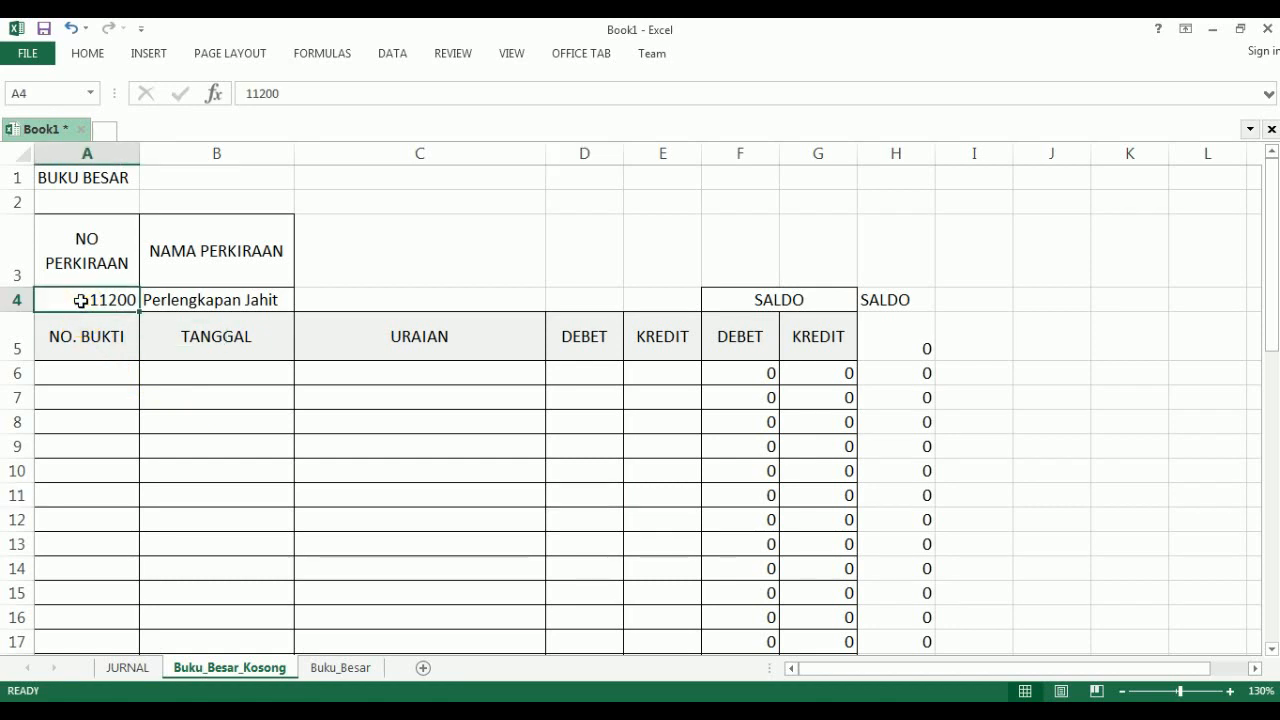
{"action": "type", "text": "1"}
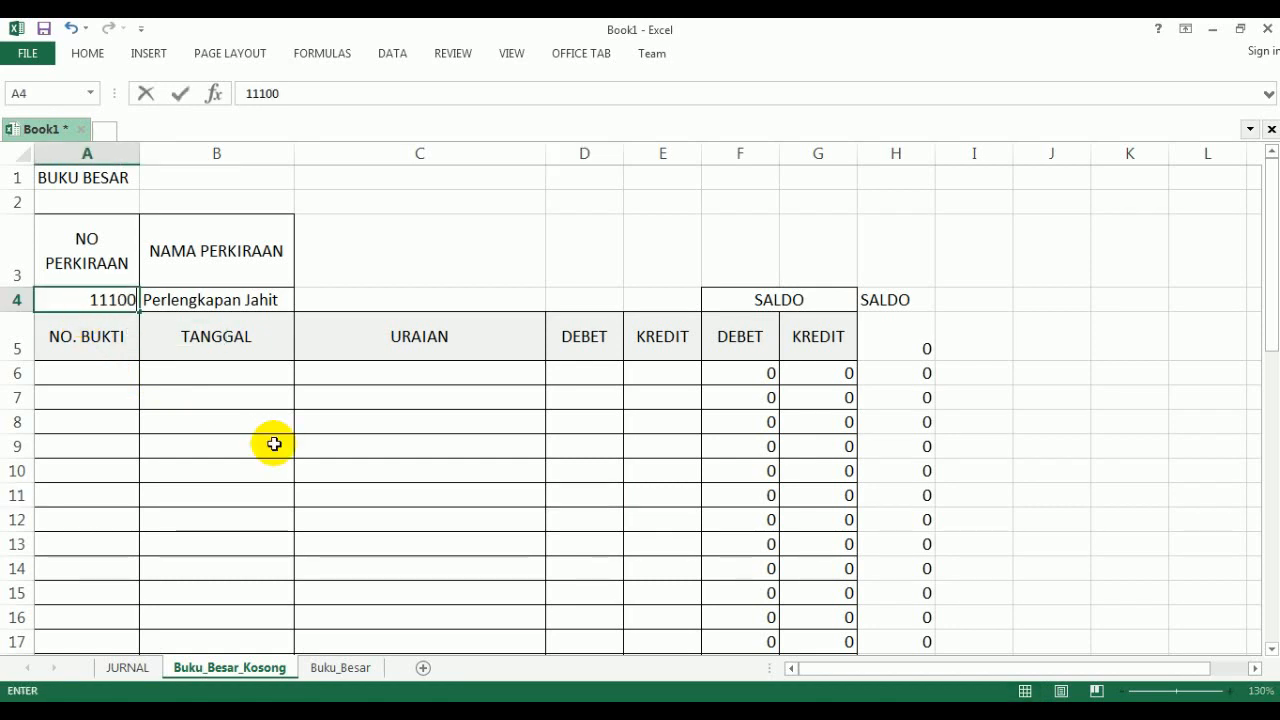
{"action": "key", "text": "Return"}
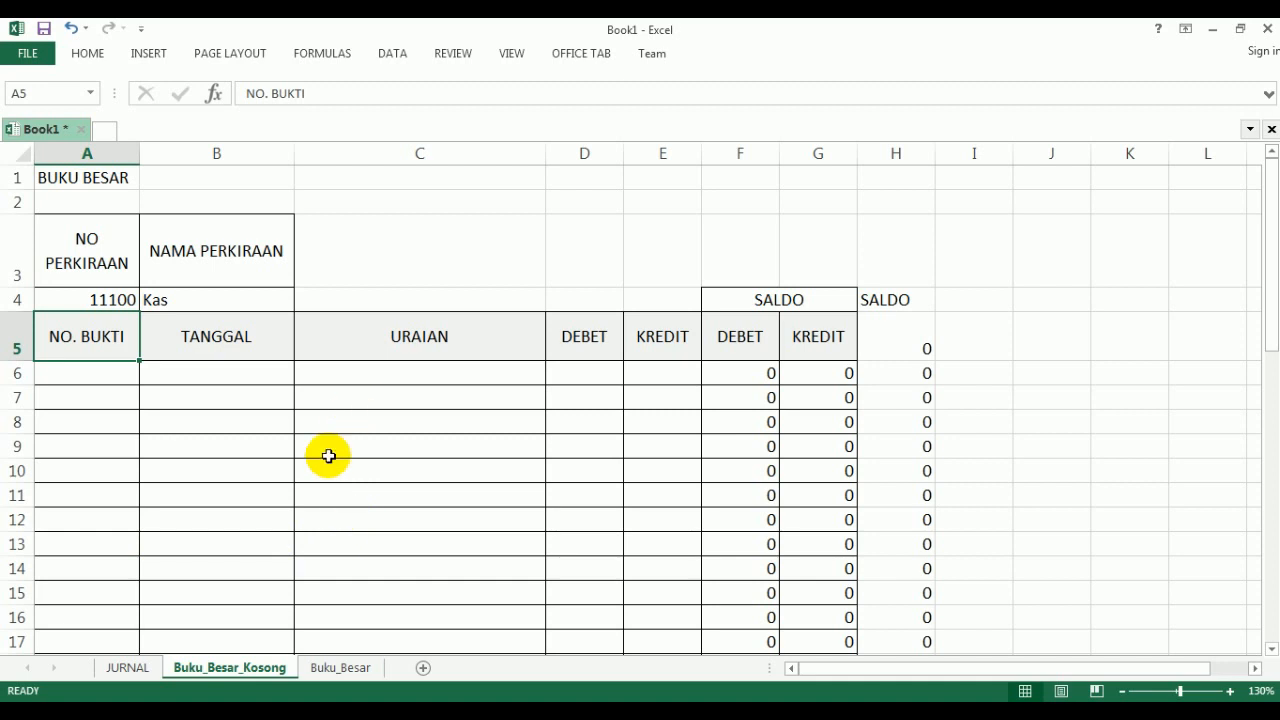
- Start an Advanced Filter that copies results to another location, with the named range JURNAL as its list range
{"action": "left_click", "coordinate": [393, 58]}
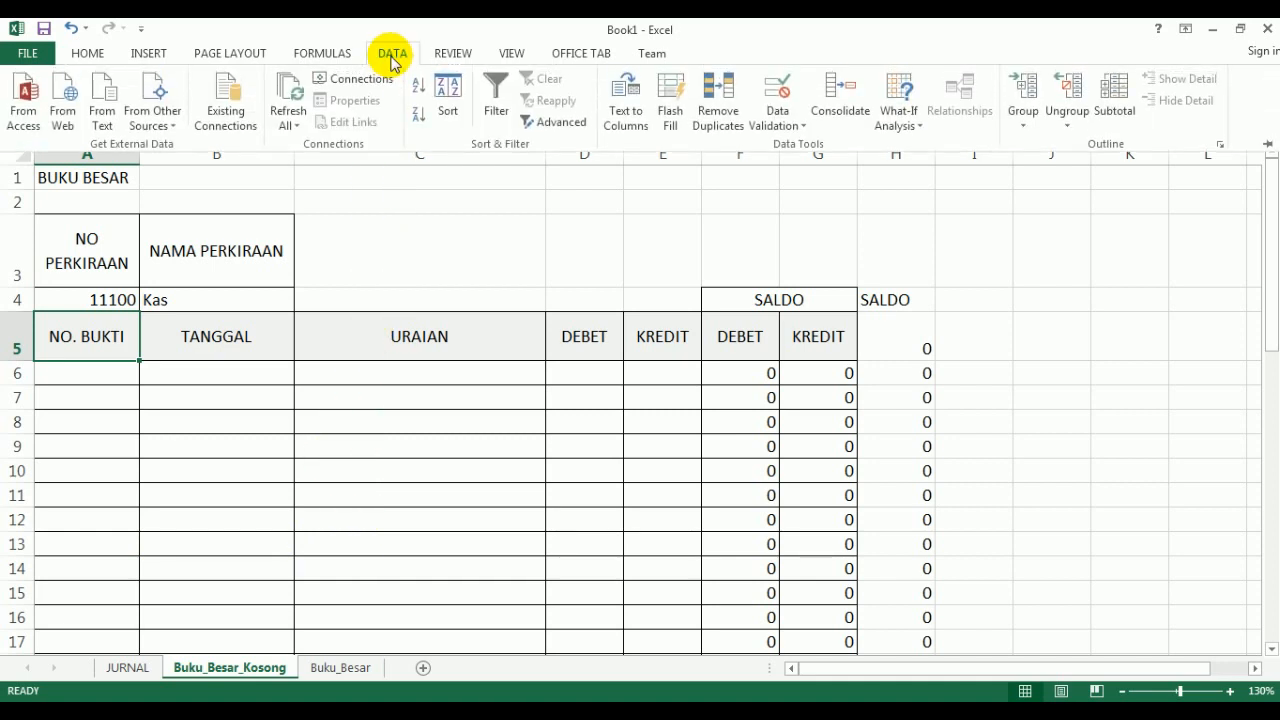
{"action": "left_click", "coordinate": [552, 123]}
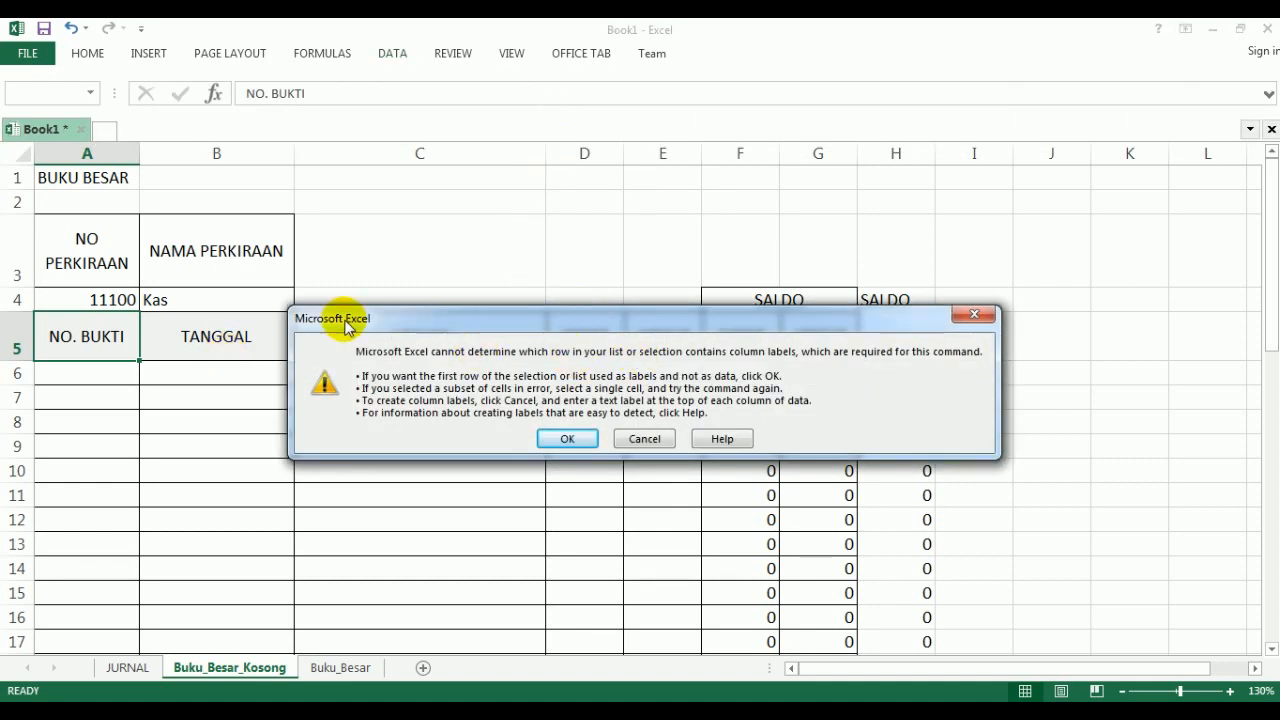
{"action": "left_click", "coordinate": [566, 440]}
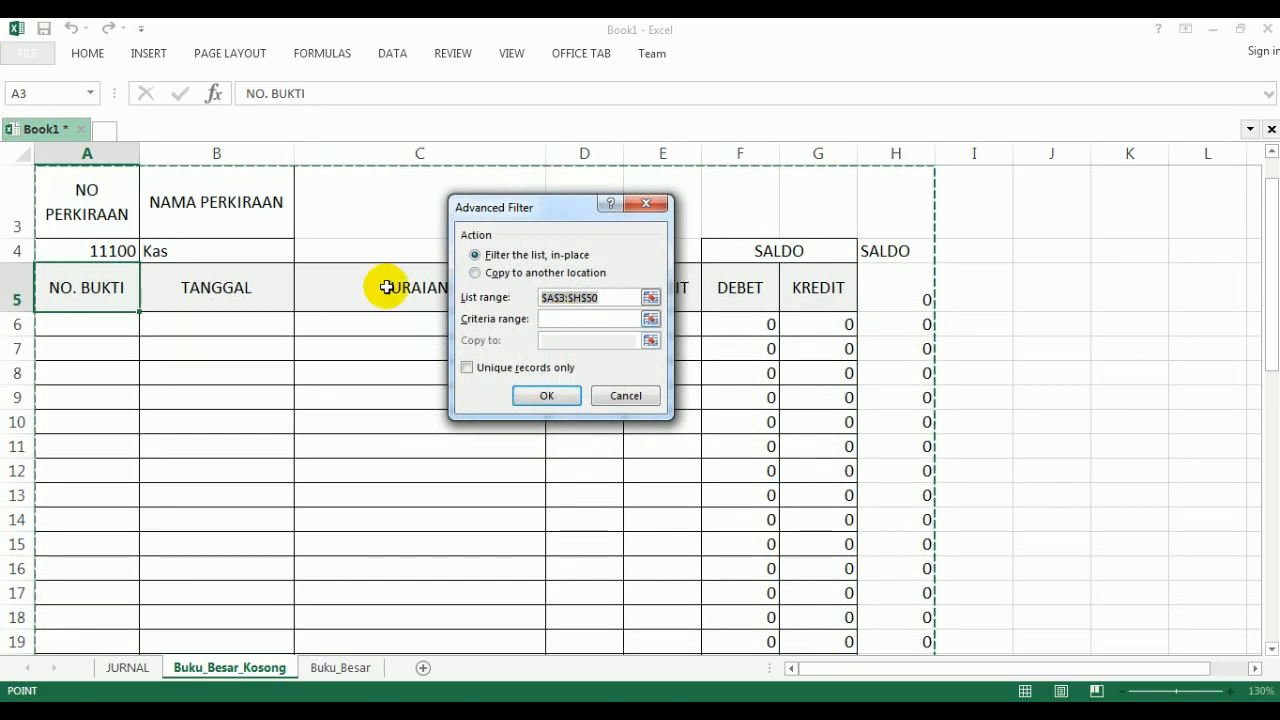
{"action": "left_click", "coordinate": [475, 274]}
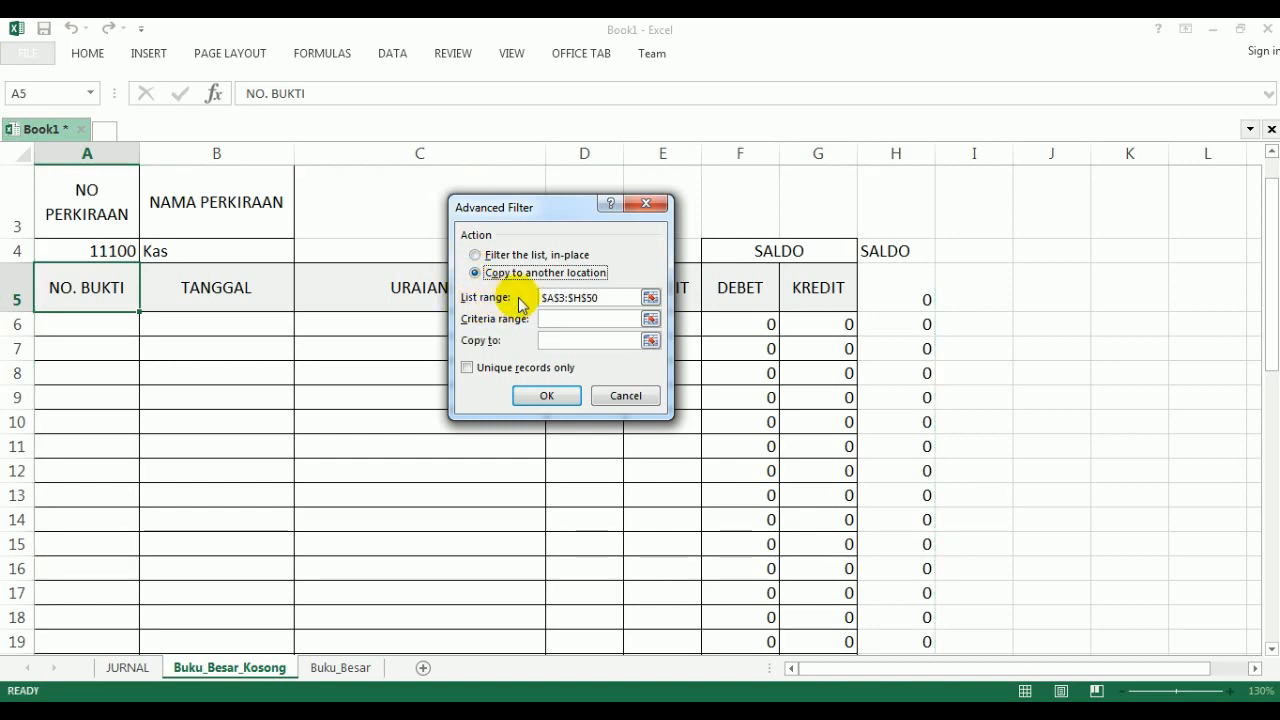
{"action": "left_click_drag", "start_coordinate": [603, 297], "coordinate": [537, 297]}
{"action": "type", "text": "Bu"}
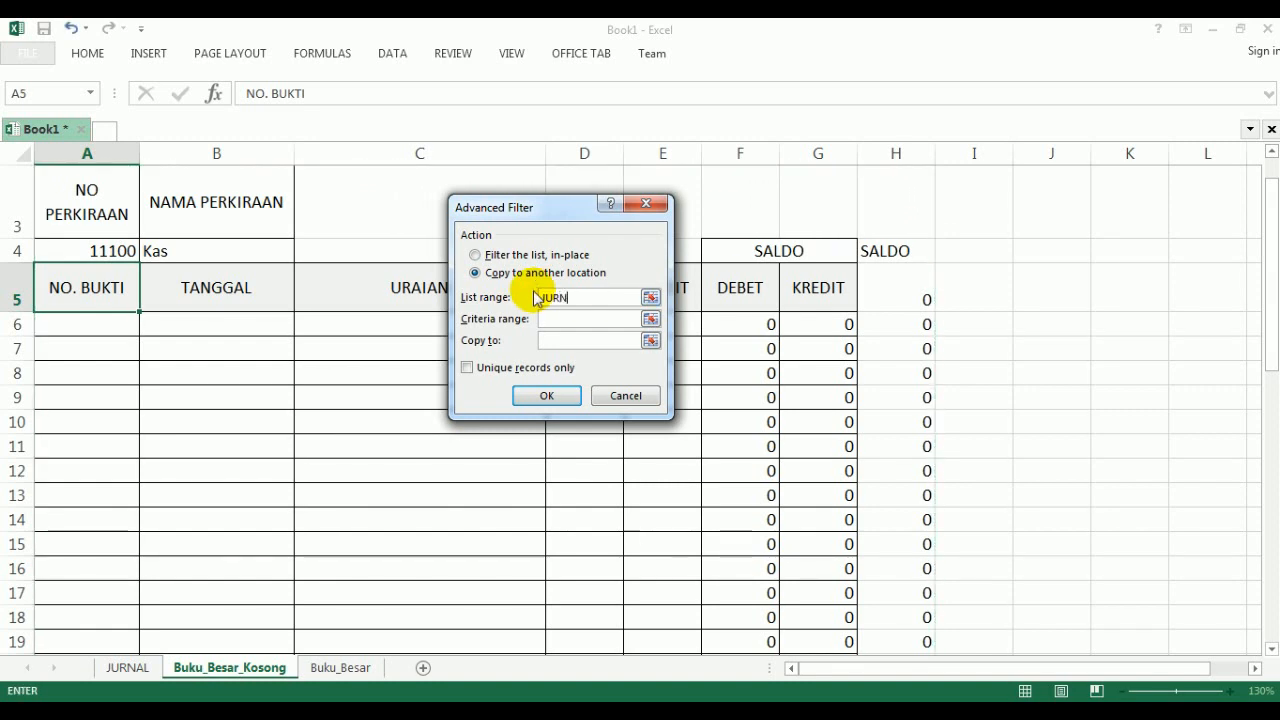
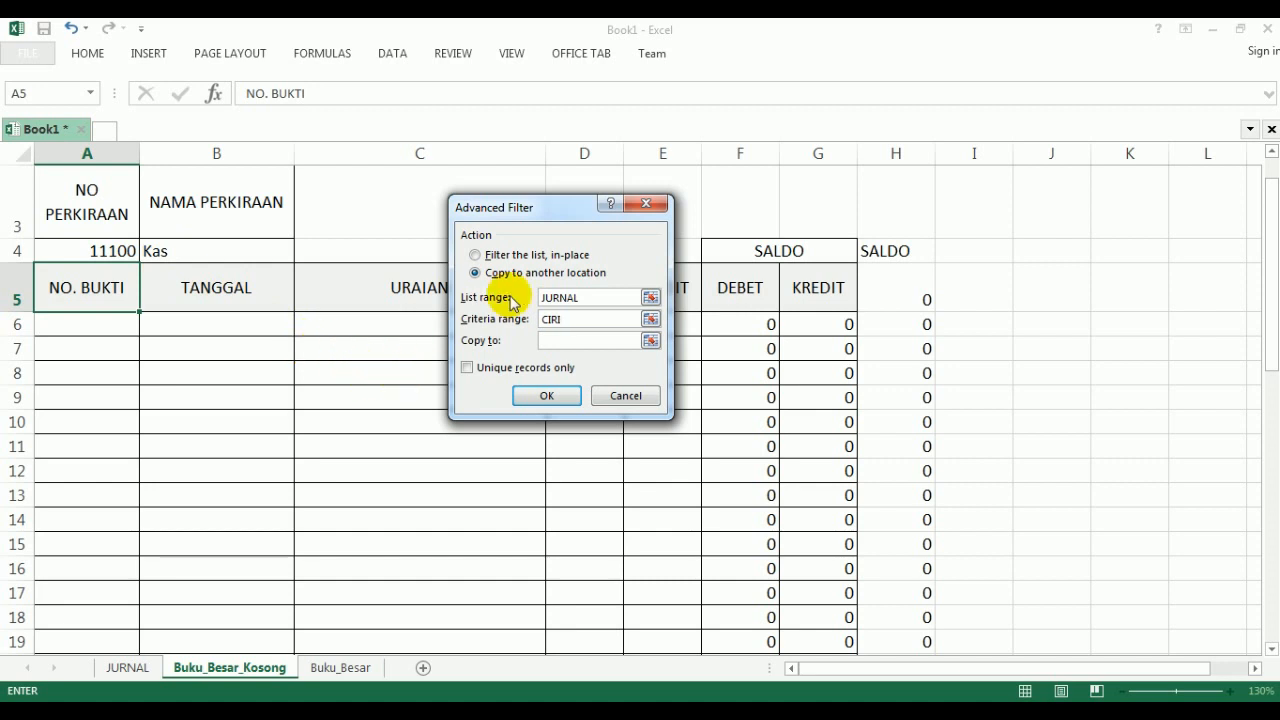
- Set the Advanced Filter's copy destination to the named range OUTPUT, with CIRI as criteria range, and run the filter
{"action": "left_click_drag", "start_coordinate": [520, 210], "coordinate": [896, 232]}
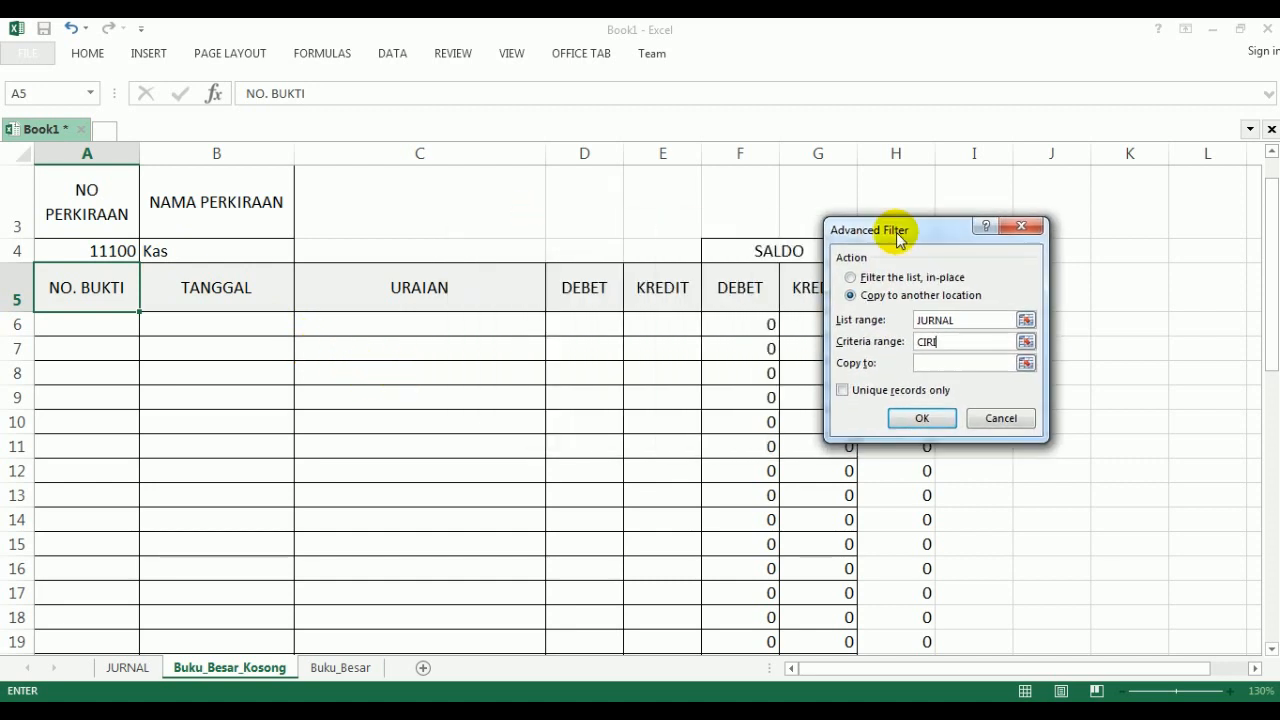
{"action": "left_click", "coordinate": [918, 363]}
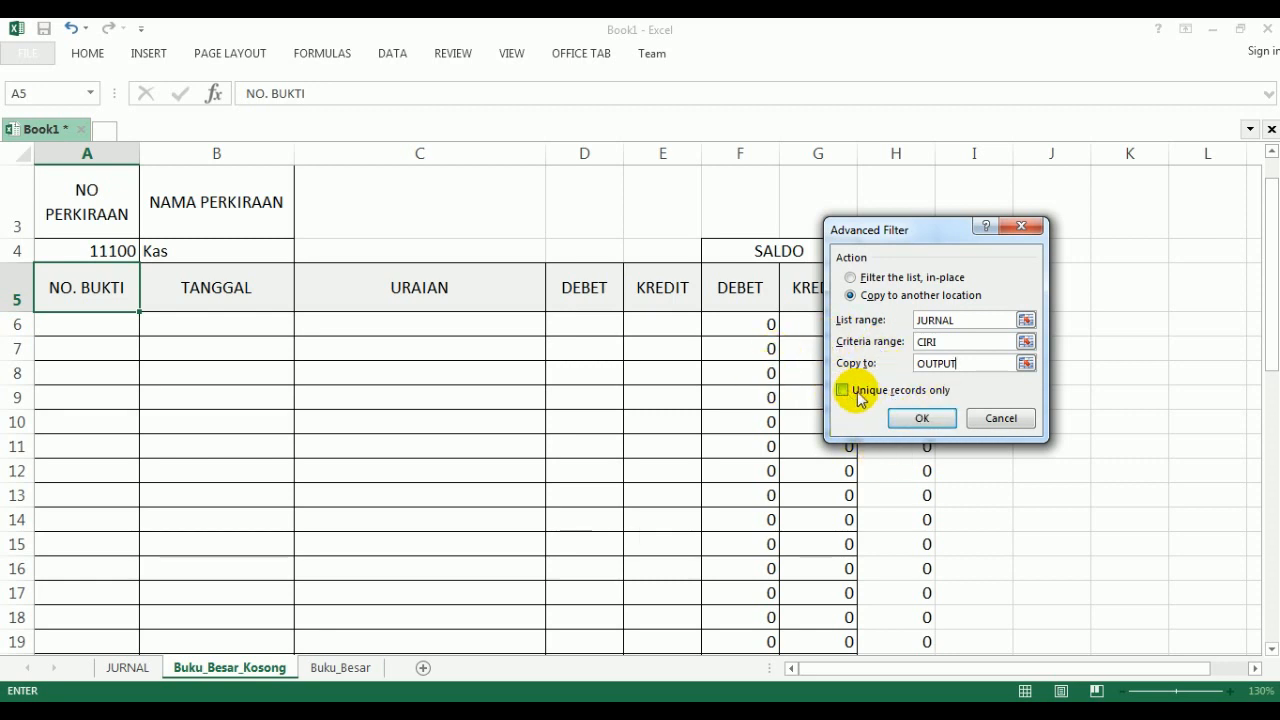
{"action": "left_click", "coordinate": [921, 420]}
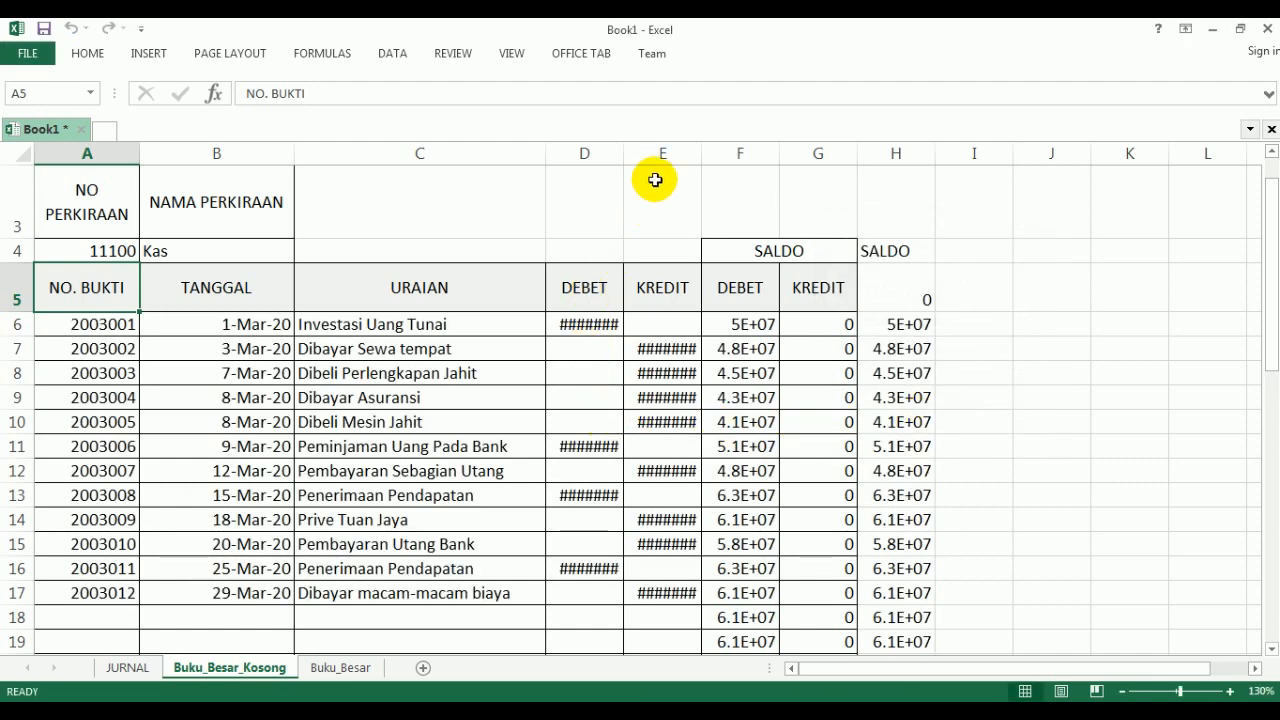
- Widen columns D, E, F and H of the Buku_Besar_Kosong sheet so the amounts display in full
{"action": "left_click_drag", "start_coordinate": [625, 151], "coordinate": [681, 158]}
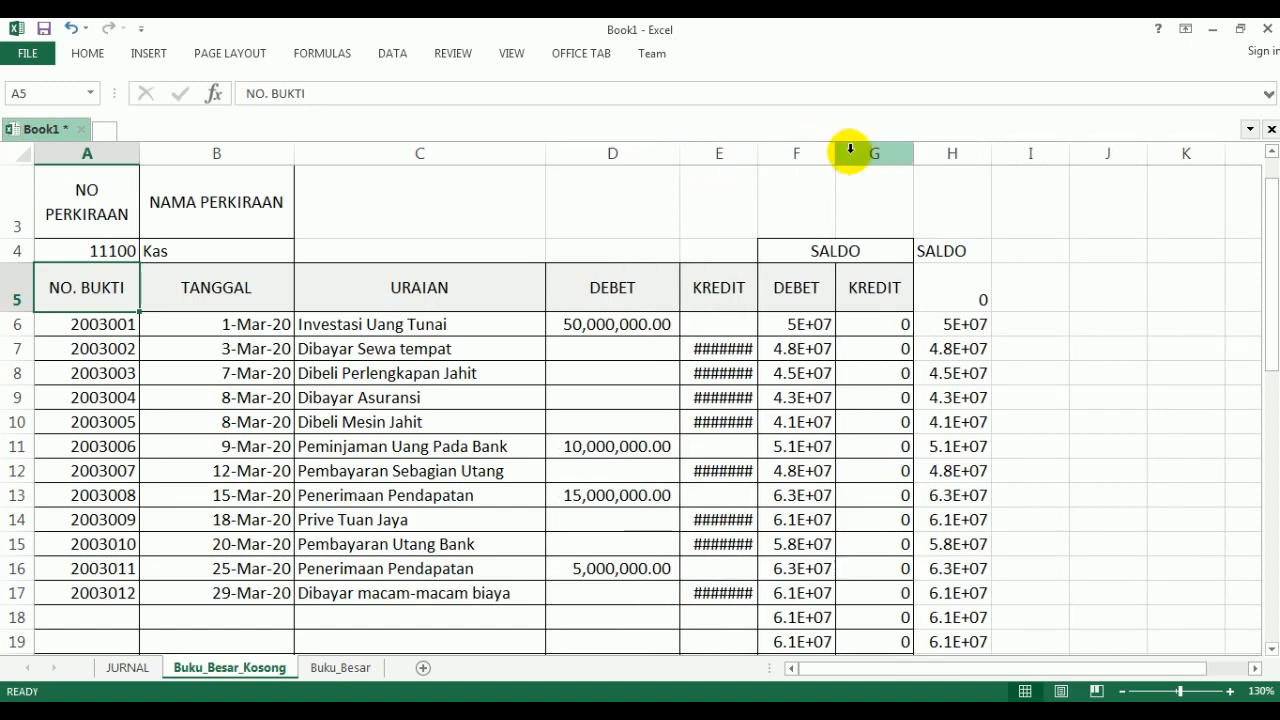
{"action": "left_click_drag", "start_coordinate": [832, 152], "coordinate": [875, 158]}
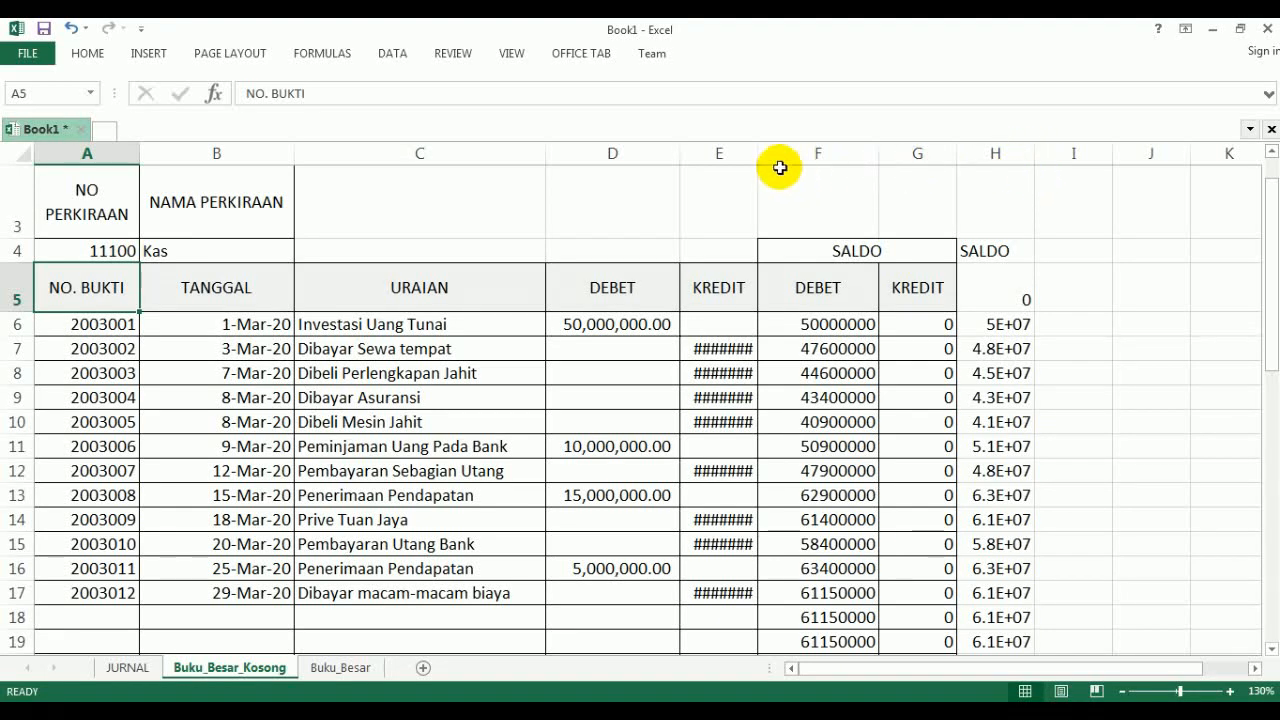
{"action": "left_click_drag", "start_coordinate": [760, 157], "coordinate": [789, 161]}
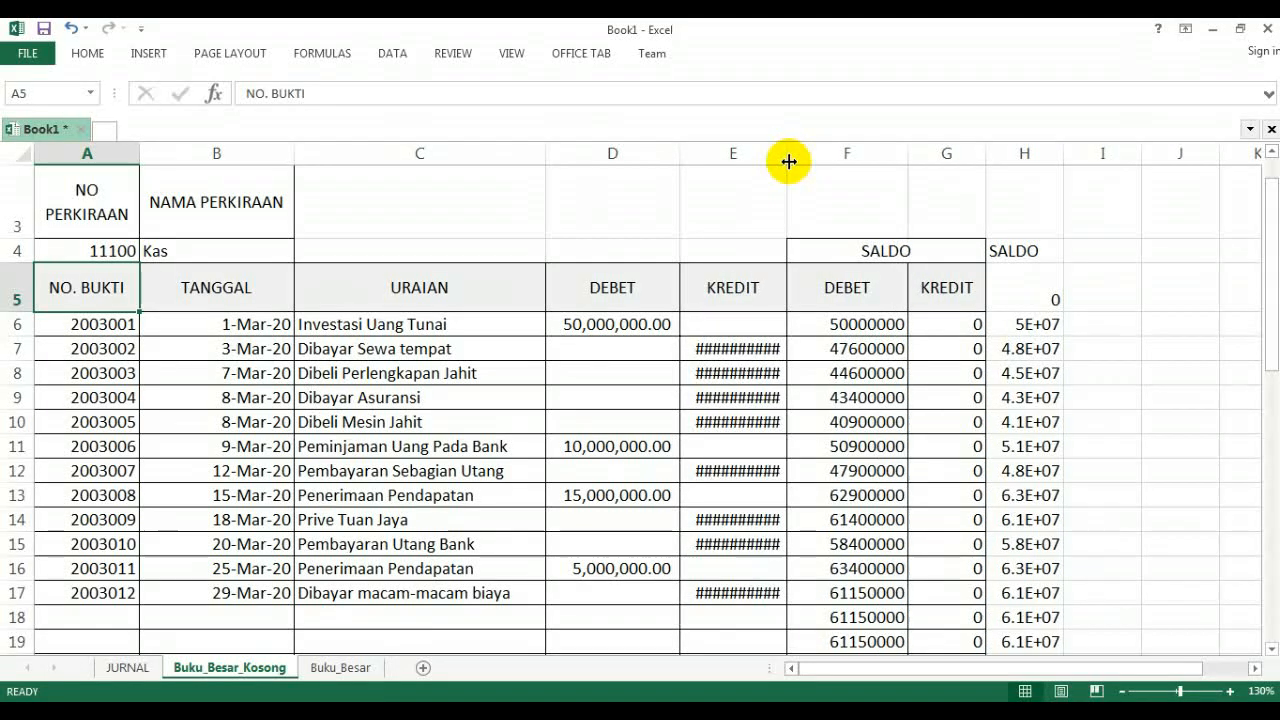
{"action": "double_click", "coordinate": [789, 157]}
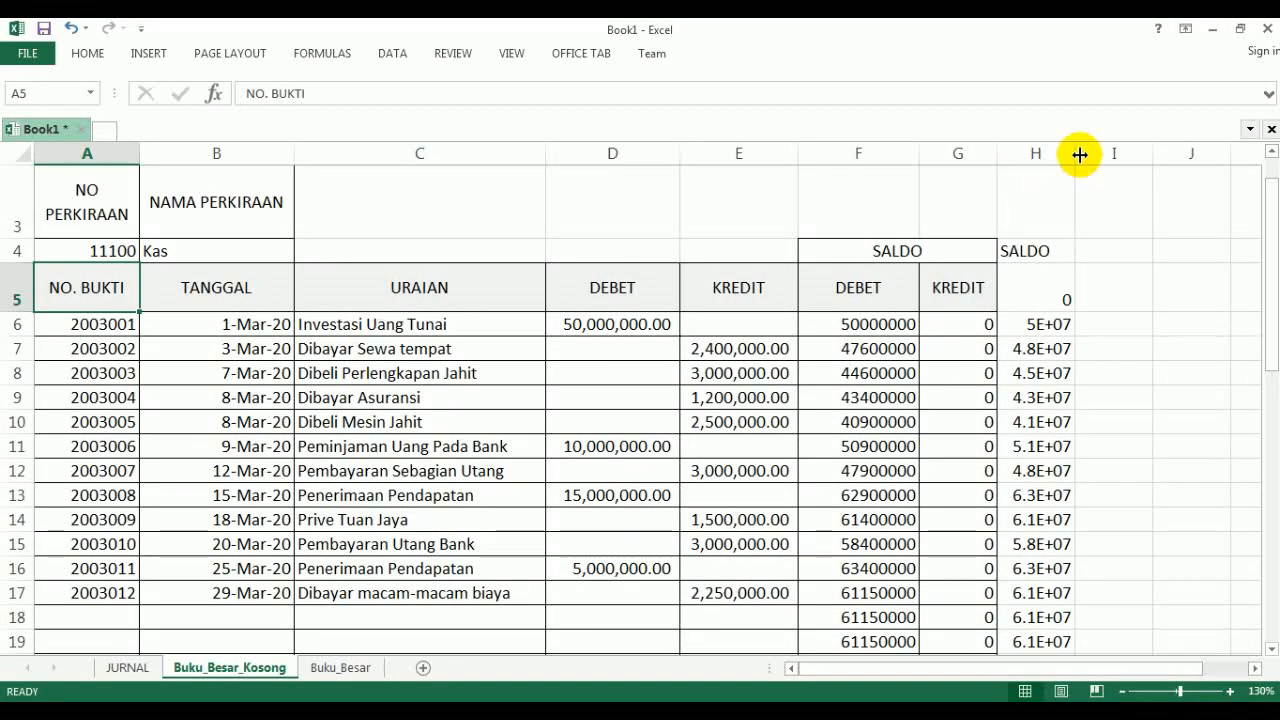
{"action": "double_click", "coordinate": [1080, 155]}
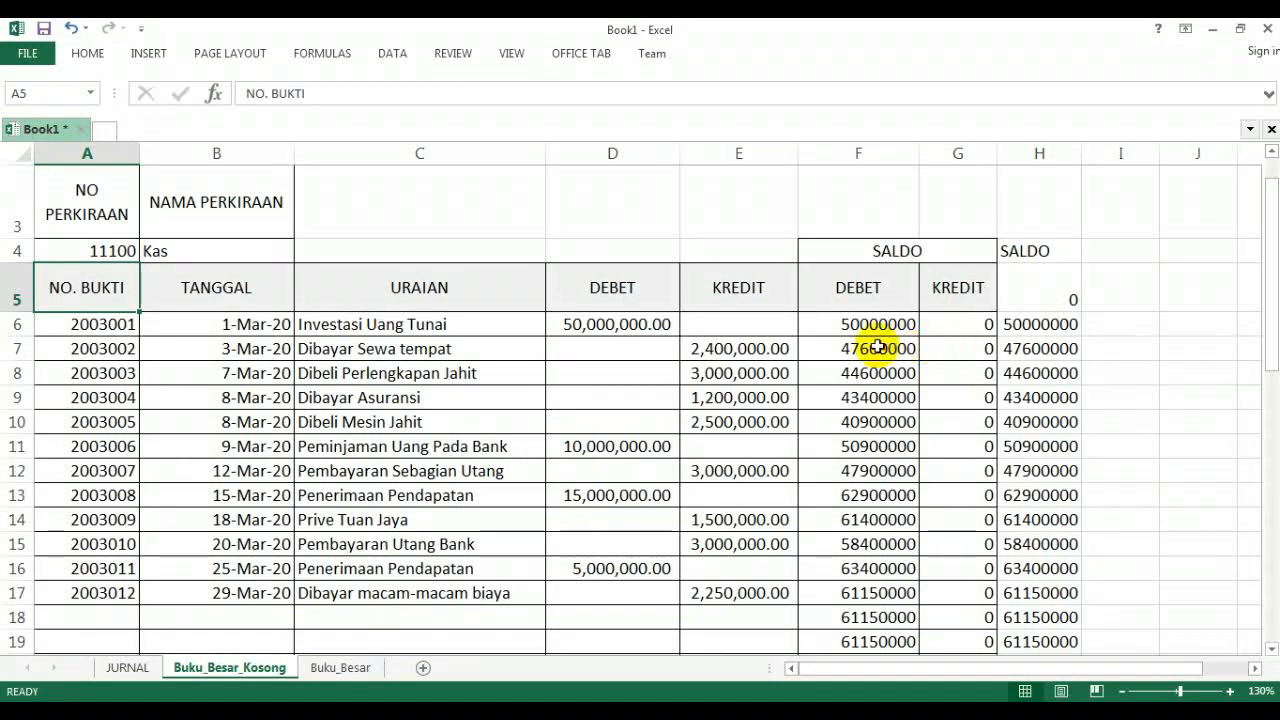
- Apply the comma number format to the SALDO debit and credit cells F6:G50
{"action": "left_click_drag", "start_coordinate": [825, 325], "coordinate": [943, 594]}
{"action": "left_click", "coordinate": [89, 55]}
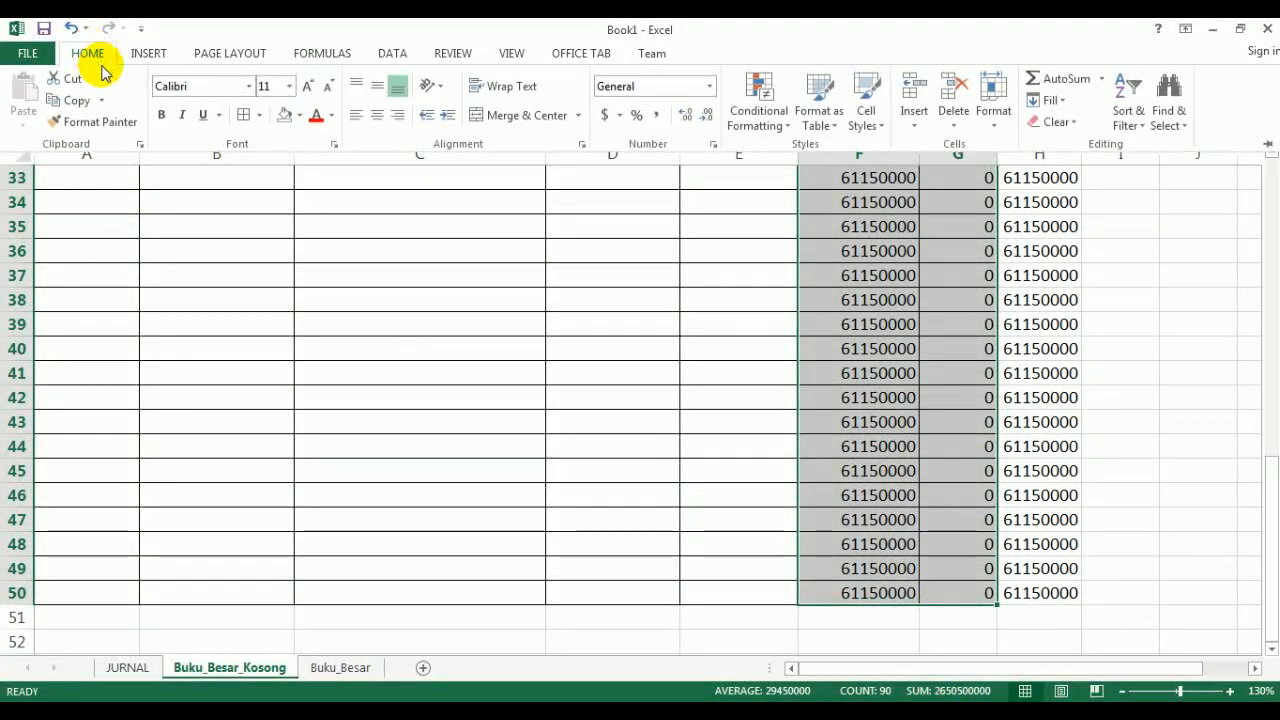
{"action": "left_click", "coordinate": [654, 116]}
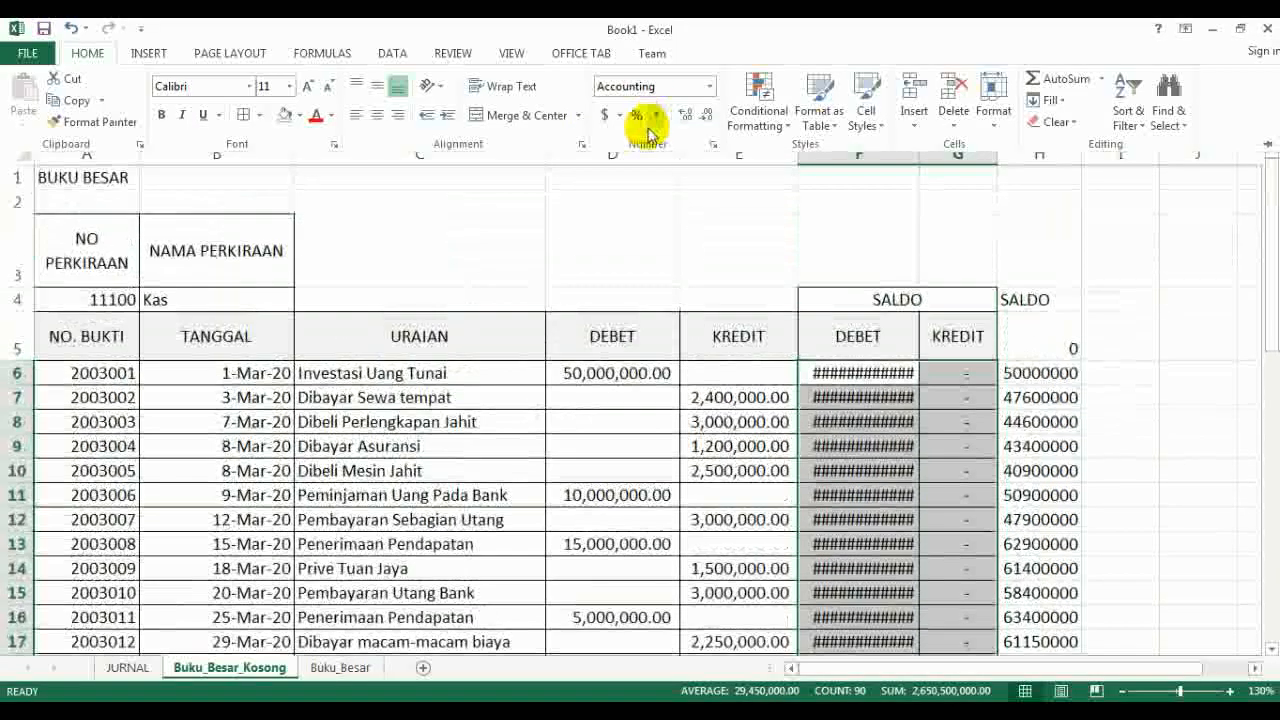
{"action": "left_click", "coordinate": [918, 200]}
- Give the DEBET, KREDIT and SALDO columns D to G one equal, wider width that fits the formatted amounts
{"action": "left_click", "coordinate": [608, 153]}
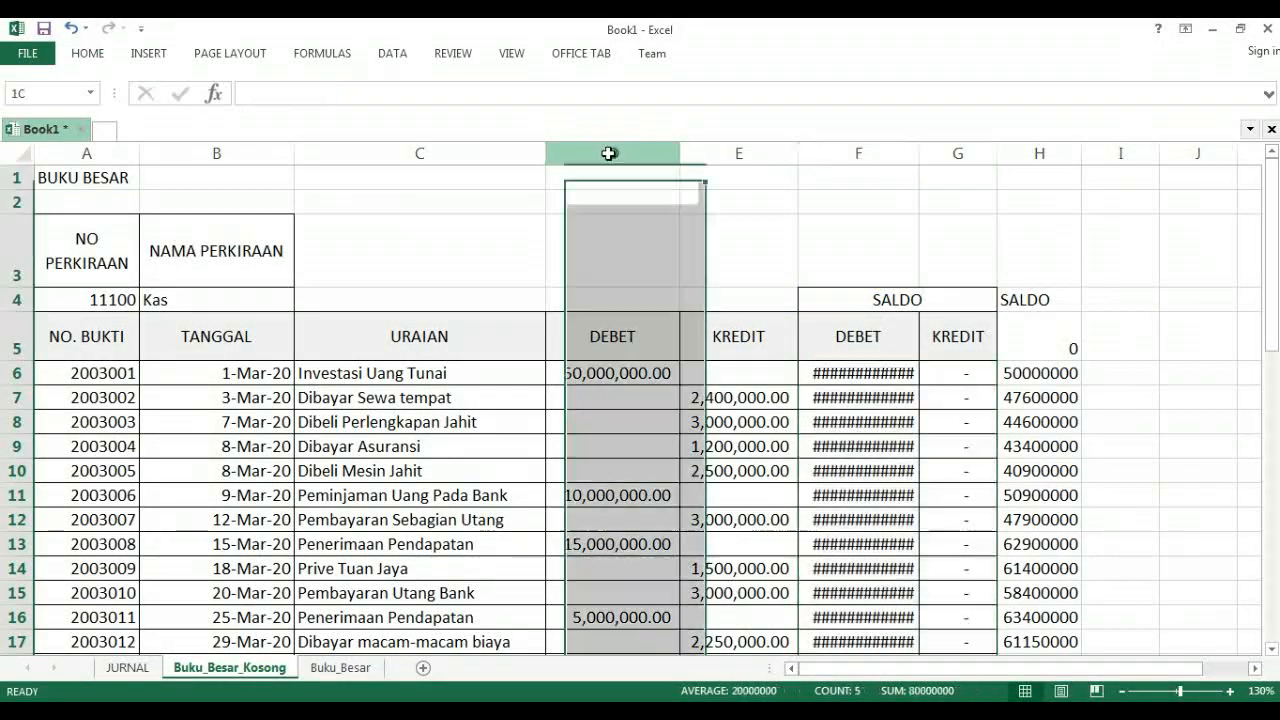
{"action": "left_click_drag", "start_coordinate": [608, 153], "coordinate": [1046, 151]}
{"action": "left_click", "coordinate": [860, 420]}
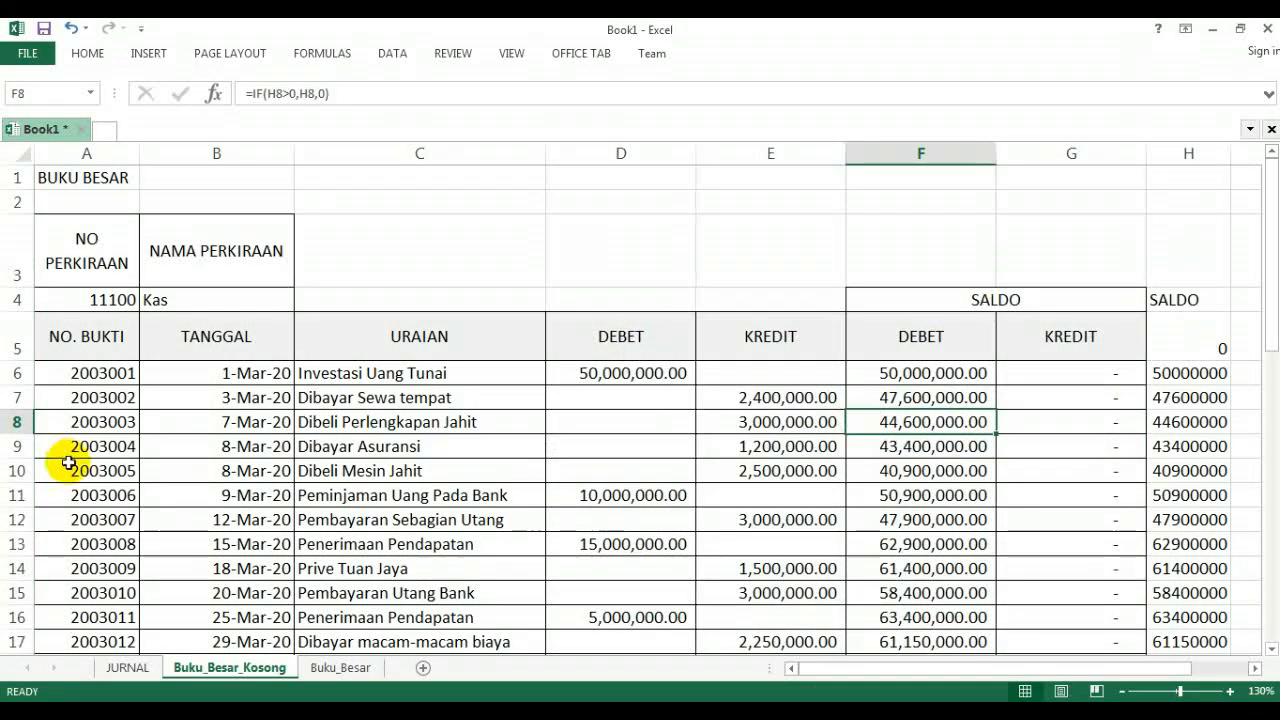
- Copy the Kas ledger range A1:G17 from Buku_Besar_Kosong and paste it at A1 of the Buku_Besar sheet
{"action": "scroll", "coordinate": [159, 440], "scroll_direction": "down", "scroll_amount": 2}
{"action": "scroll", "coordinate": [159, 440], "scroll_direction": "up", "scroll_amount": 2}
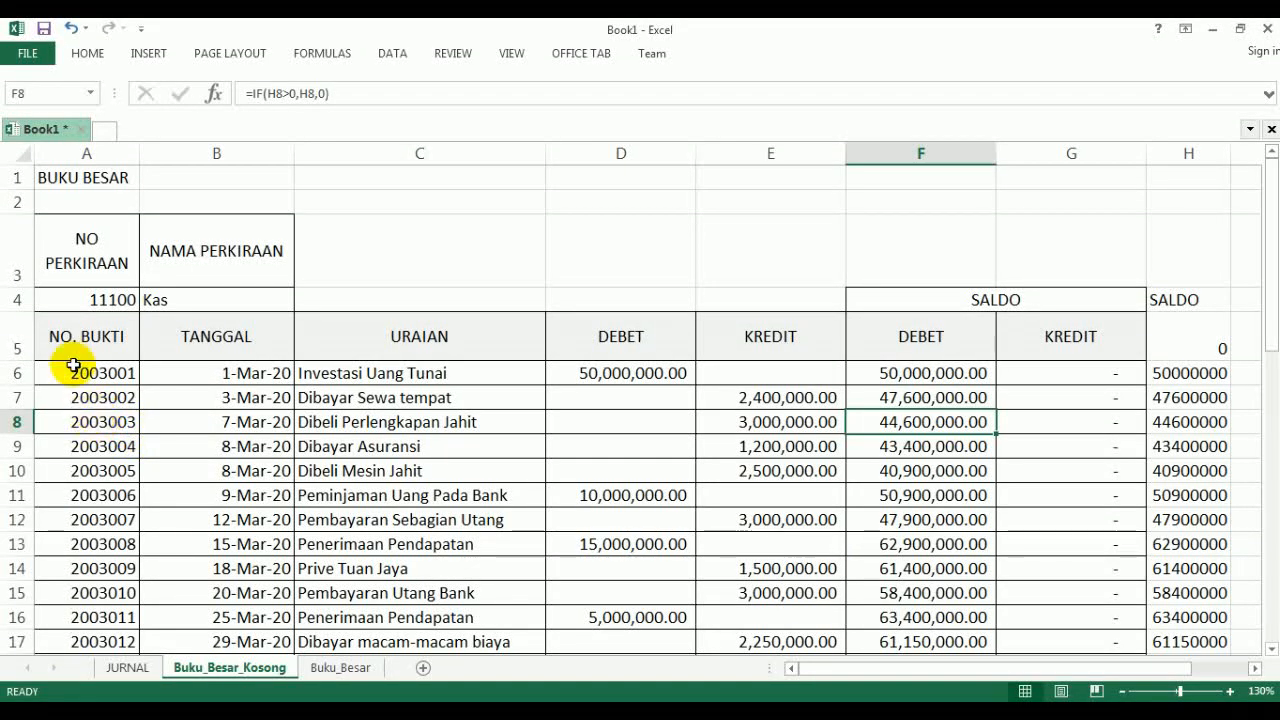
{"action": "left_click_drag", "start_coordinate": [62, 178], "coordinate": [1136, 285]}
{"action": "scroll", "coordinate": [790, 373], "scroll_direction": "up", "scroll_amount": 4}
{"action": "scroll", "coordinate": [790, 373], "scroll_direction": "down", "scroll_amount": 1}
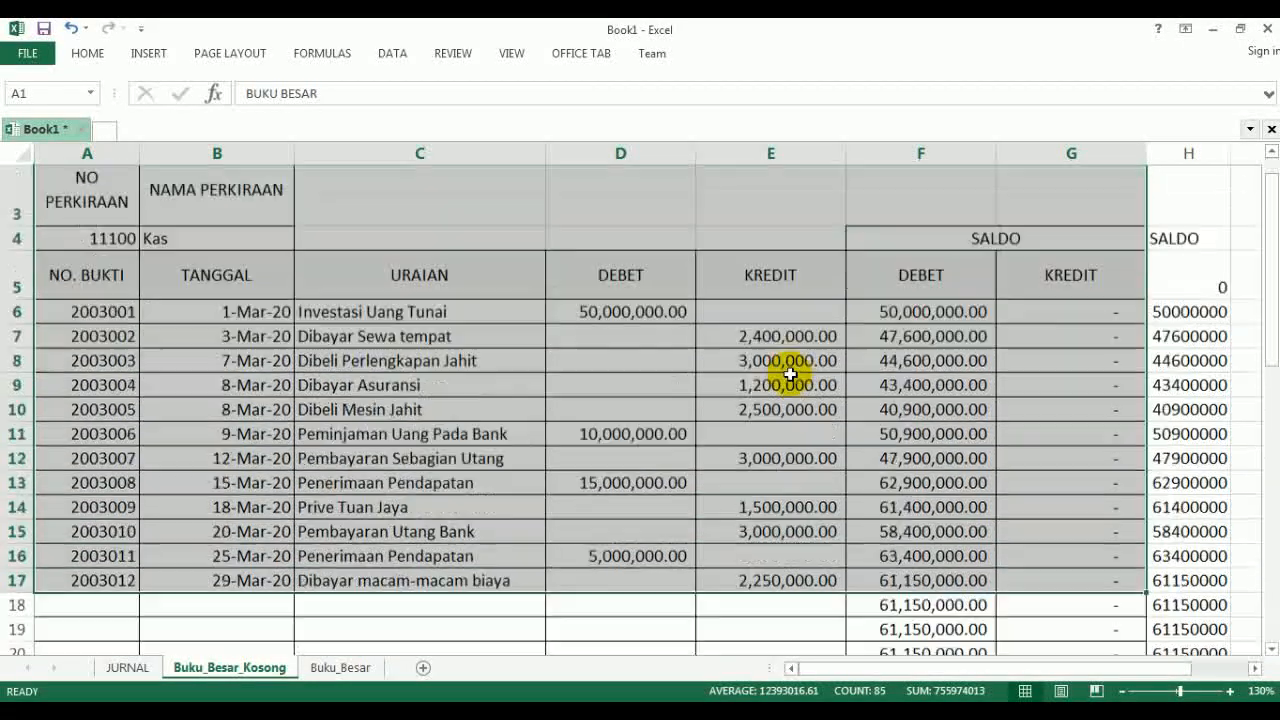
{"action": "scroll", "coordinate": [790, 373], "scroll_direction": "down", "scroll_amount": 2}
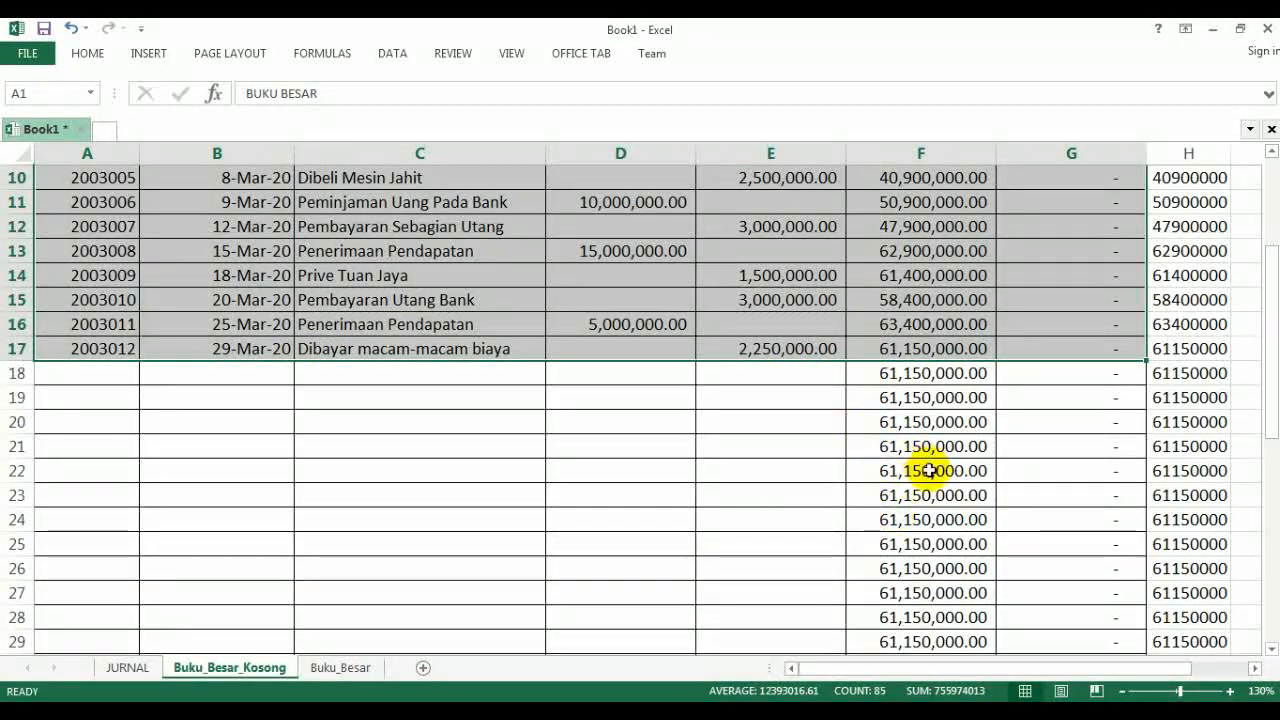
{"action": "scroll", "coordinate": [929, 470], "scroll_direction": "up", "scroll_amount": 3}
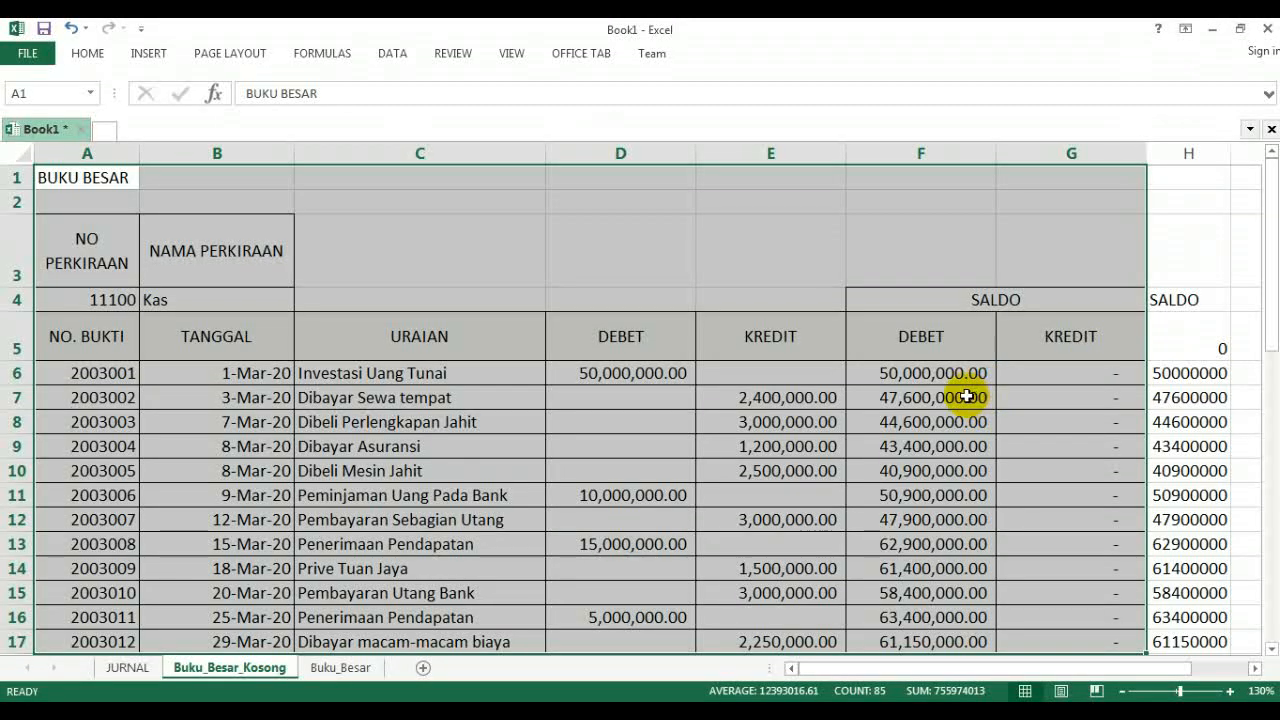
{"action": "left_click", "coordinate": [85, 54]}
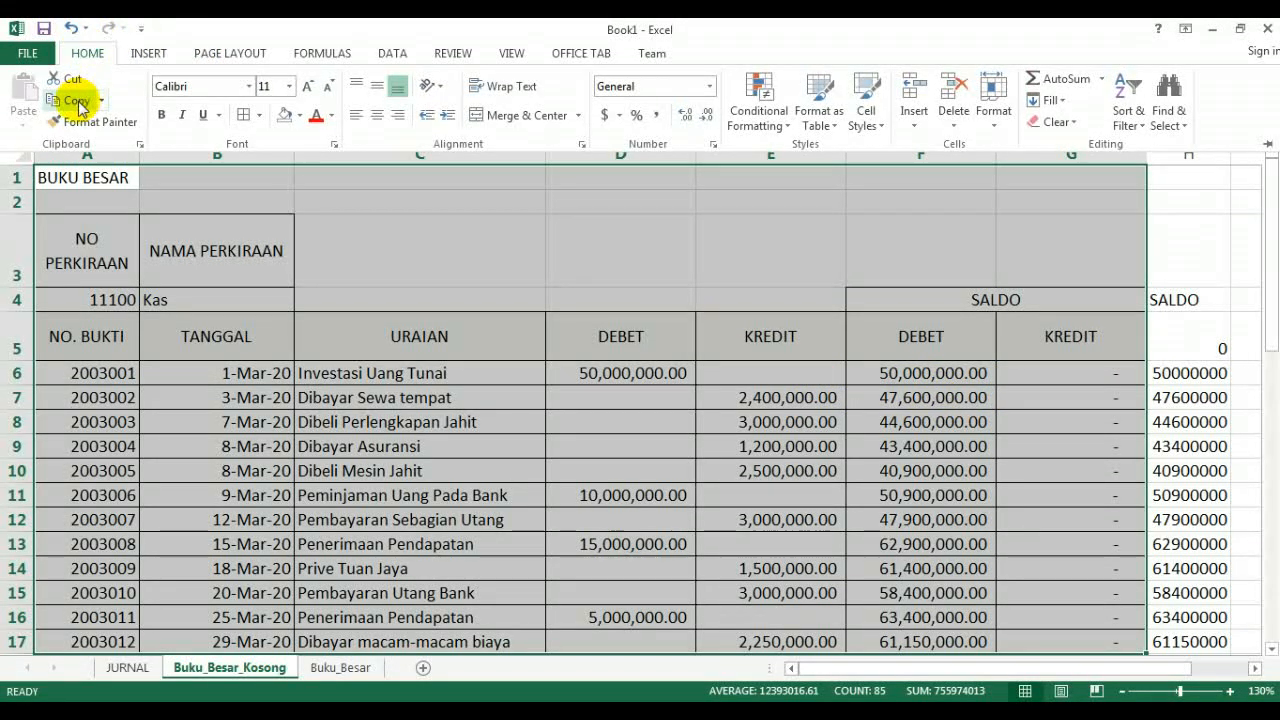
{"action": "left_click", "coordinate": [79, 104]}
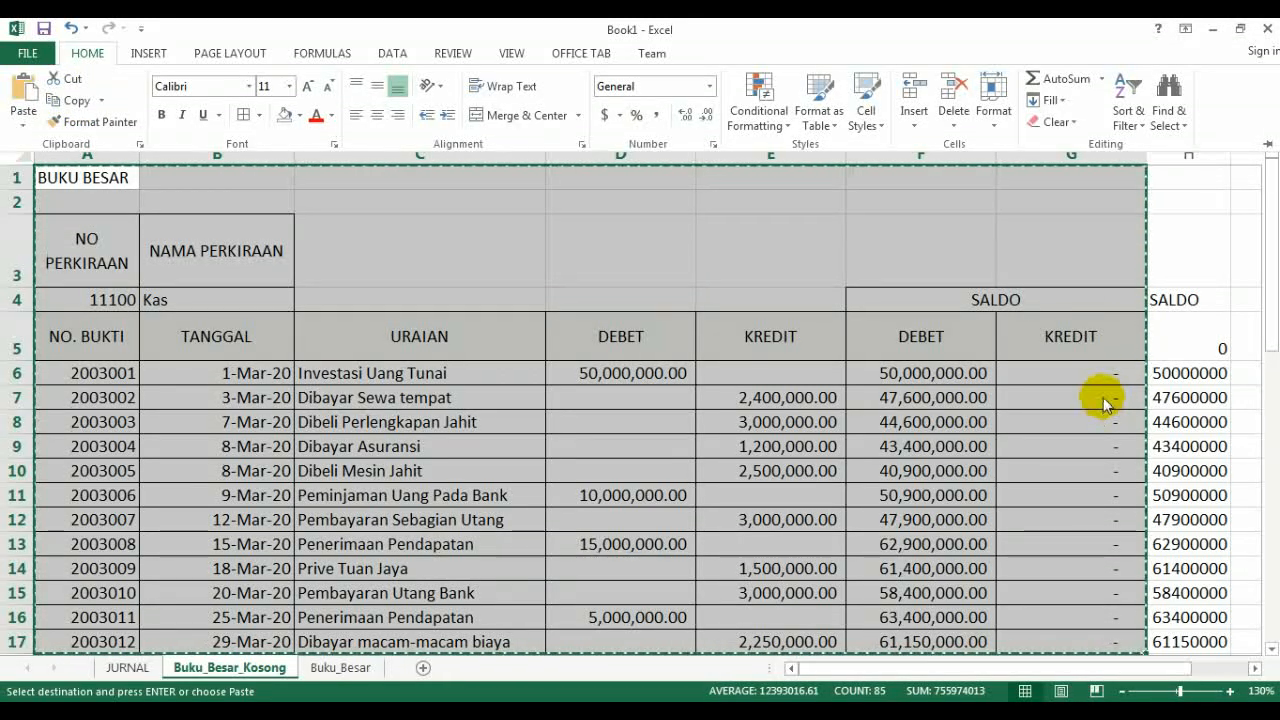
{"action": "key", "text": "ctrl+F1"}
{"action": "left_click", "coordinate": [341, 668]}
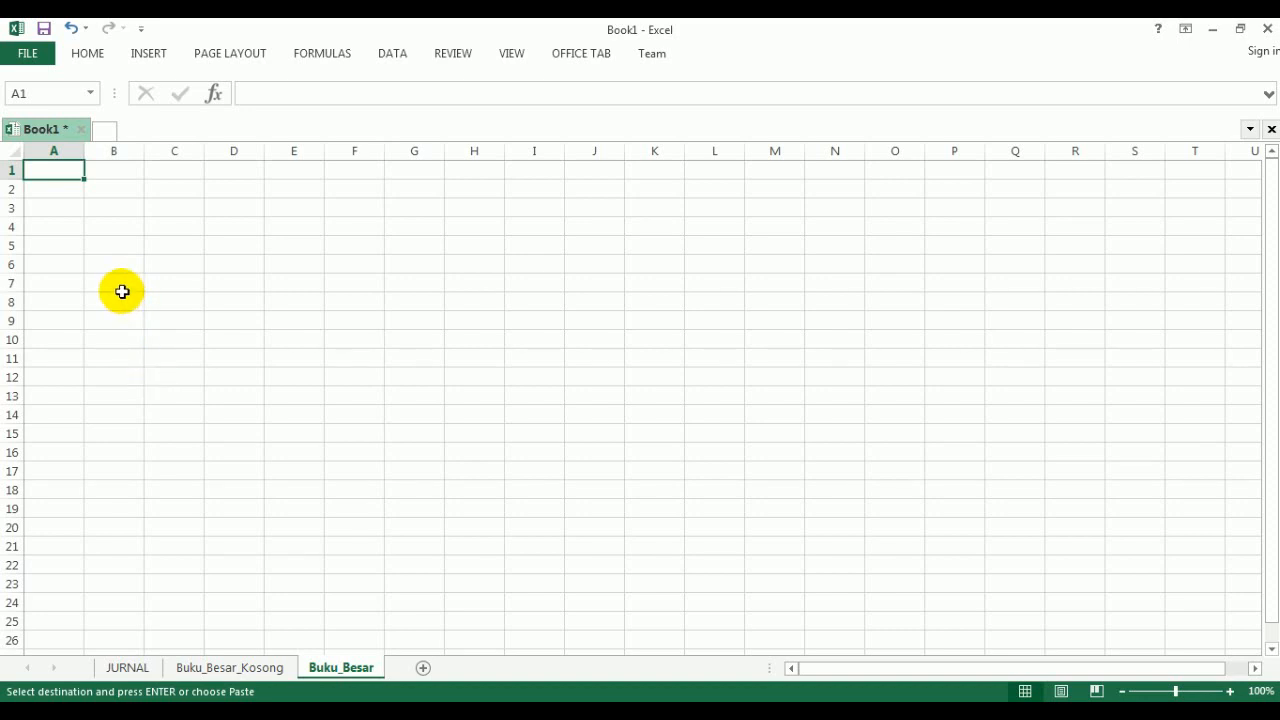
{"action": "key", "text": "ctrl+v"}
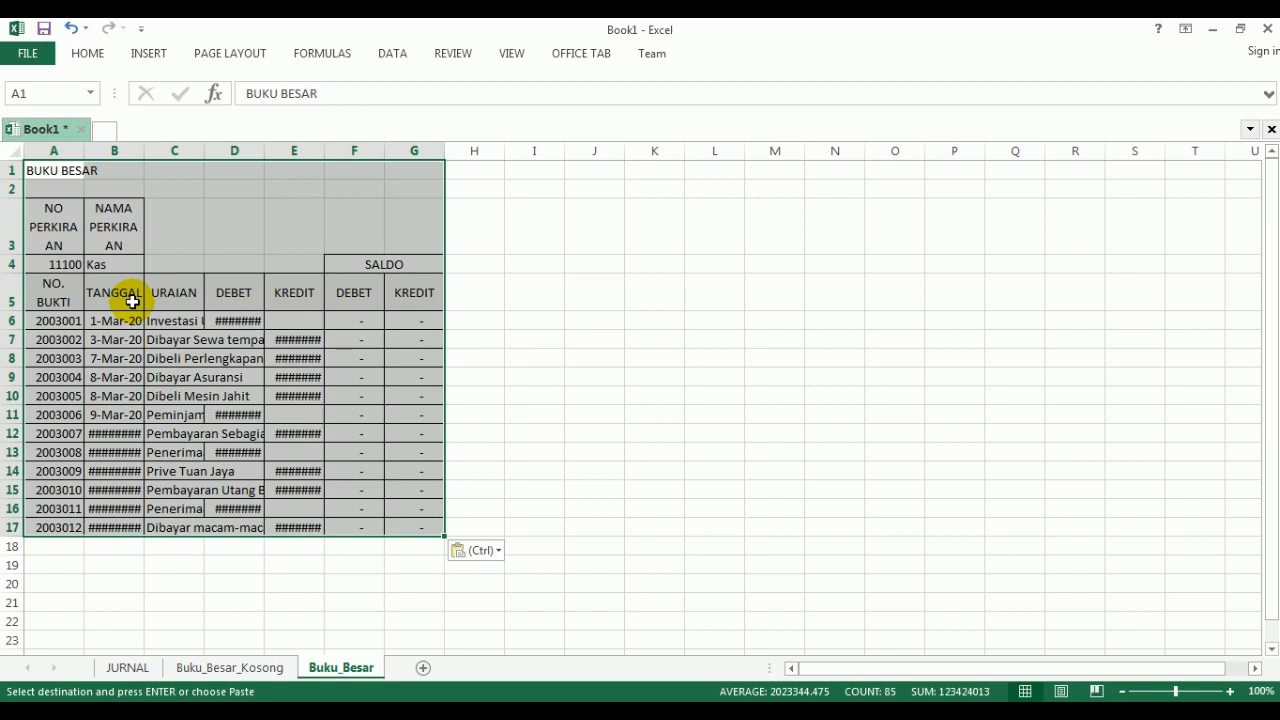
- Paste the copied ledger again over the same range as values only, using Paste Special
{"action": "key", "text": "ctrl+alt+v"}
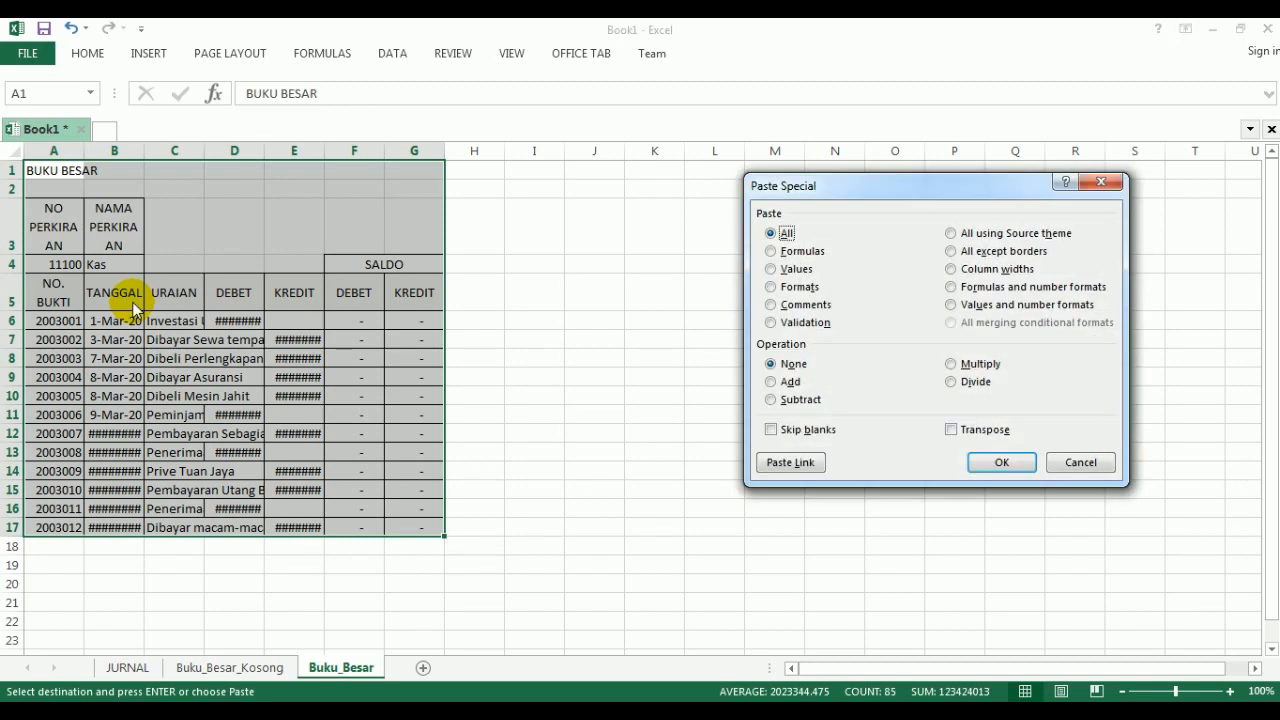
{"action": "left_click", "coordinate": [771, 269]}
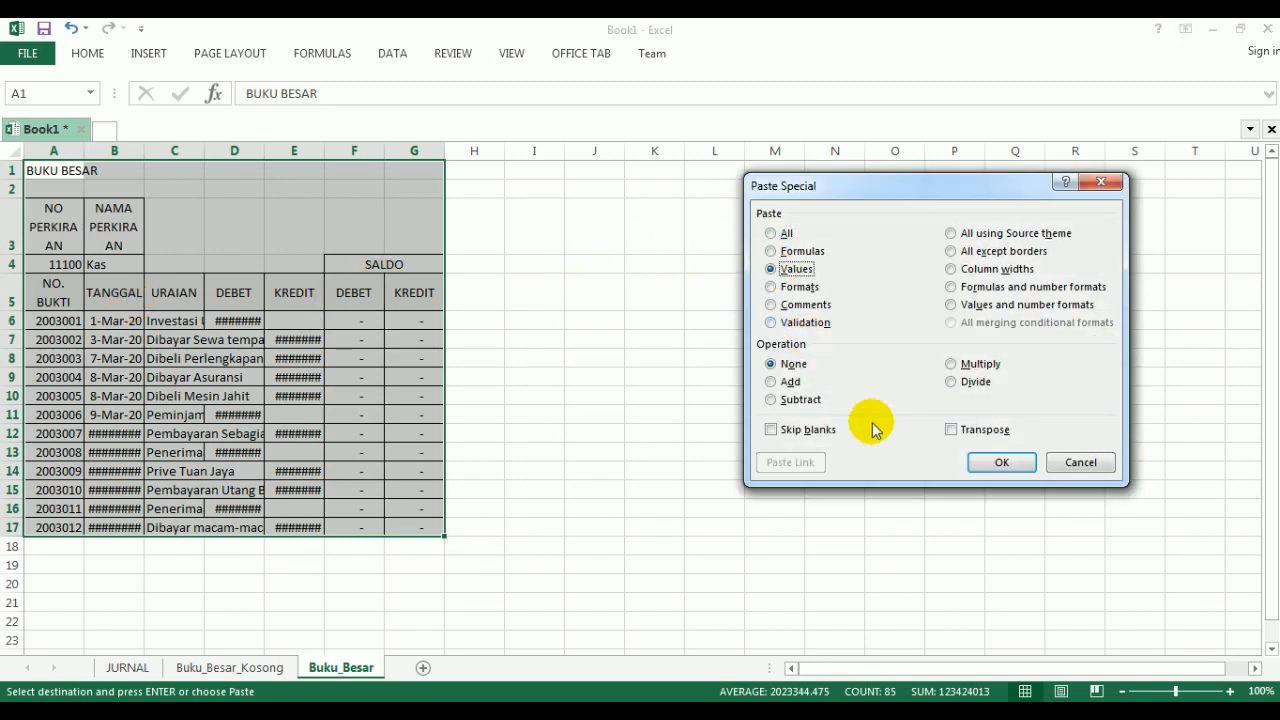
{"action": "left_click", "coordinate": [1002, 462]}
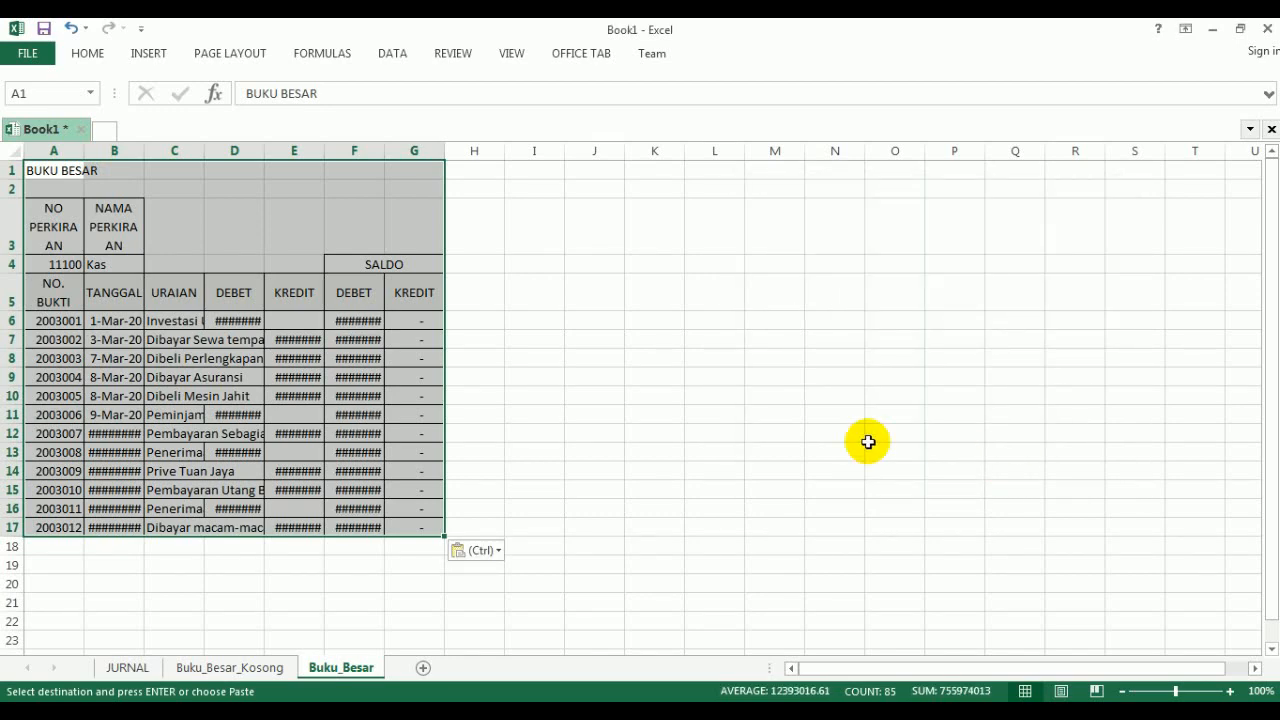
{"action": "left_click", "coordinate": [764, 382]}
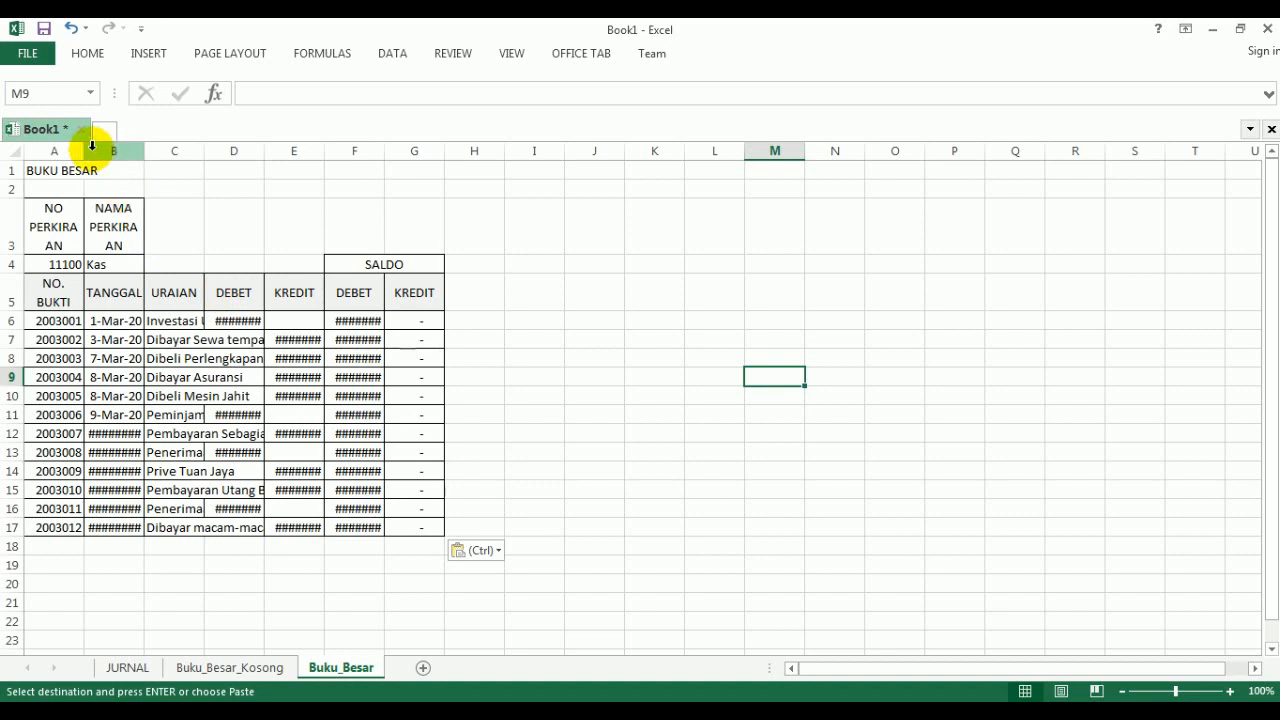
- Adjust the widths of columns A to G on the Buku_Besar sheet to fit their contents, with D to G equal
{"action": "left_click_drag", "start_coordinate": [89, 146], "coordinate": [669, 160]}
{"action": "left_click_drag", "start_coordinate": [762, 156], "coordinate": [801, 164]}
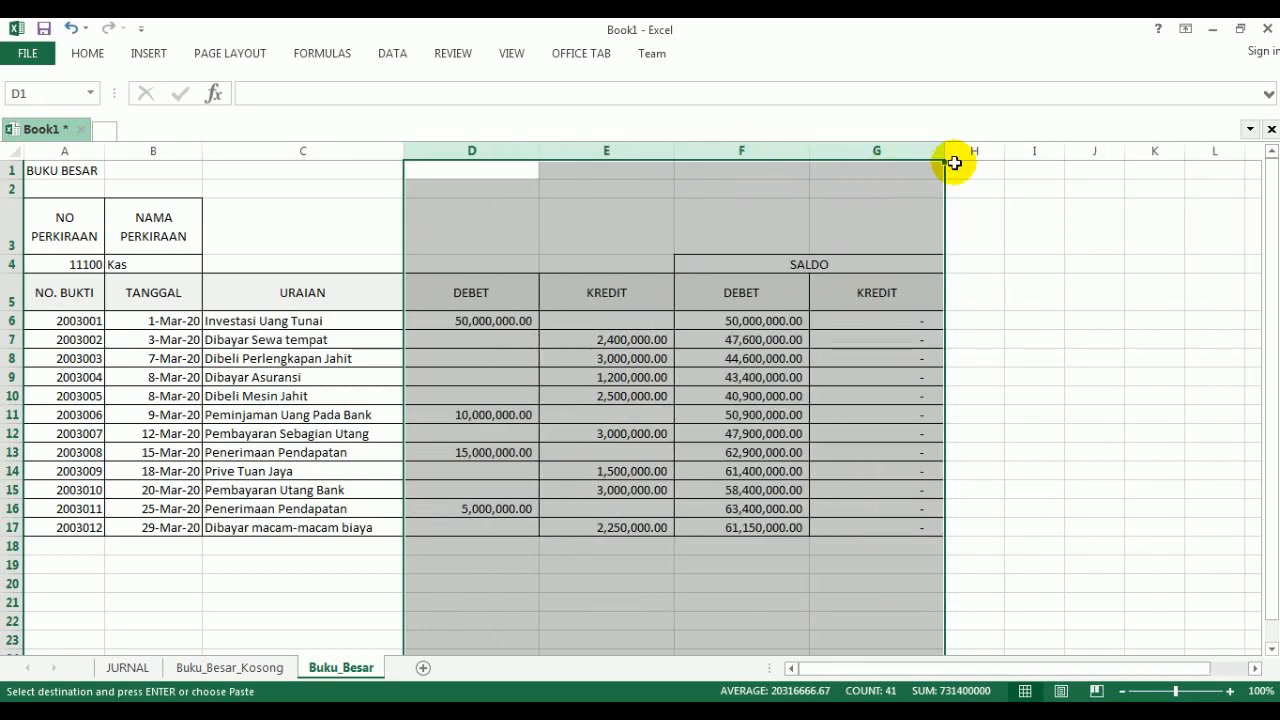
{"action": "left_click_drag", "start_coordinate": [943, 152], "coordinate": [855, 150]}
{"action": "left_click", "coordinate": [928, 244]}
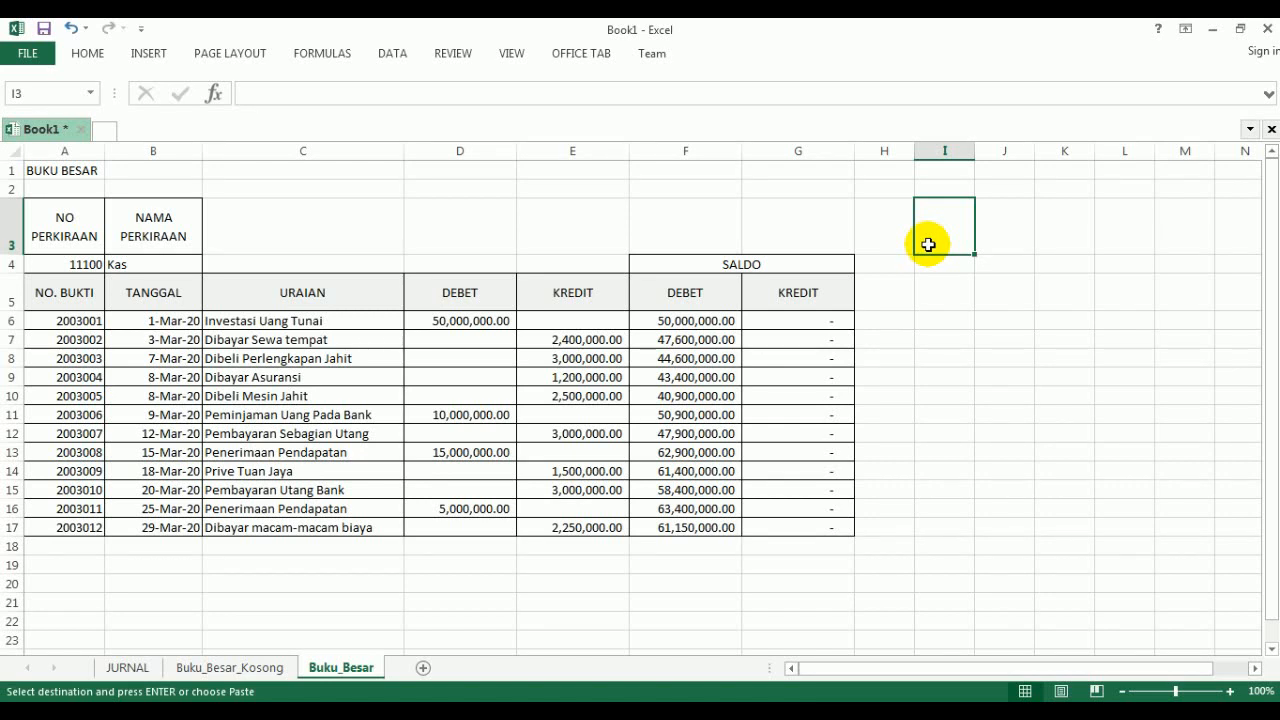
- Set the NO PERKIRAAN value in A4 of the Buku_Besar_Kosong sheet to 11200
{"action": "left_click", "coordinate": [217, 668]}
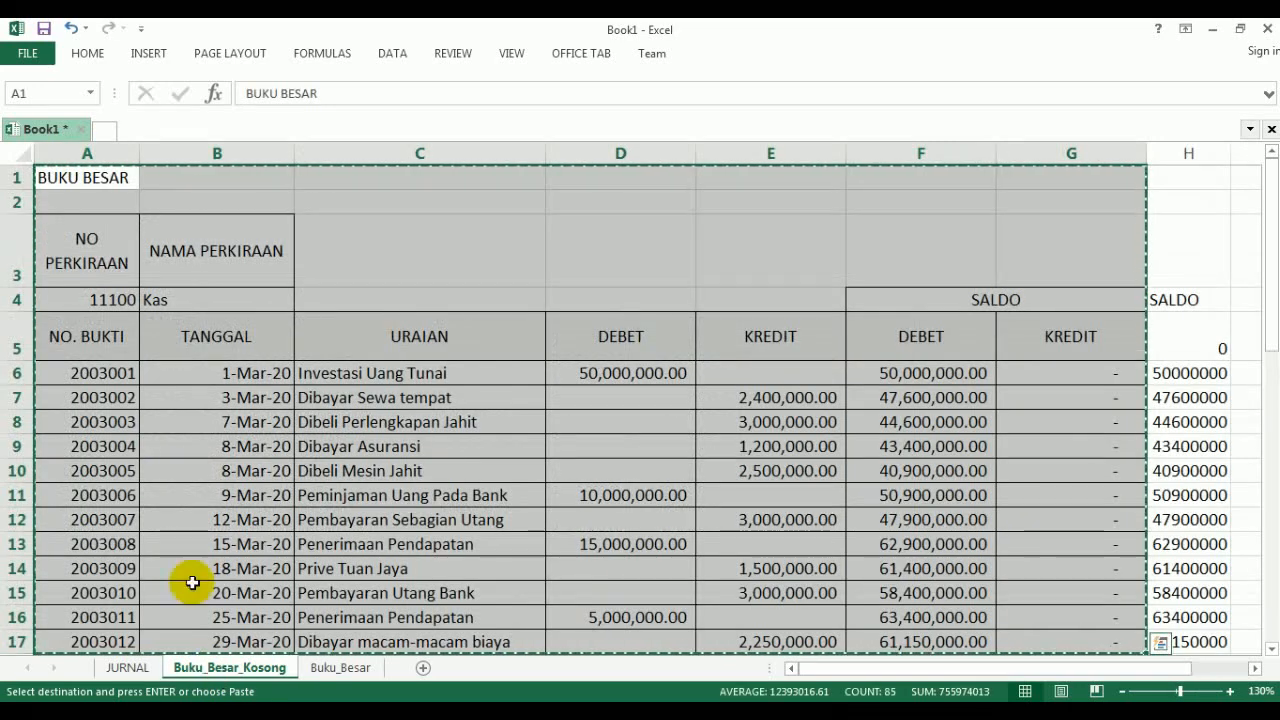
{"action": "left_click", "coordinate": [87, 300]}
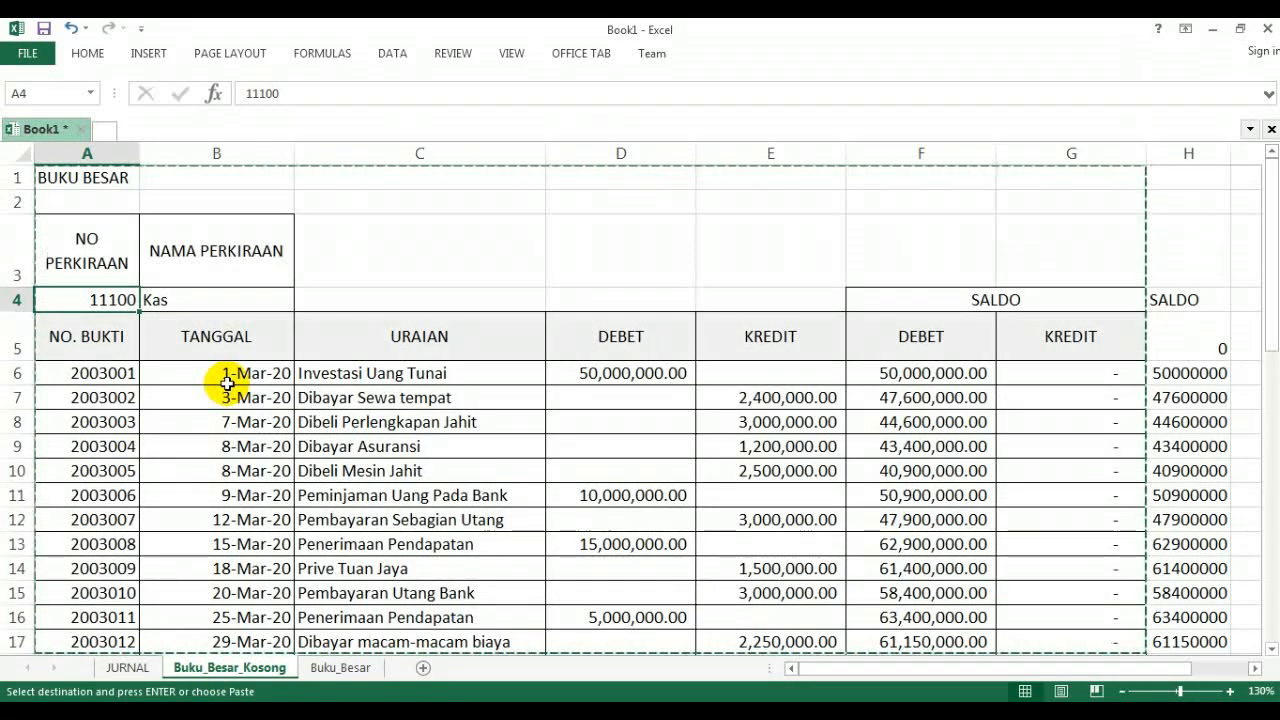
{"action": "type", "text": "112"}
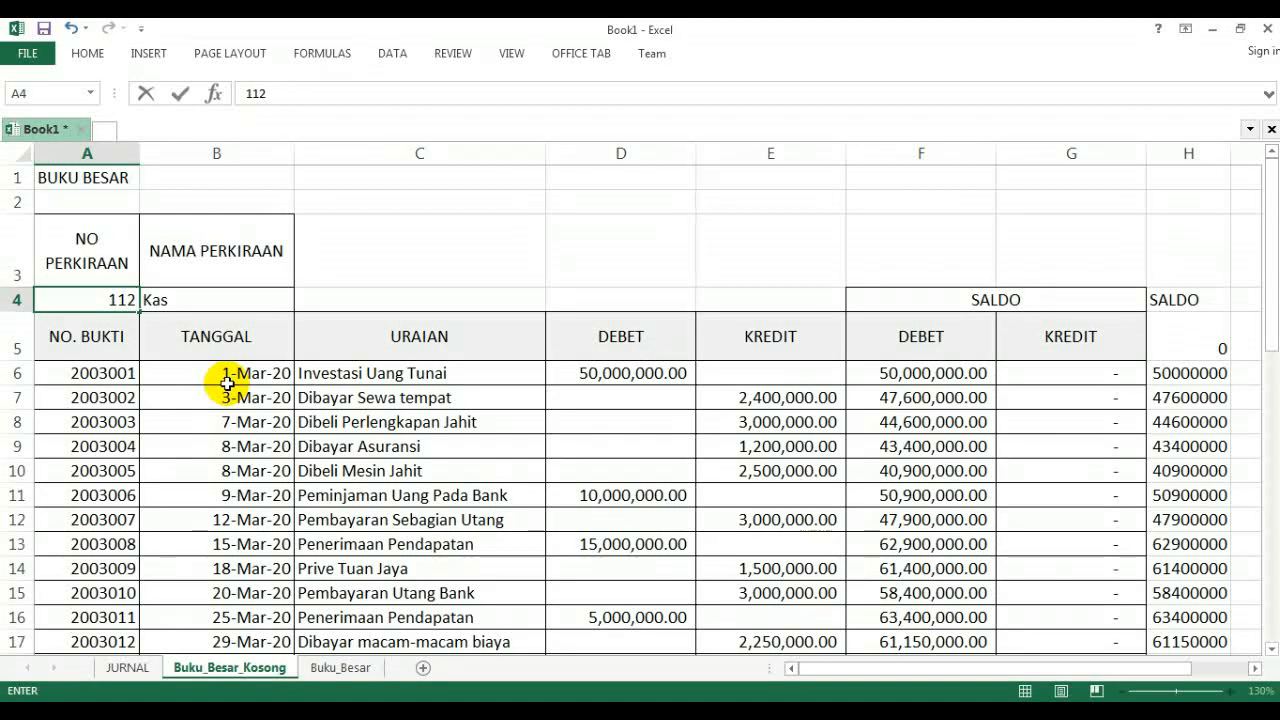
{"action": "type", "text": "00"}
{"action": "key", "text": "Return"}
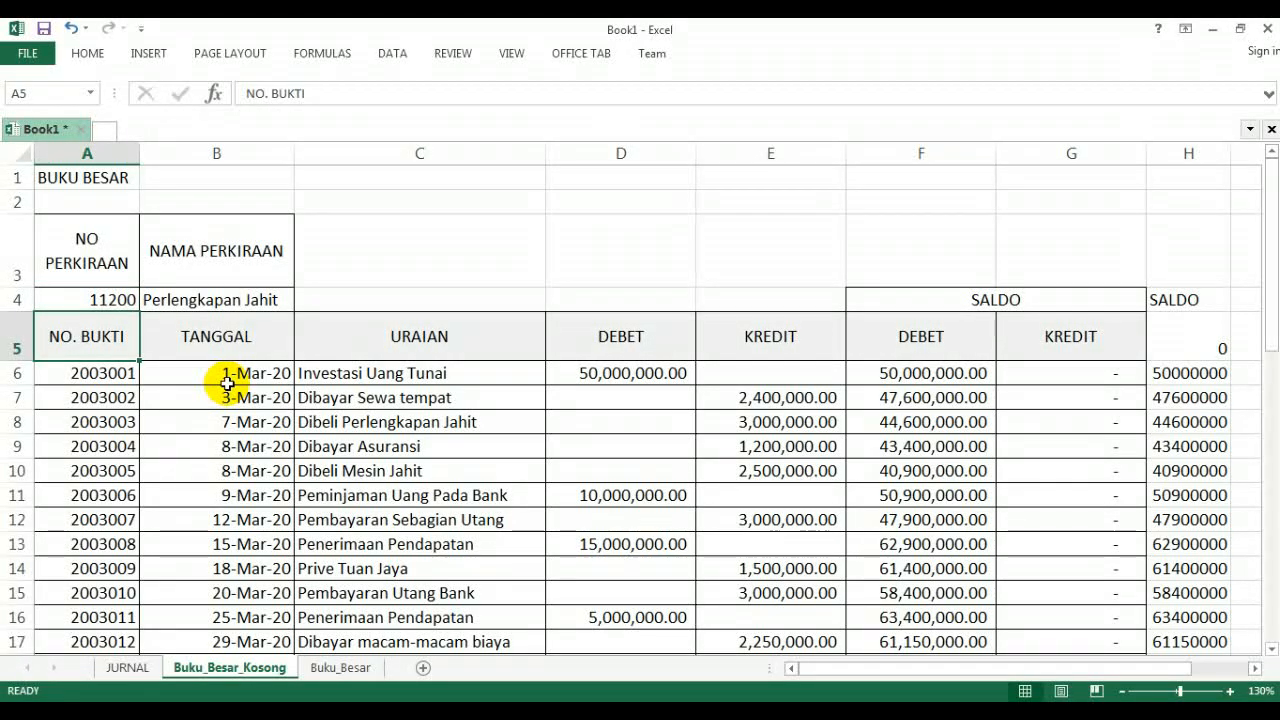
- Run an Advanced Filter for account 11200, copying to another location with list range JURNAL, criteria range CIRI and copy-to range OUTPUT
{"action": "left_click", "coordinate": [392, 55]}
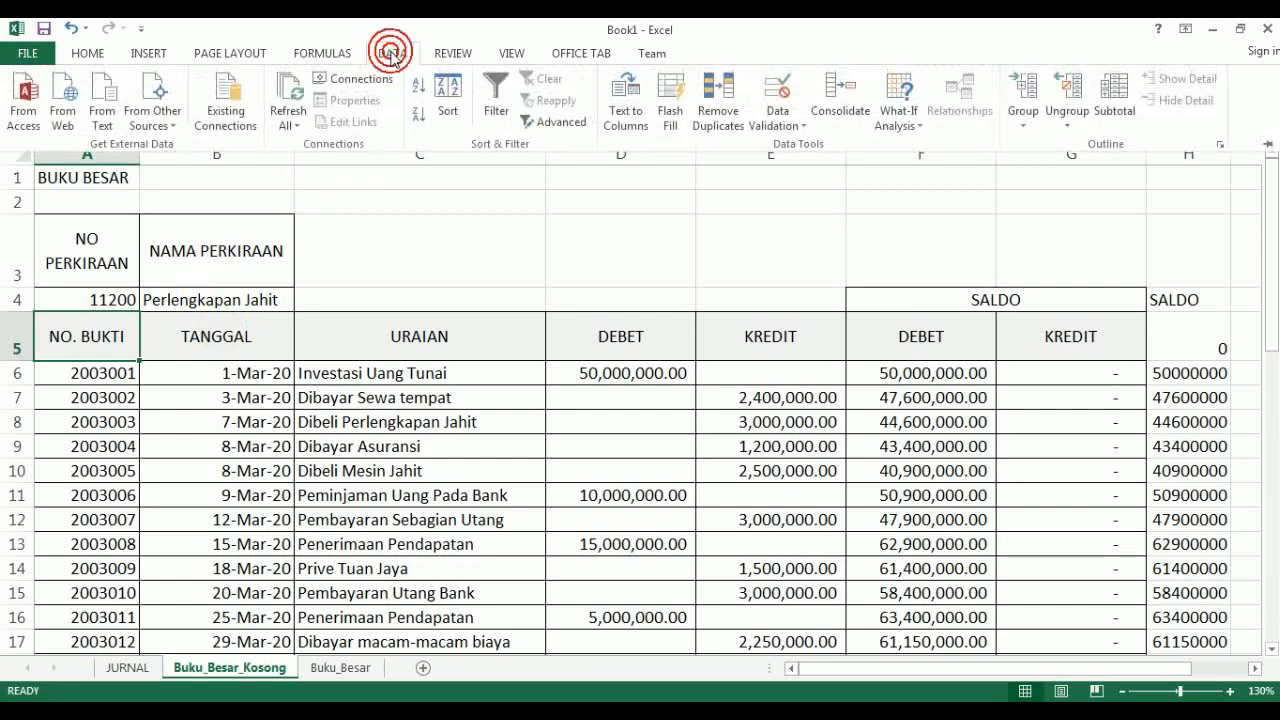
{"action": "left_click", "coordinate": [566, 128]}
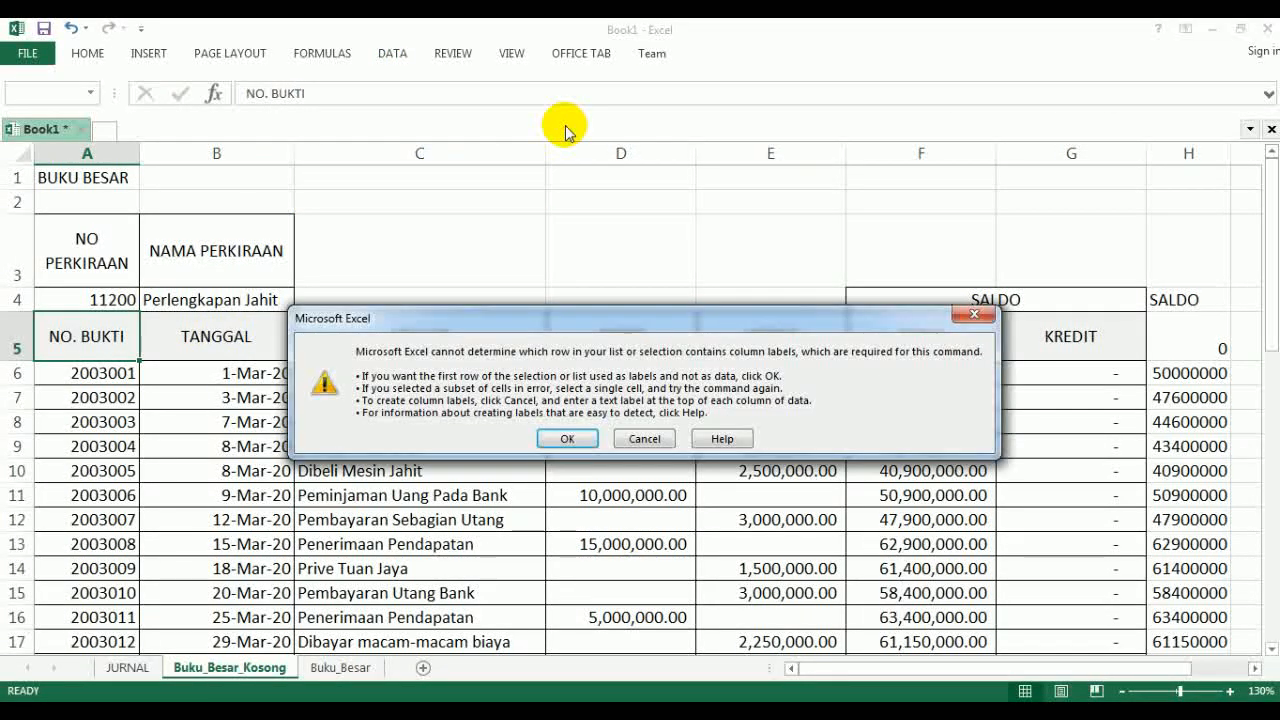
{"action": "left_click", "coordinate": [566, 440]}
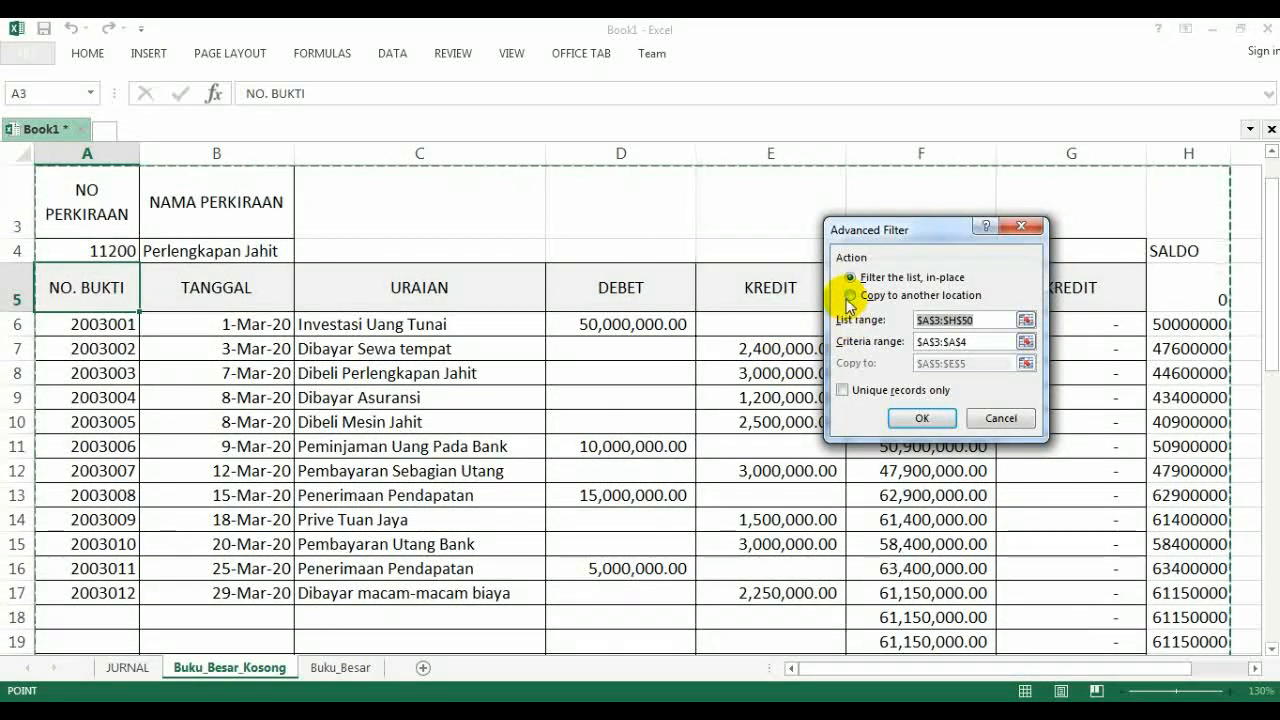
{"action": "left_click", "coordinate": [850, 295]}
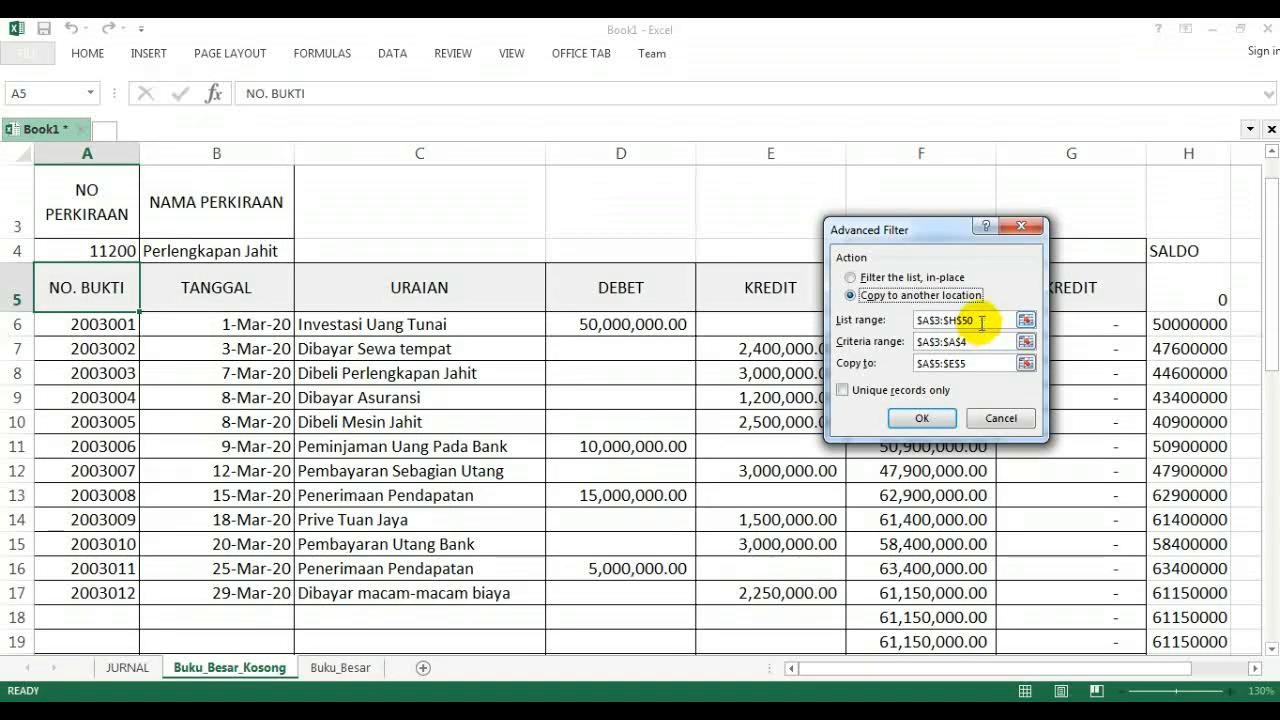
{"action": "left_click_drag", "start_coordinate": [982, 322], "coordinate": [910, 322]}
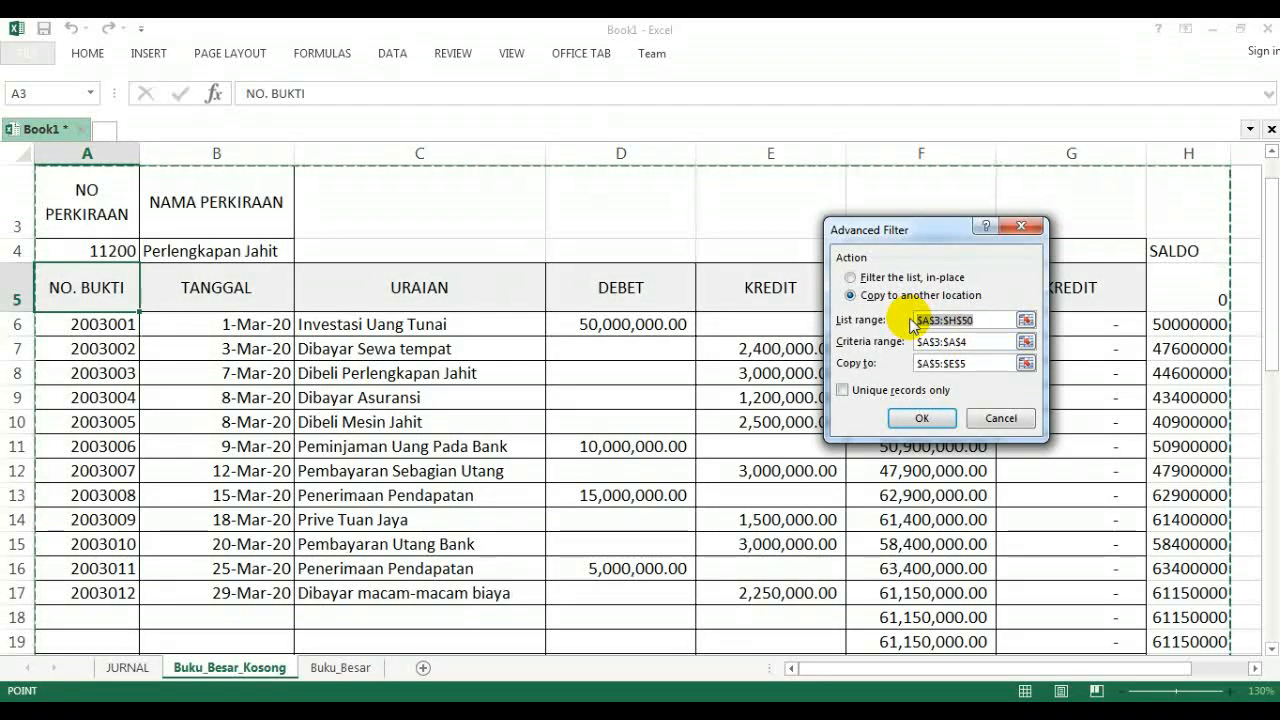
{"action": "type", "text": "JURNAL"}
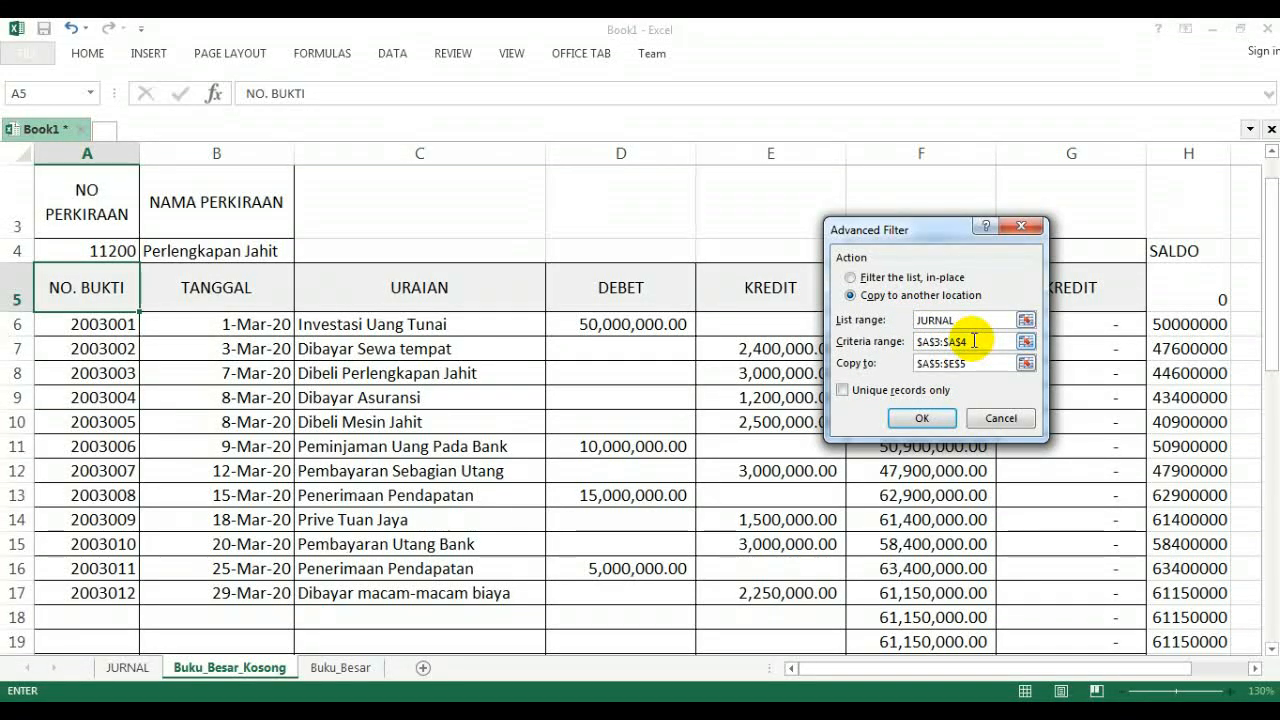
{"action": "left_click_drag", "start_coordinate": [974, 341], "coordinate": [918, 341]}
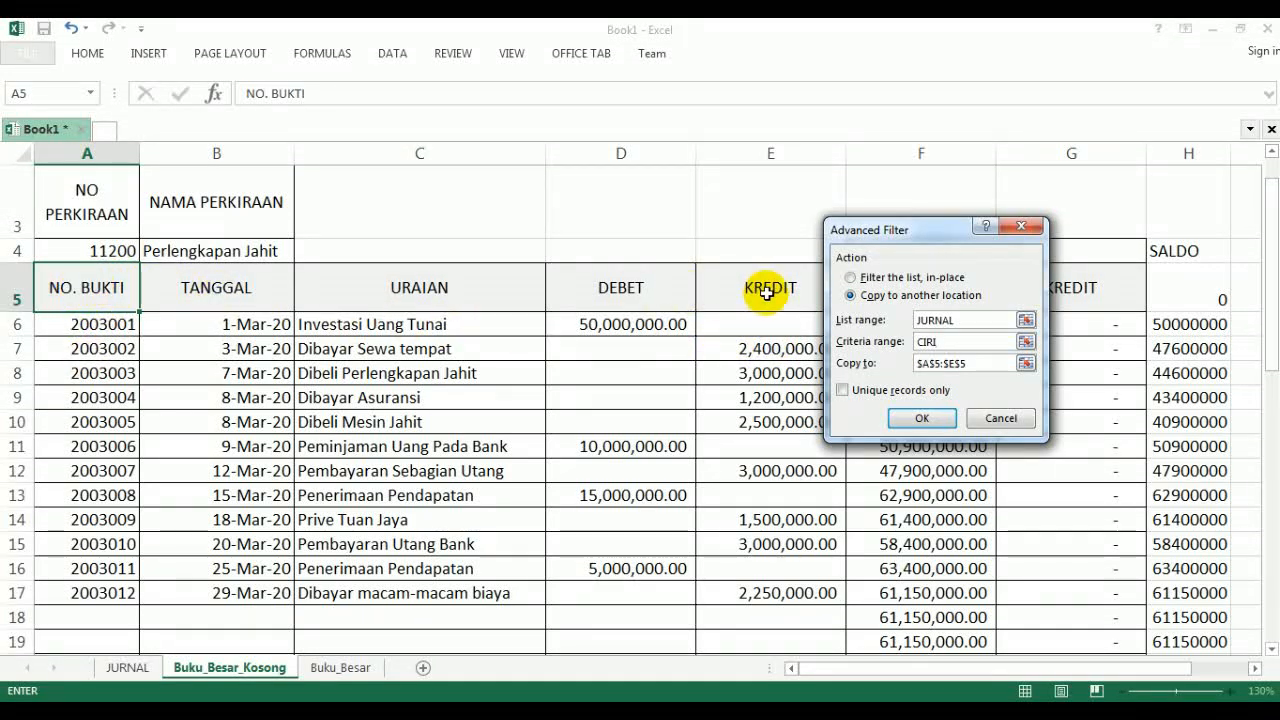
{"action": "left_click_drag", "start_coordinate": [918, 235], "coordinate": [954, 401]}
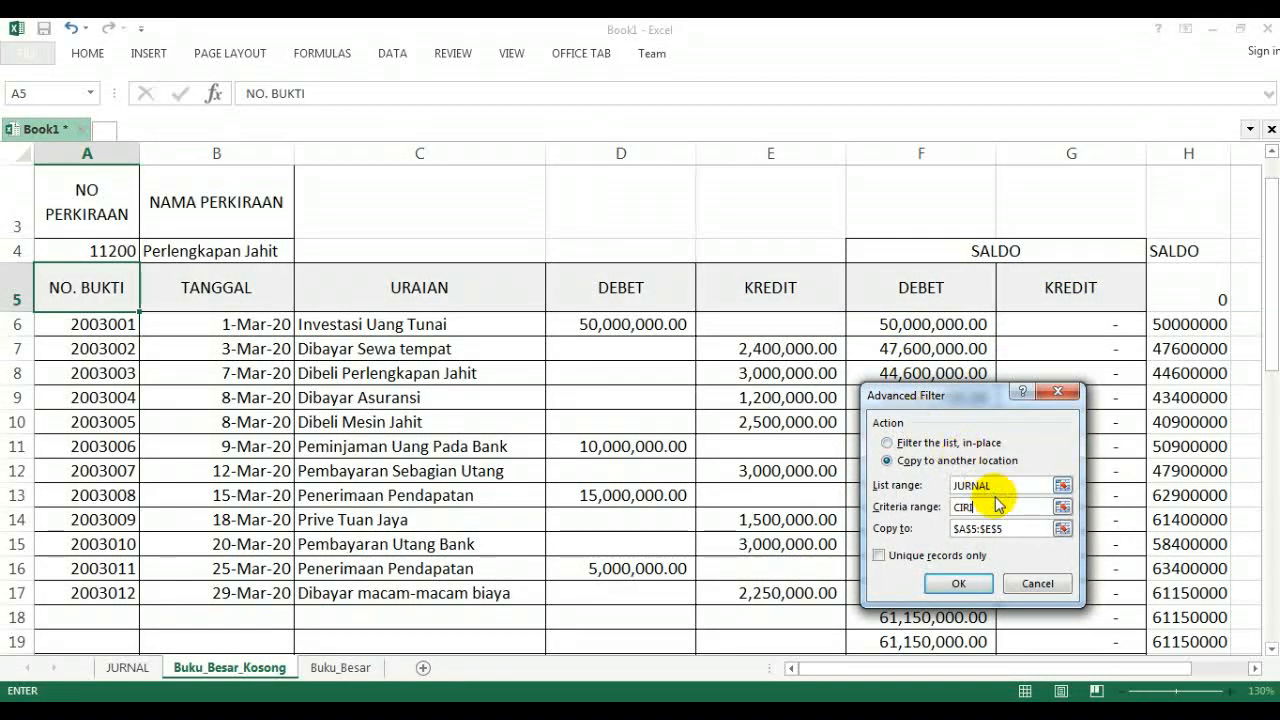
{"action": "left_click", "coordinate": [1014, 528]}
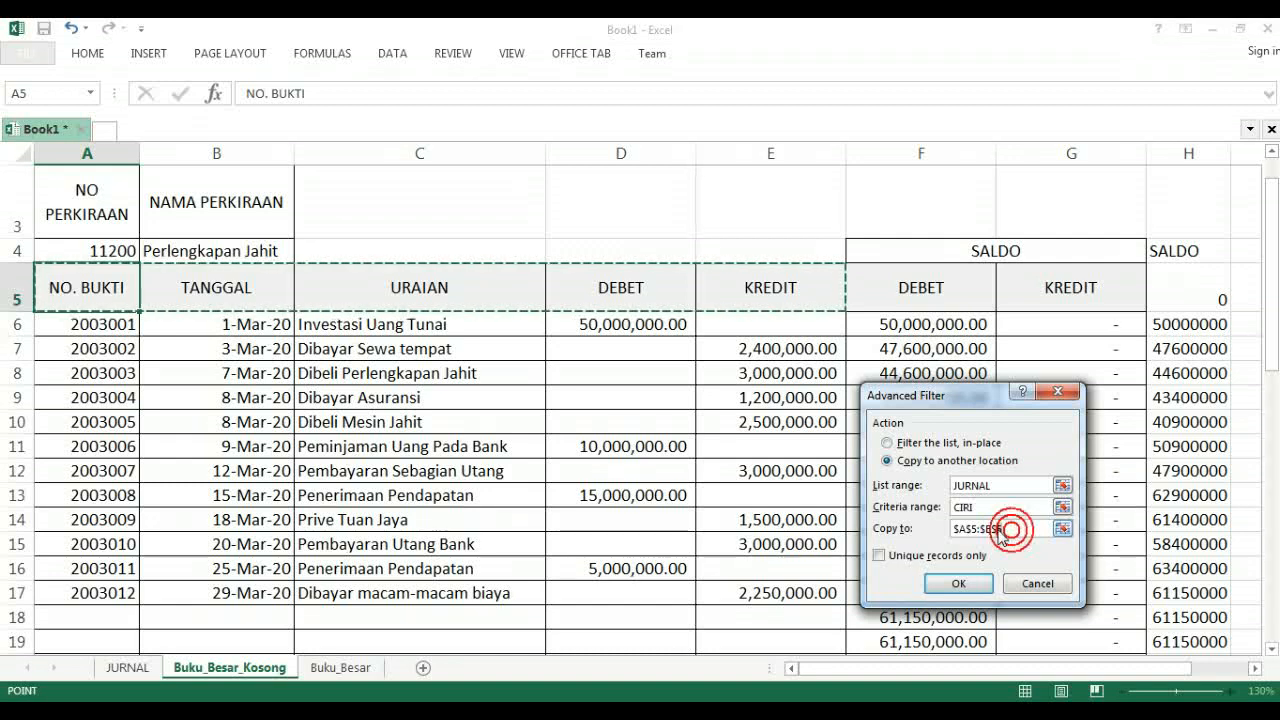
{"action": "left_click_drag", "start_coordinate": [1016, 530], "coordinate": [932, 530]}
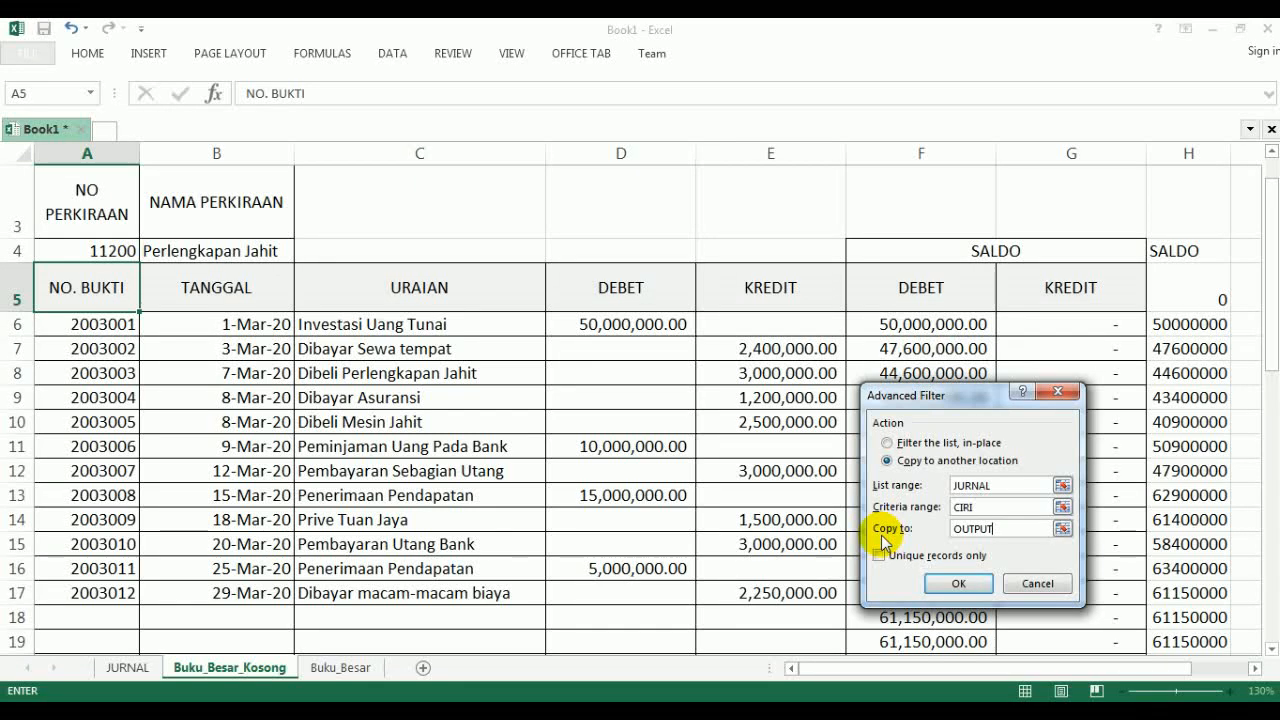
{"action": "left_click", "coordinate": [960, 584]}
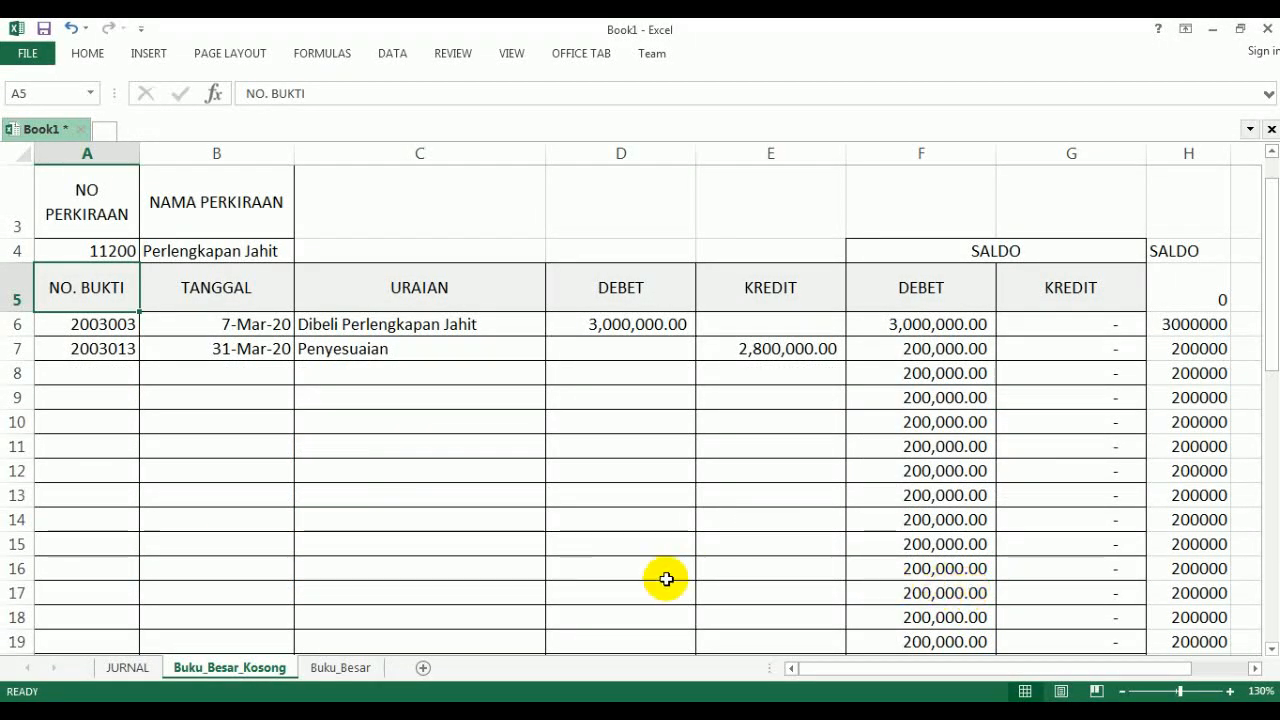
- Copy the Perlengkapan Jahit ledger range A1:G7 from Buku_Besar_Kosong and paste it at A21 of the Buku_Besar sheet
{"action": "scroll", "coordinate": [420, 514], "scroll_direction": "up", "scroll_amount": 1}
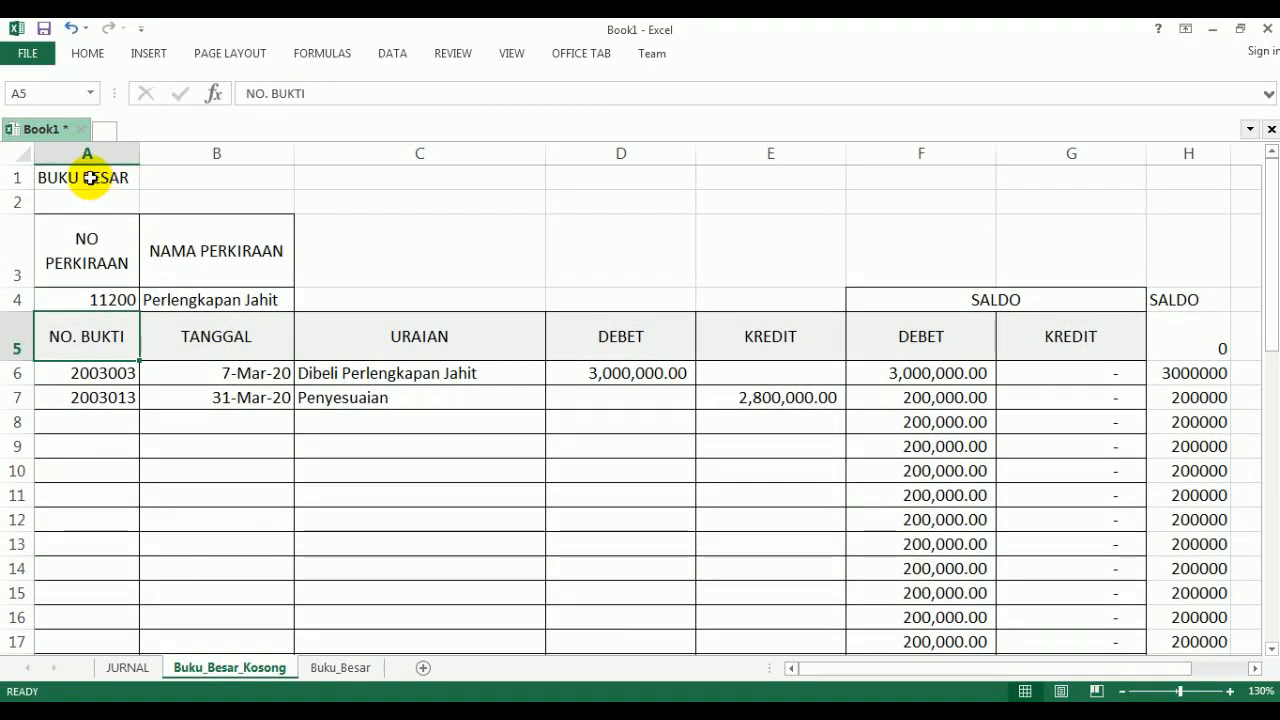
{"action": "left_click_drag", "start_coordinate": [89, 180], "coordinate": [1106, 403]}
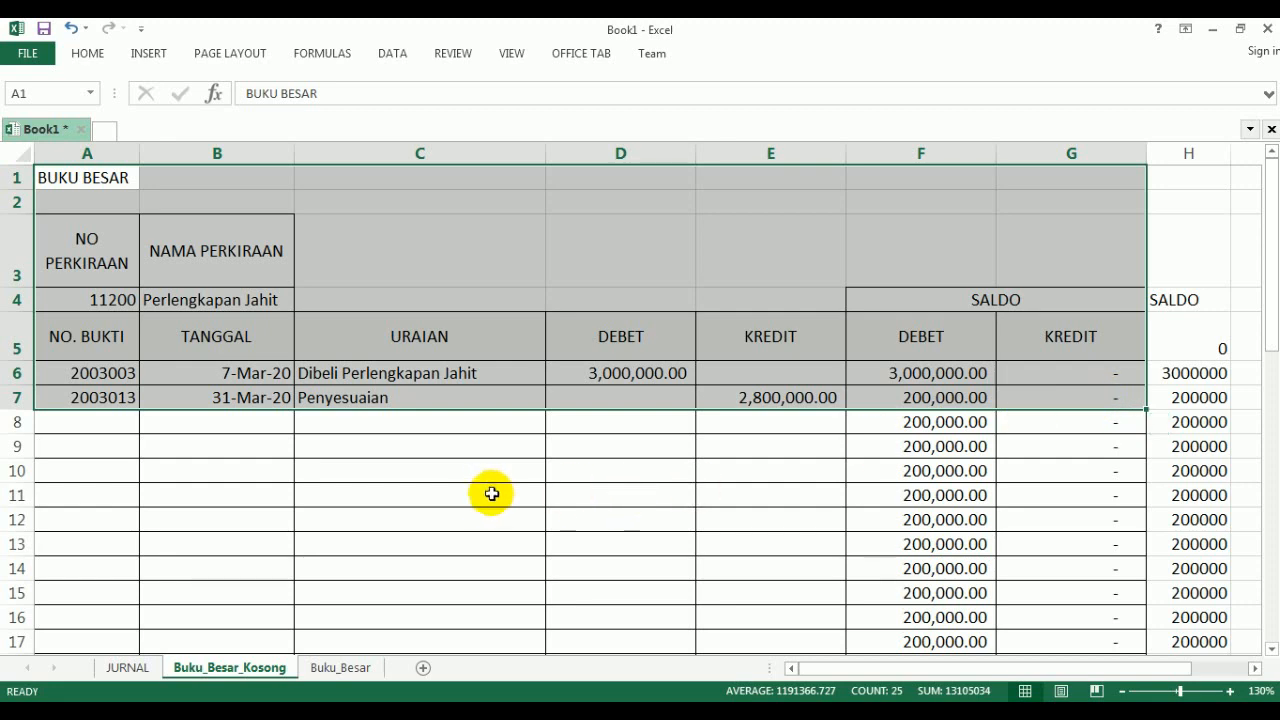
{"action": "key", "text": "ctrl+c"}
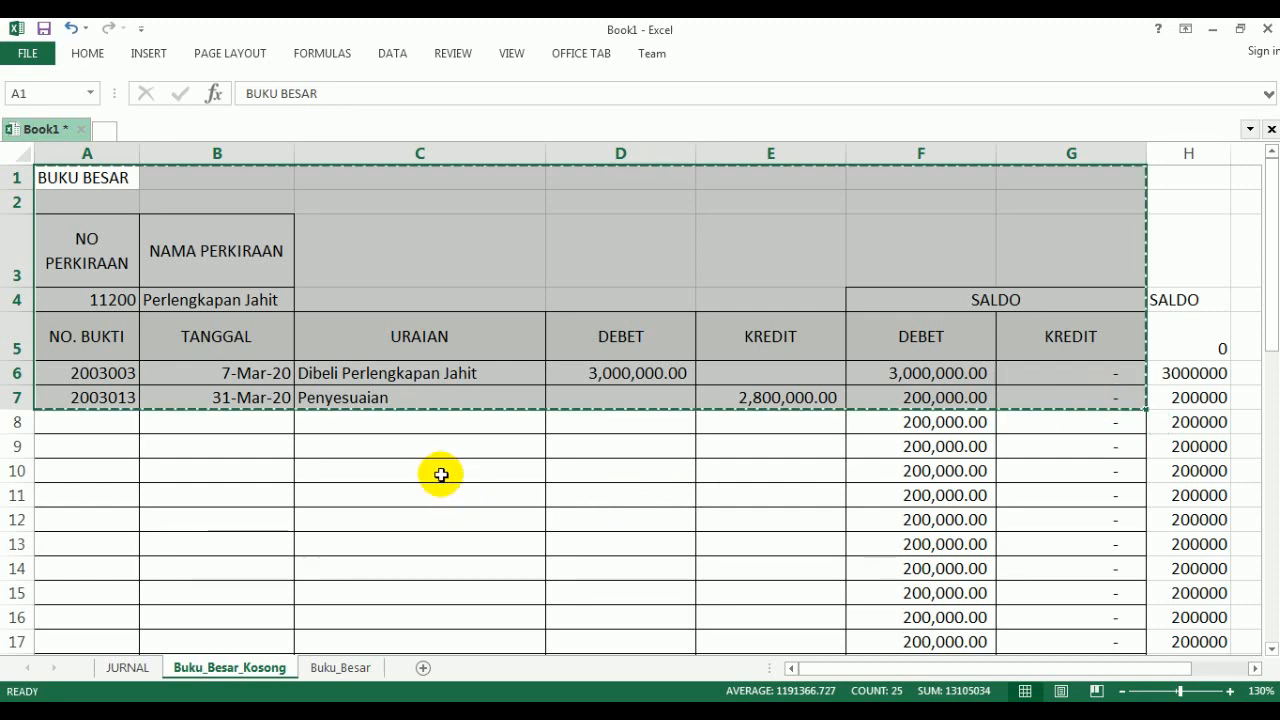
{"action": "left_click", "coordinate": [341, 667]}
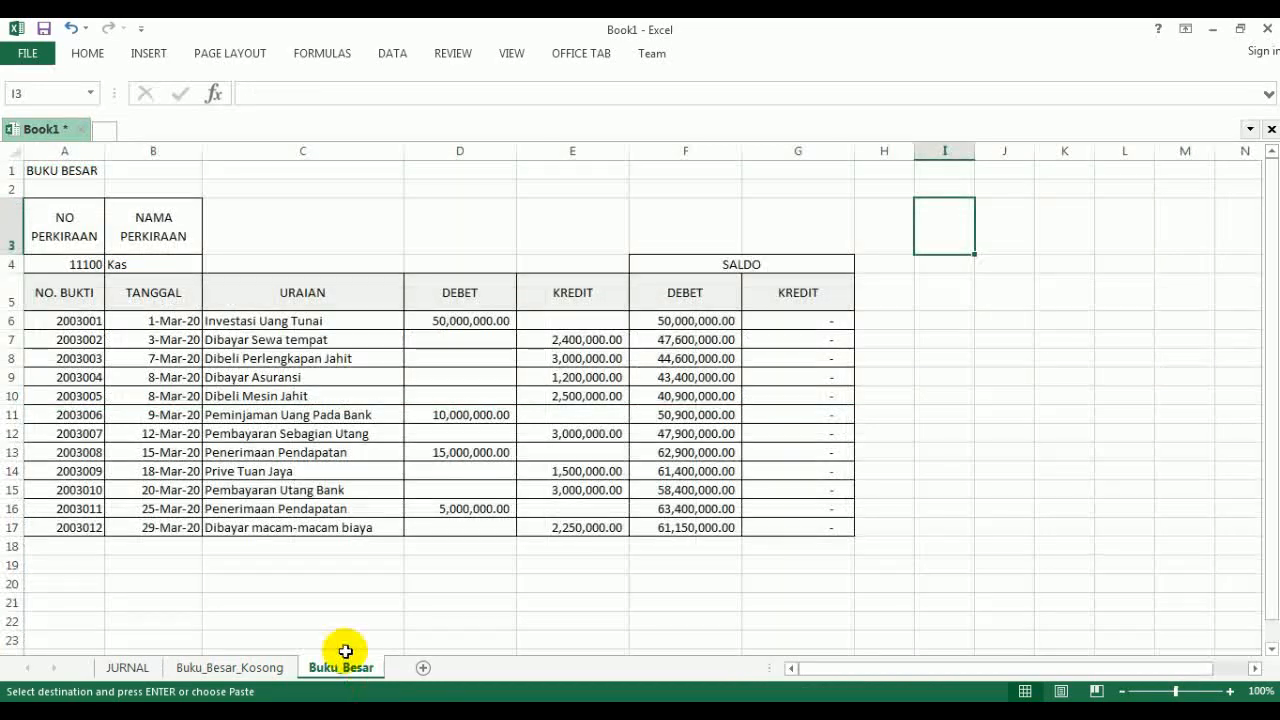
{"action": "left_click", "coordinate": [47, 603]}
{"action": "scroll", "coordinate": [129, 556], "scroll_direction": "down", "scroll_amount": 3}
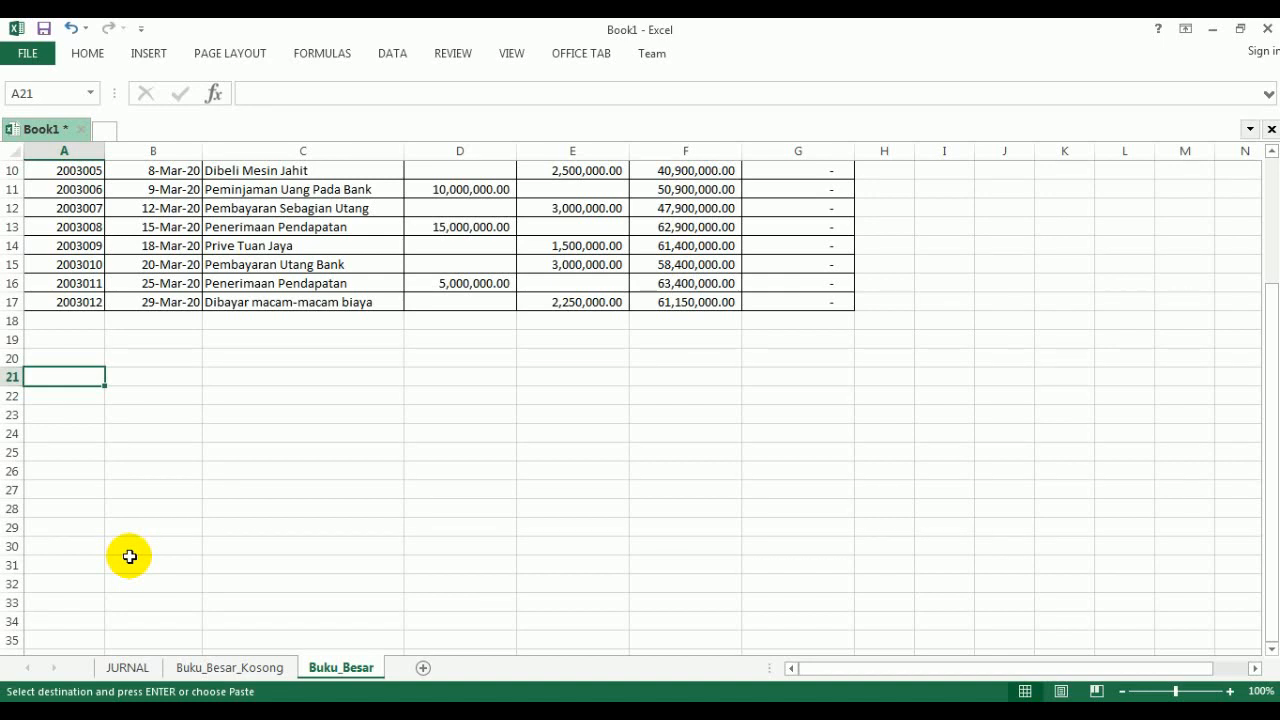
{"action": "key", "text": "ctrl+v"}
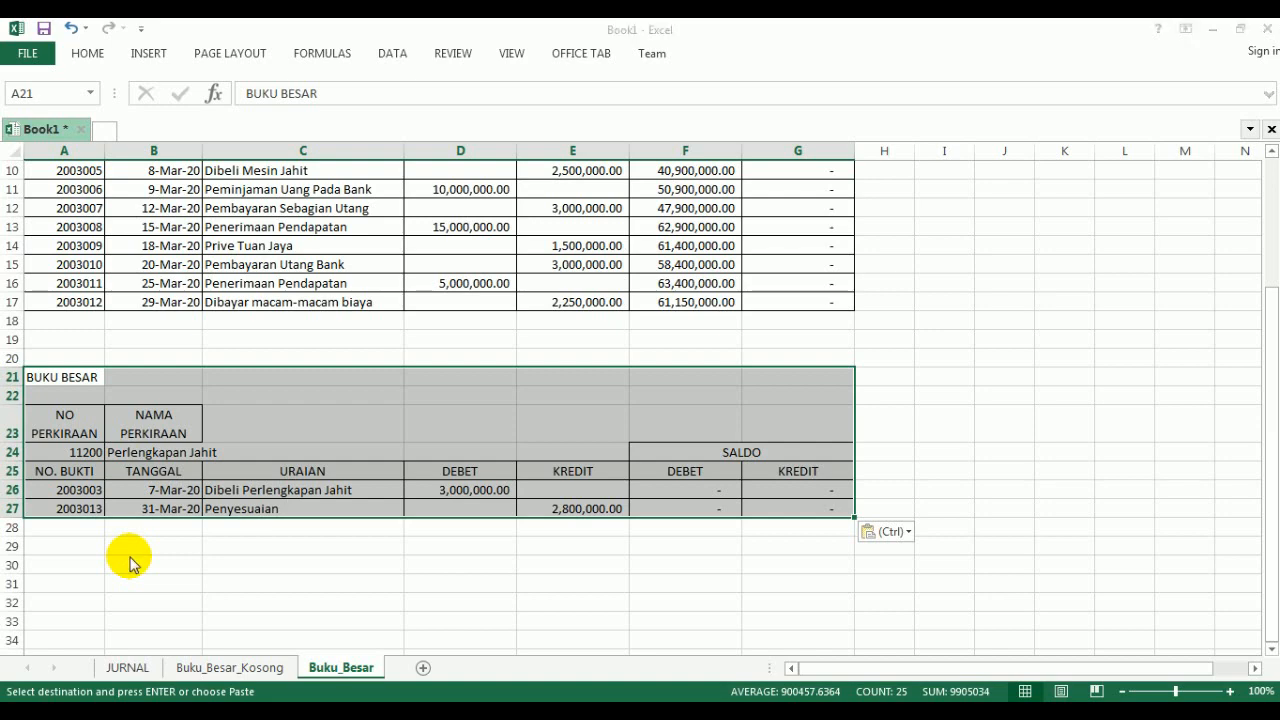
- Paste the copied Perlengkapan Jahit ledger again over the range starting at A21 as values only, using Paste Special
{"action": "key", "text": "ctrl+alt+v"}
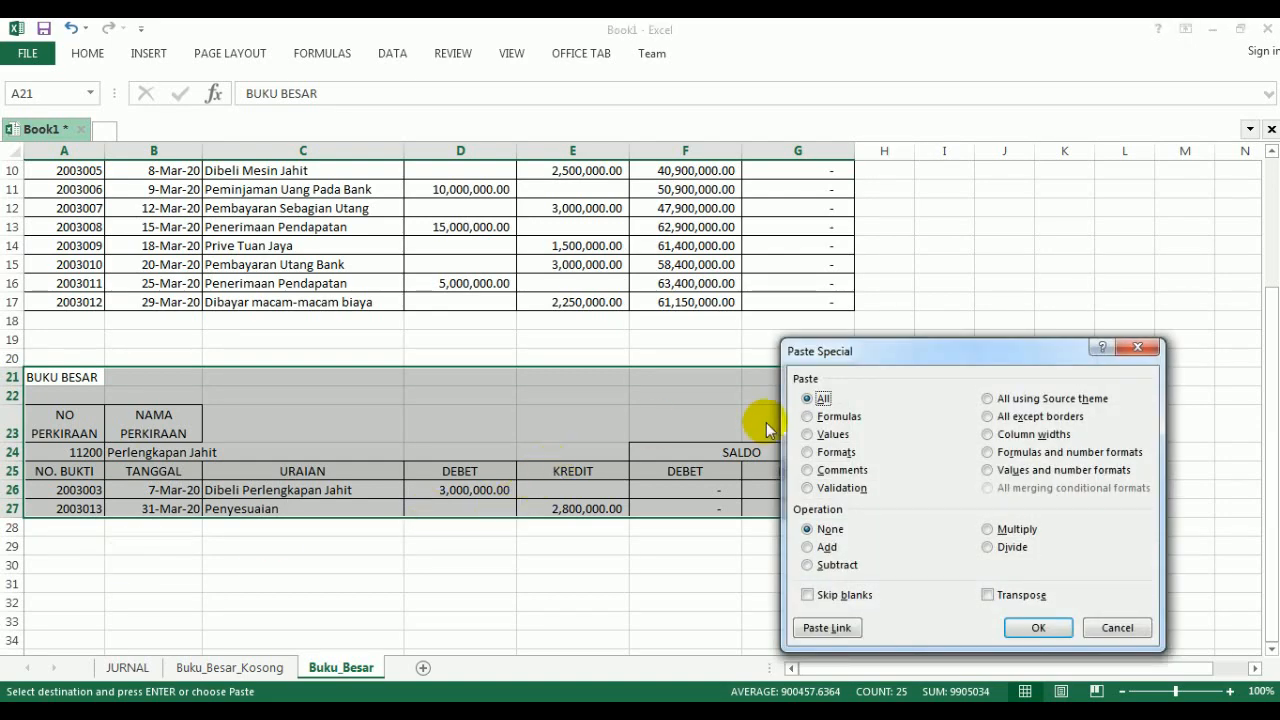
{"action": "left_click", "coordinate": [826, 434]}
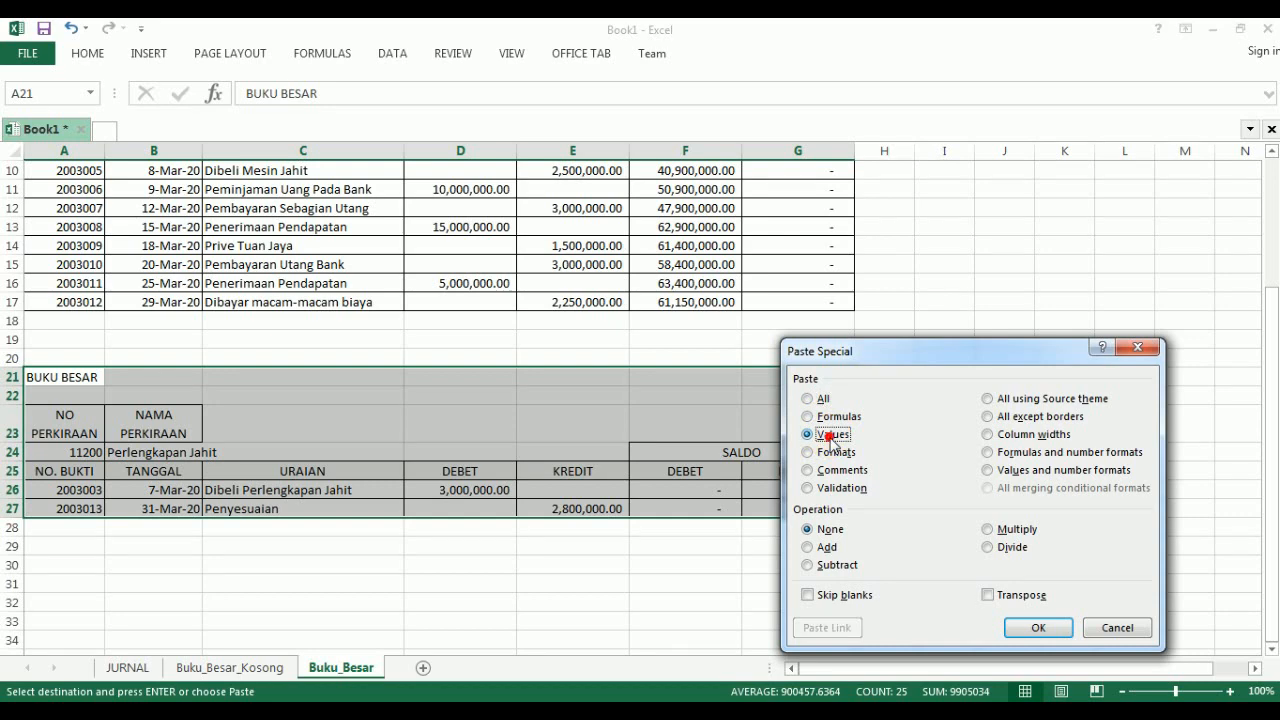
{"action": "left_click", "coordinate": [1032, 627]}
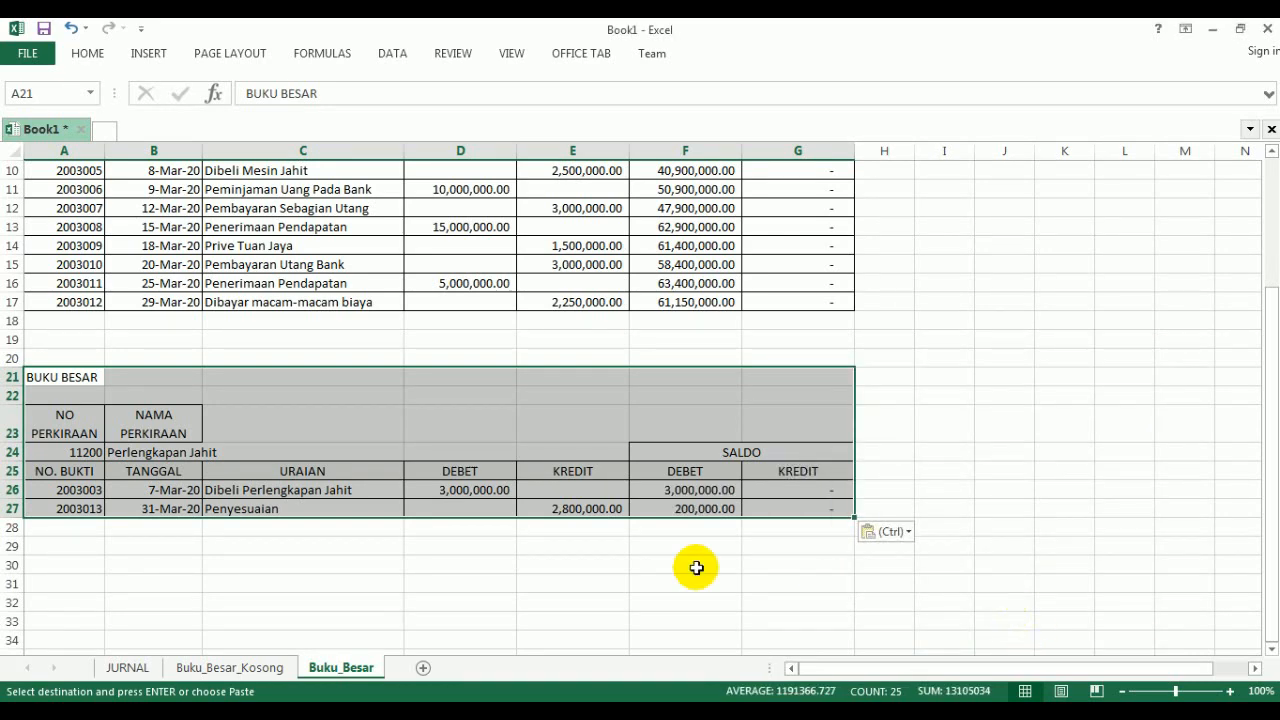
{"action": "left_click", "coordinate": [620, 560]}
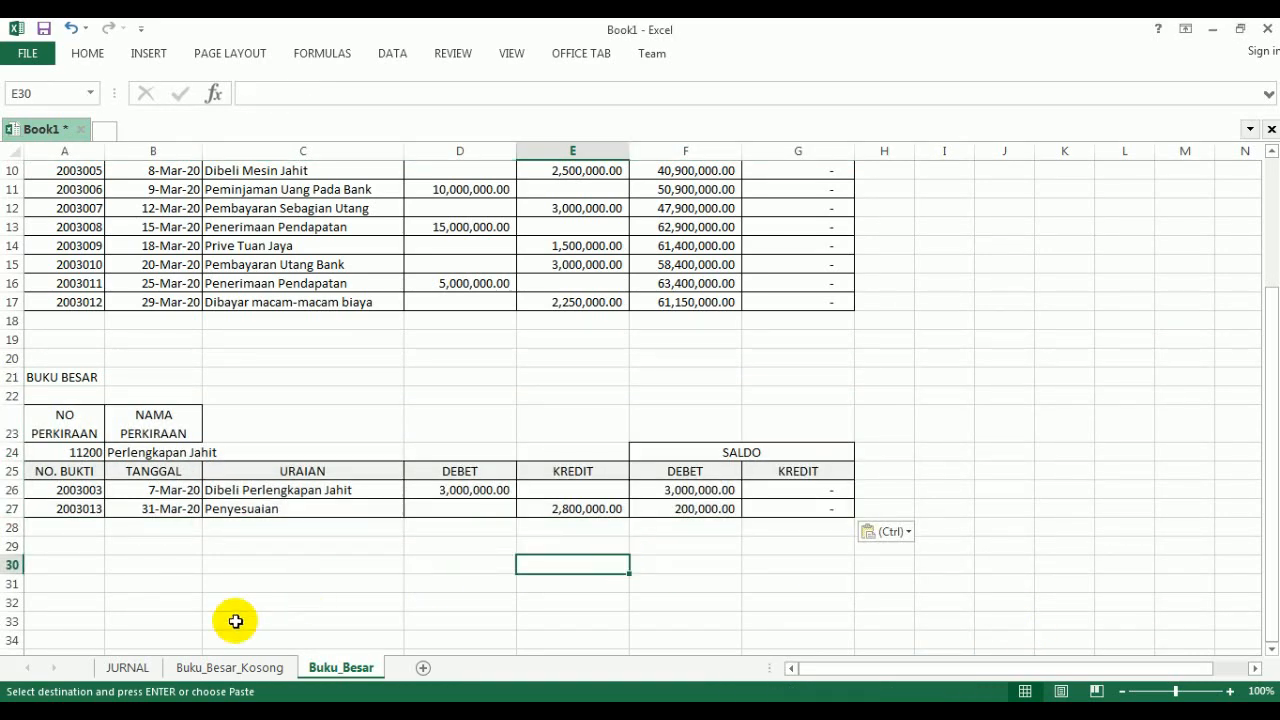
- Check the next account number in the JURNAL sheet's account list and set A4 of Buku_Besar_Kosong to 11300
{"action": "left_click", "coordinate": [127, 665]}
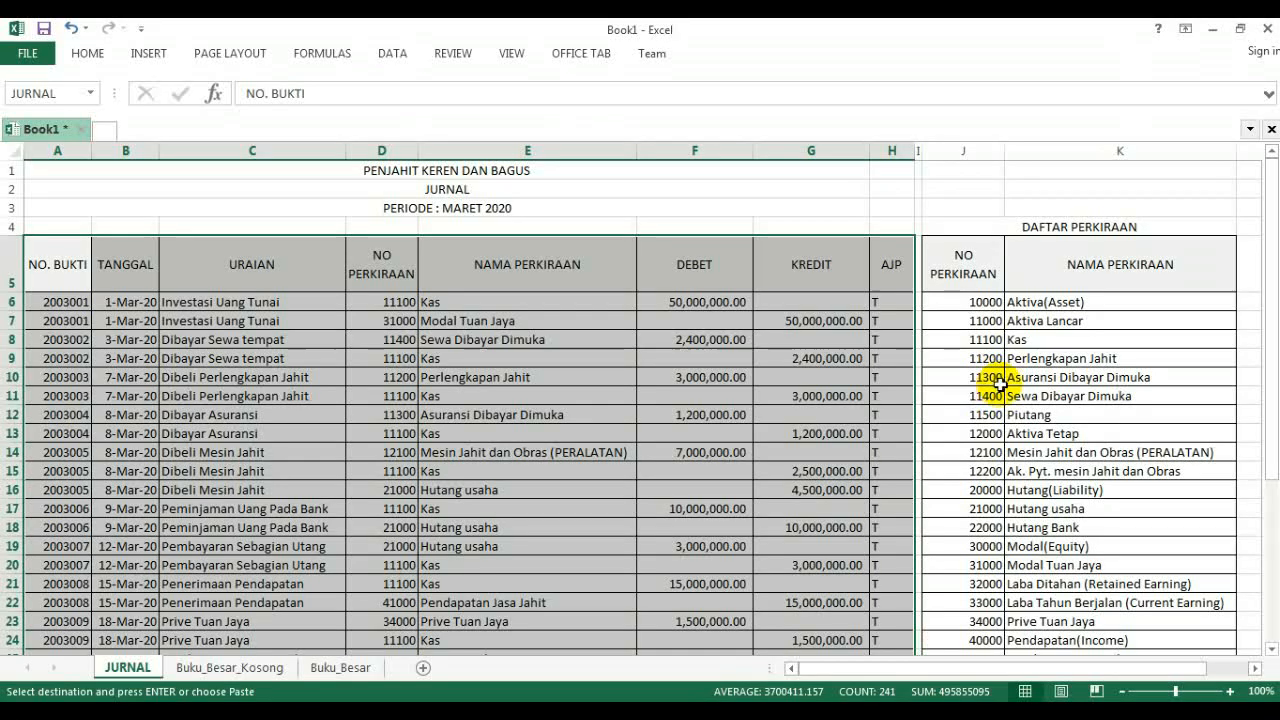
{"action": "left_click", "coordinate": [243, 678]}
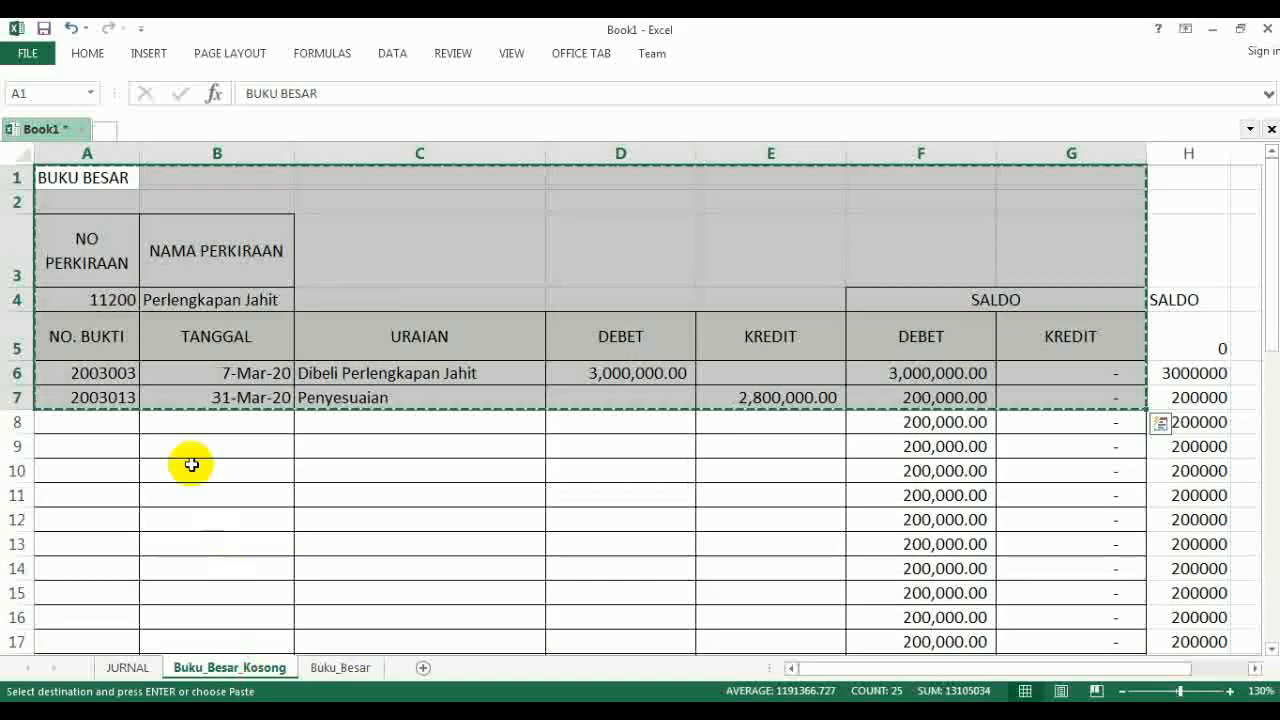
{"action": "left_click", "coordinate": [124, 298]}
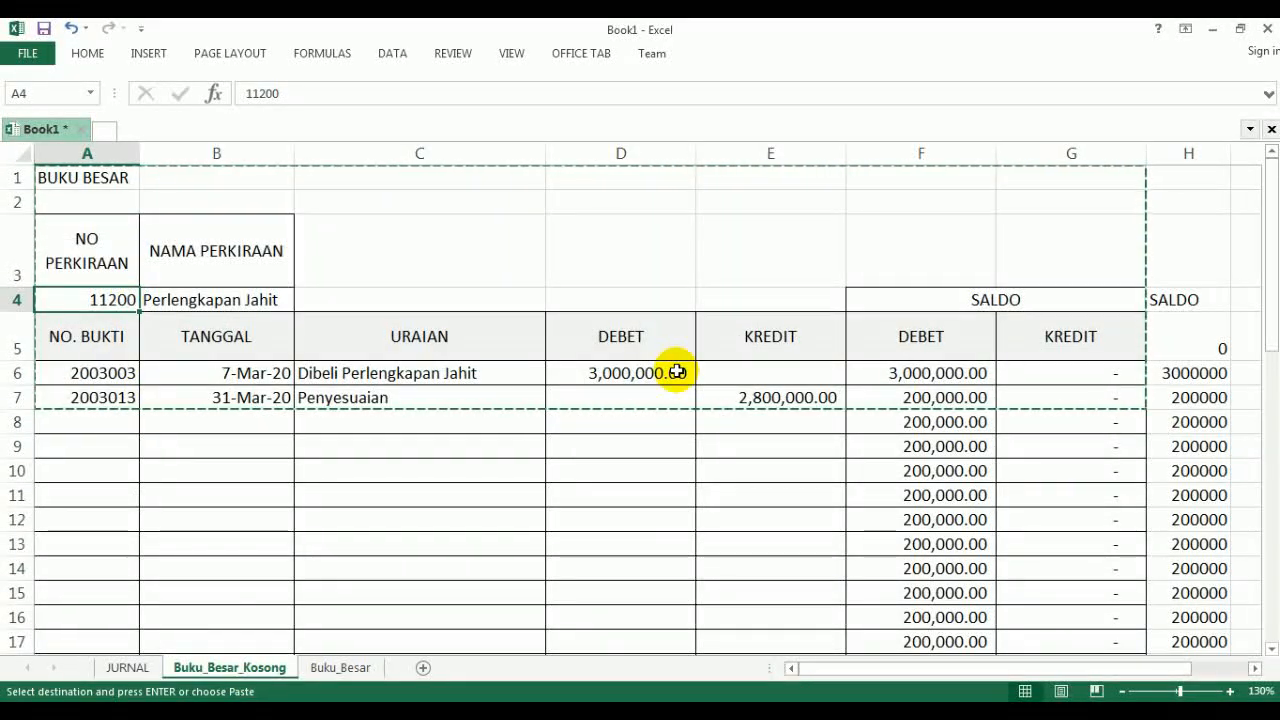
{"action": "type", "text": "113"}
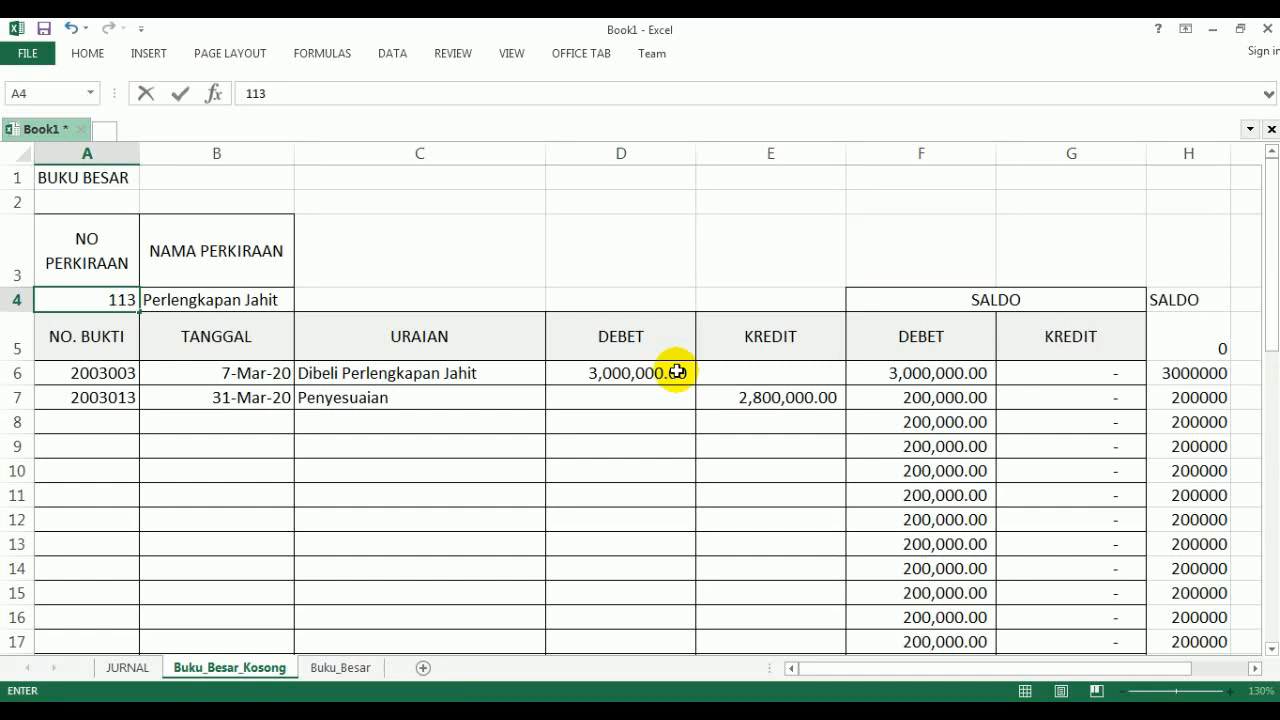
{"action": "type", "text": "00"}
{"action": "key", "text": "Return"}
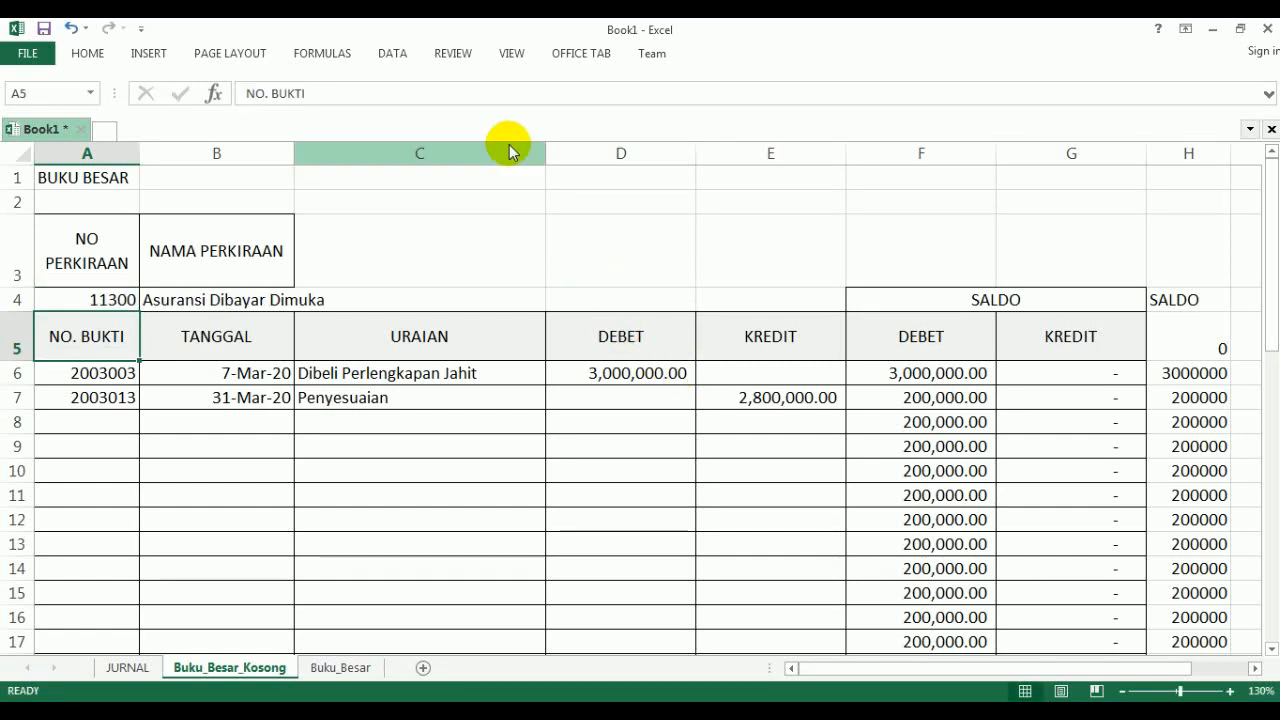
- Run an Advanced Filter for account 11300, copying to another location with list range JURNAL, criteria range CIRI and copy-to range OUTPUT
{"action": "left_click", "coordinate": [390, 56]}
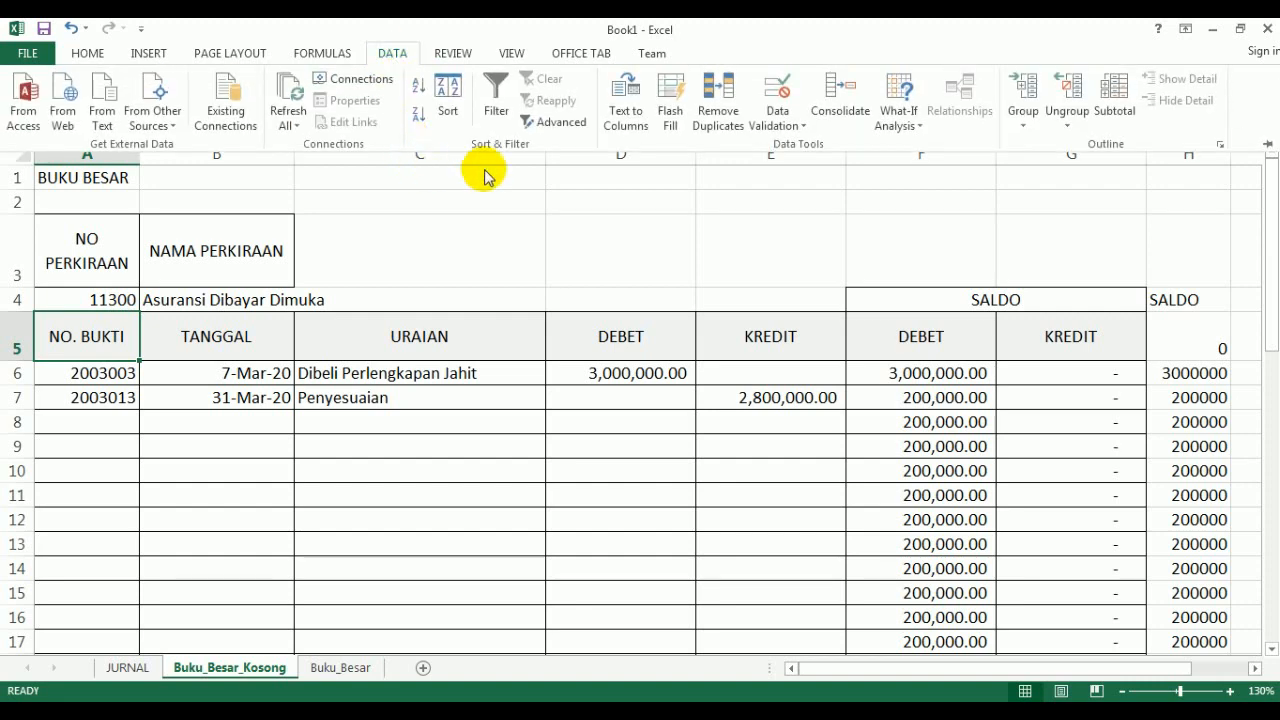
{"action": "left_click", "coordinate": [554, 124]}
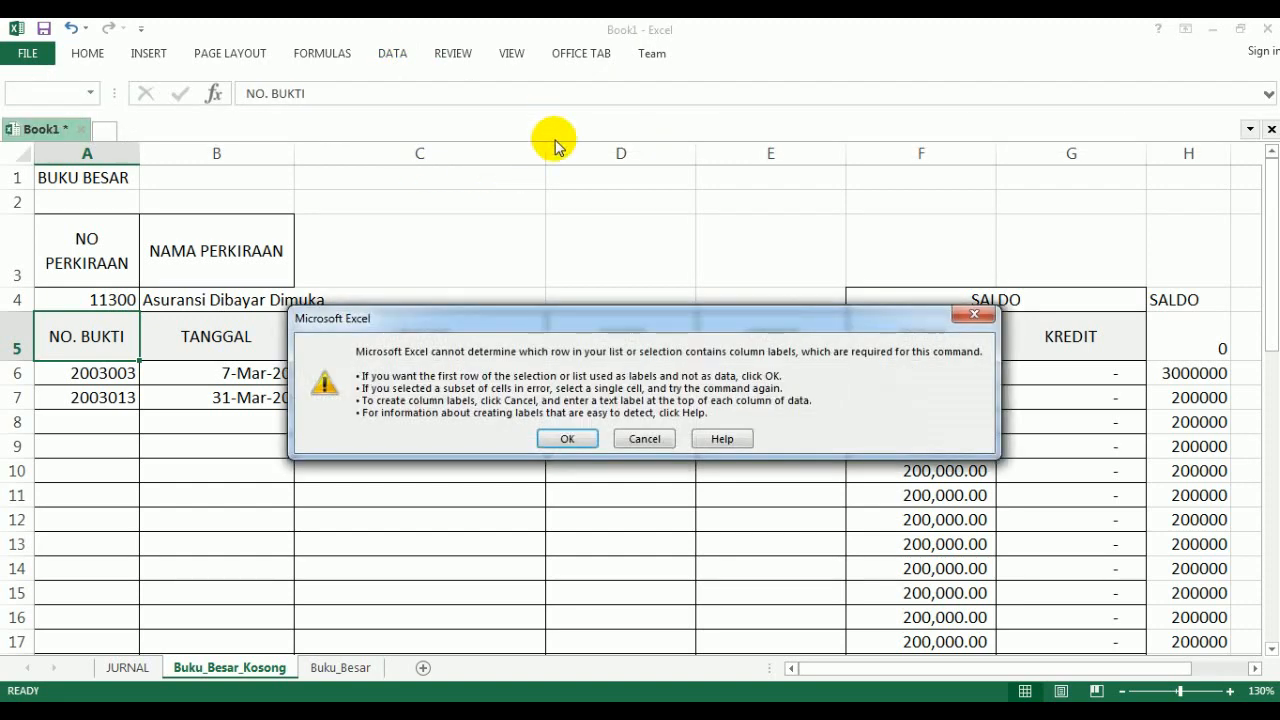
{"action": "left_click", "coordinate": [561, 440]}
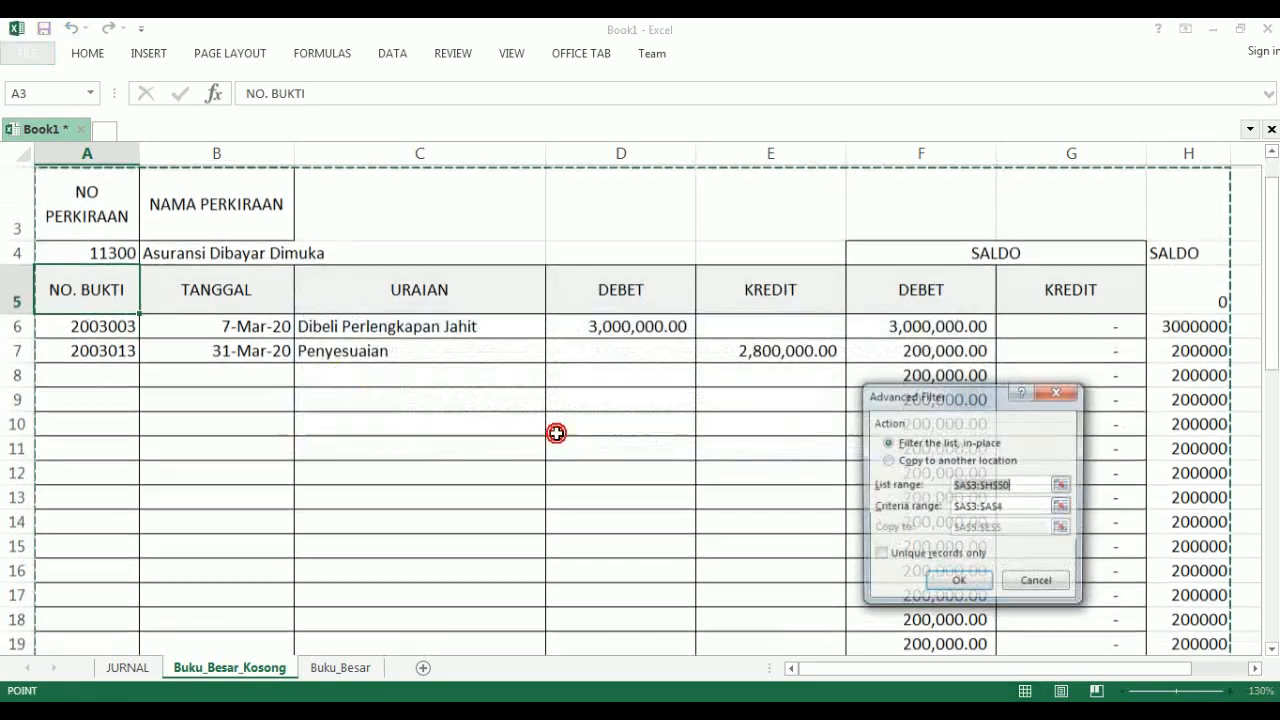
{"action": "left_click", "coordinate": [904, 464]}
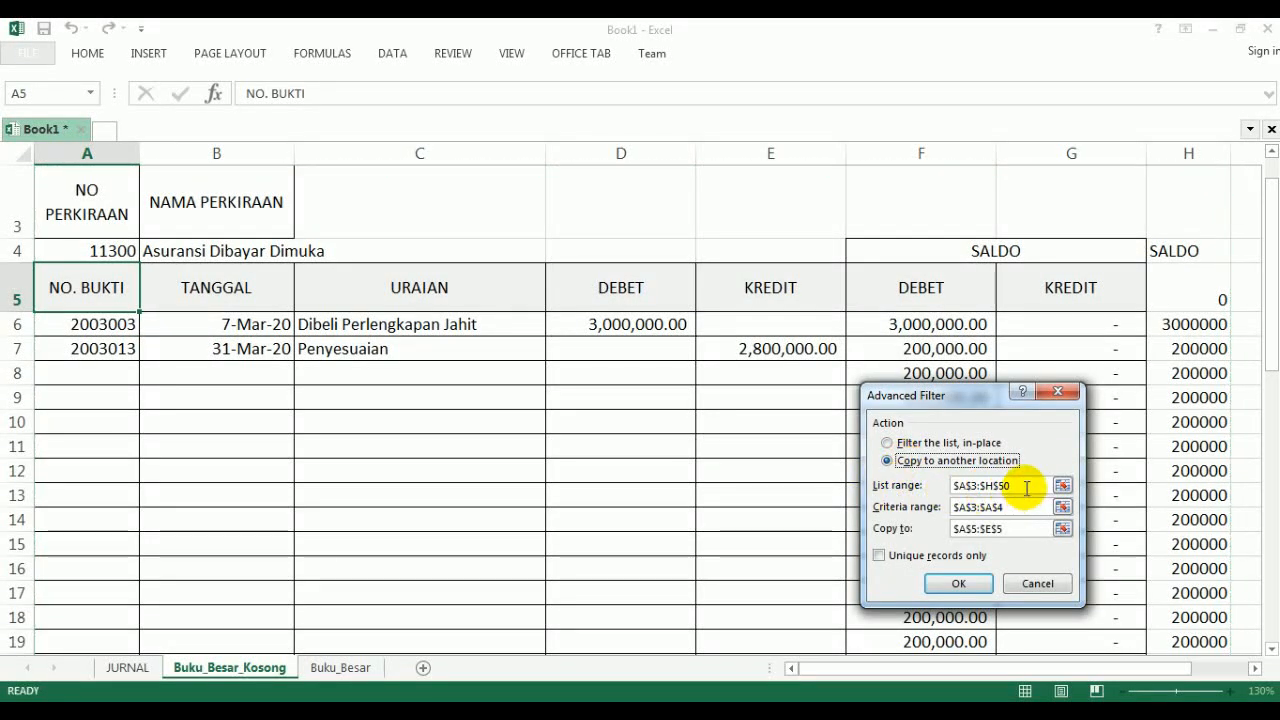
{"action": "left_click", "coordinate": [915, 485]}
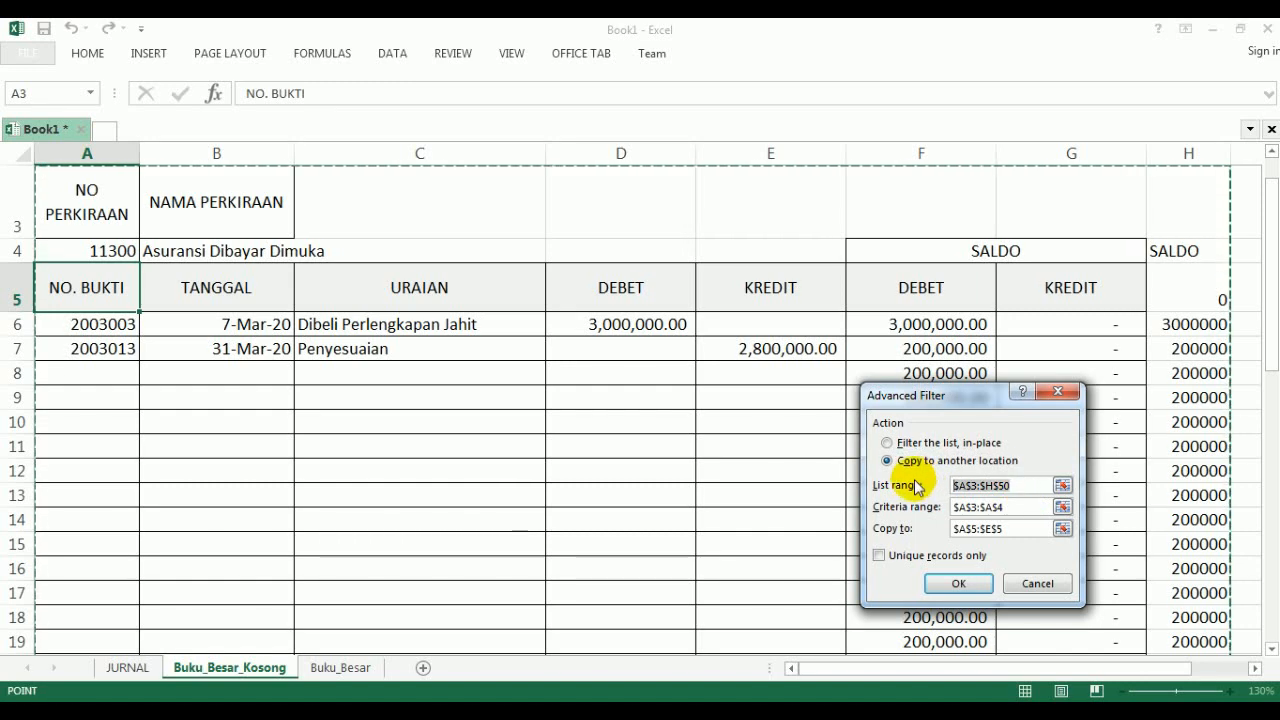
{"action": "type", "text": "JURNAL"}
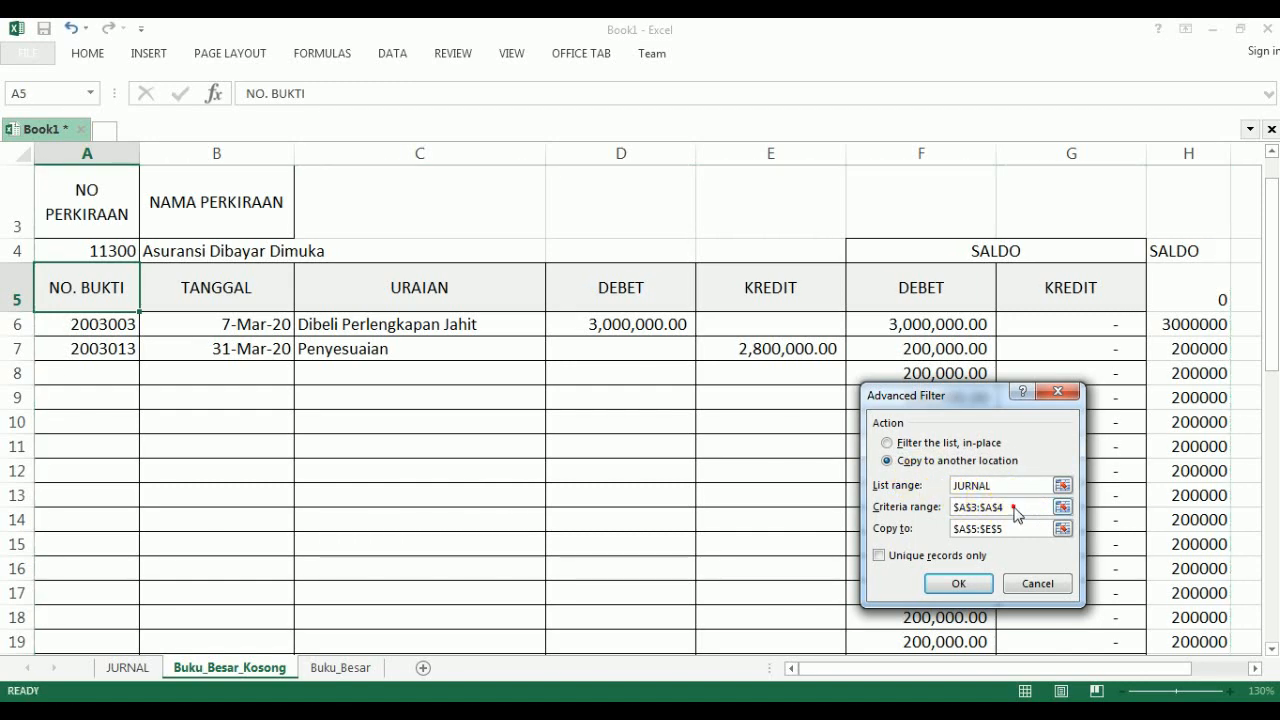
{"action": "left_click", "coordinate": [1012, 508]}
{"action": "left_click", "coordinate": [912, 507]}
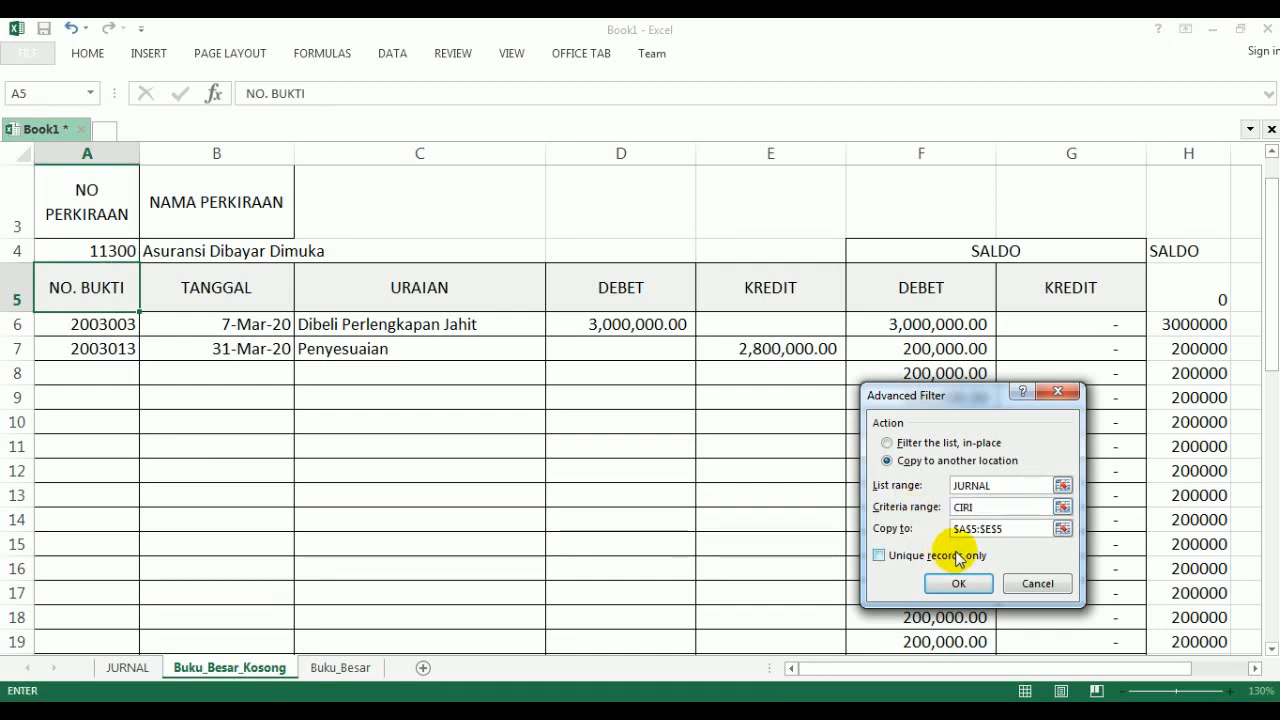
{"action": "left_click", "coordinate": [1013, 530]}
{"action": "left_click", "coordinate": [918, 528]}
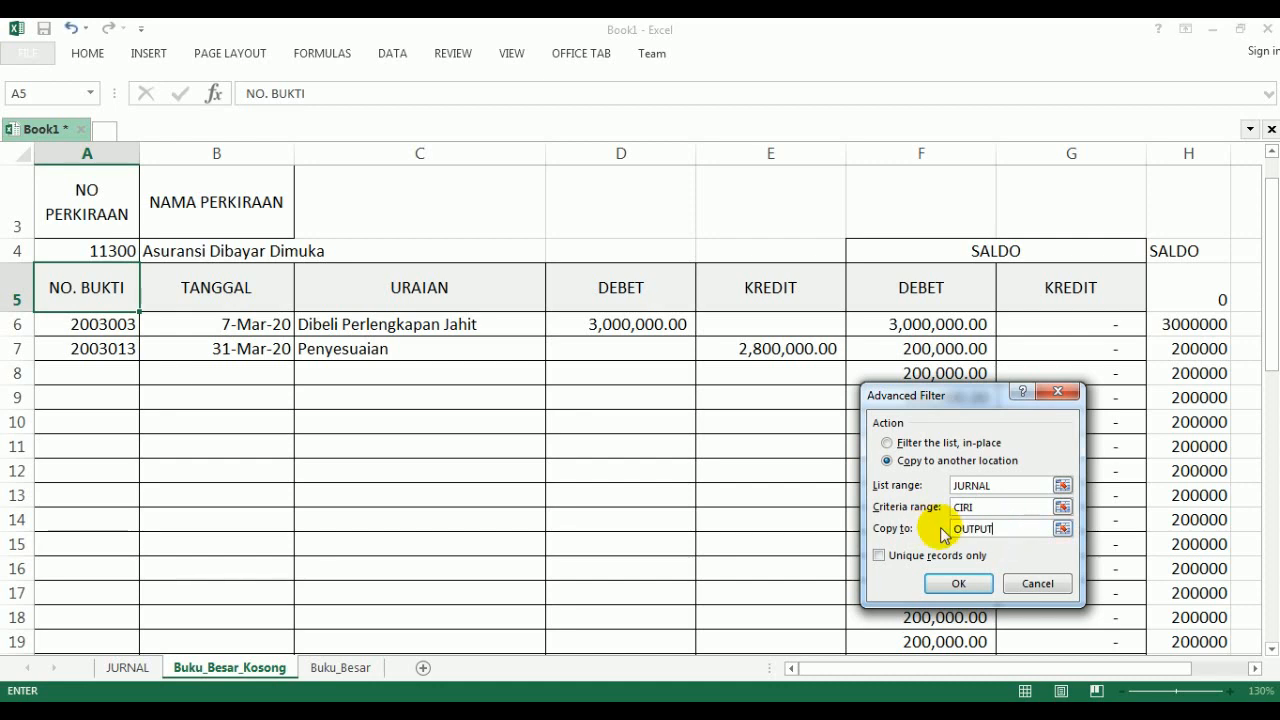
{"action": "left_click", "coordinate": [958, 584]}
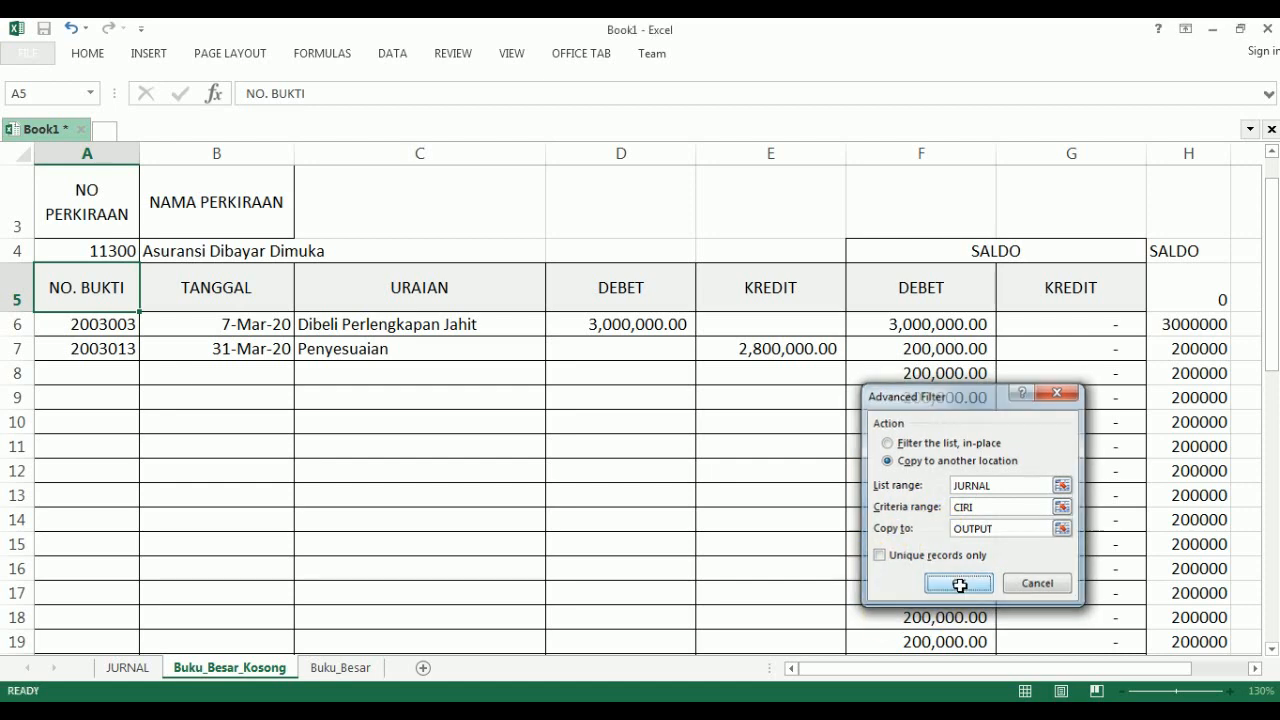
- Copy the Asuransi Dibayar Dimuka ledger range A1:G7 from Buku_Besar_Kosong and paste it at A31 of the Buku_Besar sheet
{"action": "left_click", "coordinate": [572, 490]}
{"action": "scroll", "coordinate": [322, 443], "scroll_direction": "up", "scroll_amount": 1}
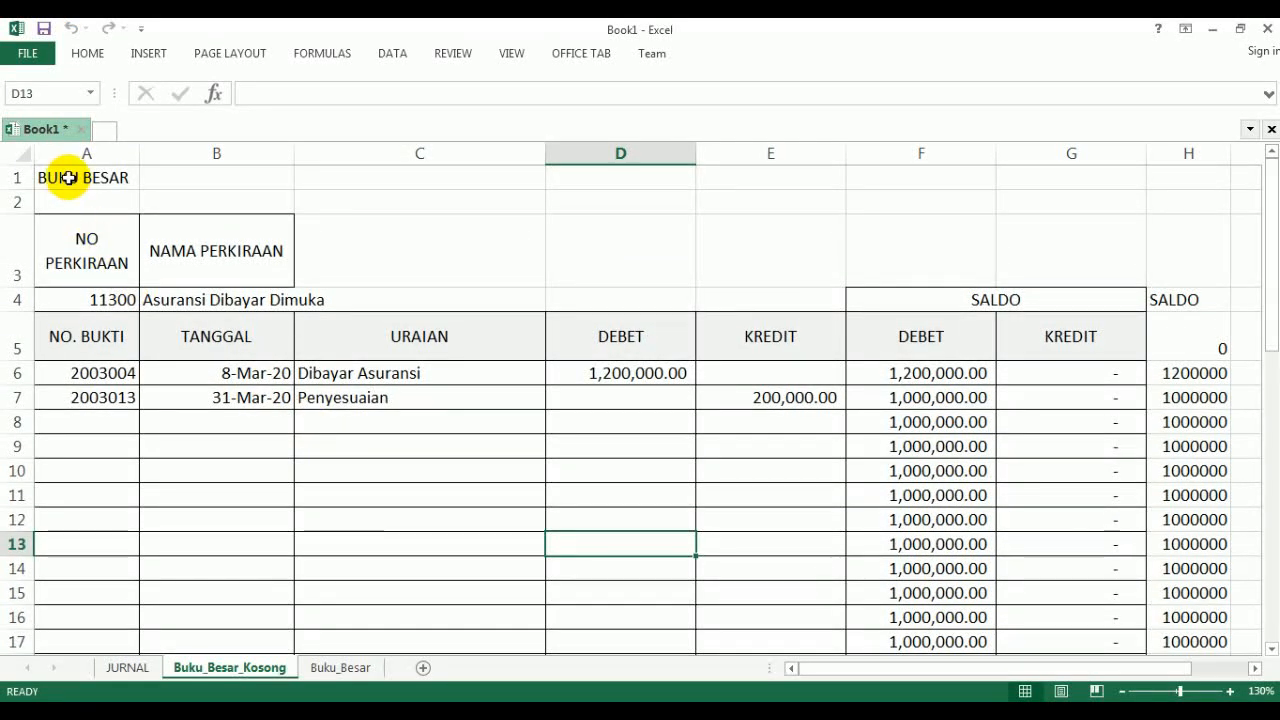
{"action": "left_click_drag", "start_coordinate": [72, 178], "coordinate": [1059, 396]}
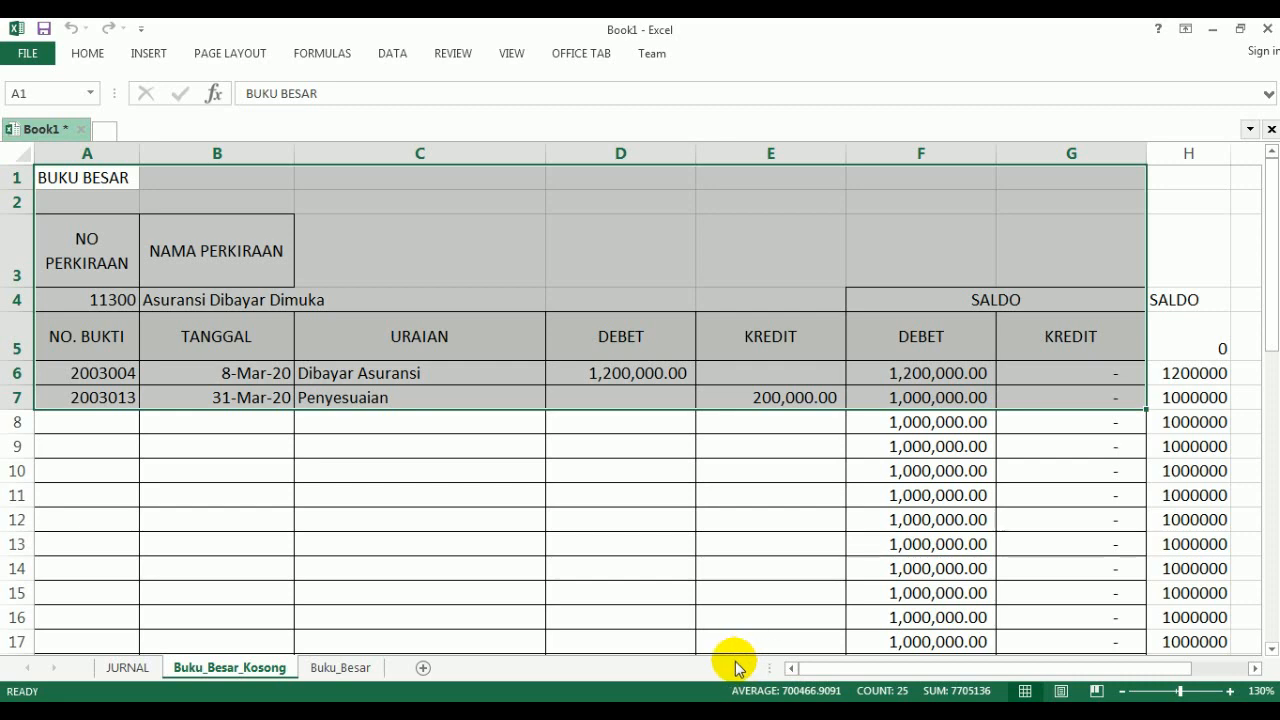
{"action": "key", "text": "ctrl+c"}
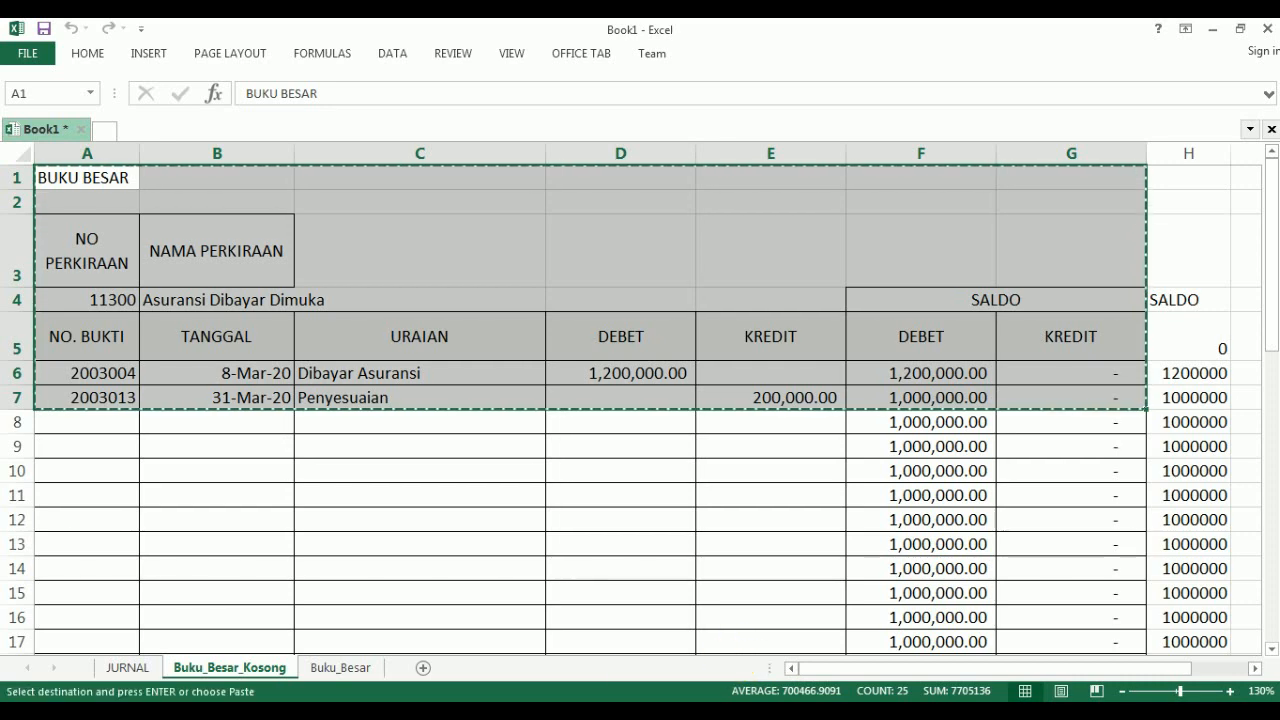
{"action": "left_click", "coordinate": [338, 668]}
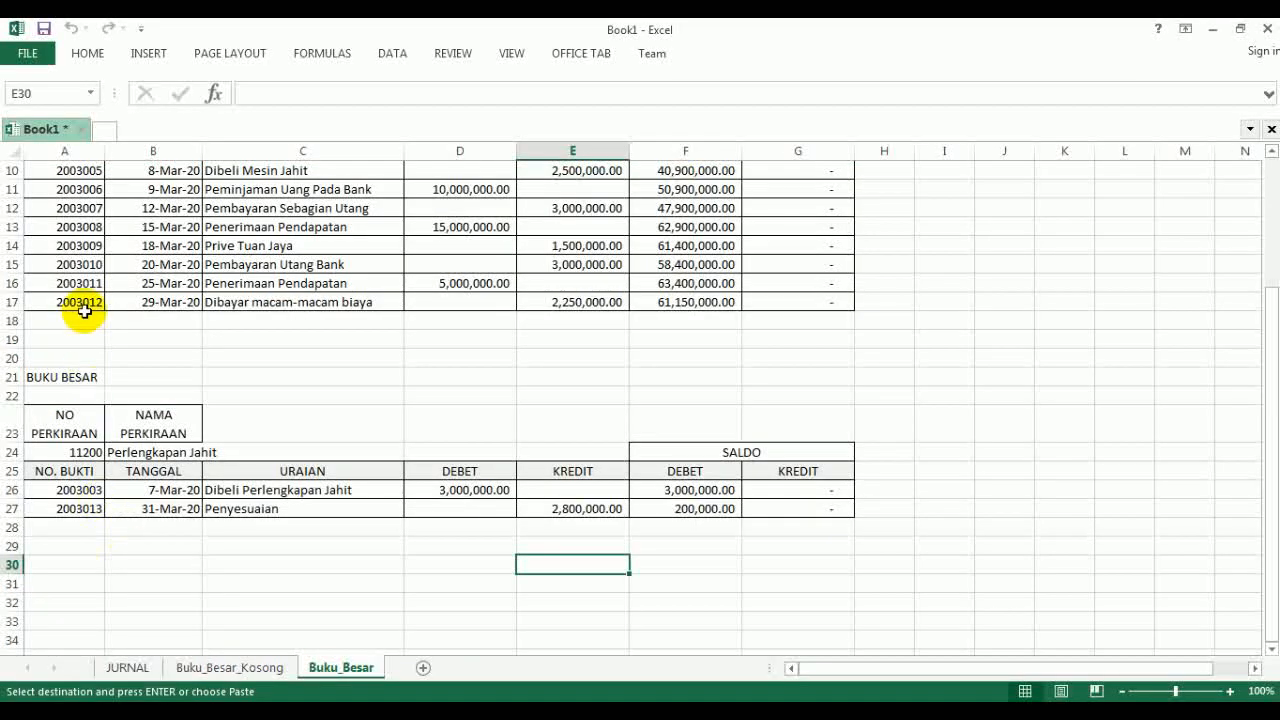
{"action": "left_click", "coordinate": [55, 585]}
{"action": "left_click", "coordinate": [55, 585]}
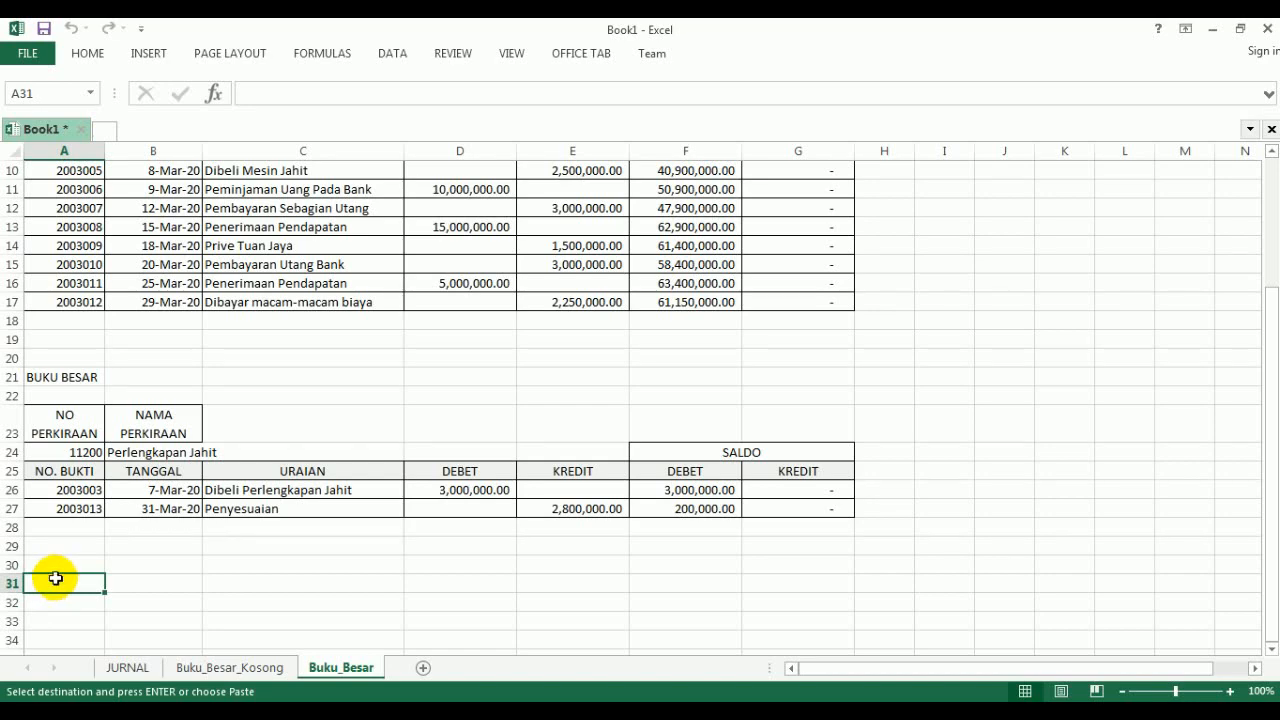
{"action": "key", "text": "ctrl+v"}
- Paste the copied Asuransi Dibayar Dimuka ledger again over the range starting at A31 as values only, using Paste Special
{"action": "scroll", "coordinate": [55, 580], "scroll_direction": "down", "scroll_amount": 3}
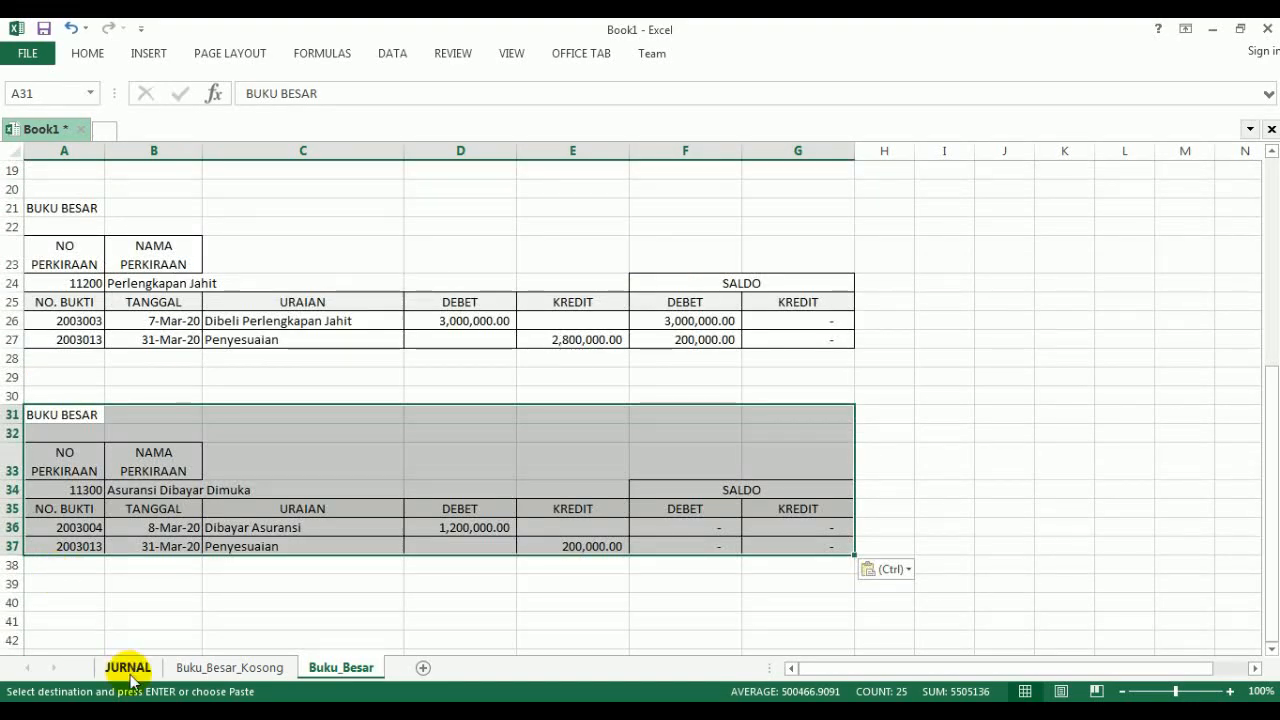
{"action": "key", "text": "ctrl+alt+v"}
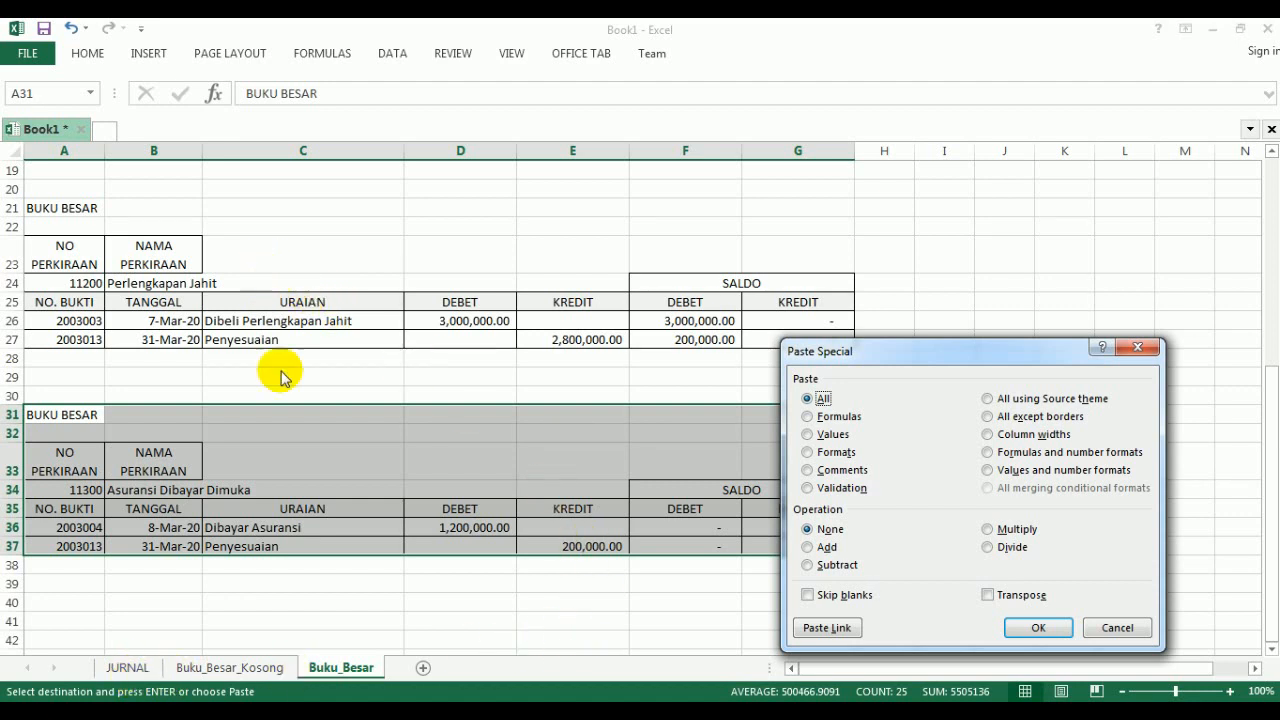
{"action": "left_click", "coordinate": [807, 435]}
{"action": "left_click", "coordinate": [1038, 627]}
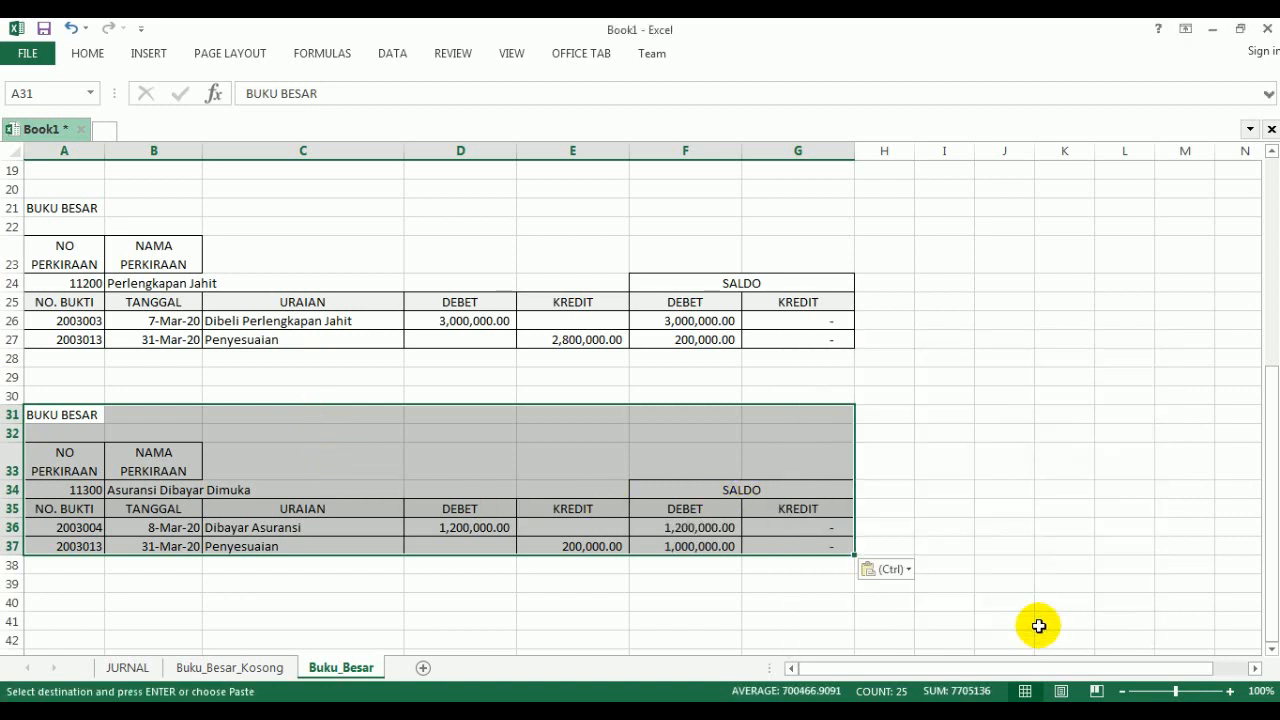
{"action": "left_click", "coordinate": [797, 463]}
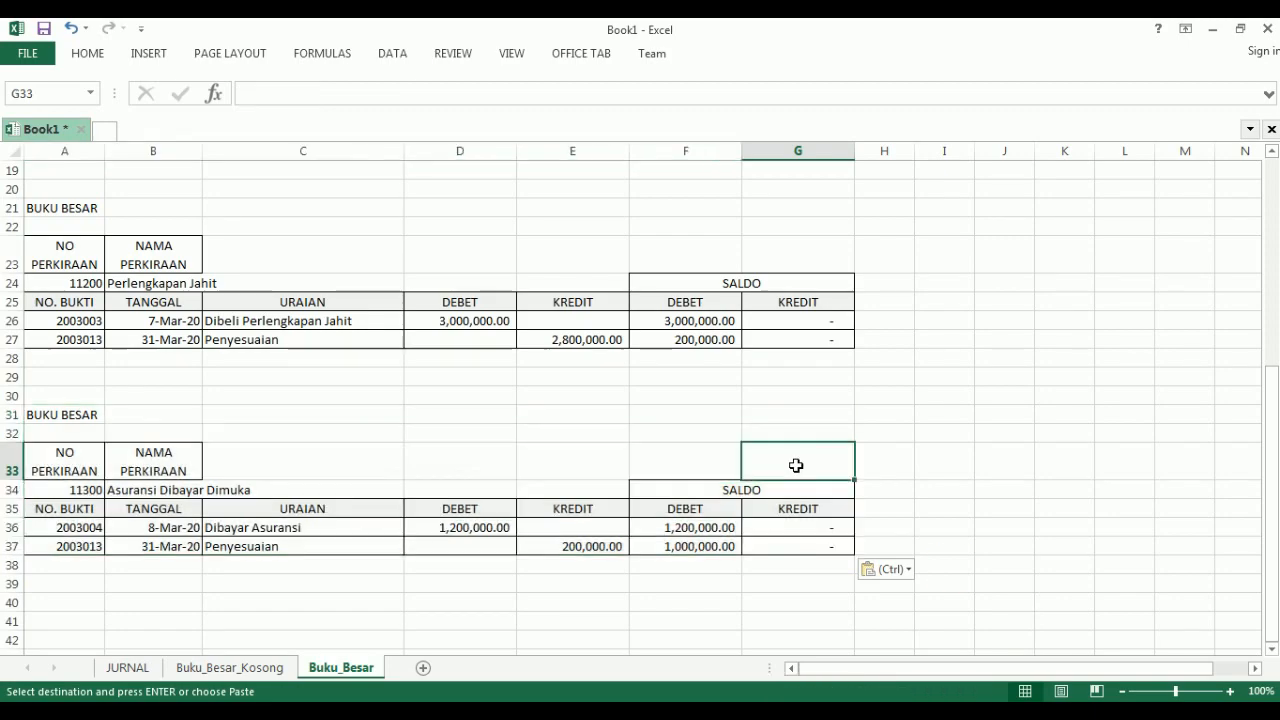
- Review the remaining accounts in the JURNAL sheet's account list and look over the ledgers compiled so far in Buku_Besar
{"action": "left_click", "coordinate": [127, 665]}
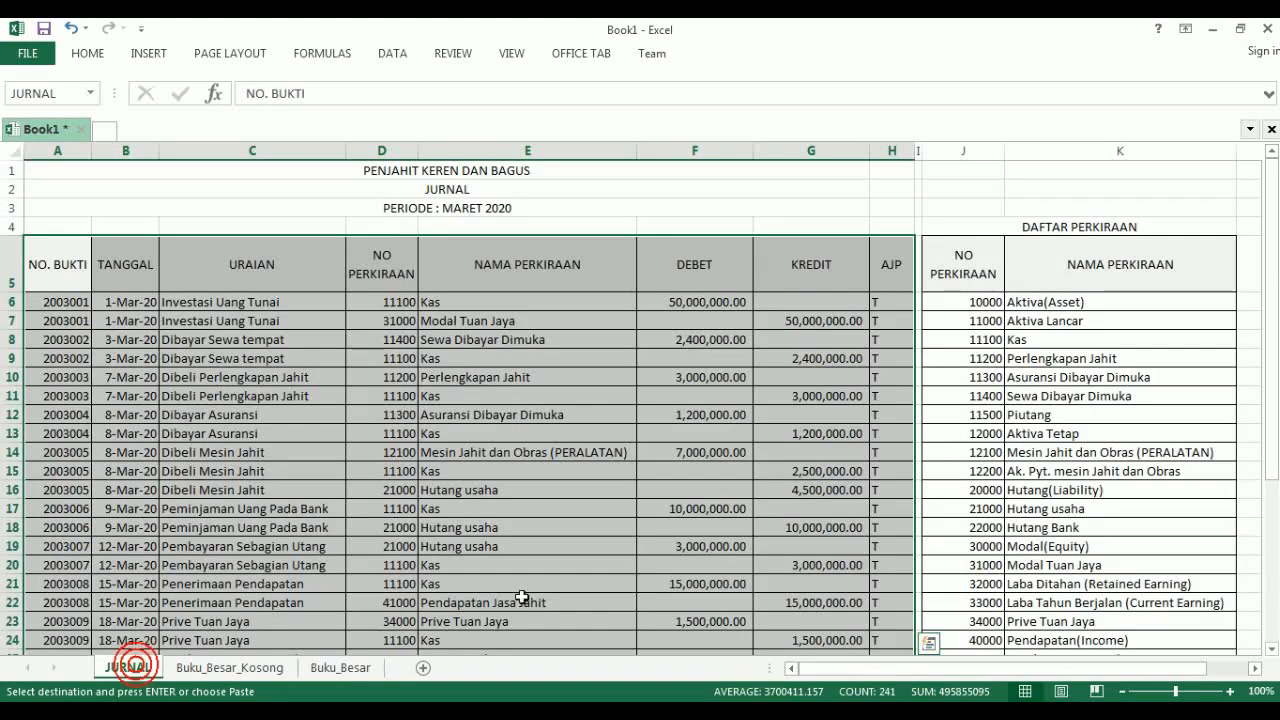
{"action": "scroll", "coordinate": [1045, 378], "scroll_direction": "down", "scroll_amount": 3}
{"action": "scroll", "coordinate": [1045, 378], "scroll_direction": "down", "scroll_amount": 1}
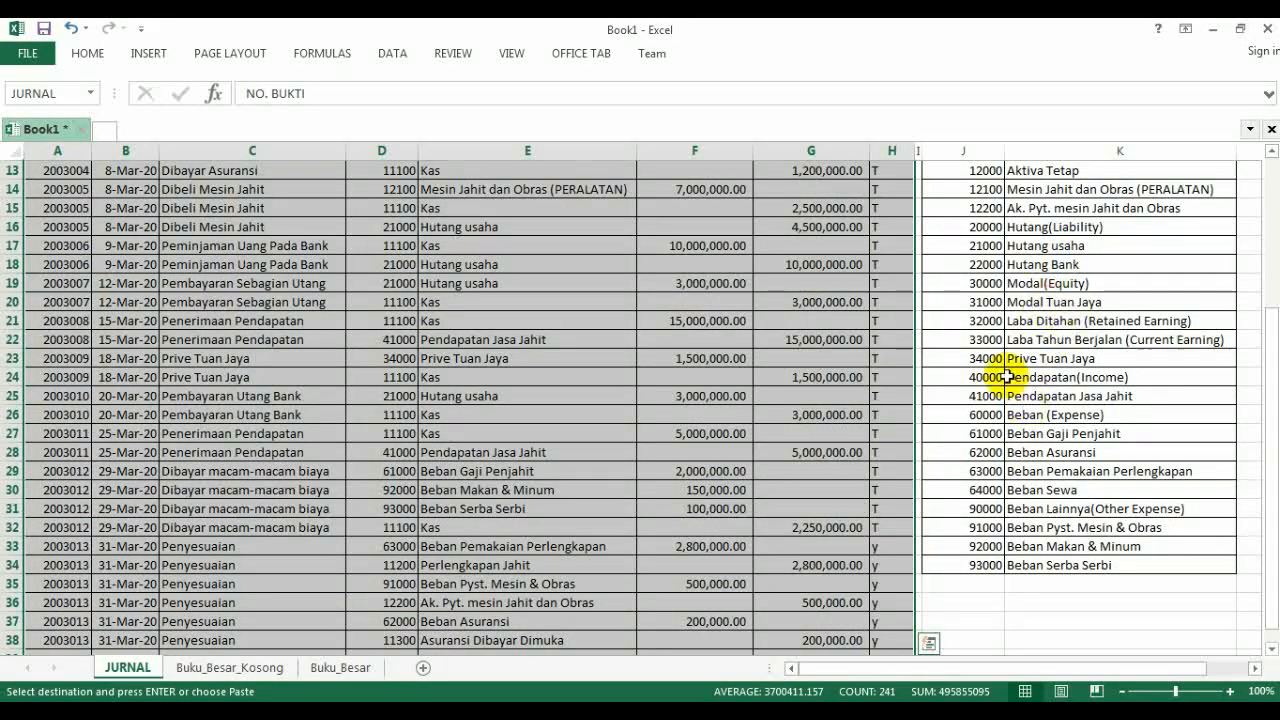
{"action": "left_click", "coordinate": [337, 667]}
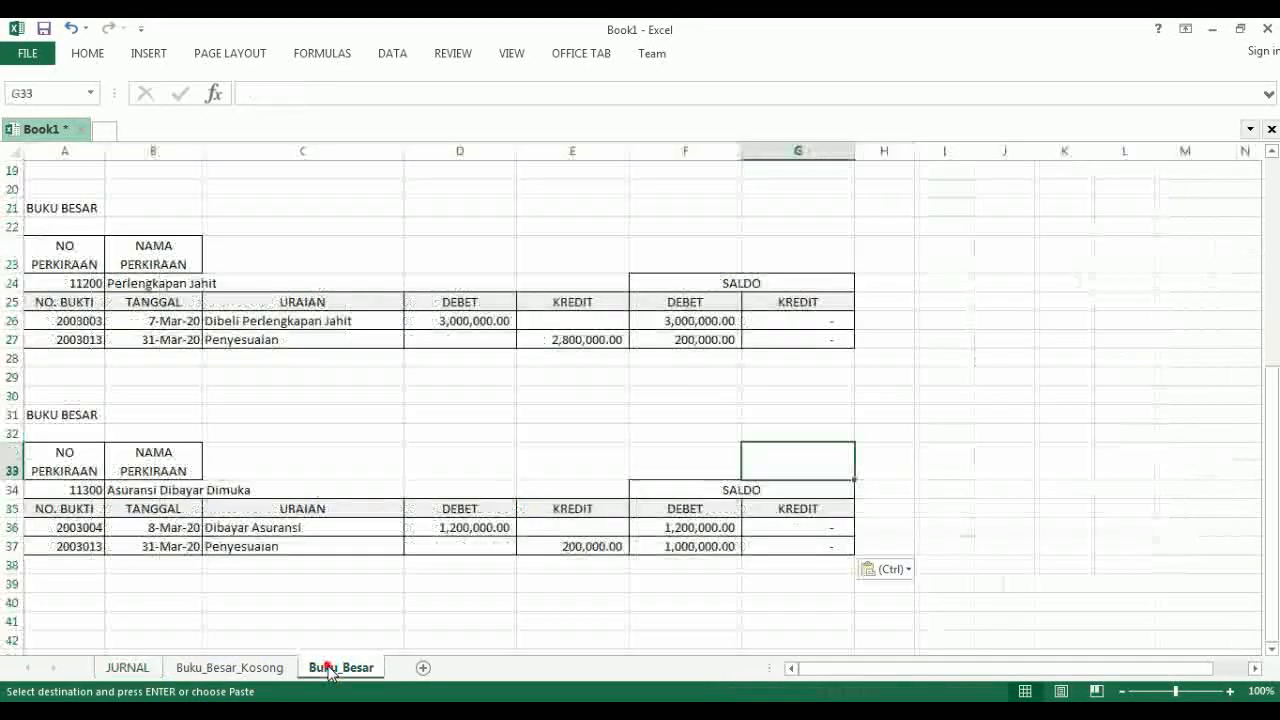
{"action": "scroll", "coordinate": [398, 612], "scroll_direction": "up", "scroll_amount": 4}
{"action": "scroll", "coordinate": [398, 612], "scroll_direction": "up", "scroll_amount": 2}
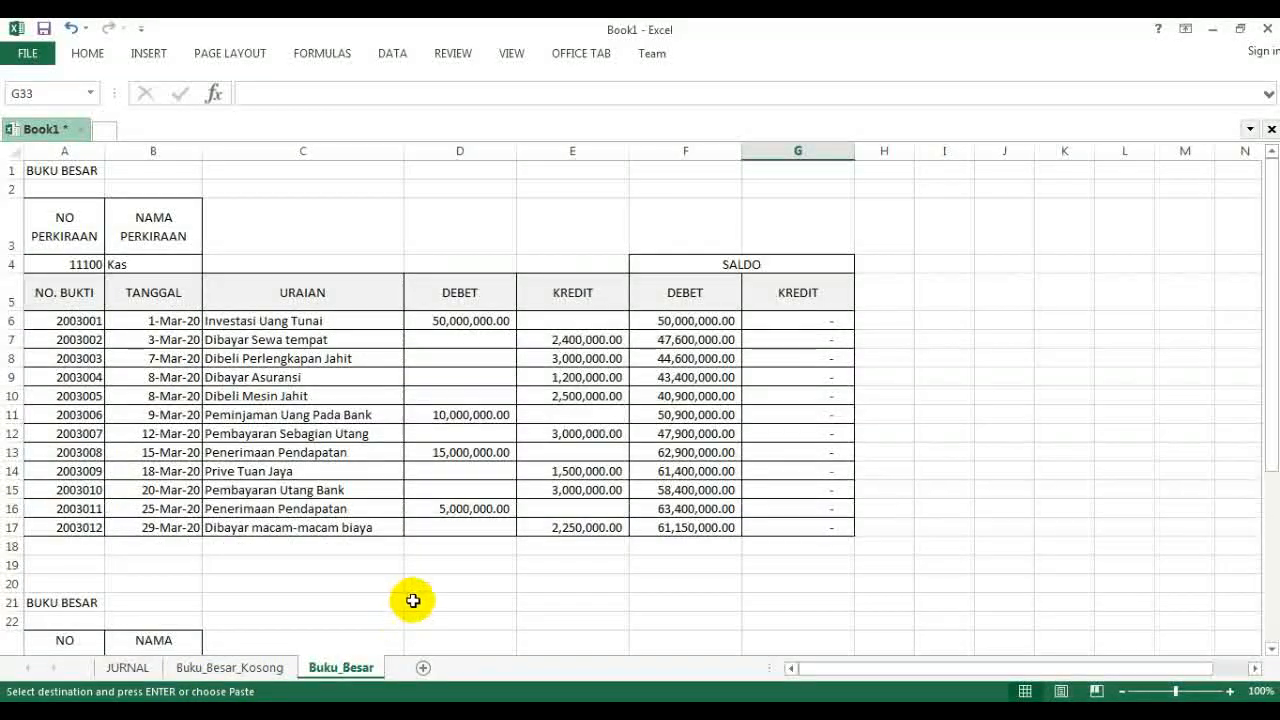
{"action": "scroll", "coordinate": [414, 598], "scroll_direction": "down", "scroll_amount": 4}
{"action": "scroll", "coordinate": [414, 598], "scroll_direction": "down", "scroll_amount": 4}
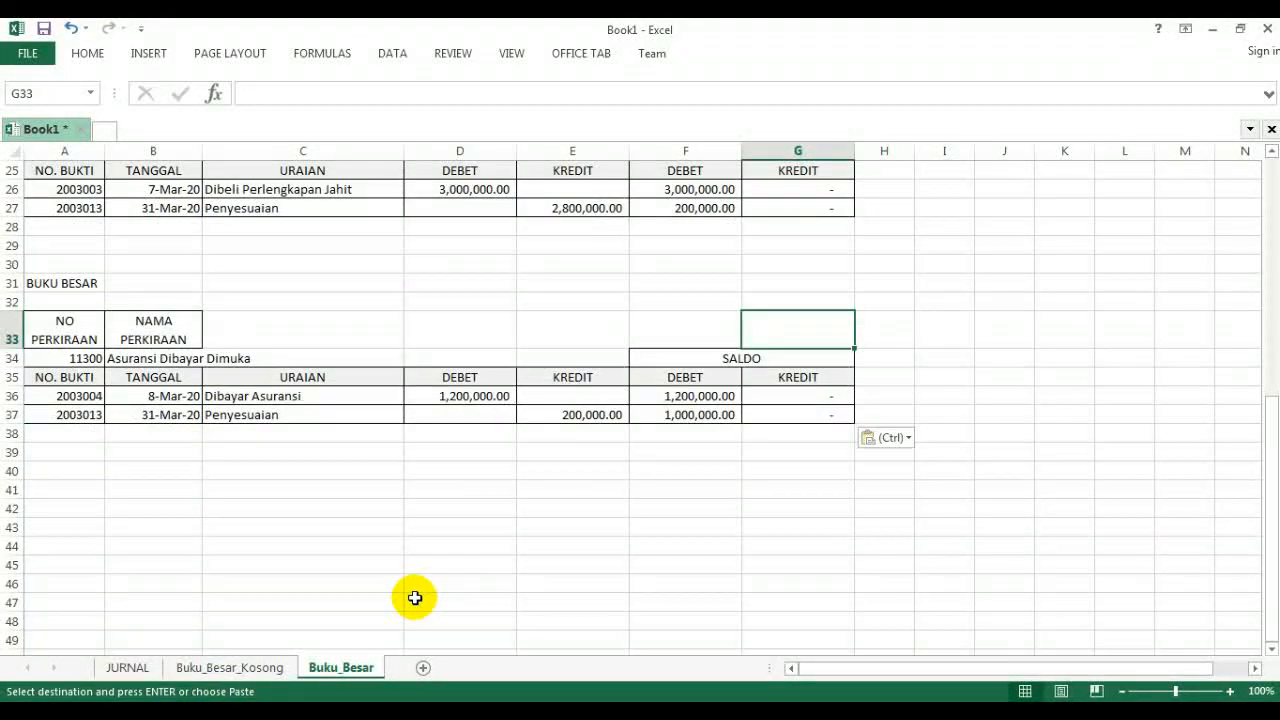
{"action": "scroll", "coordinate": [414, 598], "scroll_direction": "up", "scroll_amount": 8}
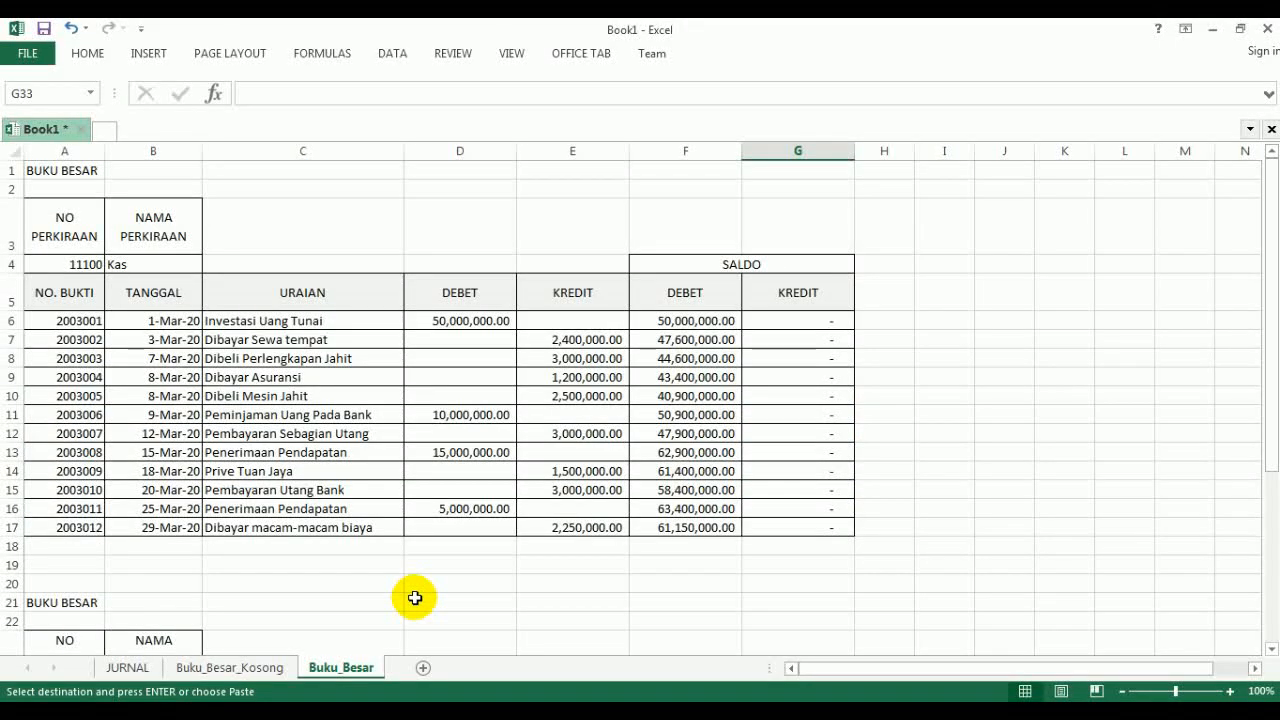